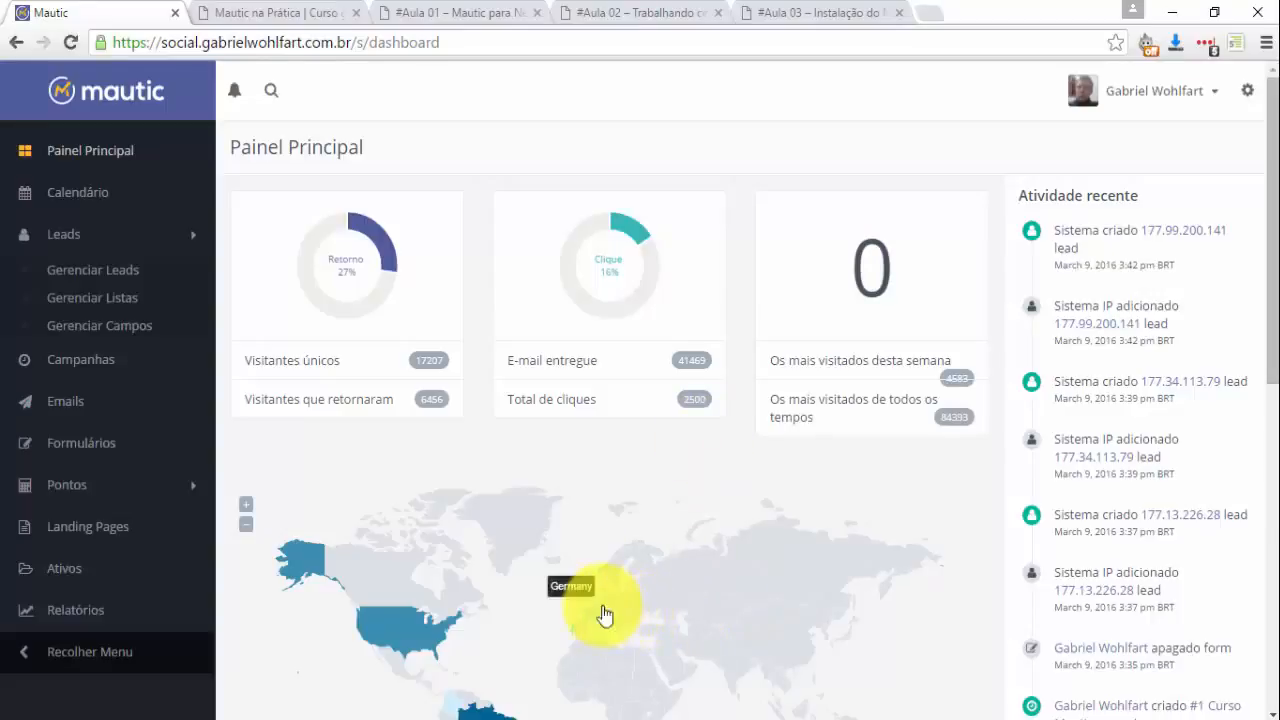
# Look over the #Aula 01, #Aula 02 and #Aula 03 lesson pages, ending on the Mautic na Prática landing page.
pyautogui.click(458, 12)
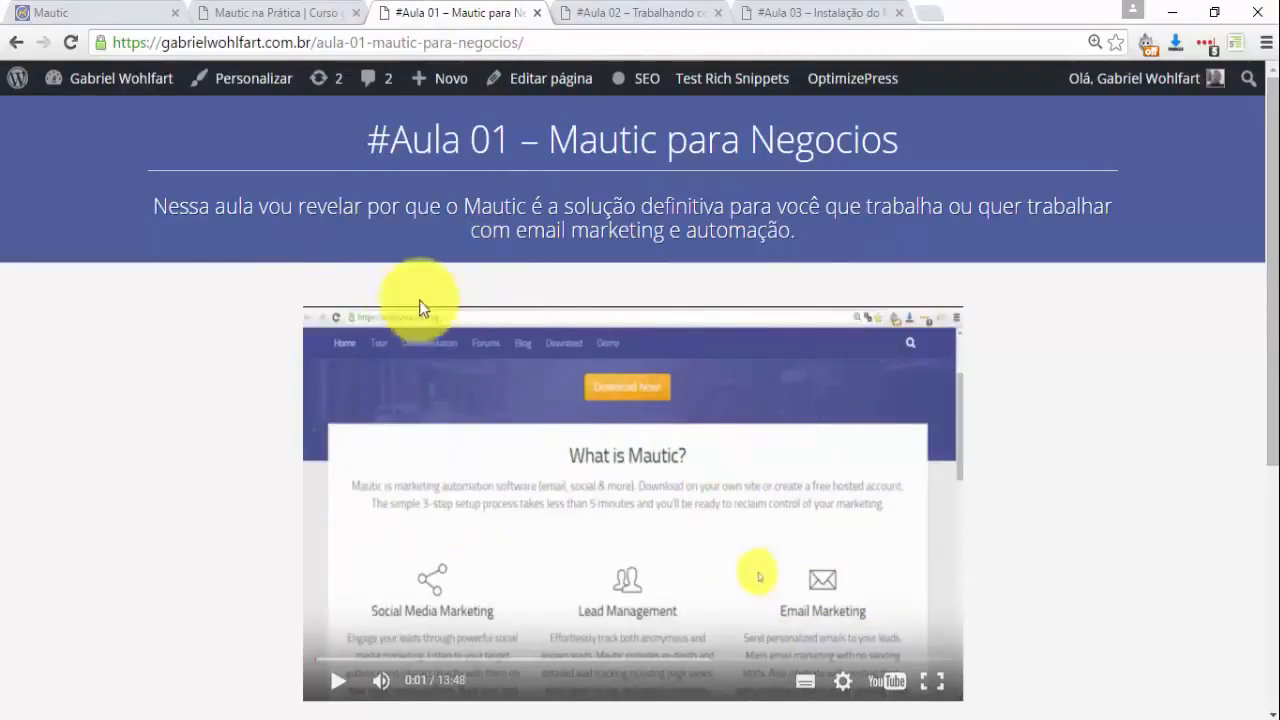
pyautogui.click(602, 20)
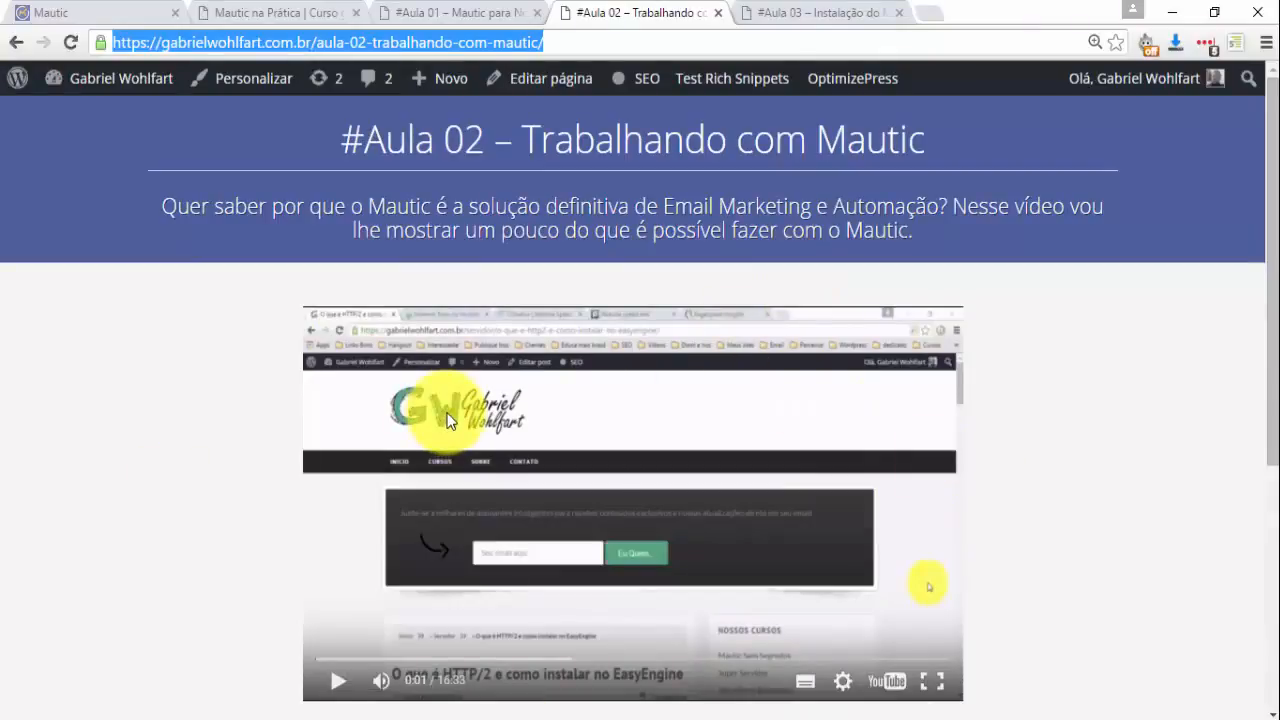
pyautogui.click(791, 12)
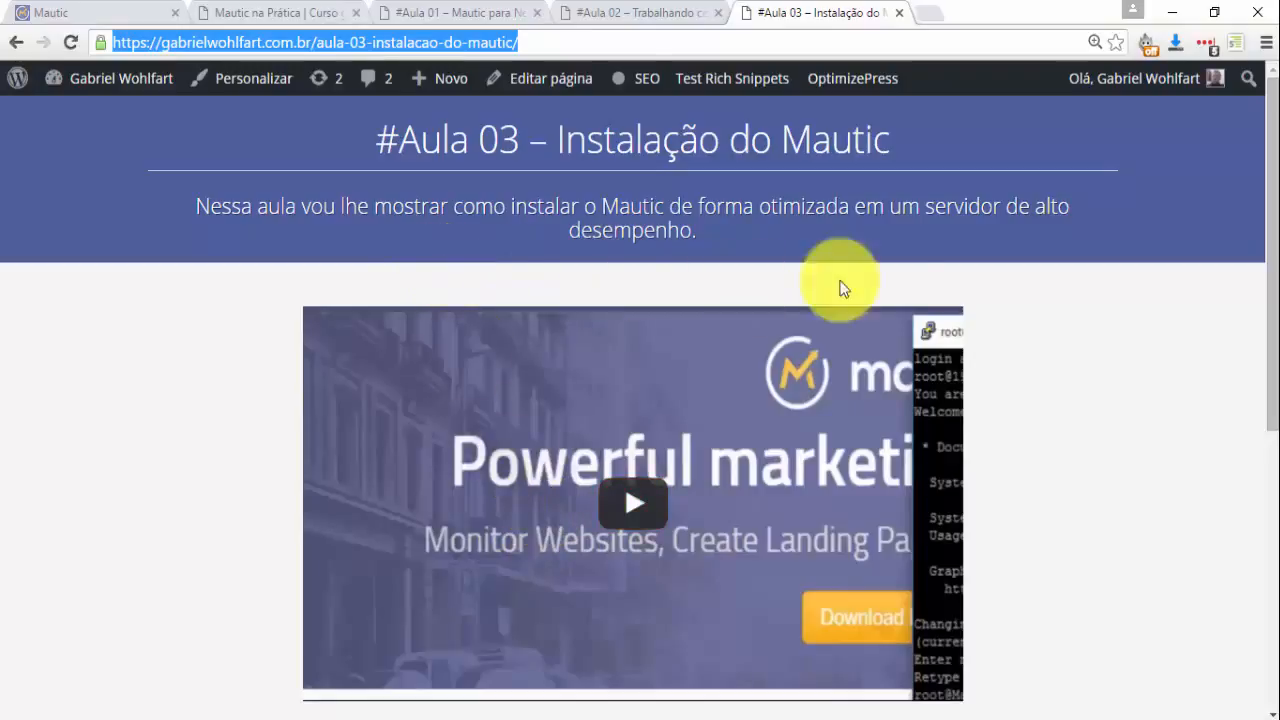
pyautogui.click(258, 10)
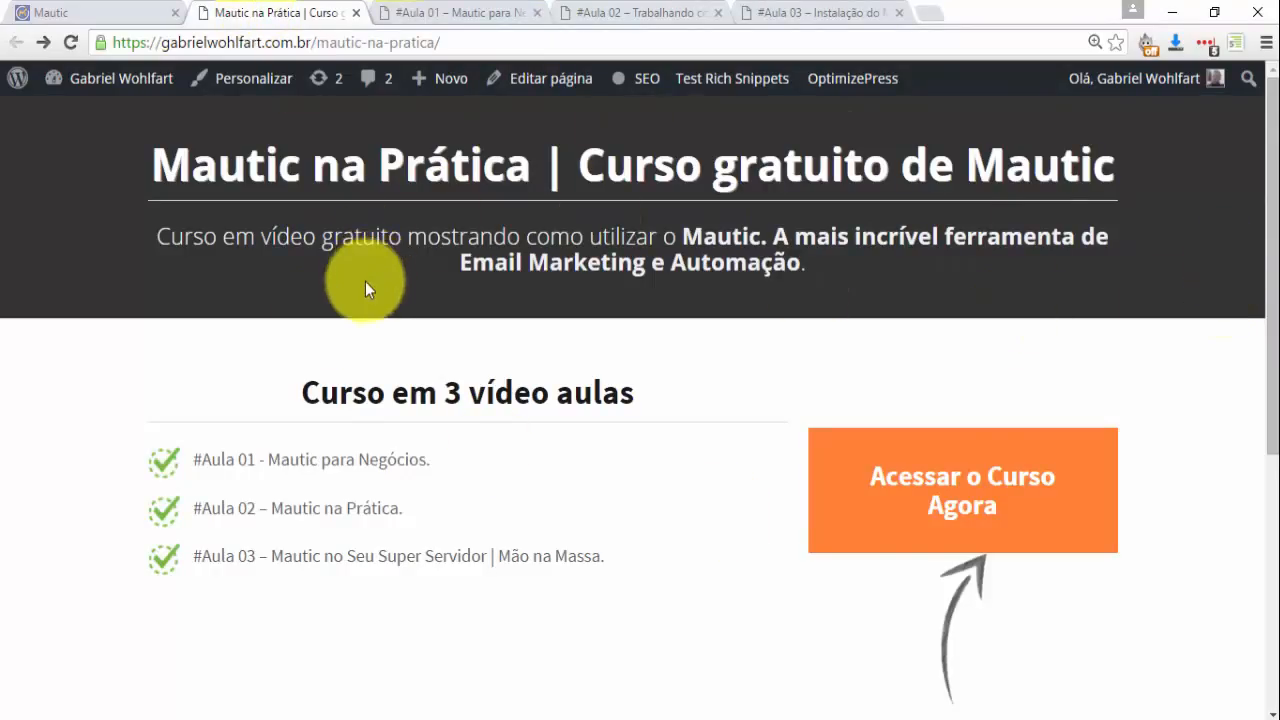
# Preview the 'Acessar o Curso Agora' email signup popup on the landing page, then close it.
pyautogui.scroll(-5, 285, 540)
pyautogui.scroll(5, 394, 643)
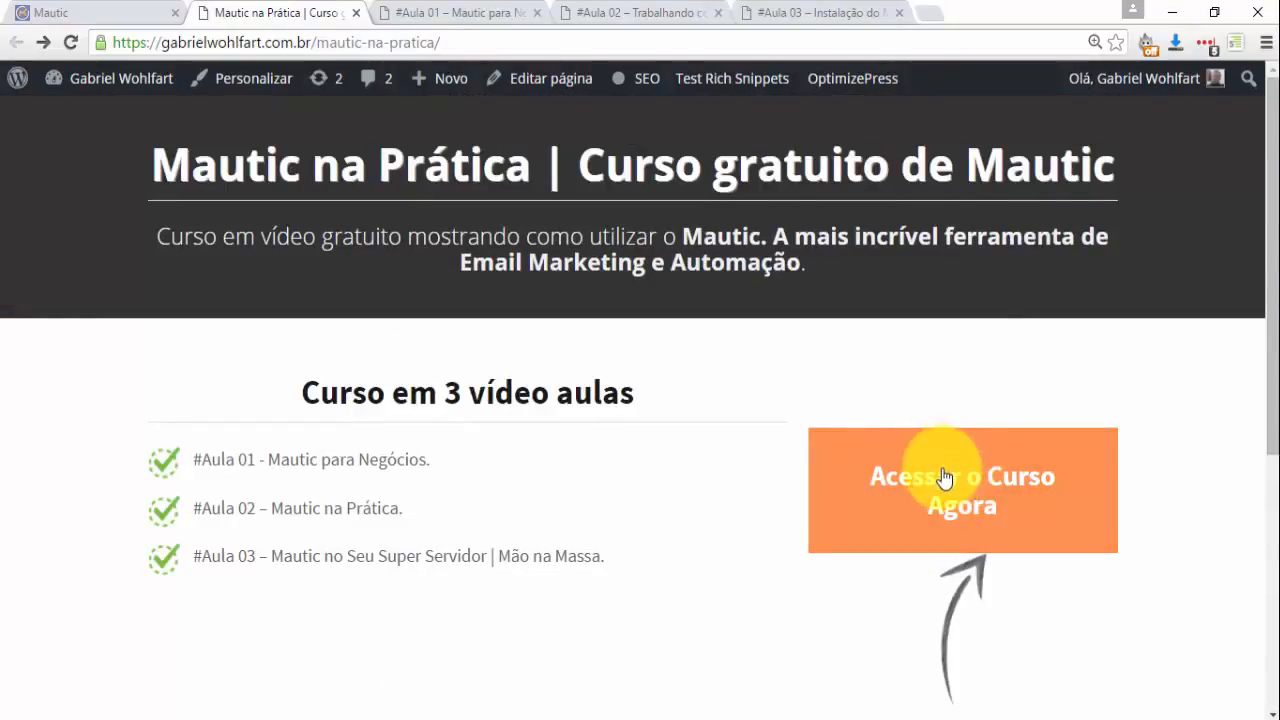
pyautogui.click(963, 490)
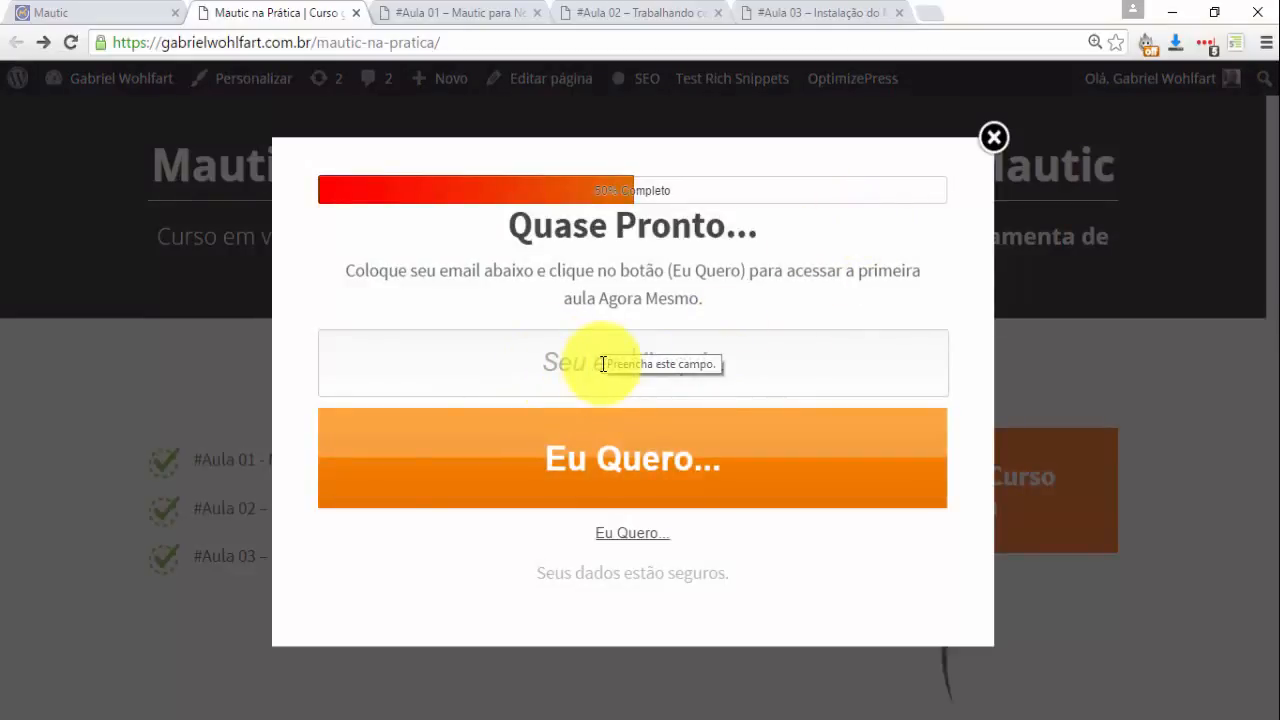
pyautogui.click(992, 140)
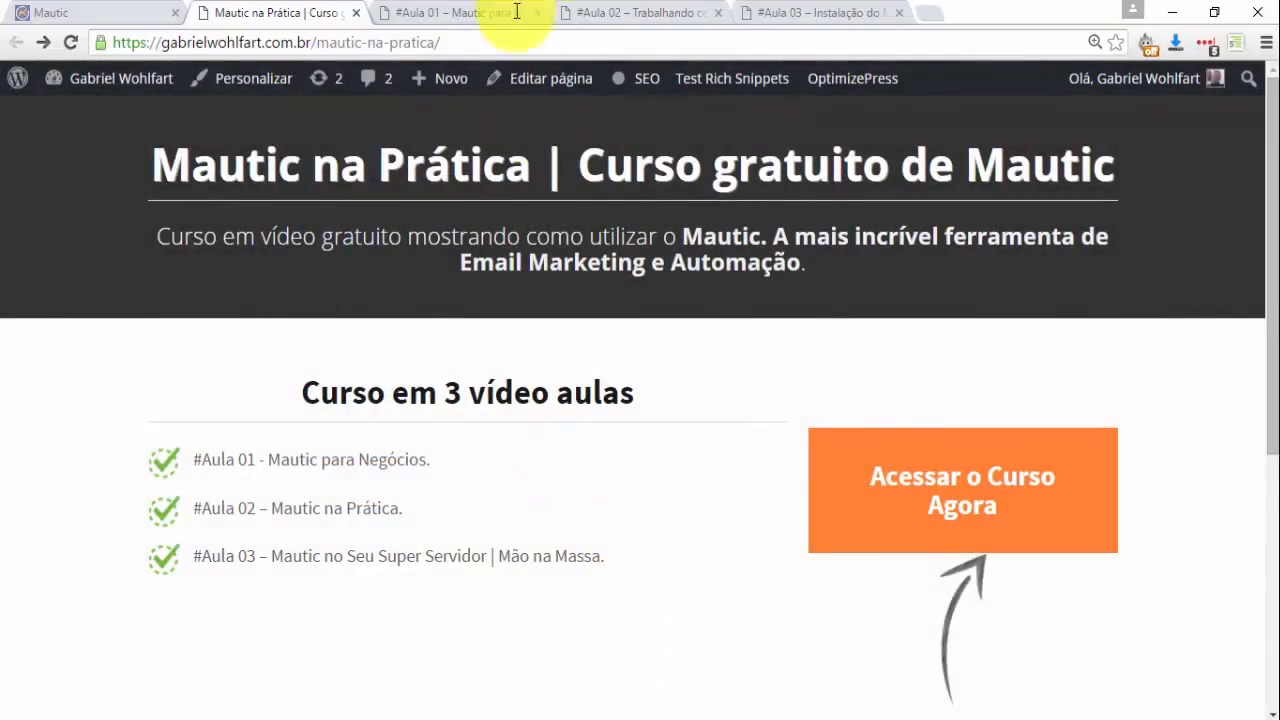
# Flip through the Aula 01, 02 and 03 lesson pages and return to the Mautic dashboard.
pyautogui.click(471, 12)
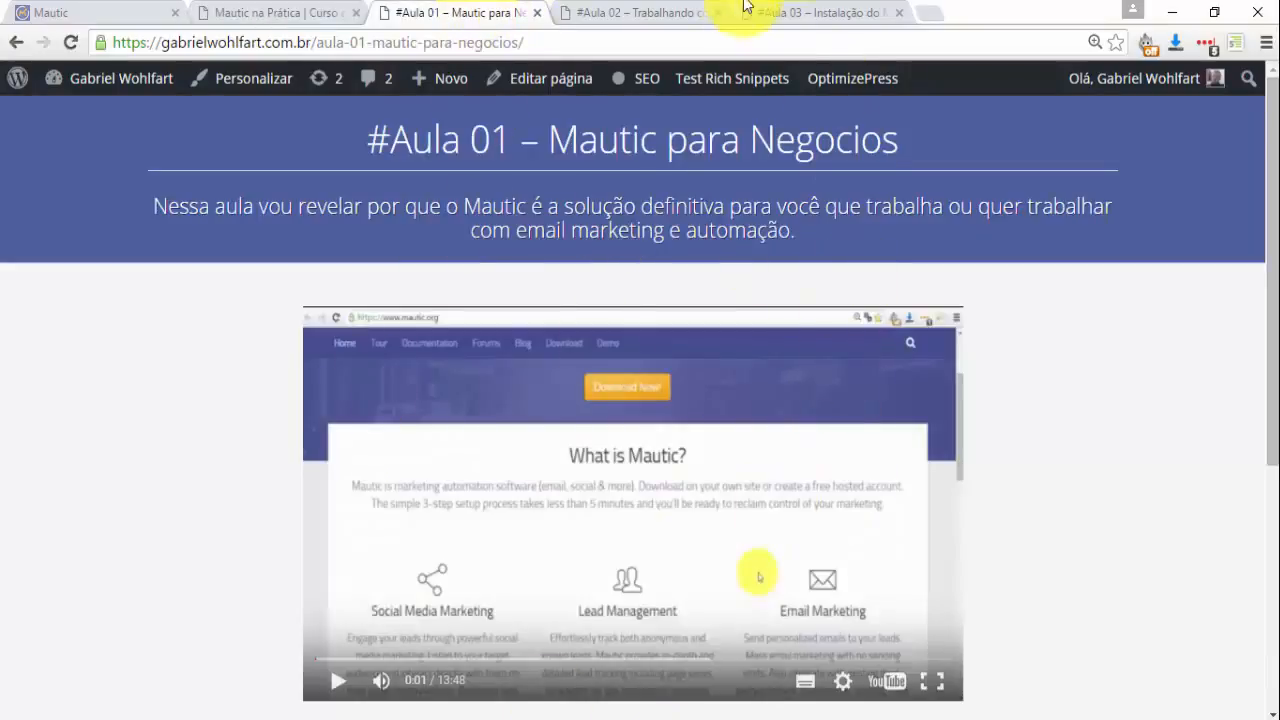
pyautogui.click(690, 12)
pyautogui.click(801, 14)
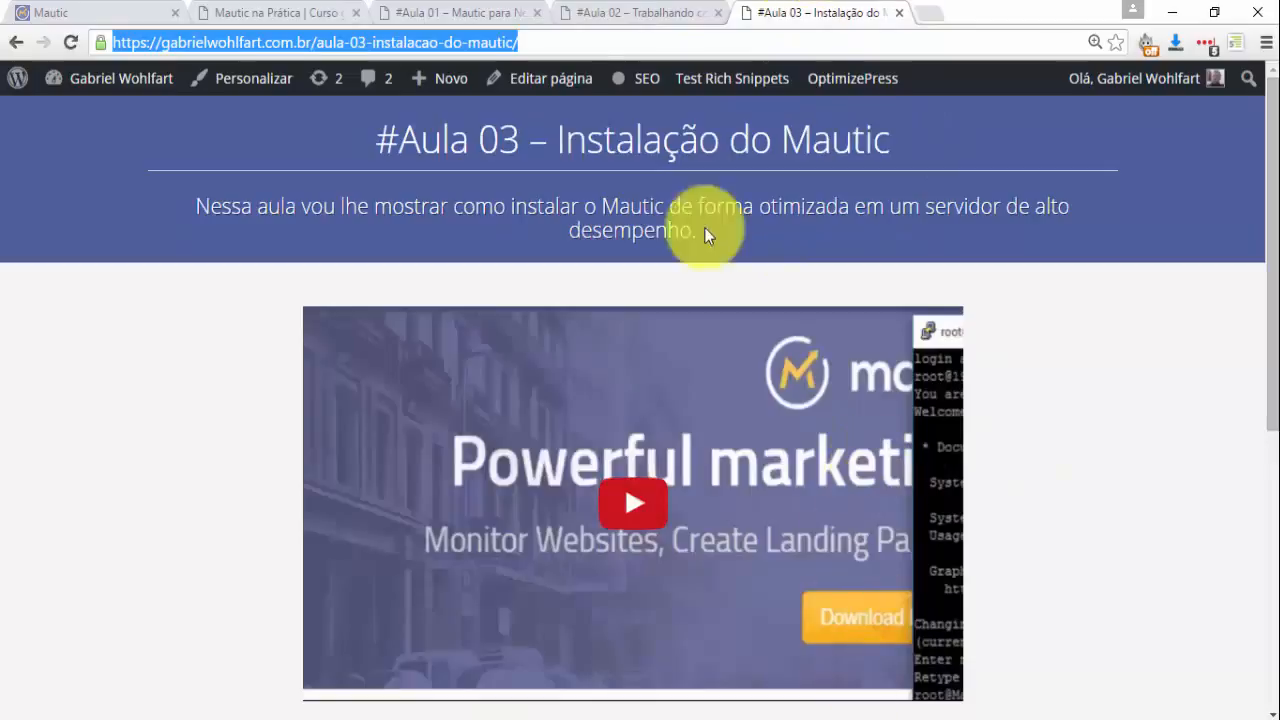
pyautogui.click(110, 12)
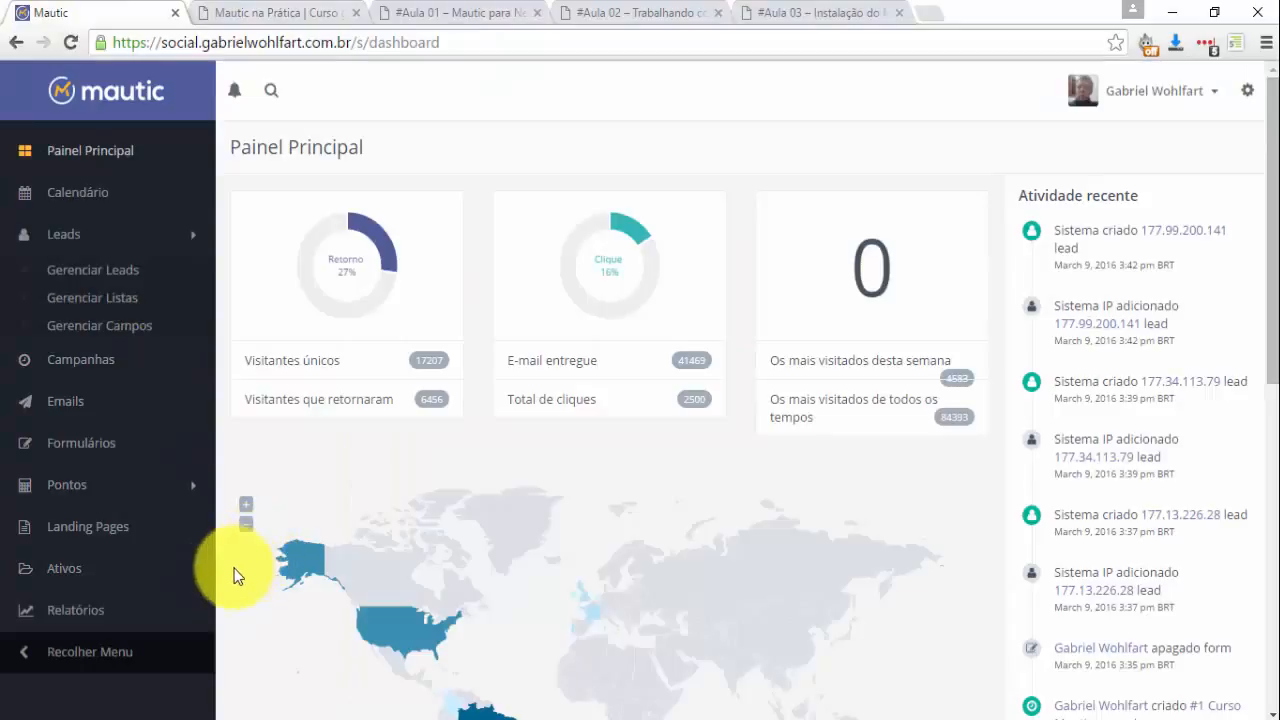
# Glance at the Word draft of the lesson email, minimize it, and return to the Mautic dashboard.
pyautogui.click(150, 250)
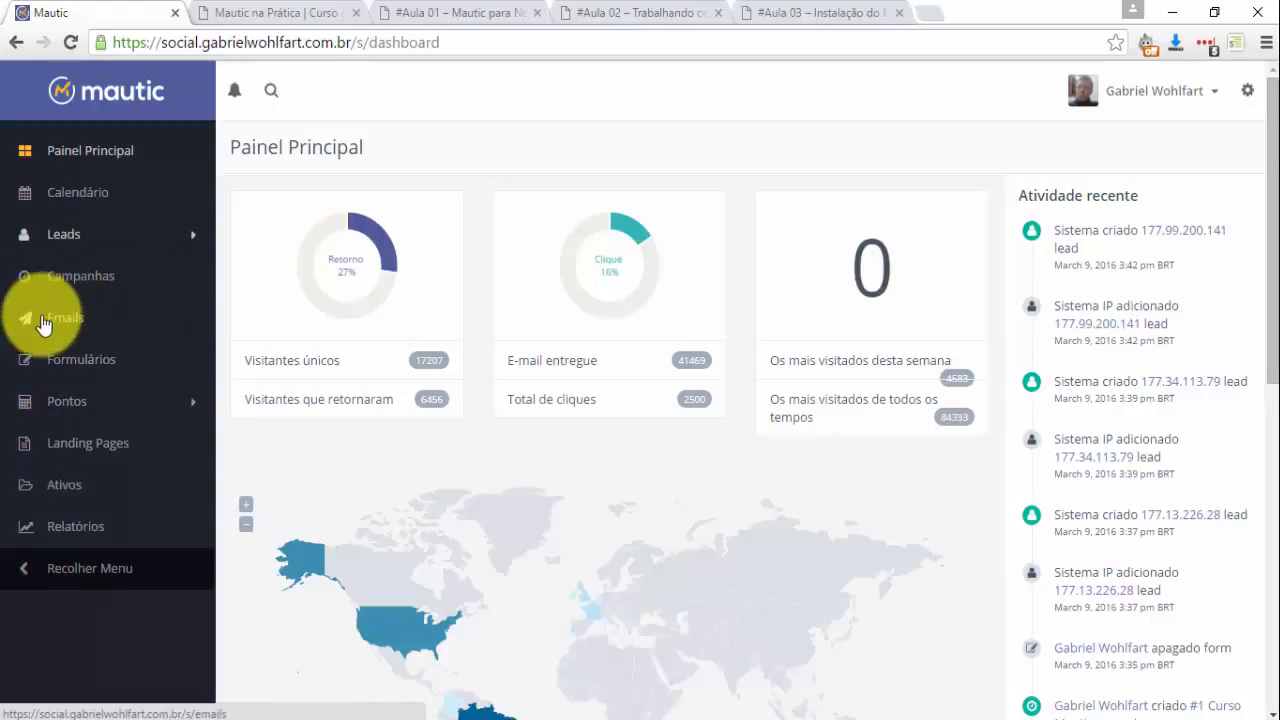
pyautogui.hotkey('alt', 'Tab')
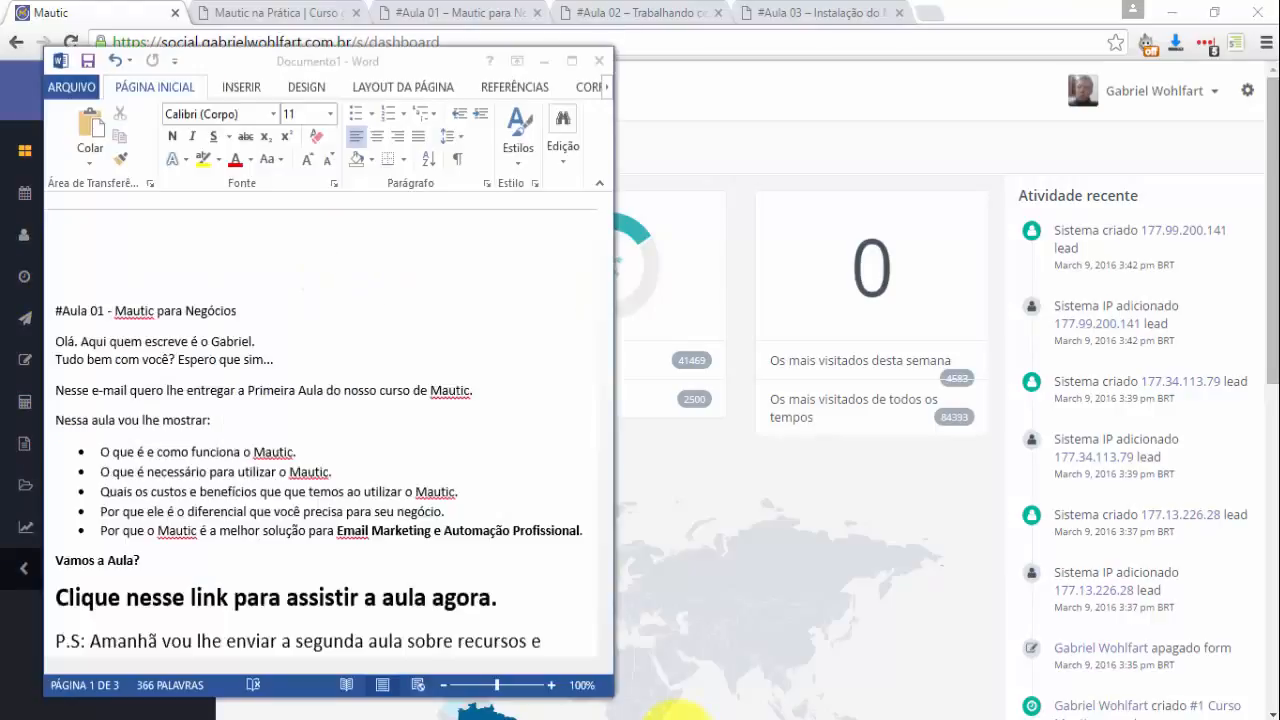
pyautogui.moveTo(606, 226); pyautogui.dragTo(579, 154)
pyautogui.click(544, 61)
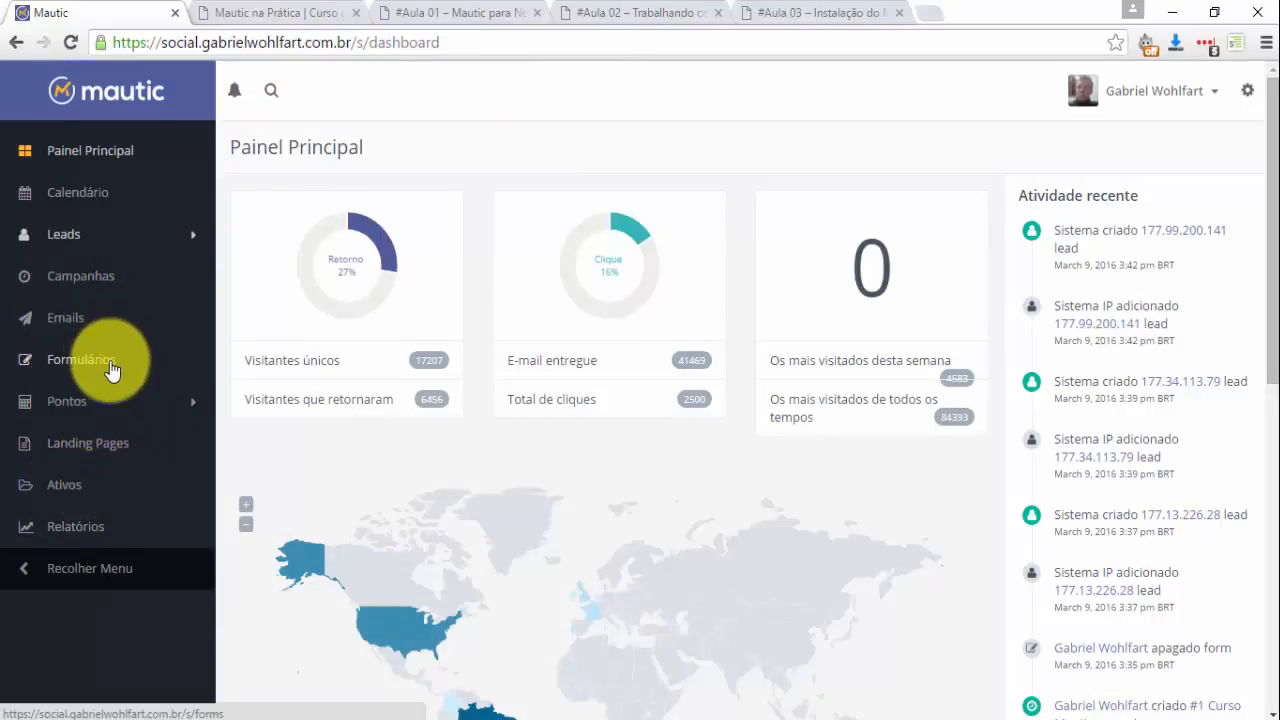
pyautogui.click(271, 10)
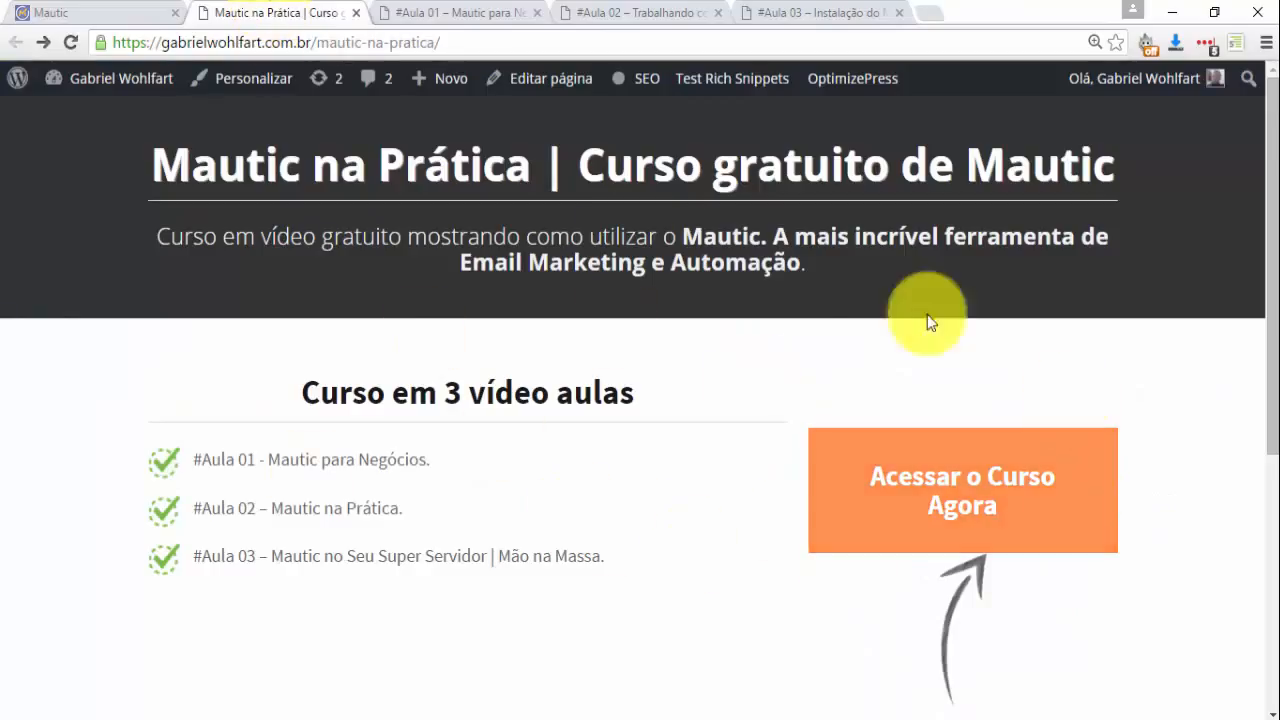
pyautogui.click(86, 11)
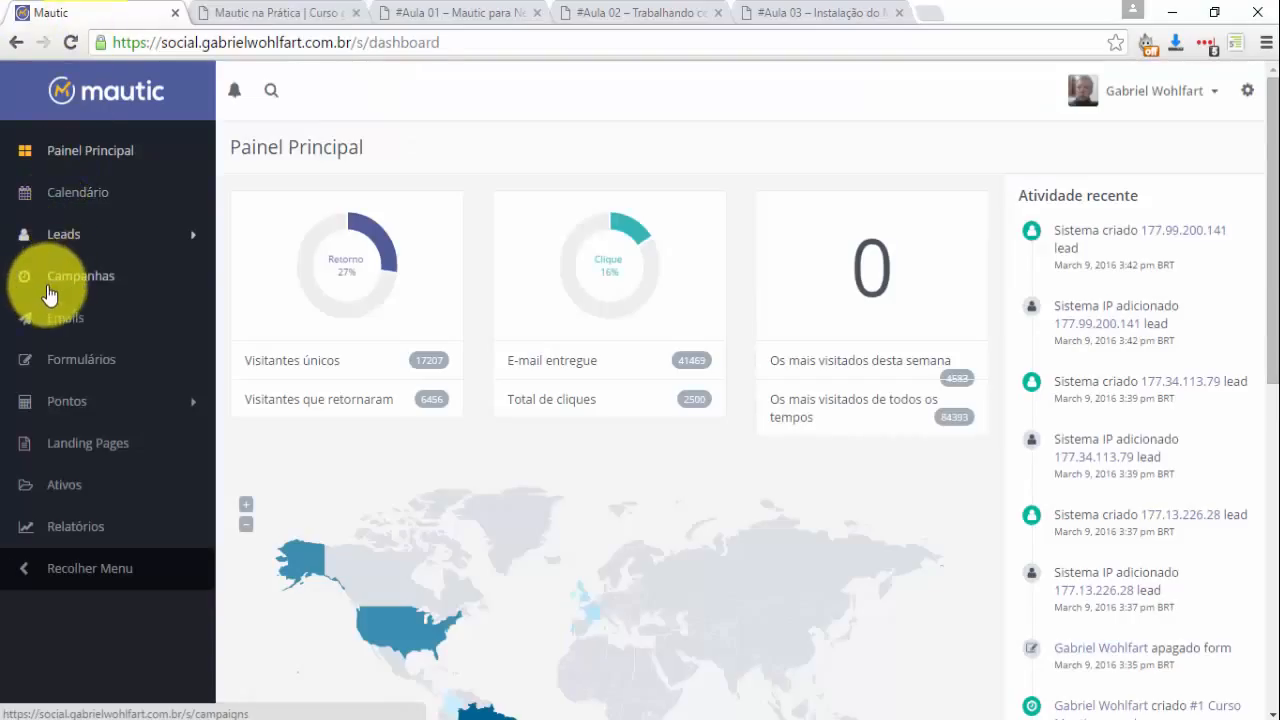
# Expand Leads in the sidebar and open Gerenciar Listas.
pyautogui.click(63, 237)
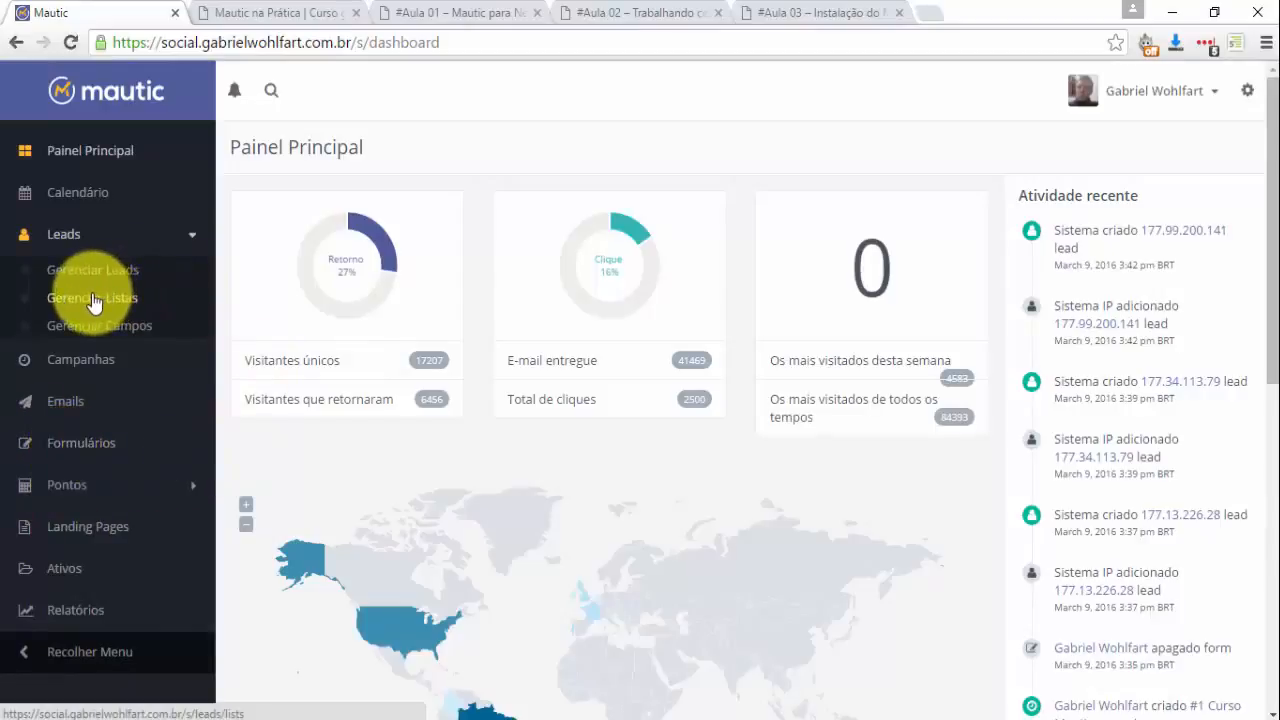
pyautogui.click(63, 237)
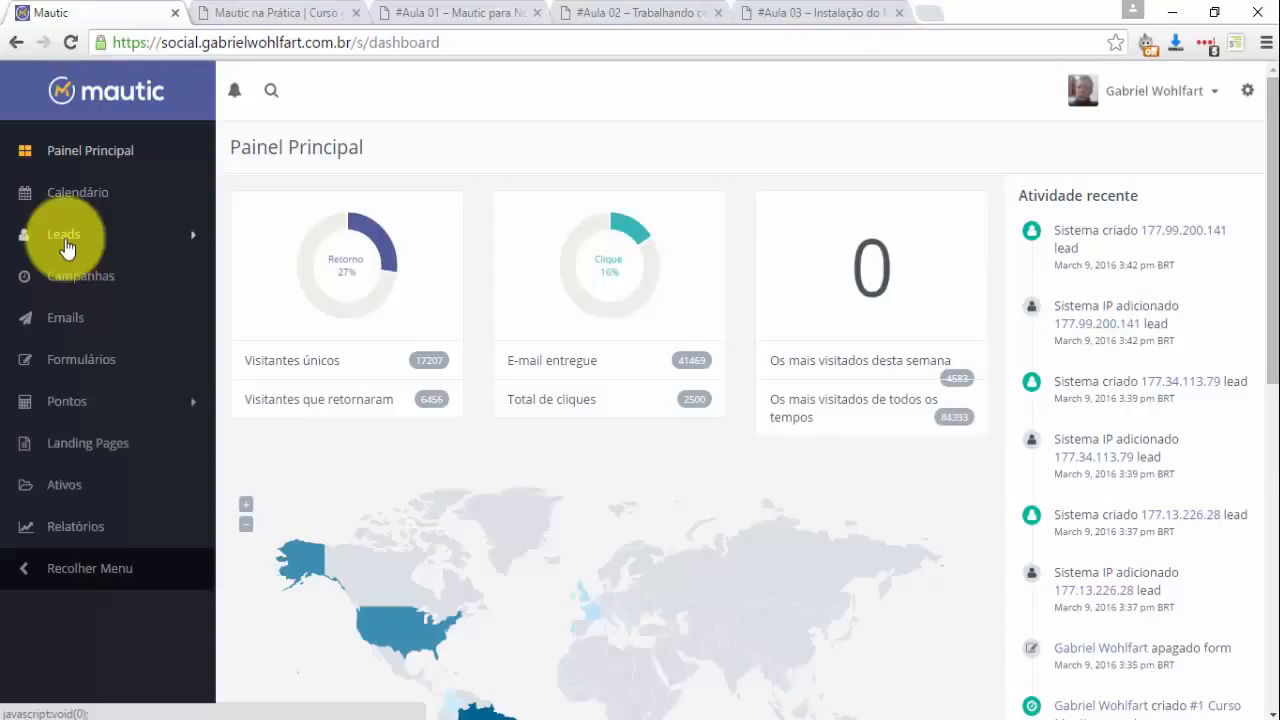
pyautogui.click(63, 240)
pyautogui.click(70, 297)
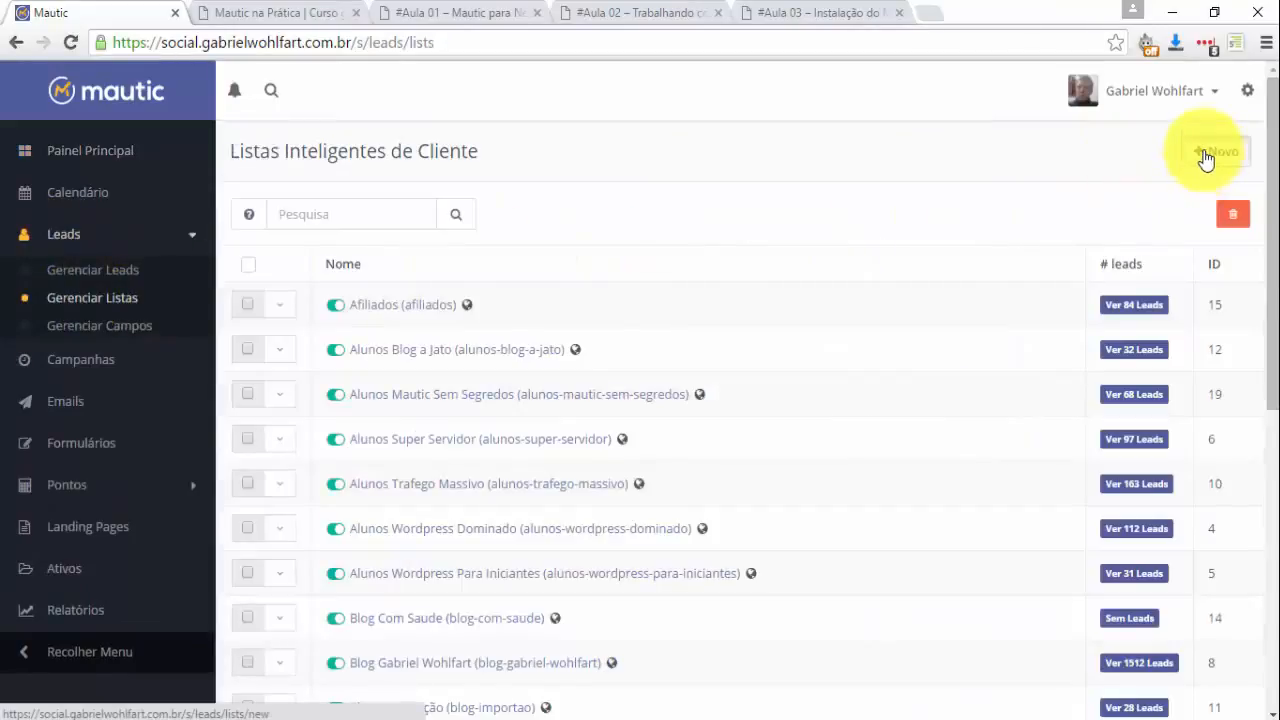
# Start a new smart list and name it '#1 Curso Mautic' using the field's suggestion.
pyautogui.click(1206, 158)
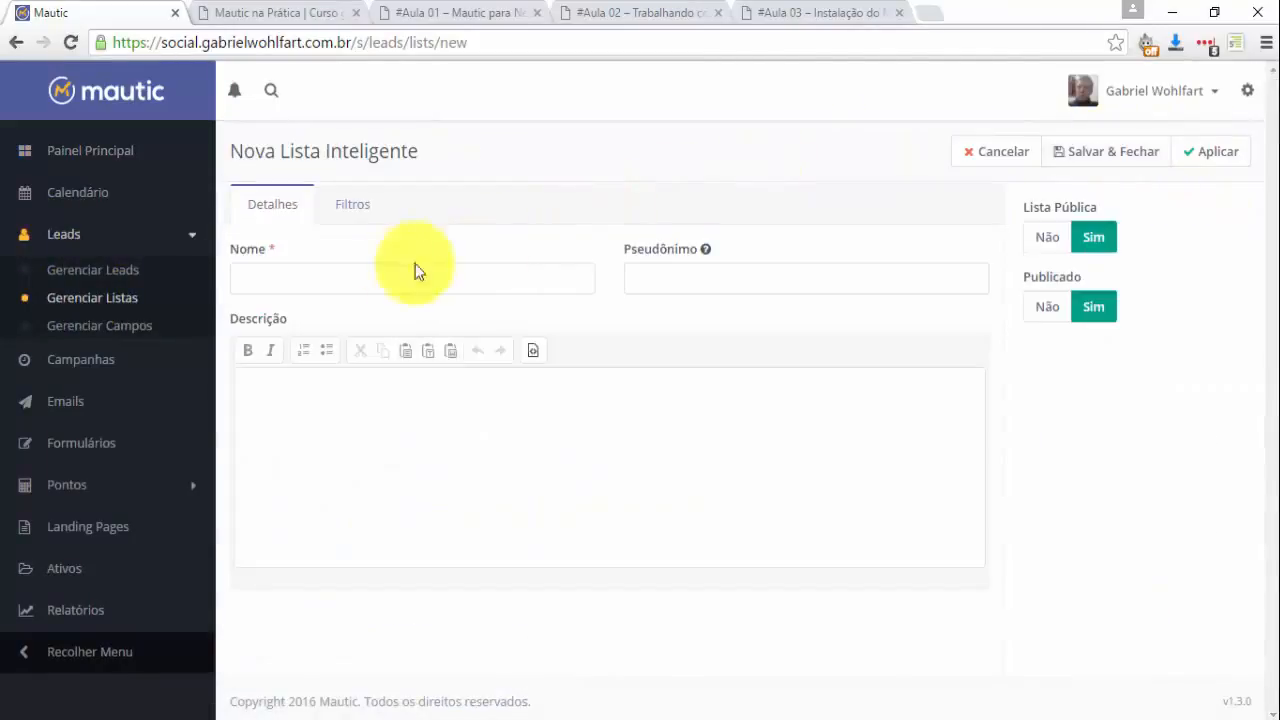
pyautogui.click(366, 280)
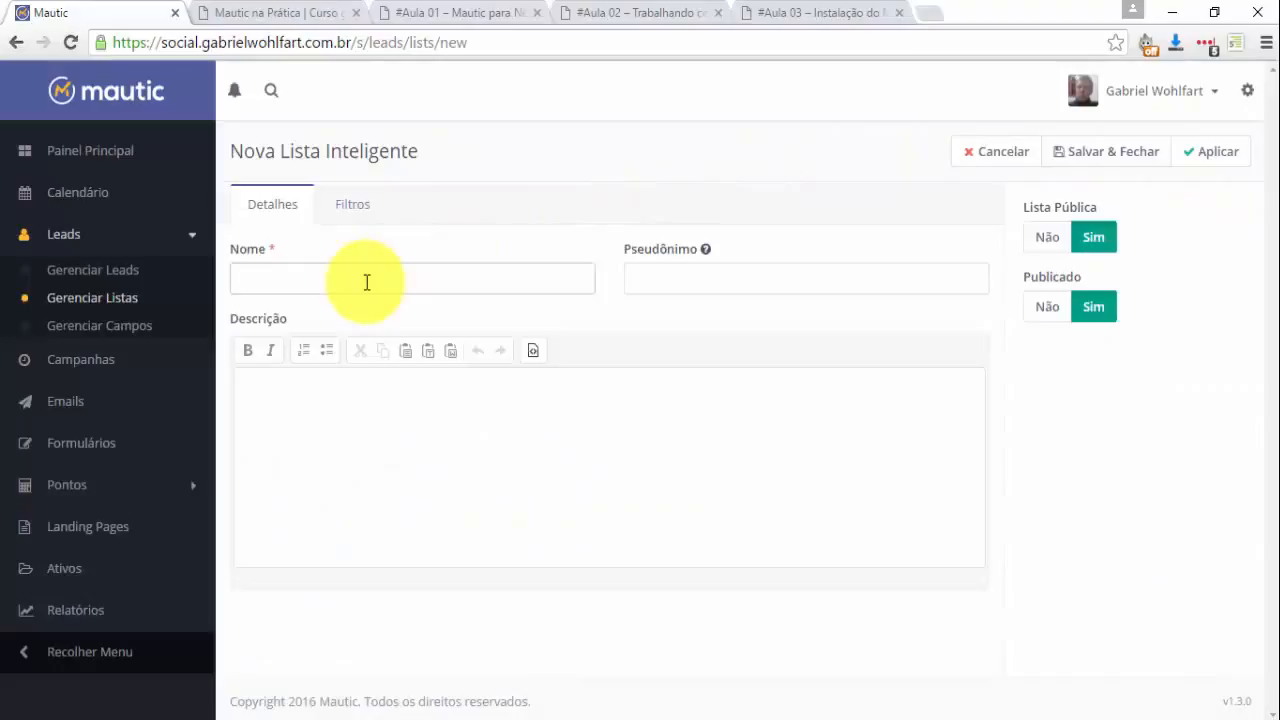
pyautogui.write('C')
pyautogui.press('BackSpace')
pyautogui.write('Curso Mautic #')
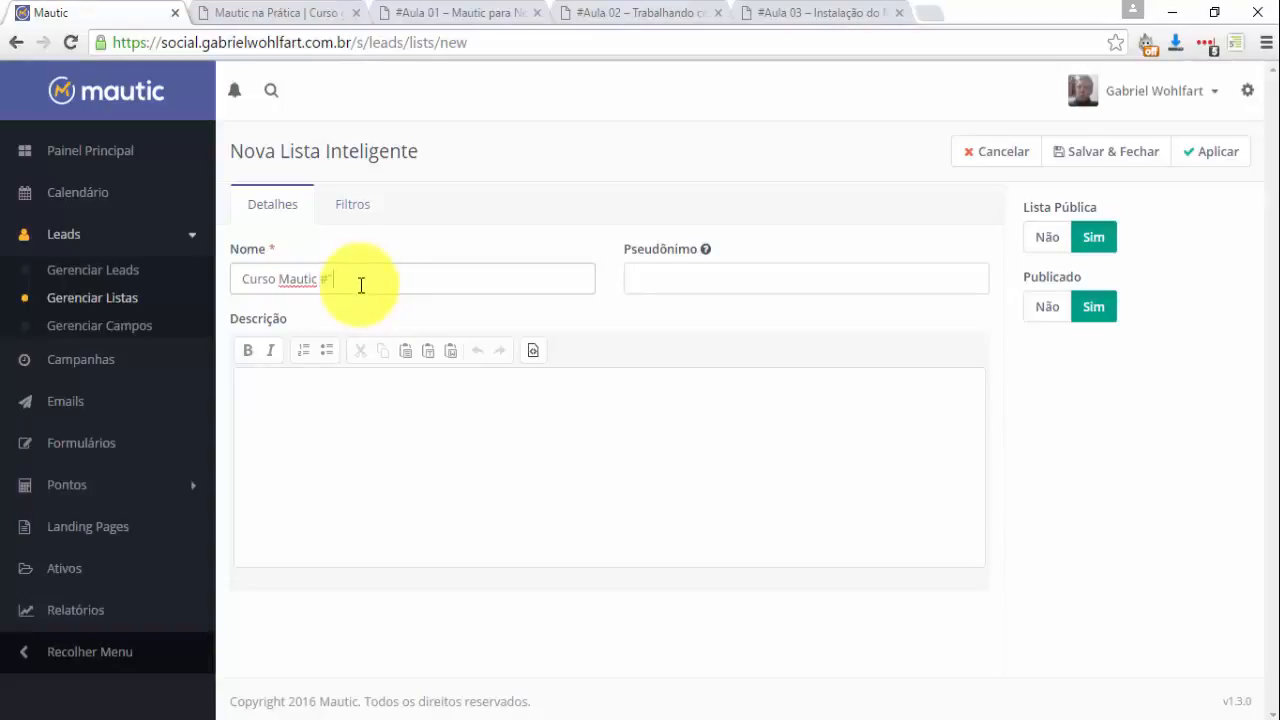
pyautogui.press('BackSpace')
pyautogui.press('BackSpace')
pyautogui.press('BackSpace')
pyautogui.press('BackSpace')
pyautogui.press('BackSpace')
pyautogui.press('BackSpace')
pyautogui.press('BackSpace')
pyautogui.press('BackSpace')
pyautogui.press('BackSpace')
pyautogui.press('BackSpace')
pyautogui.press('BackSpace')
pyautogui.press('BackSpace')
pyautogui.press('BackSpace')
pyautogui.press('BackSpace')
pyautogui.press('BackSpace')
pyautogui.write('Le')
pyautogui.press('BackSpace')
pyautogui.press('BackSpace')
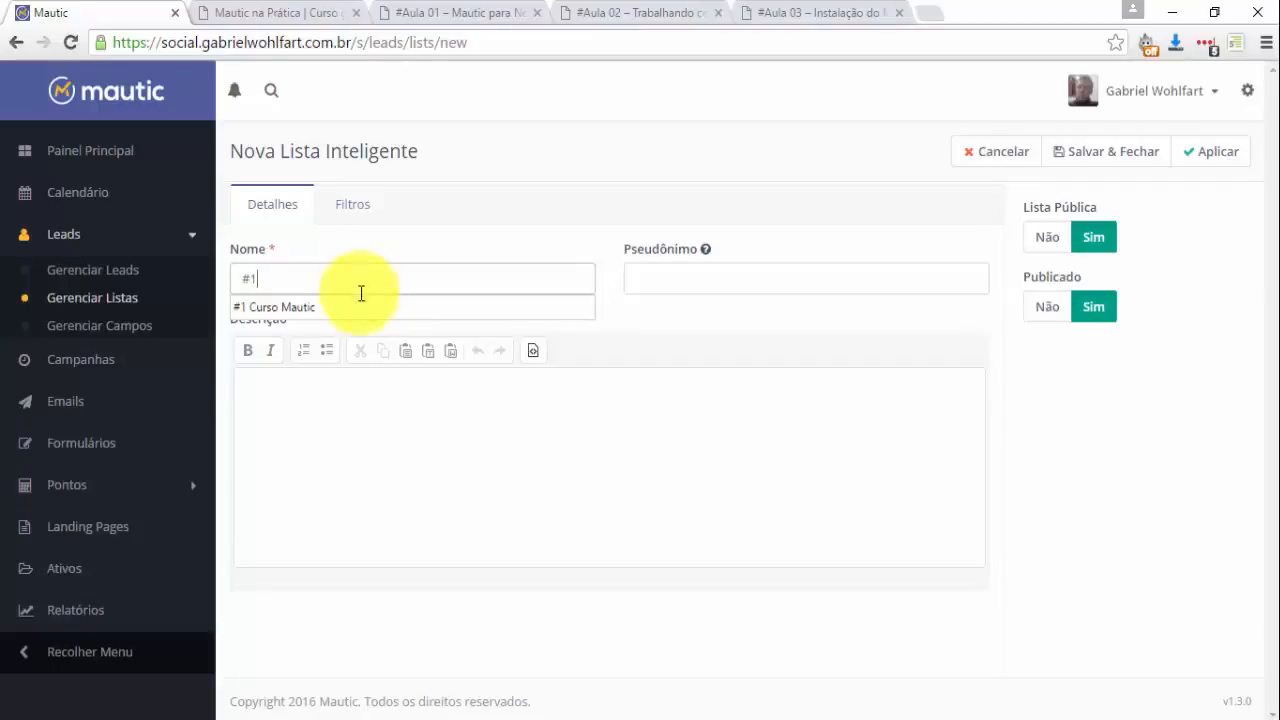
pyautogui.click(362, 306)
pyautogui.moveTo(402, 281); pyautogui.dragTo(17, 283)
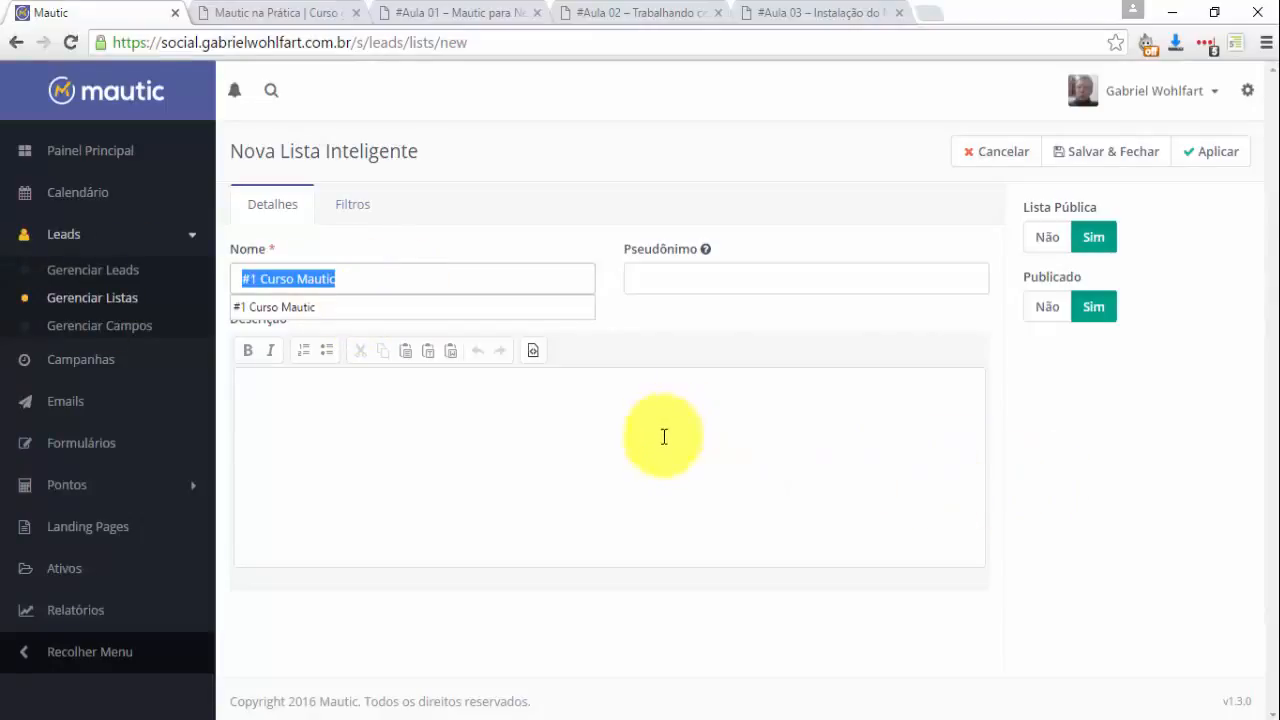
pyautogui.click(337, 281)
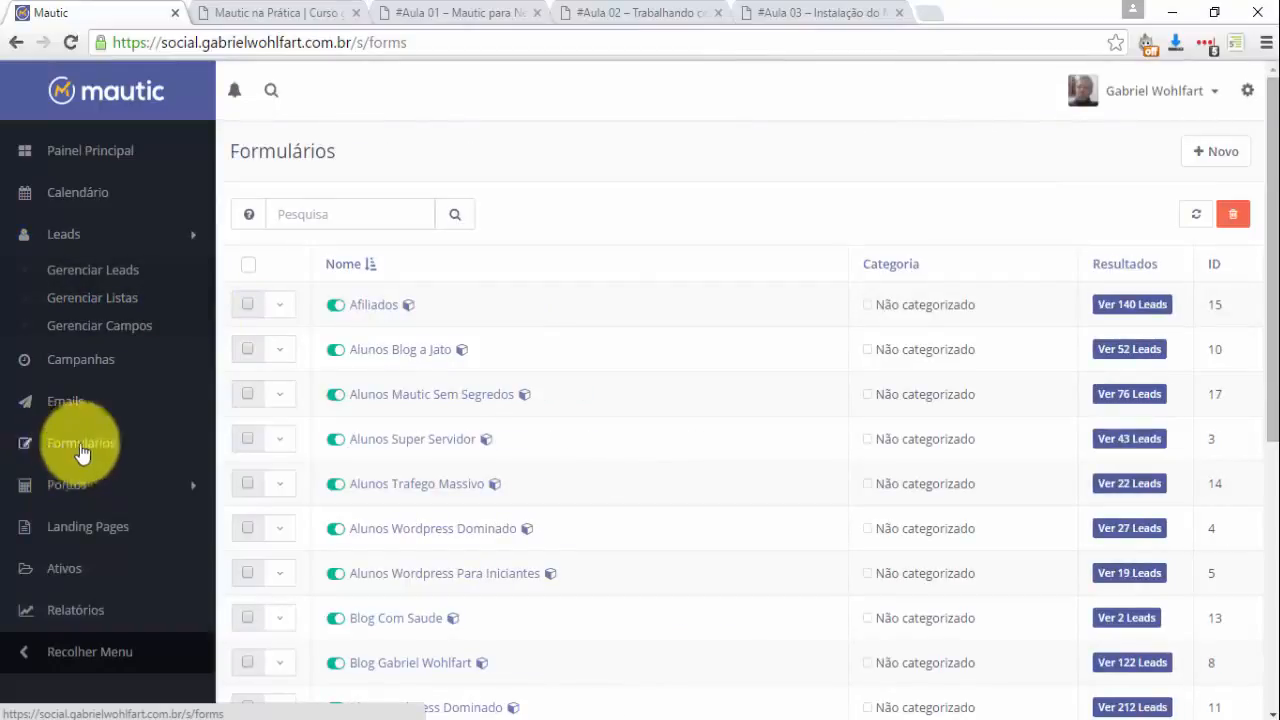
# Create a new campaign form and add an Email field to it.
pyautogui.click(1216, 153)
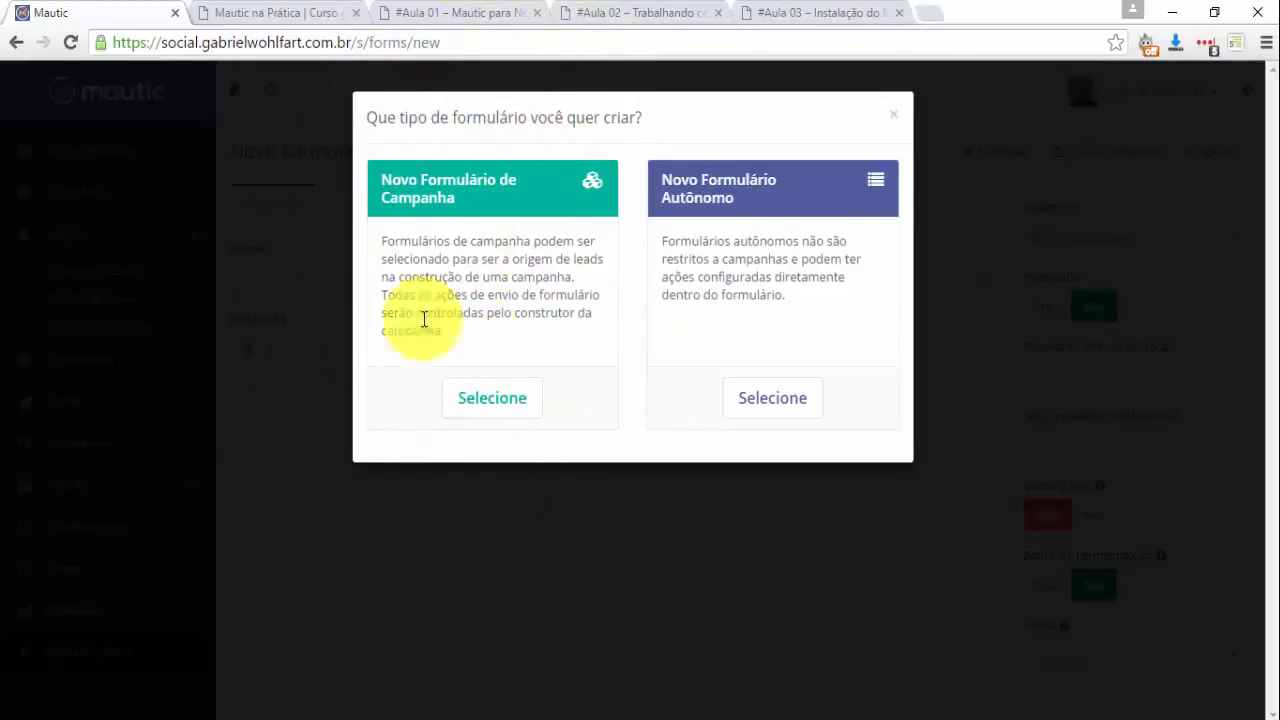
pyautogui.click(485, 400)
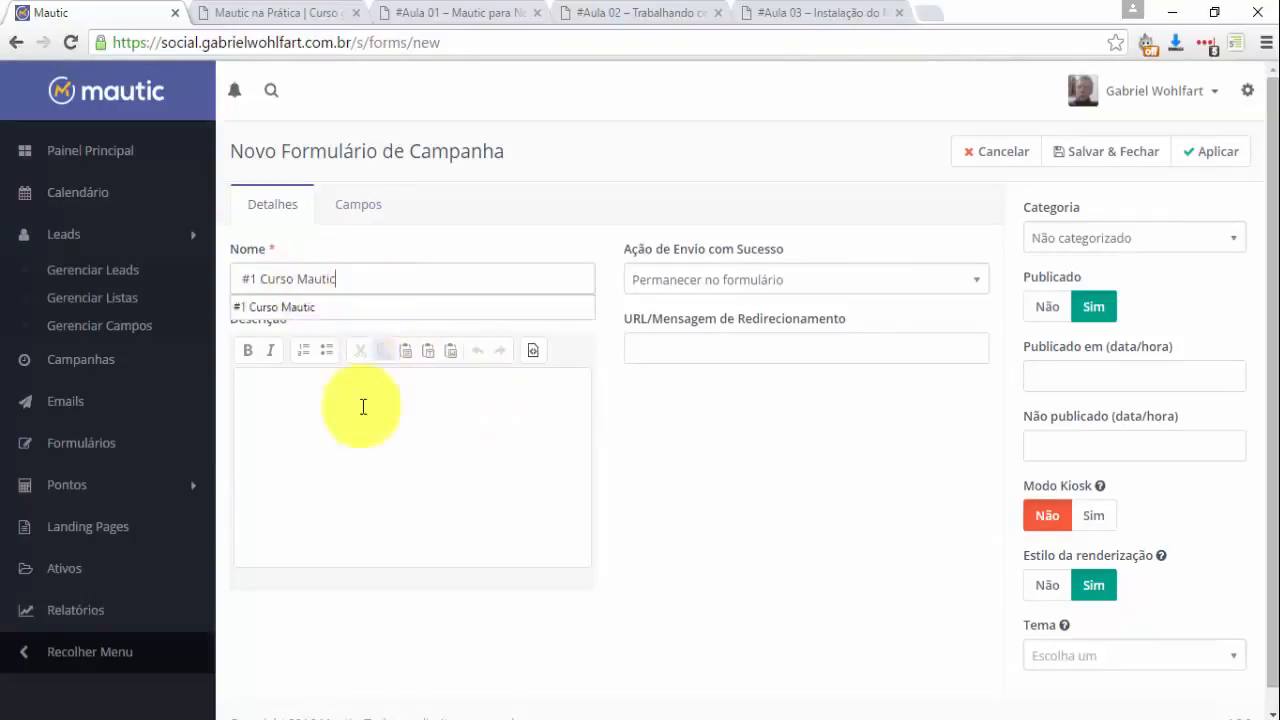
pyautogui.click(363, 443)
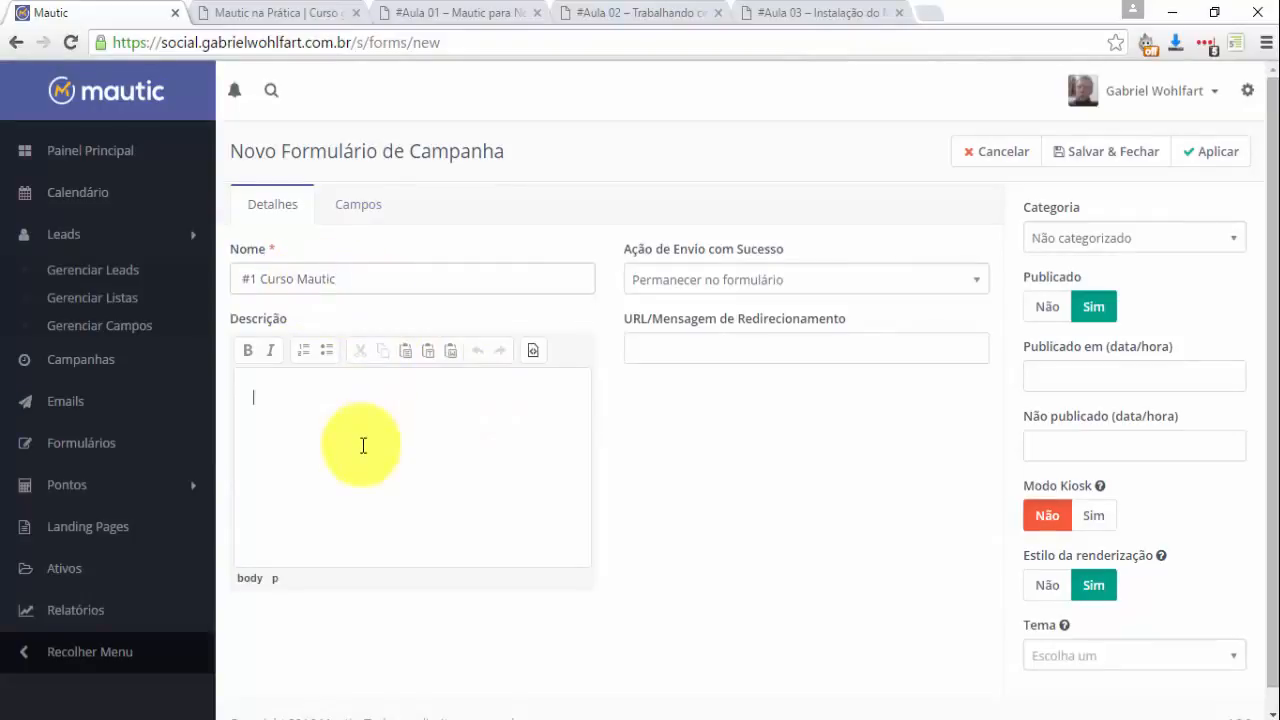
pyautogui.click(357, 214)
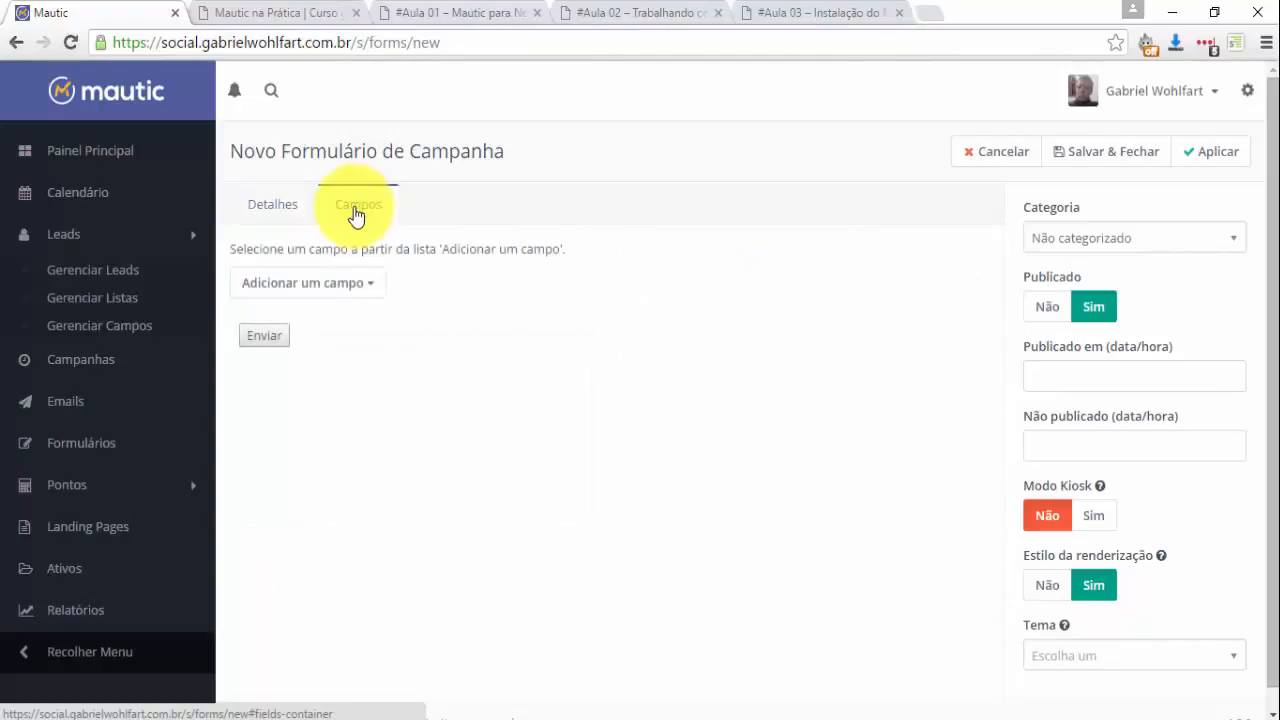
pyautogui.click(335, 290)
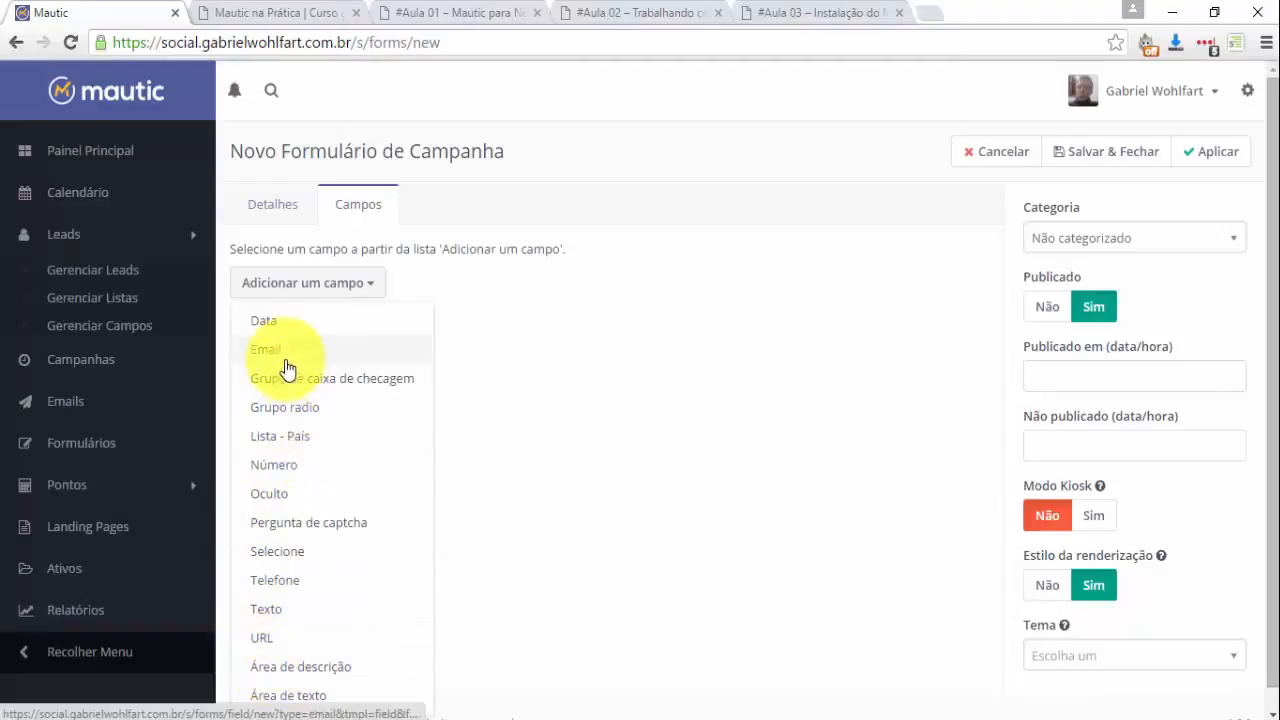
pyautogui.click(270, 352)
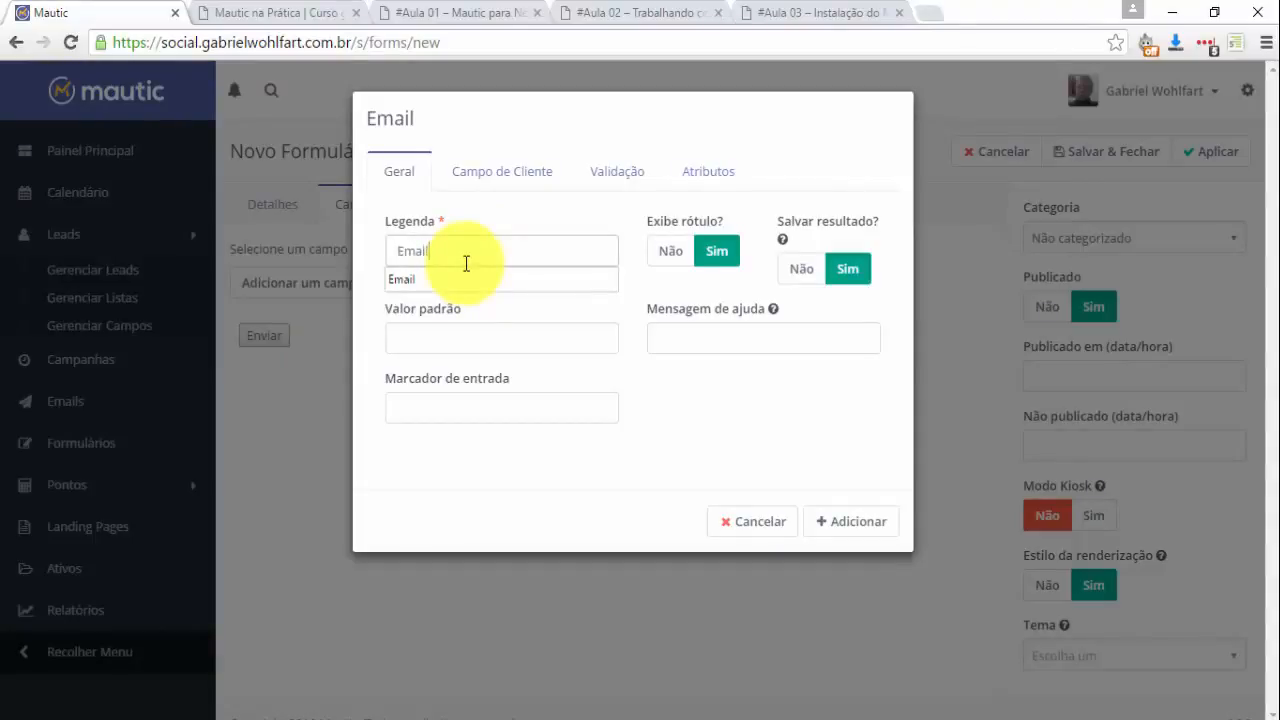
pyautogui.click(833, 538)
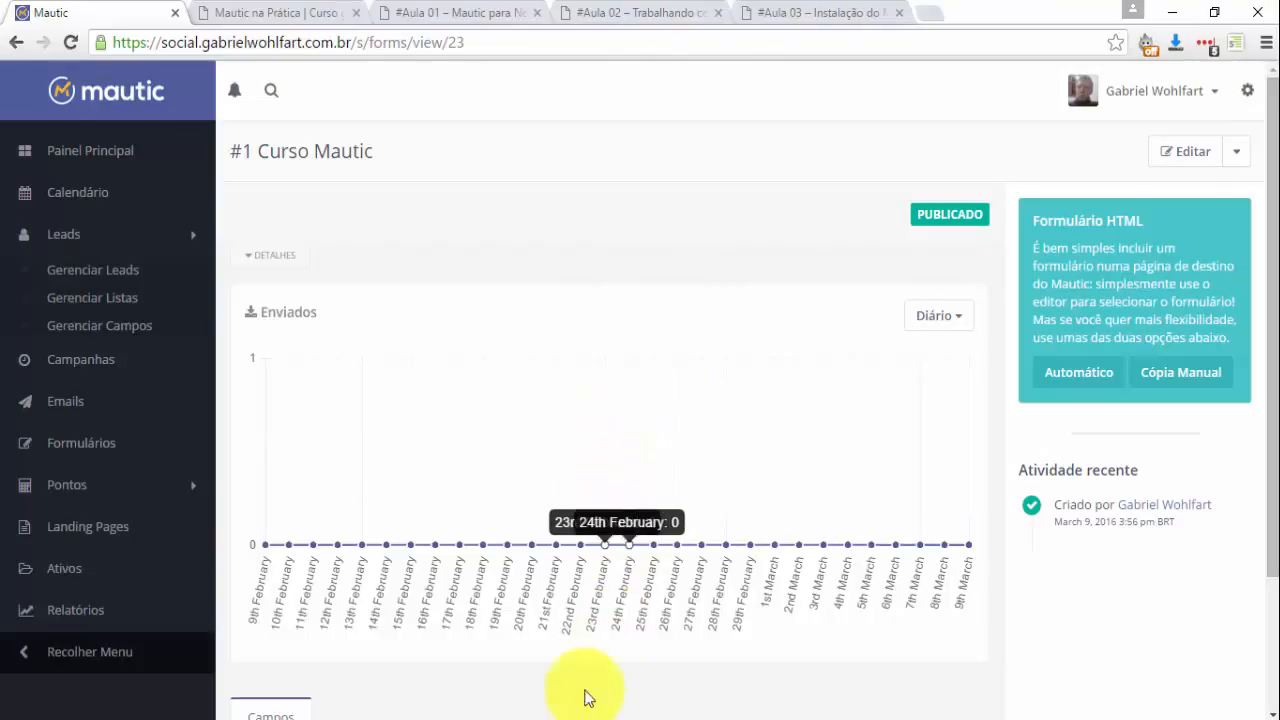
# Restore and widen the Word lesson document to review its text, then minimize it.
pyautogui.click(655, 695)
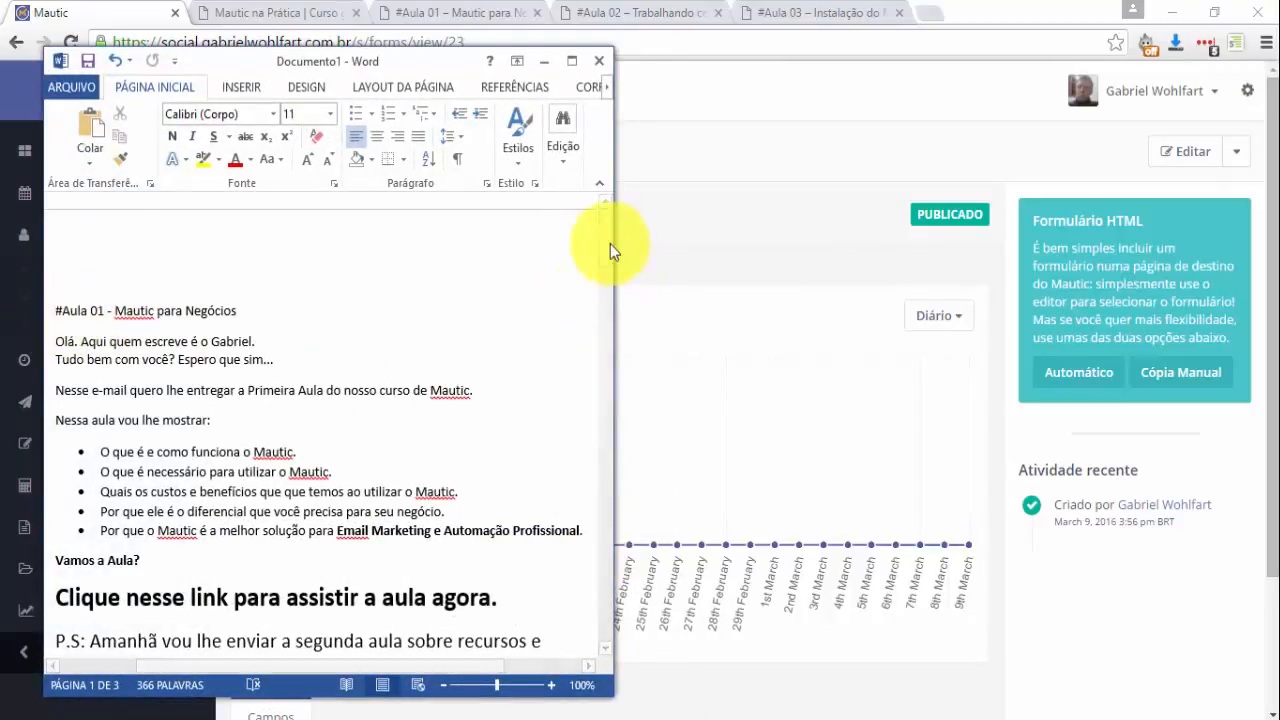
pyautogui.moveTo(602, 247); pyautogui.dragTo(606, 288)
pyautogui.moveTo(615, 388); pyautogui.dragTo(942, 380)
pyautogui.scroll(-15, 758, 575)
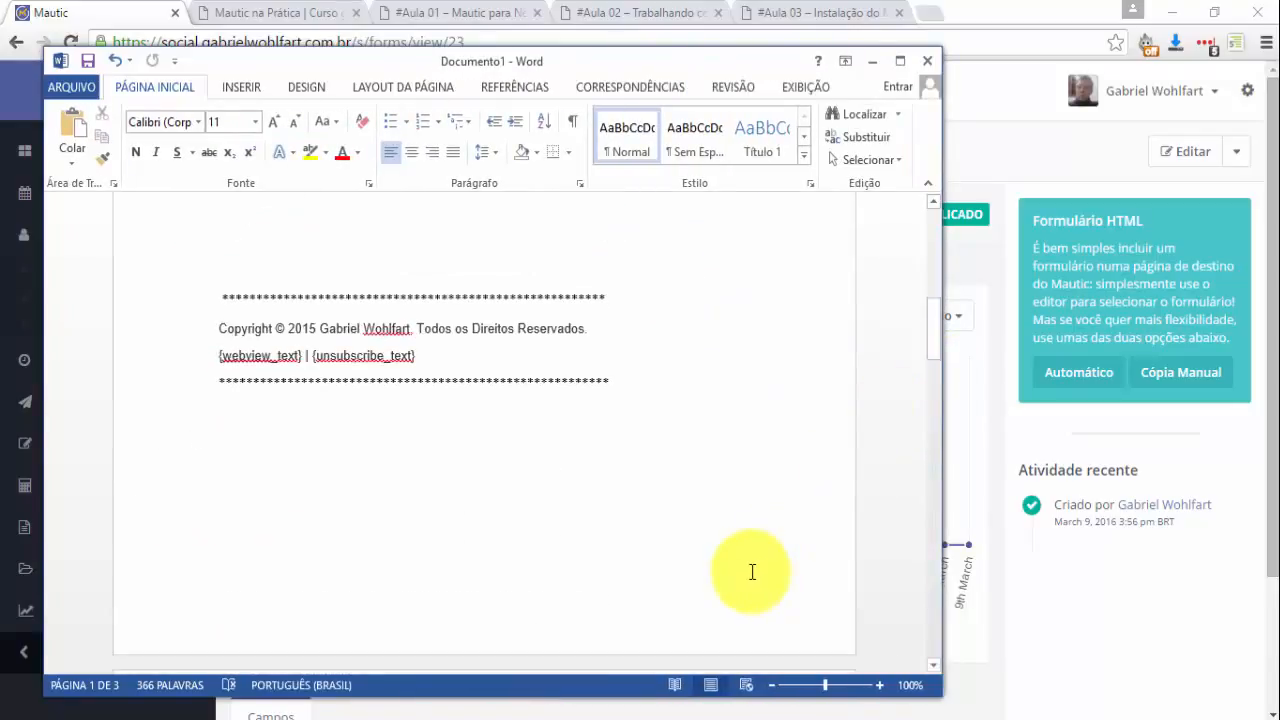
pyautogui.scroll(20, 741, 624)
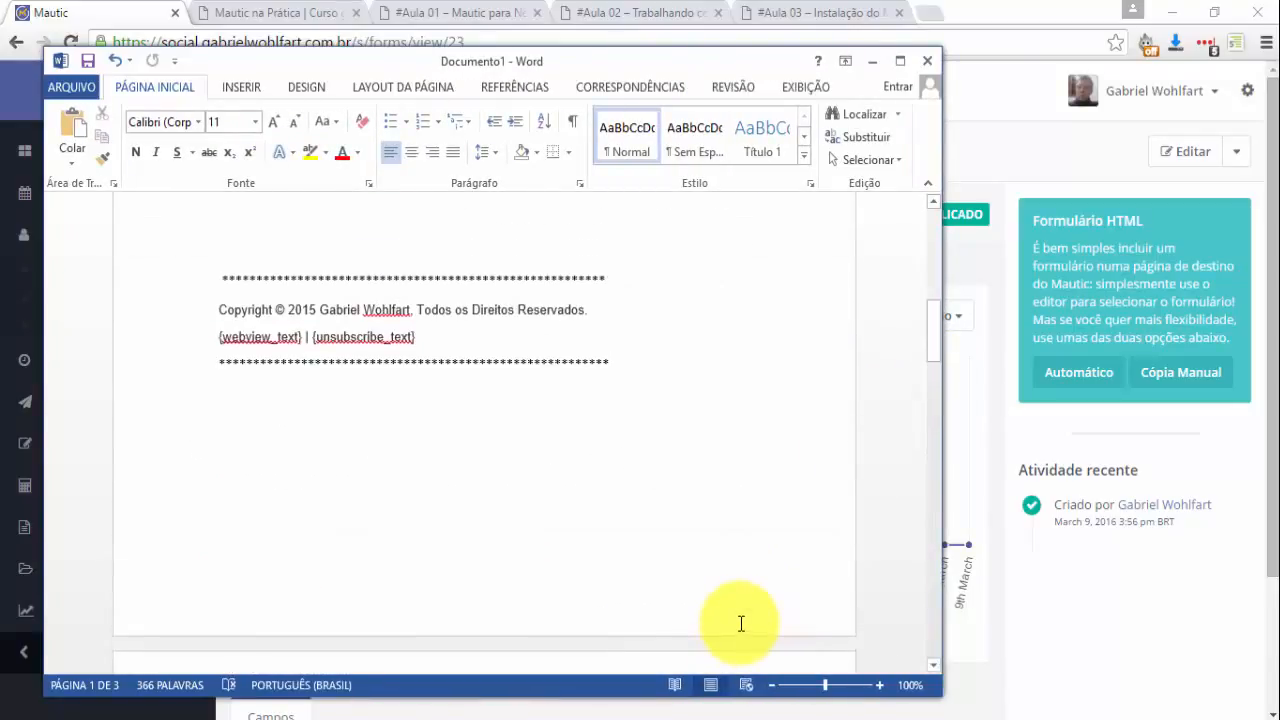
pyautogui.click(872, 68)
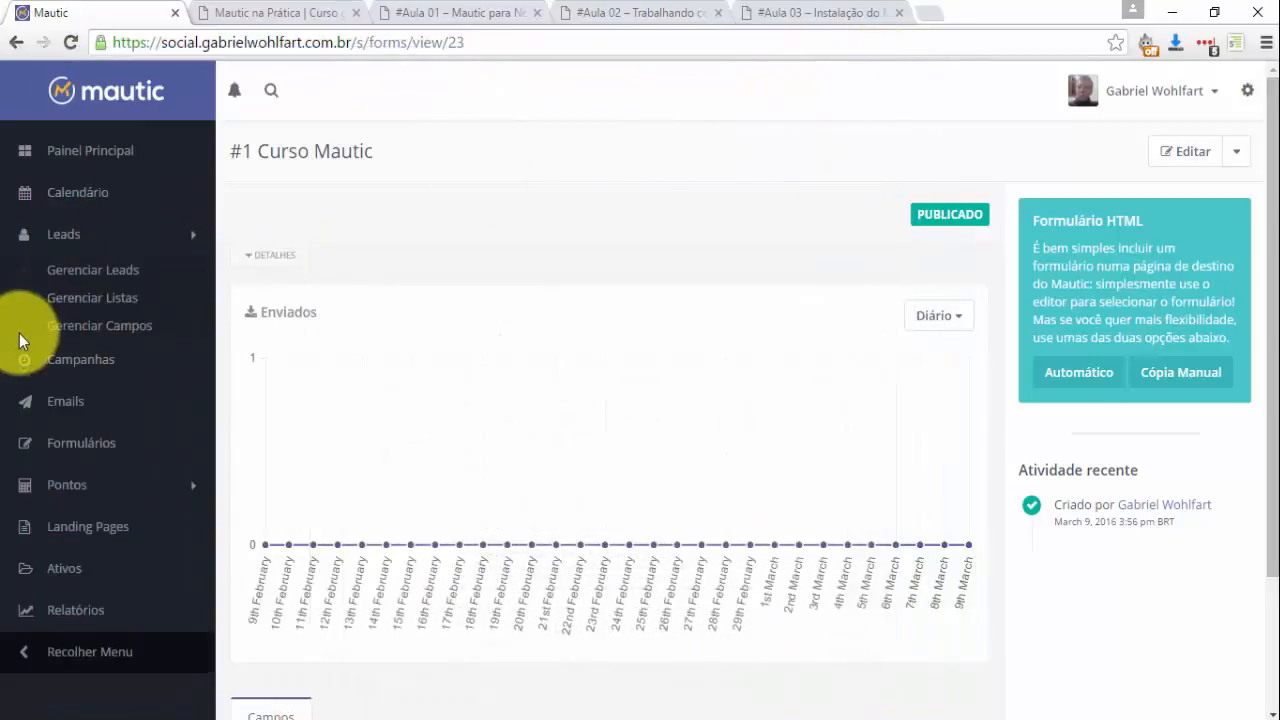
# Open the Emails list in the Mautic sidebar.
pyautogui.click(55, 410)
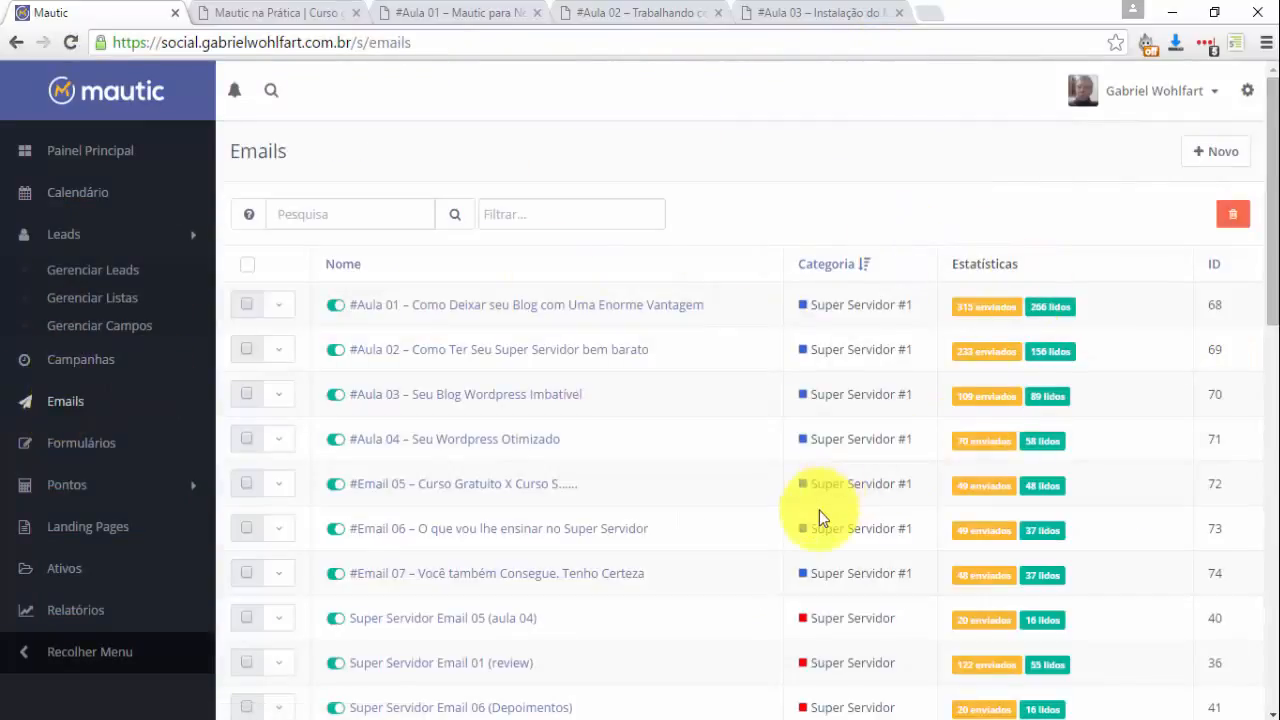
pyautogui.scroll(-2, 1258, 302)
pyautogui.moveTo(1278, 265); pyautogui.dragTo(1276, 122)
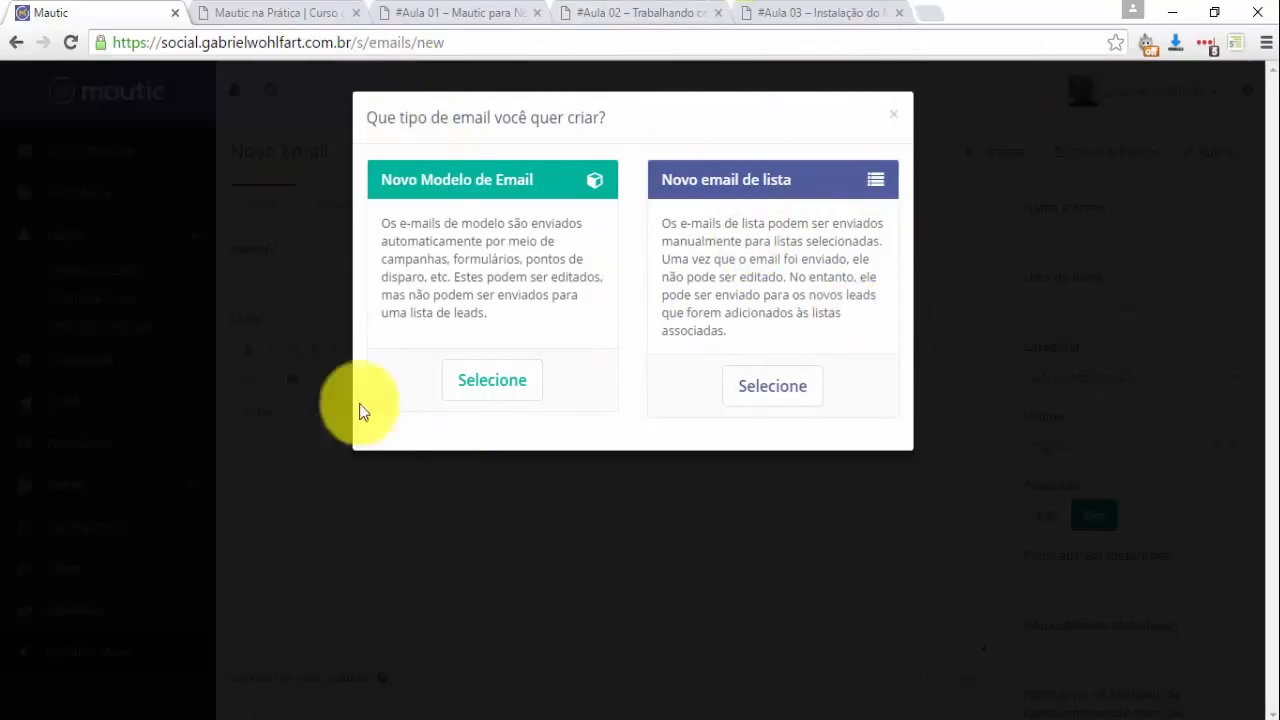
# Create a template email with subject '#Aula 01 - Mautic para Negócios' copied from Word.
pyautogui.click(487, 384)
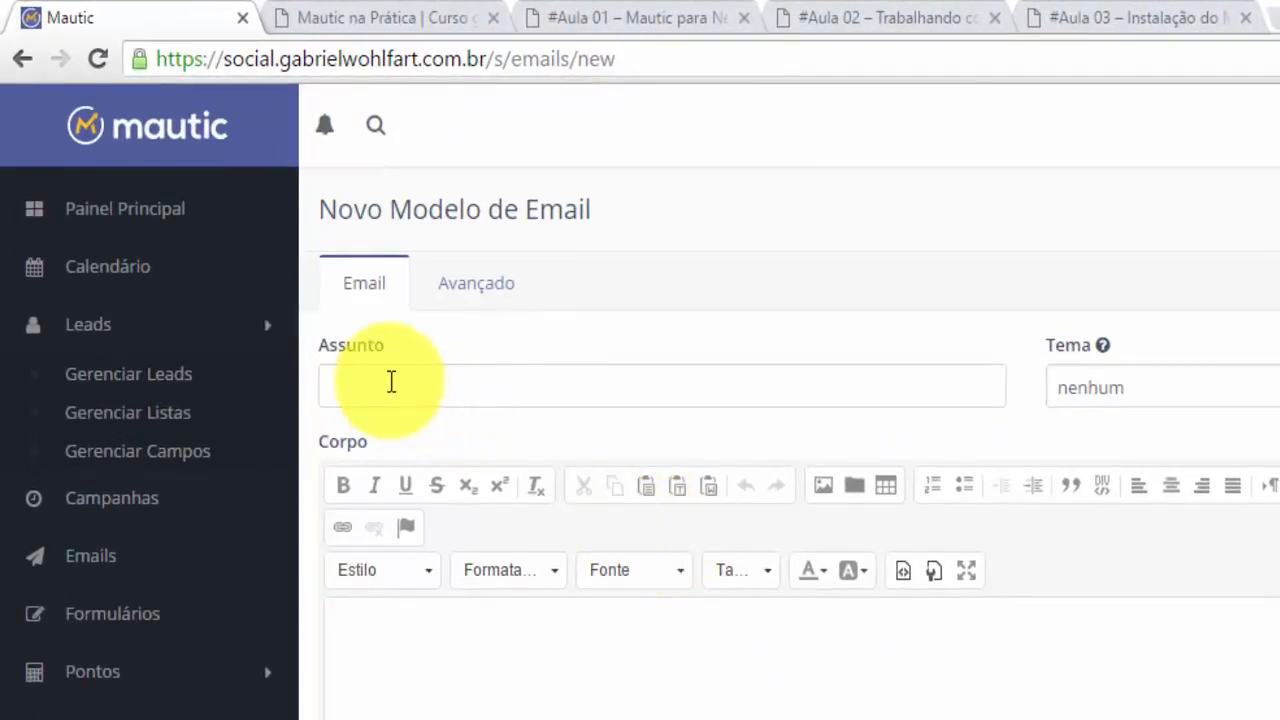
pyautogui.click(375, 366)
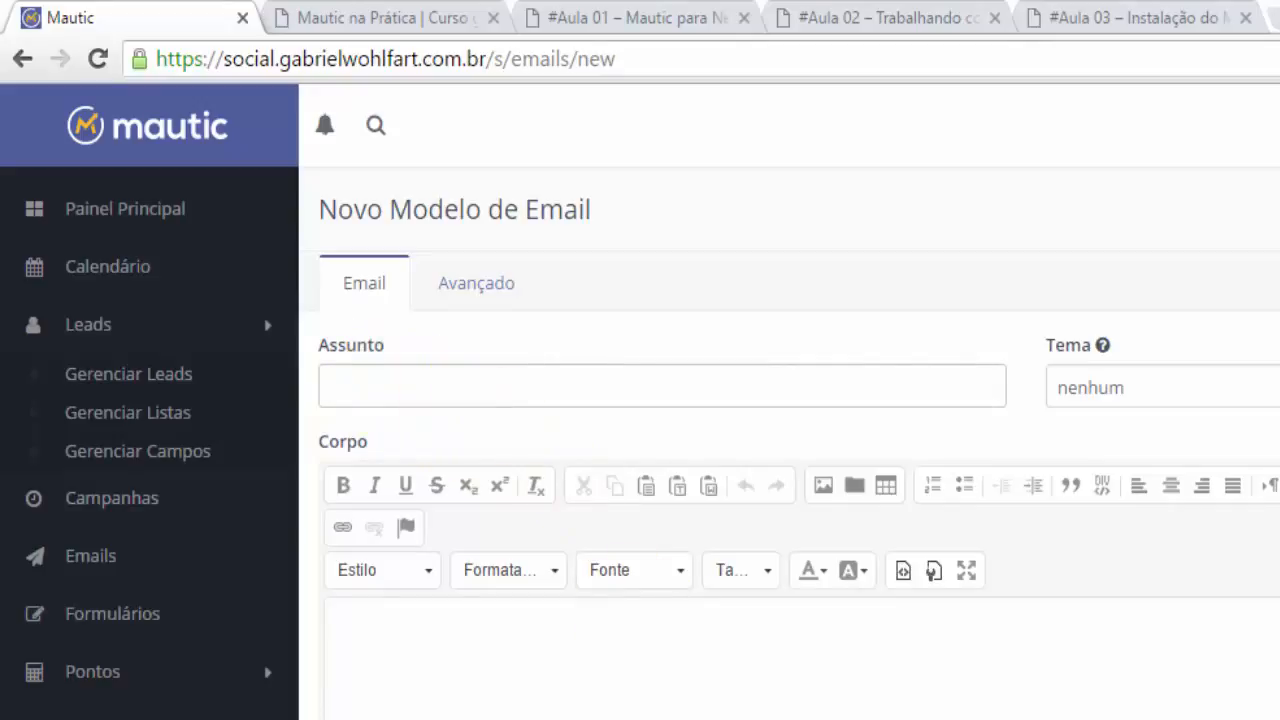
pyautogui.click(603, 716)
pyautogui.scroll(2, 560, 618)
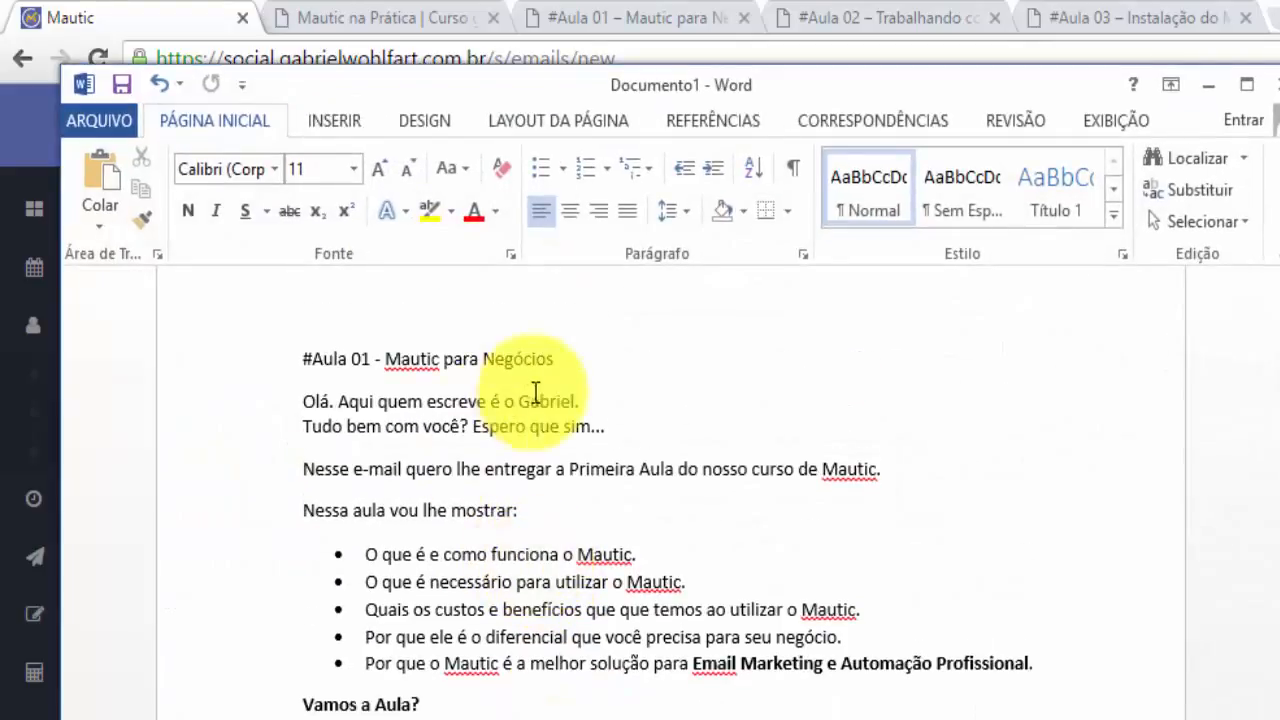
pyautogui.moveTo(570, 358); pyautogui.dragTo(237, 358)
pyautogui.hotkey('ctrl', 'c')
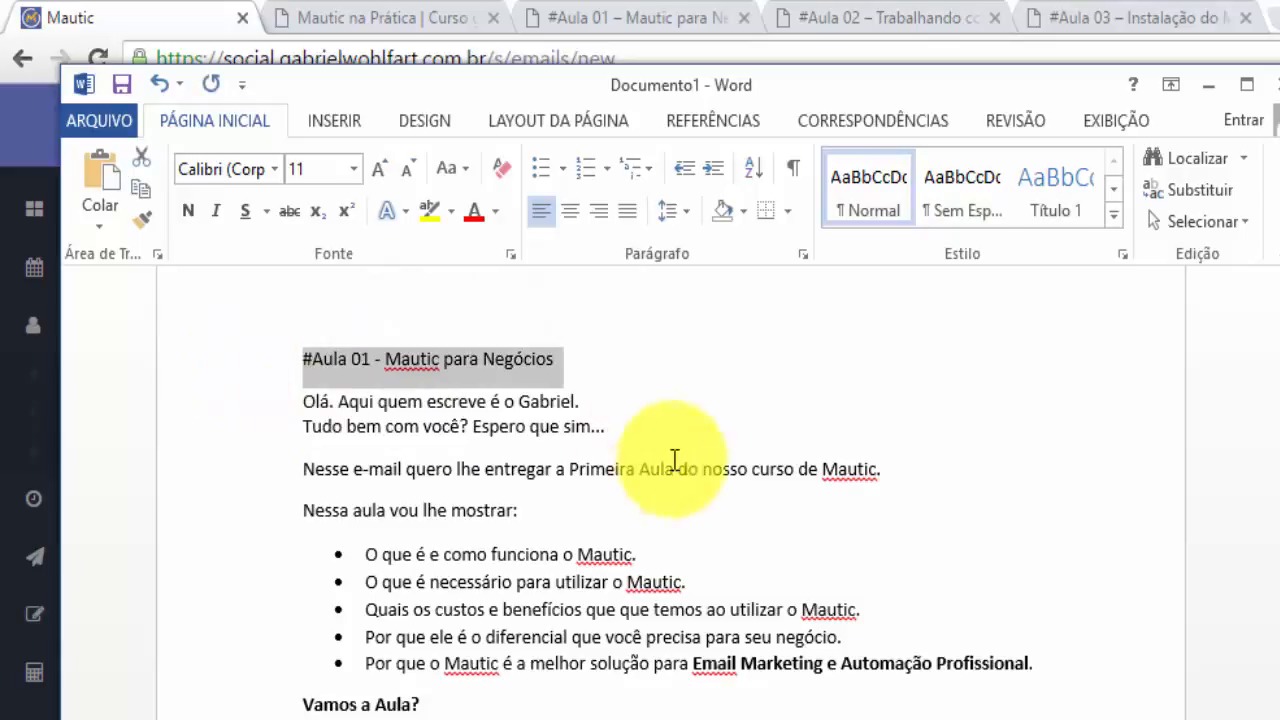
pyautogui.click(1207, 85)
pyautogui.click(586, 394)
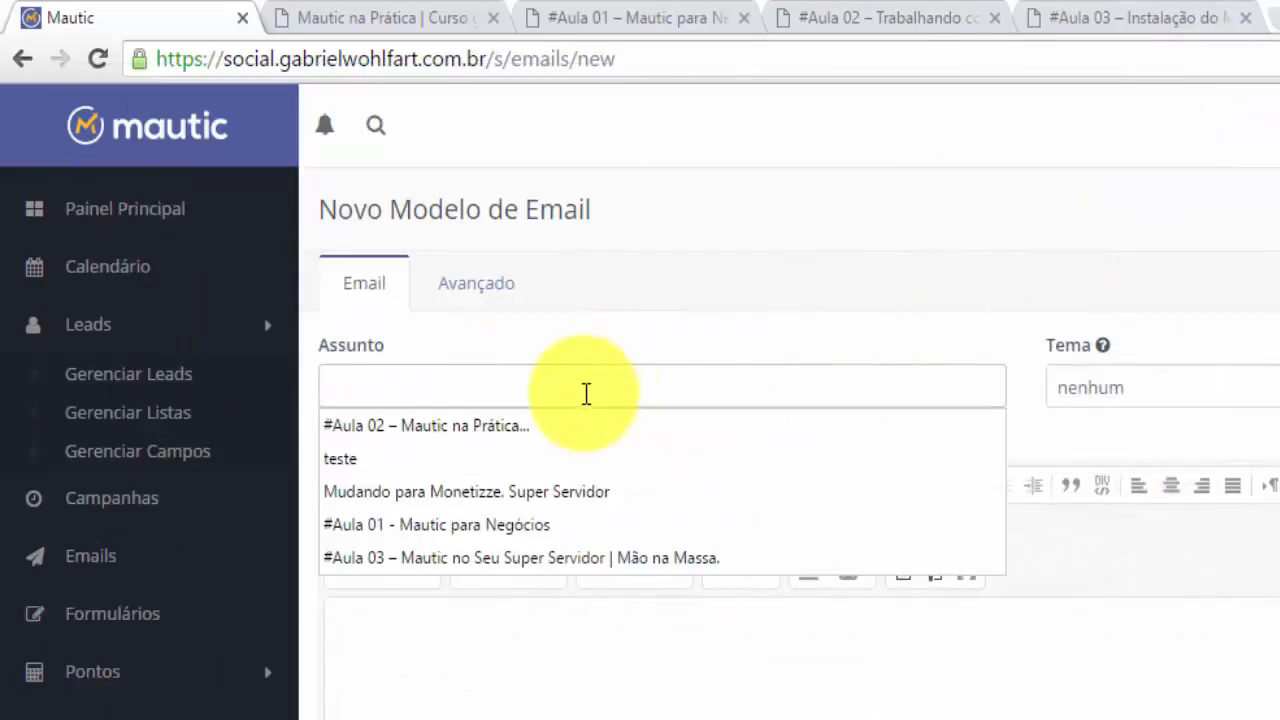
pyautogui.hotkey('ctrl', 'v')
# Paste the full Word lesson text into the email body and select the 'Clique nesse link' line.
pyautogui.click(705, 700)
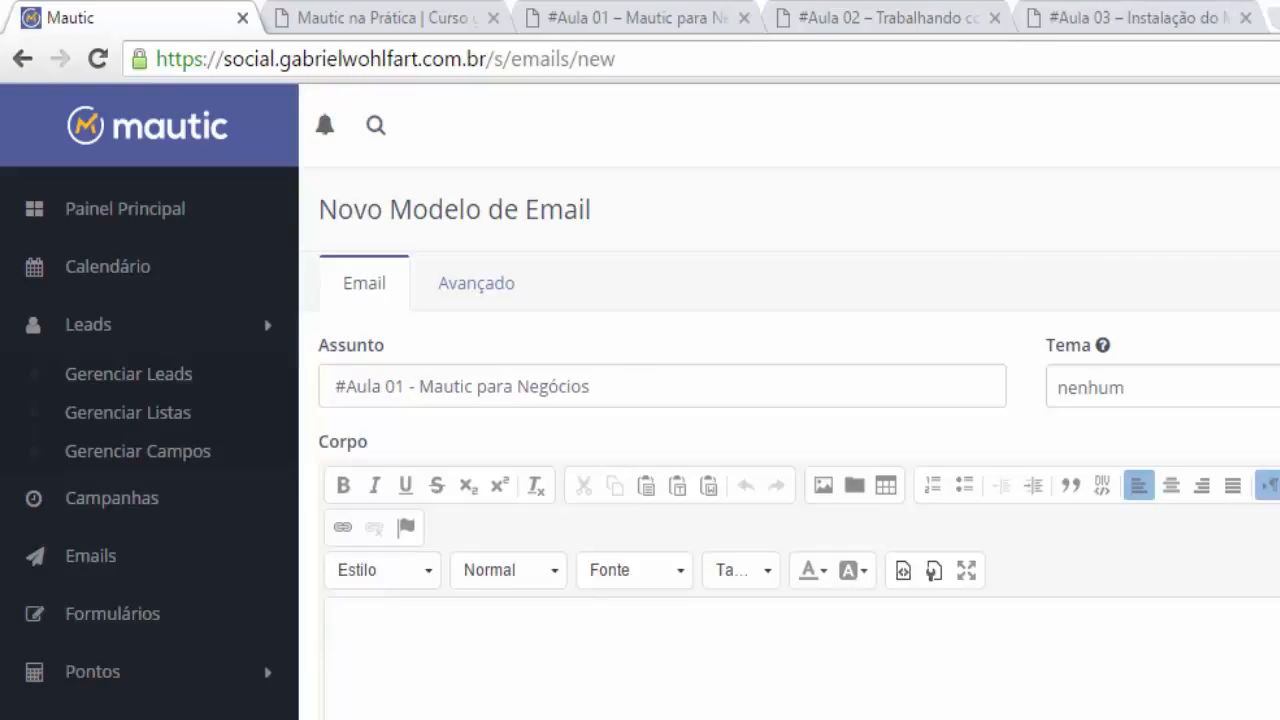
pyautogui.hotkey('alt', 'Tab')
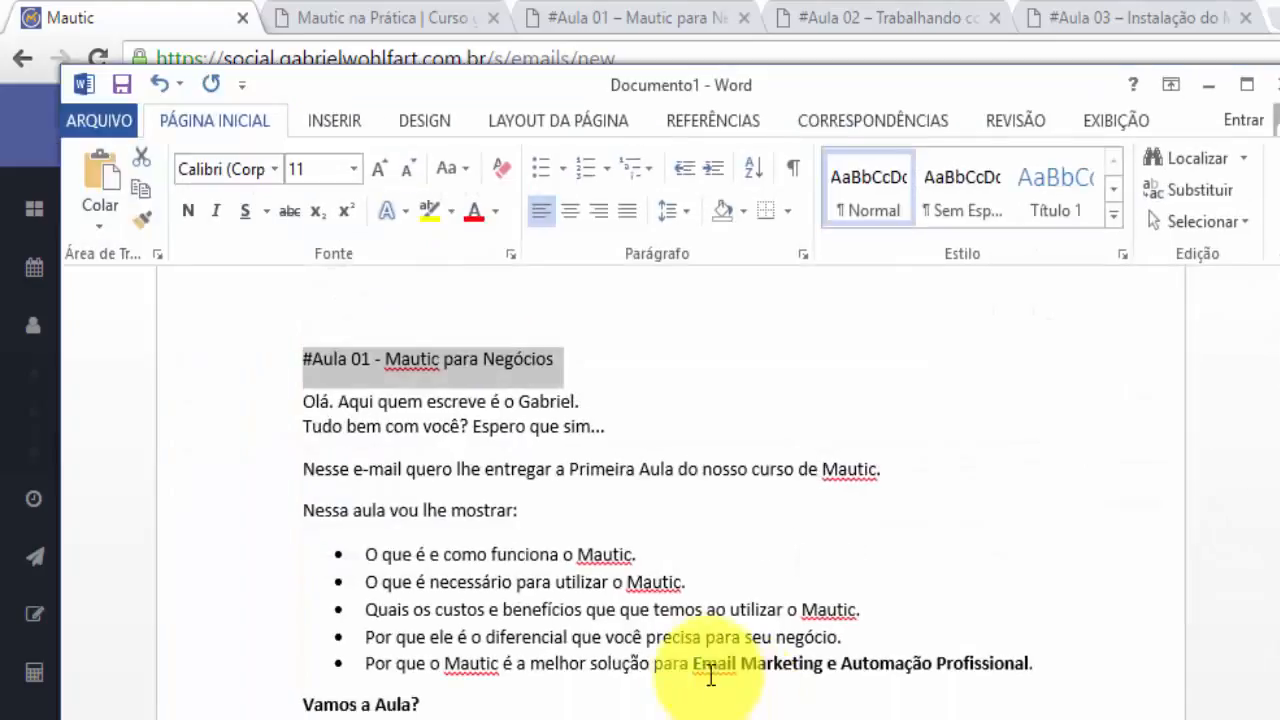
pyautogui.moveTo(297, 410); pyautogui.dragTo(620, 719)
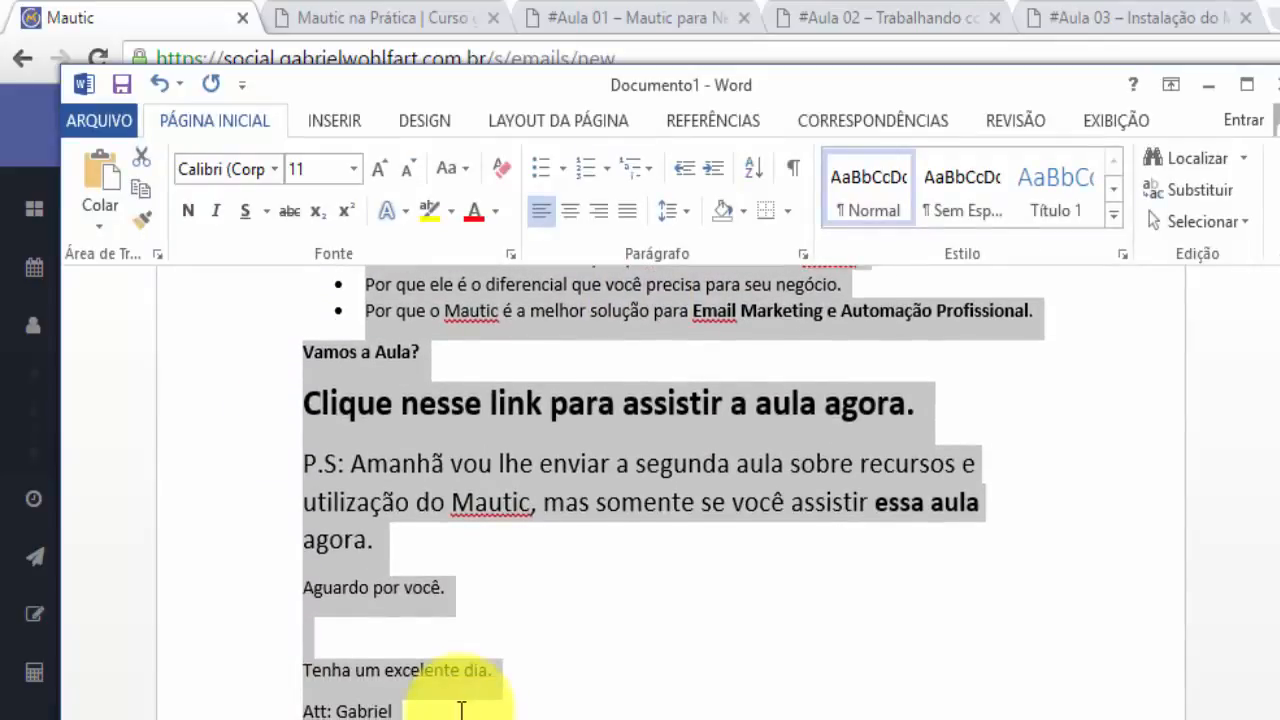
pyautogui.moveTo(461, 710); pyautogui.dragTo(784, 719)
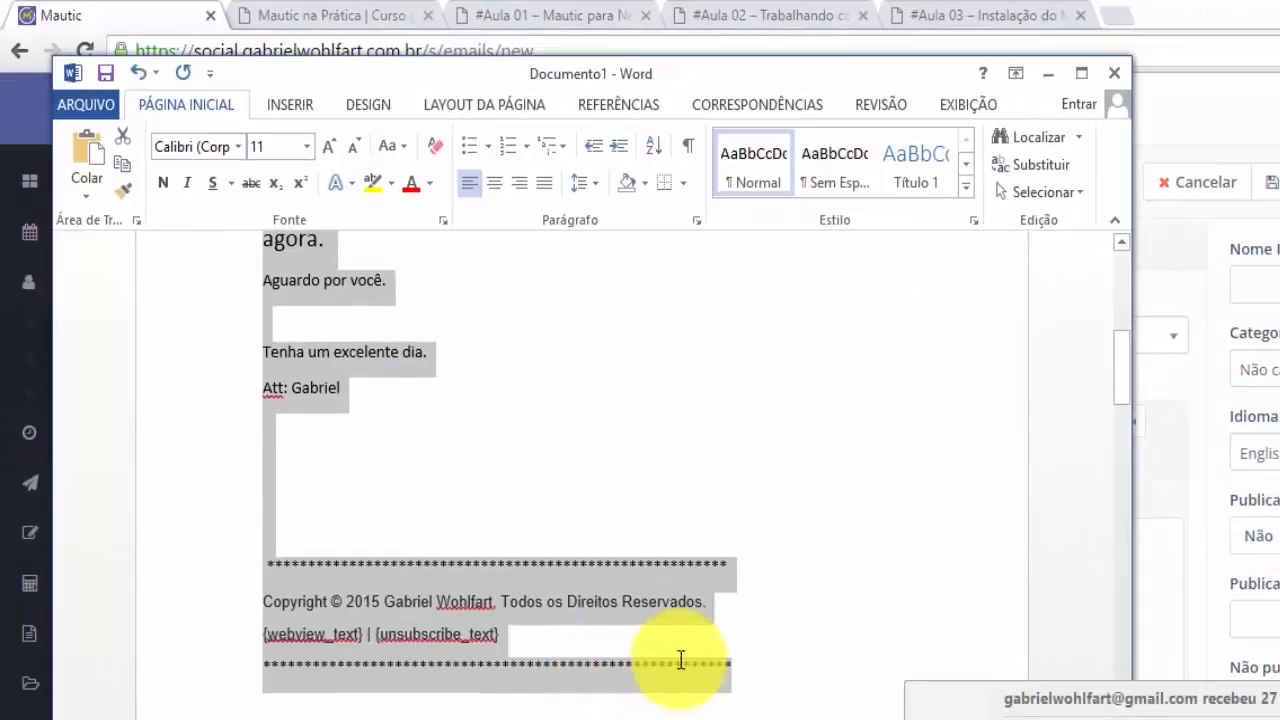
pyautogui.moveTo(680, 660); pyautogui.dragTo(720, 660)
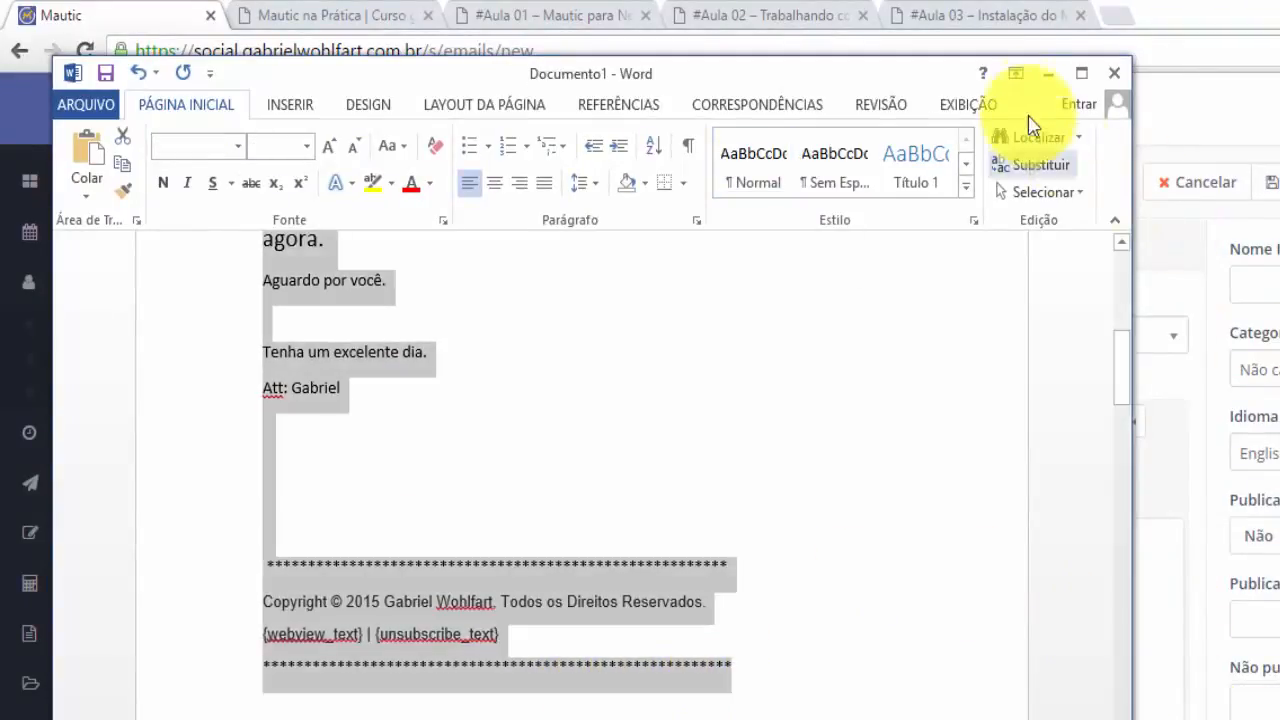
pyautogui.click(1048, 73)
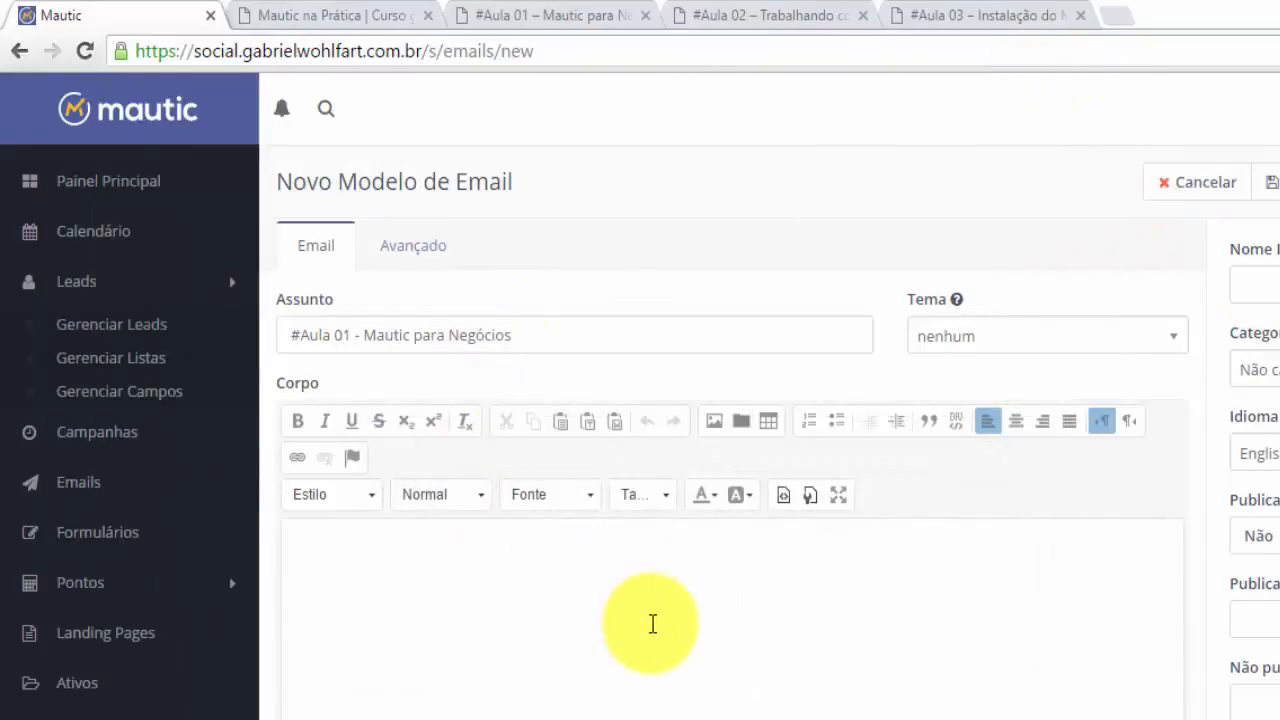
pyautogui.hotkey('ctrl', 'v')
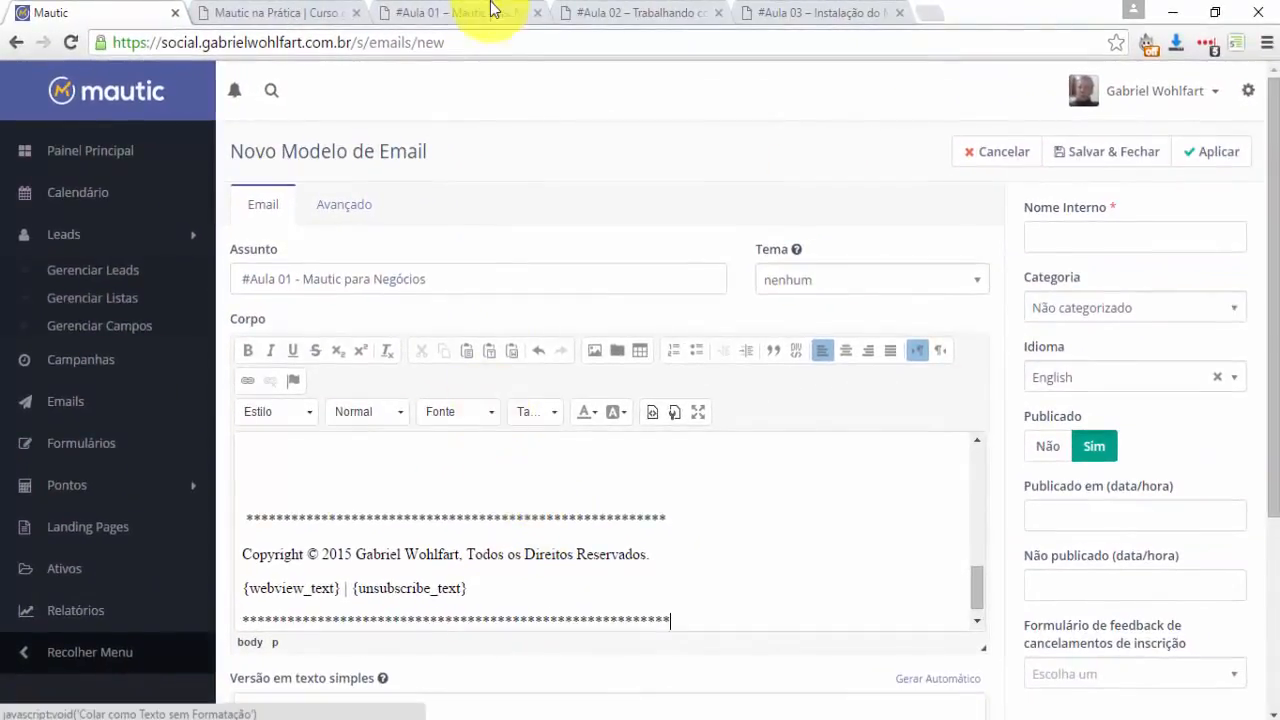
pyautogui.scroll(2, 700, 530)
pyautogui.moveTo(980, 546); pyautogui.dragTo(965, 505)
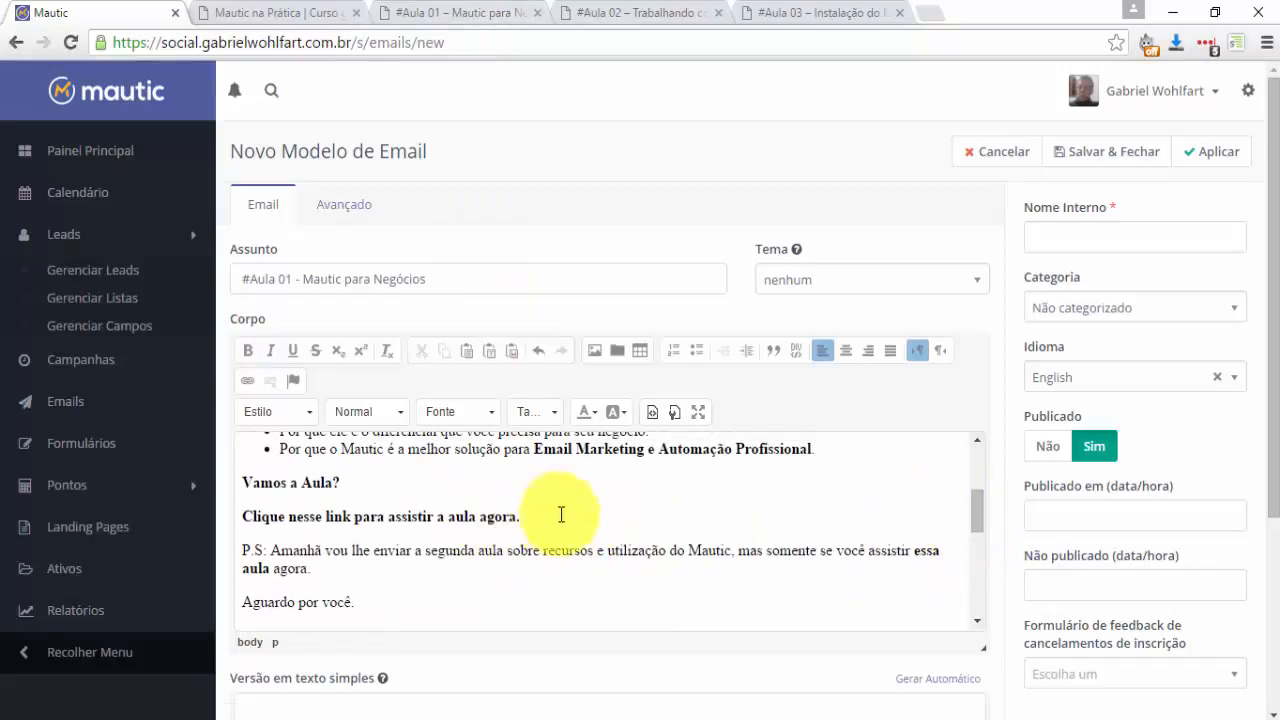
pyautogui.moveTo(561, 514); pyautogui.dragTo(214, 513)
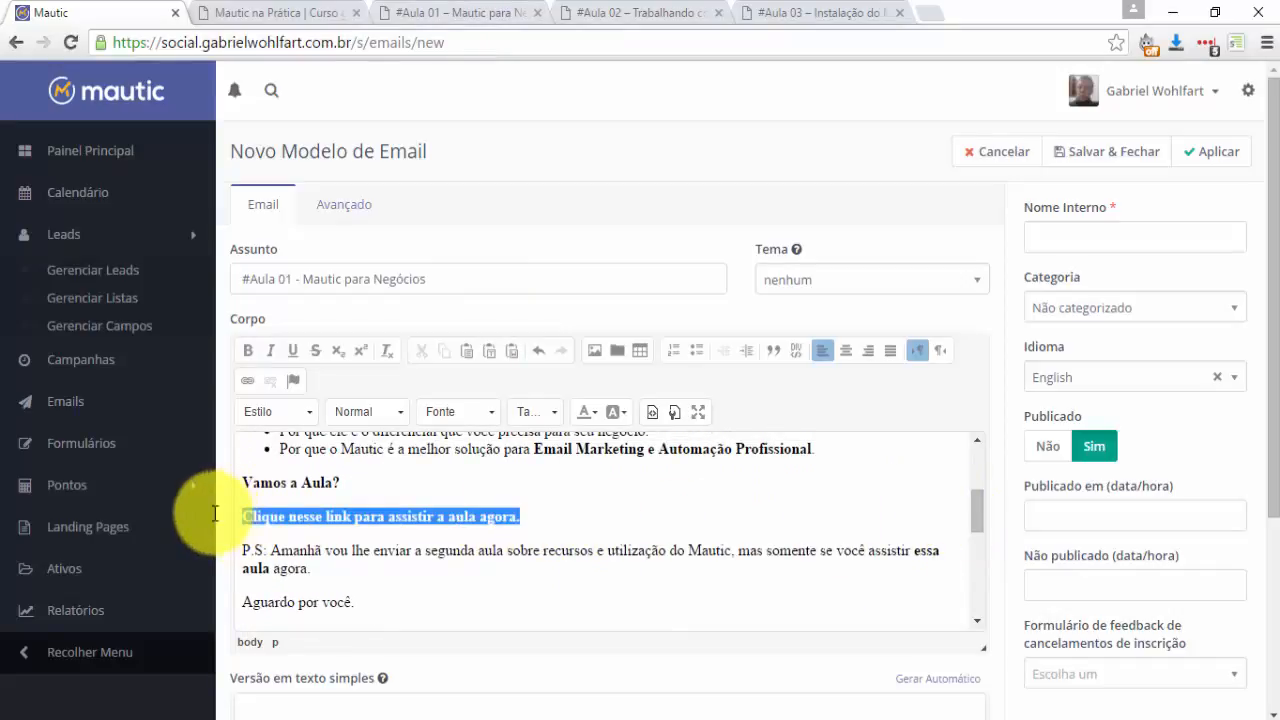
# Set the watch-the-lesson line to font size 24.
pyautogui.click(527, 412)
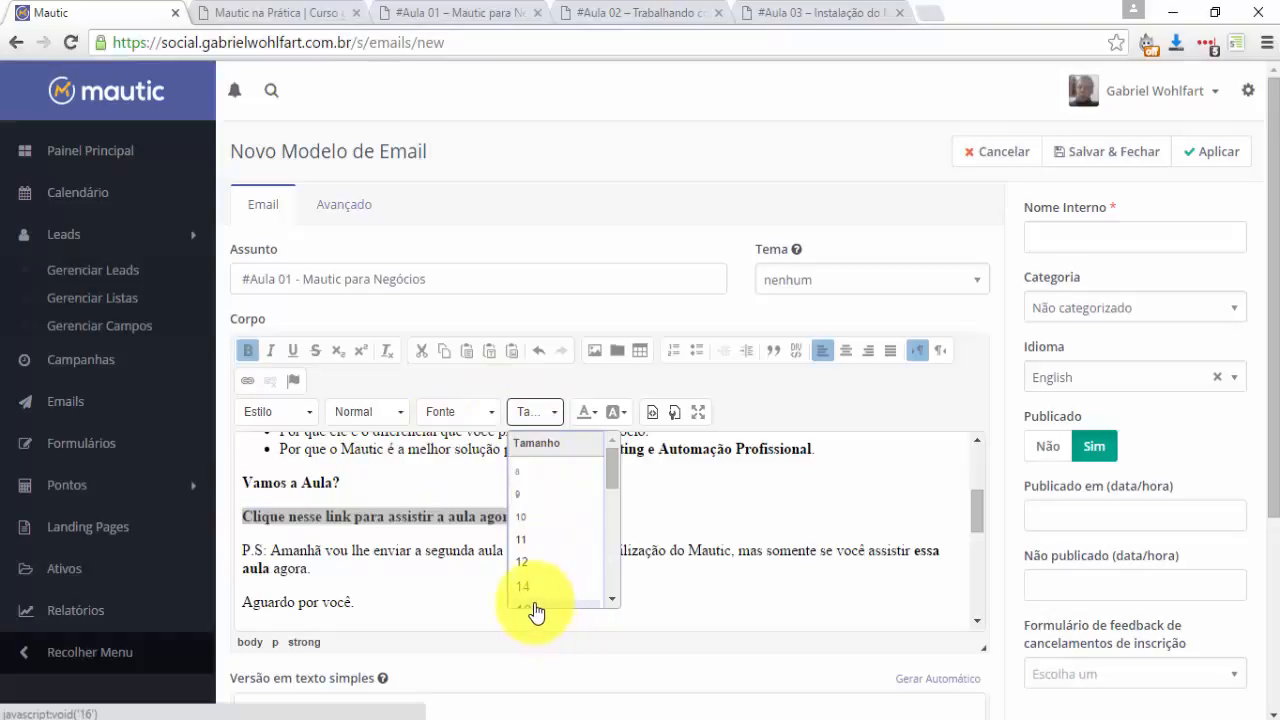
pyautogui.click(537, 607)
pyautogui.click(535, 412)
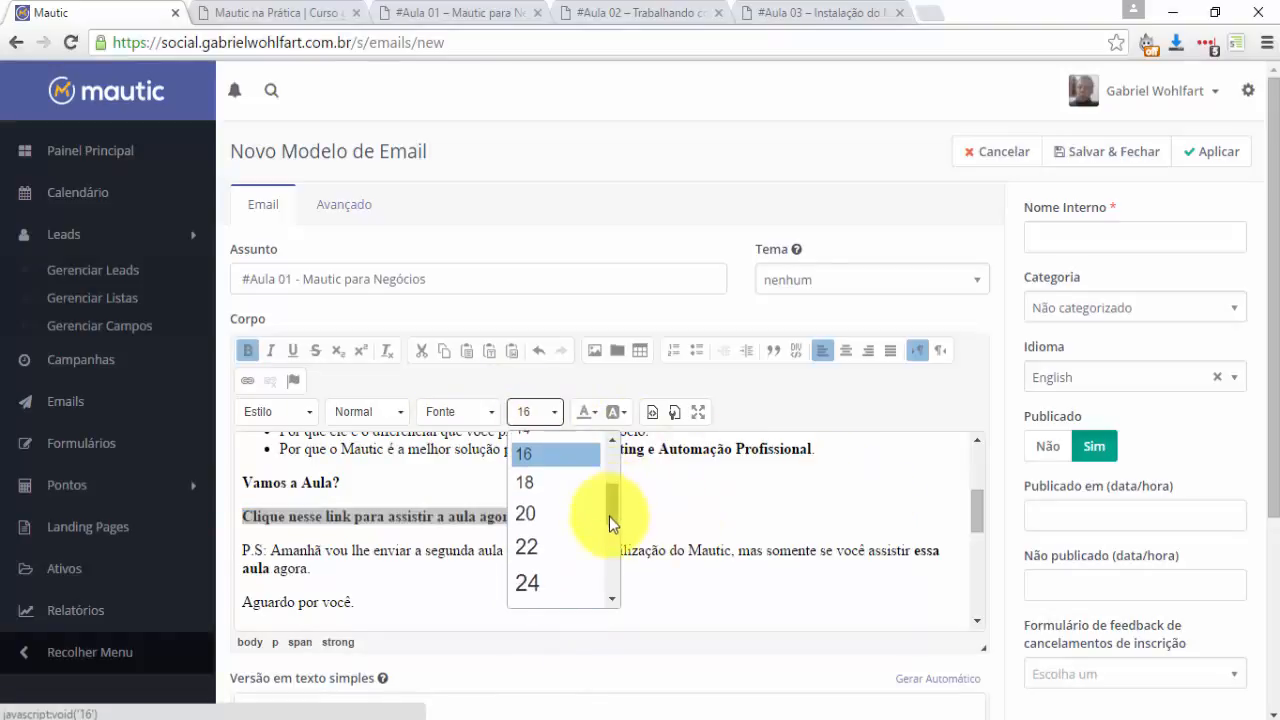
pyautogui.scroll(-1, 609, 516)
pyautogui.click(529, 557)
pyautogui.press('End')
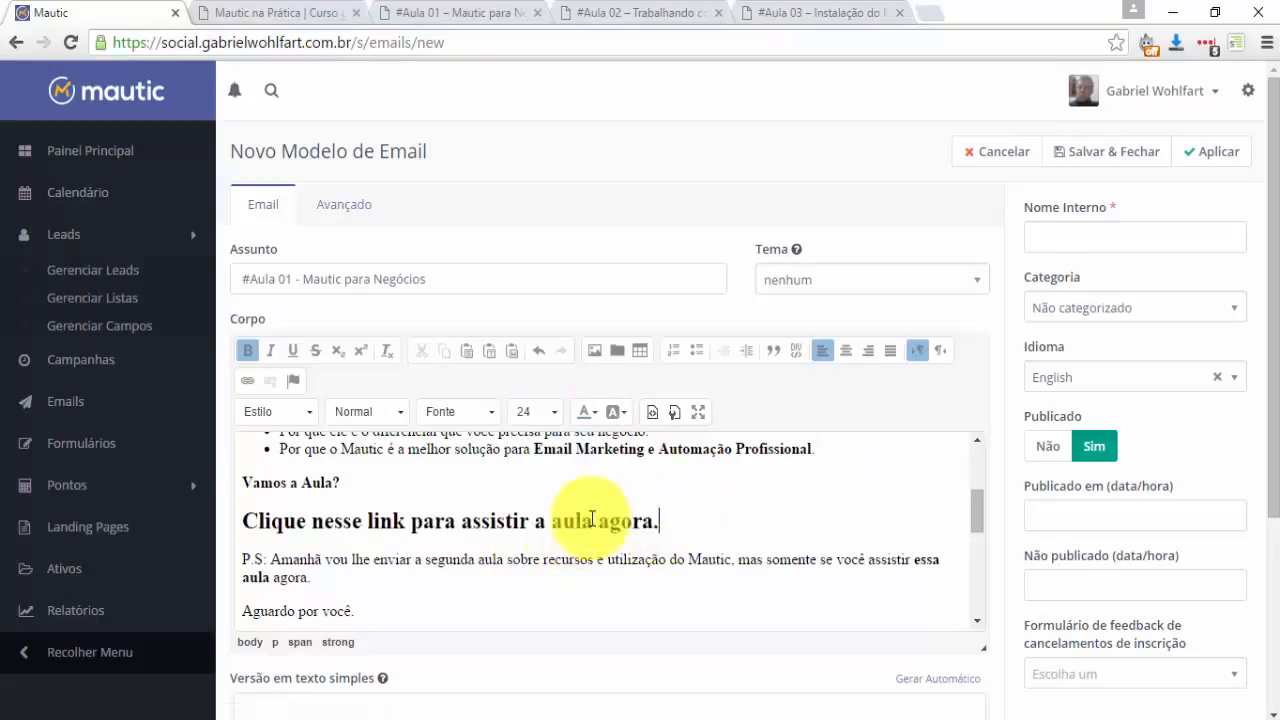
pyautogui.hotkey('shift', 'Home')
# Link the watch-the-lesson line to the #Aula 01 lesson page URL.
pyautogui.click(245, 381)
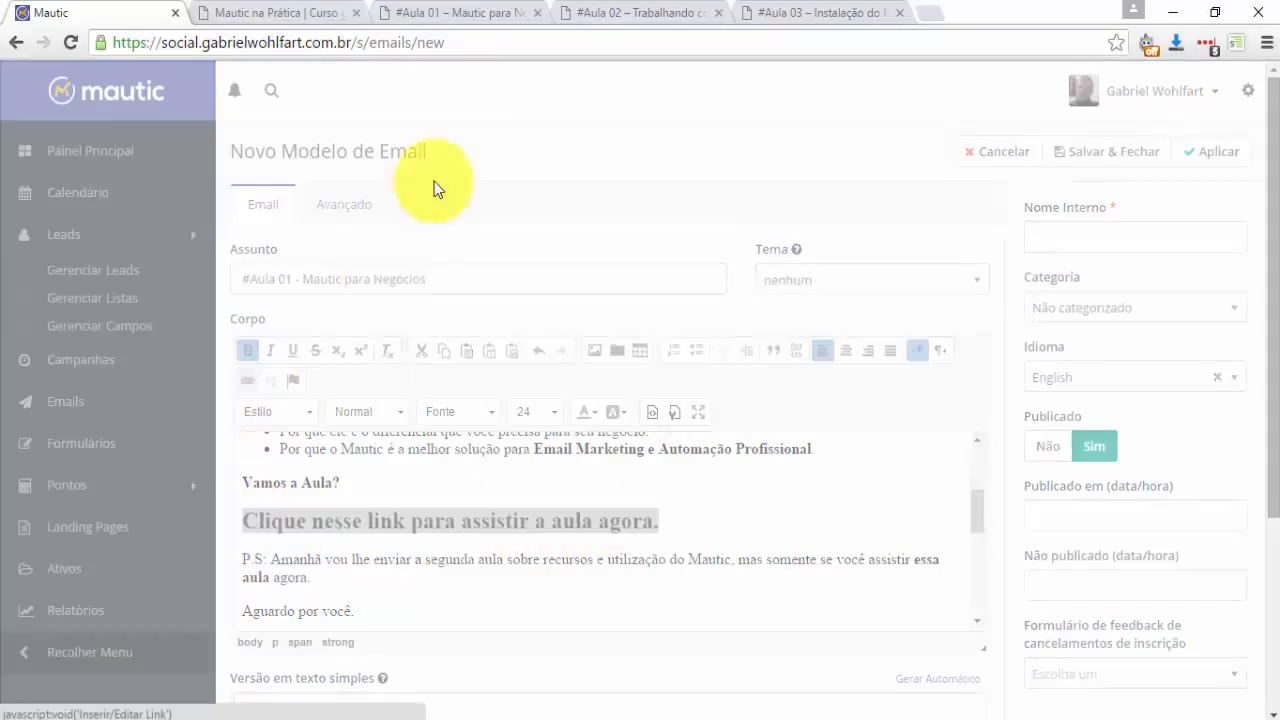
pyautogui.click(452, 12)
pyautogui.click(530, 42)
pyautogui.hotkey('ctrl', 'c')
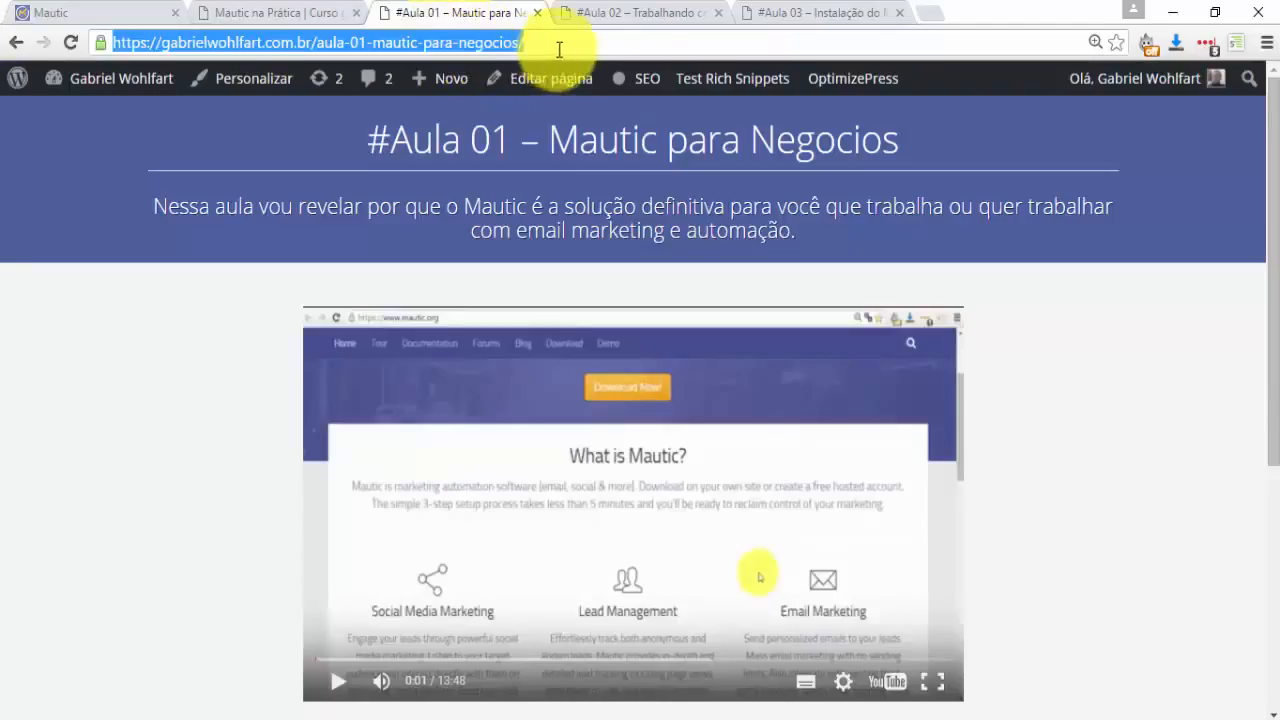
pyautogui.moveTo(637, 77)
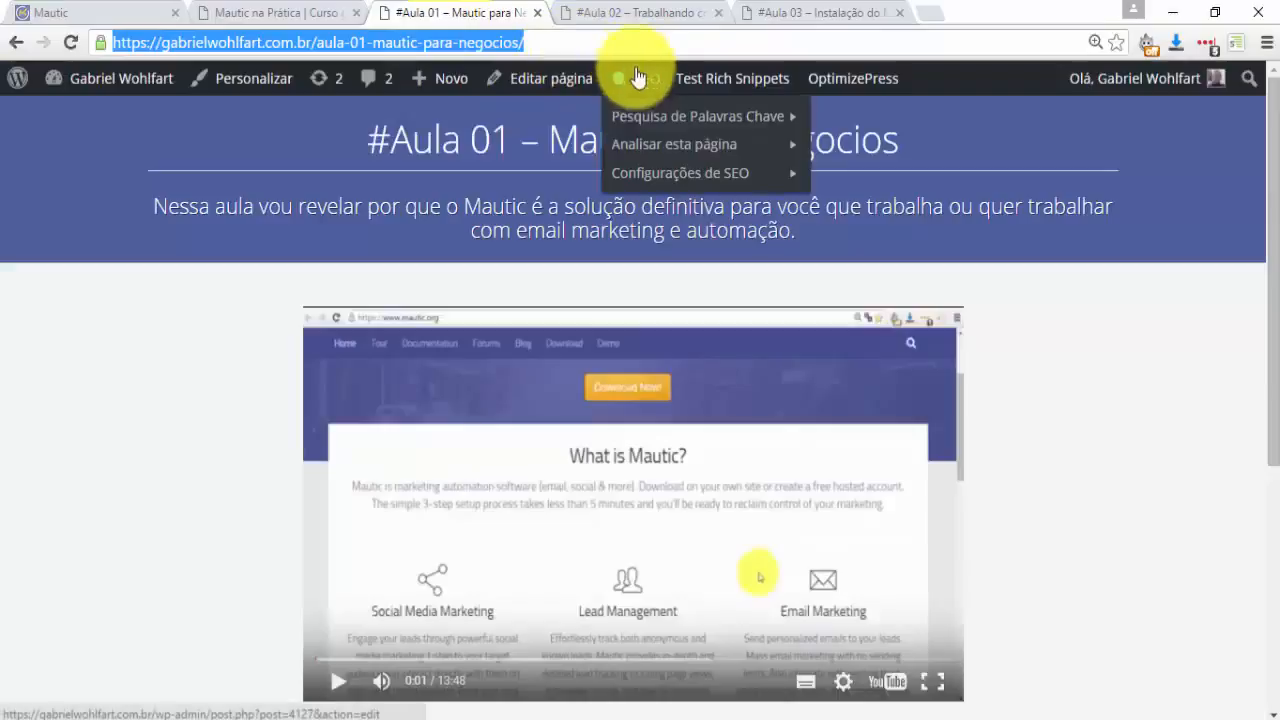
pyautogui.click(133, 14)
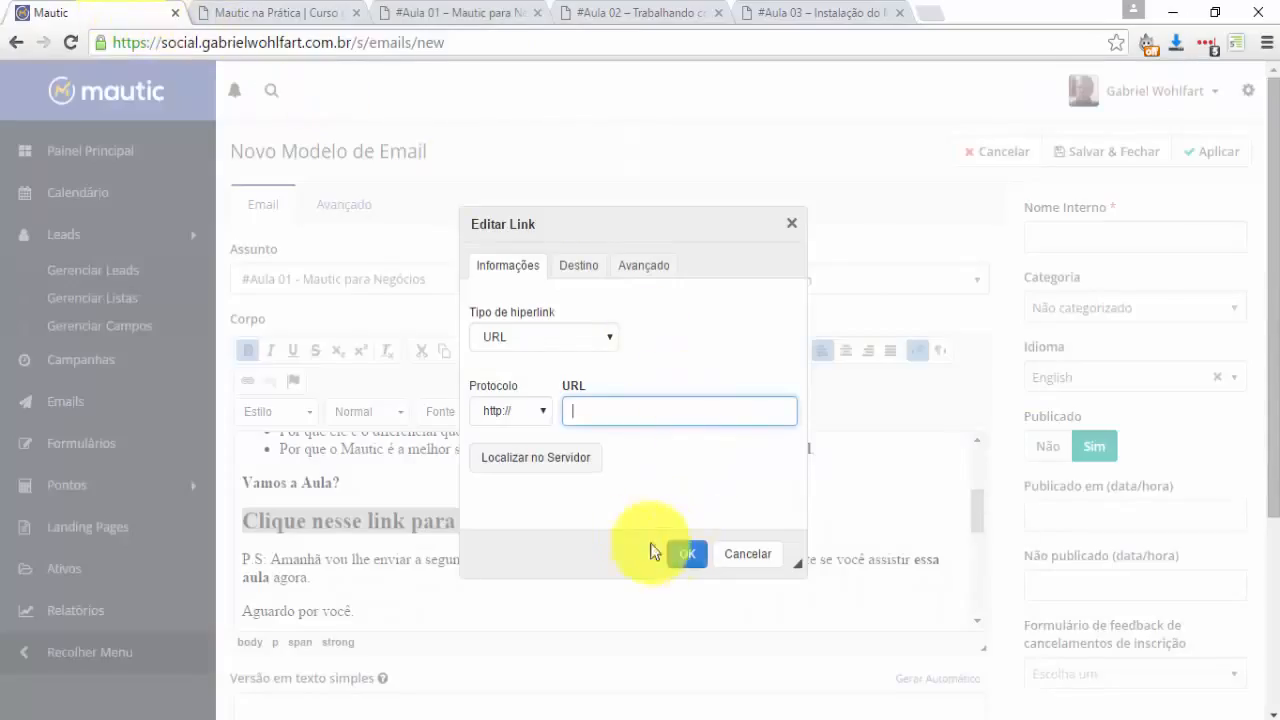
pyautogui.hotkey('ctrl', 'v')
pyautogui.click(686, 552)
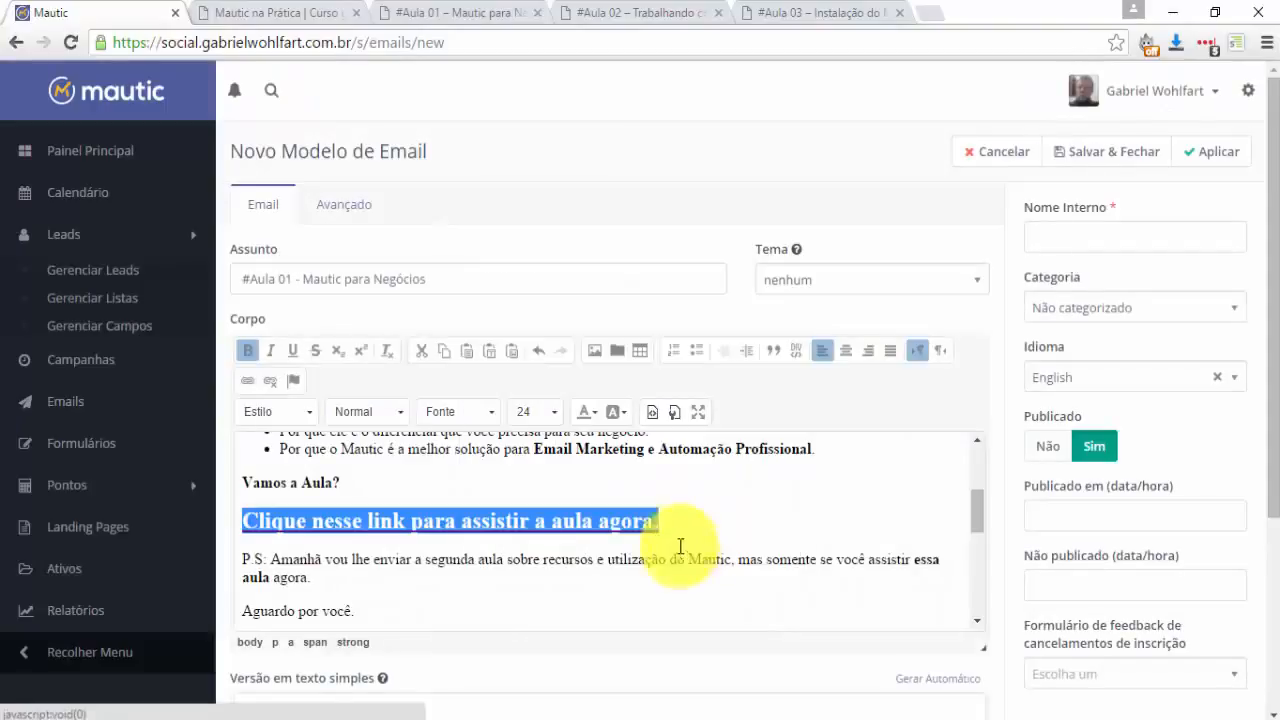
pyautogui.click(622, 520)
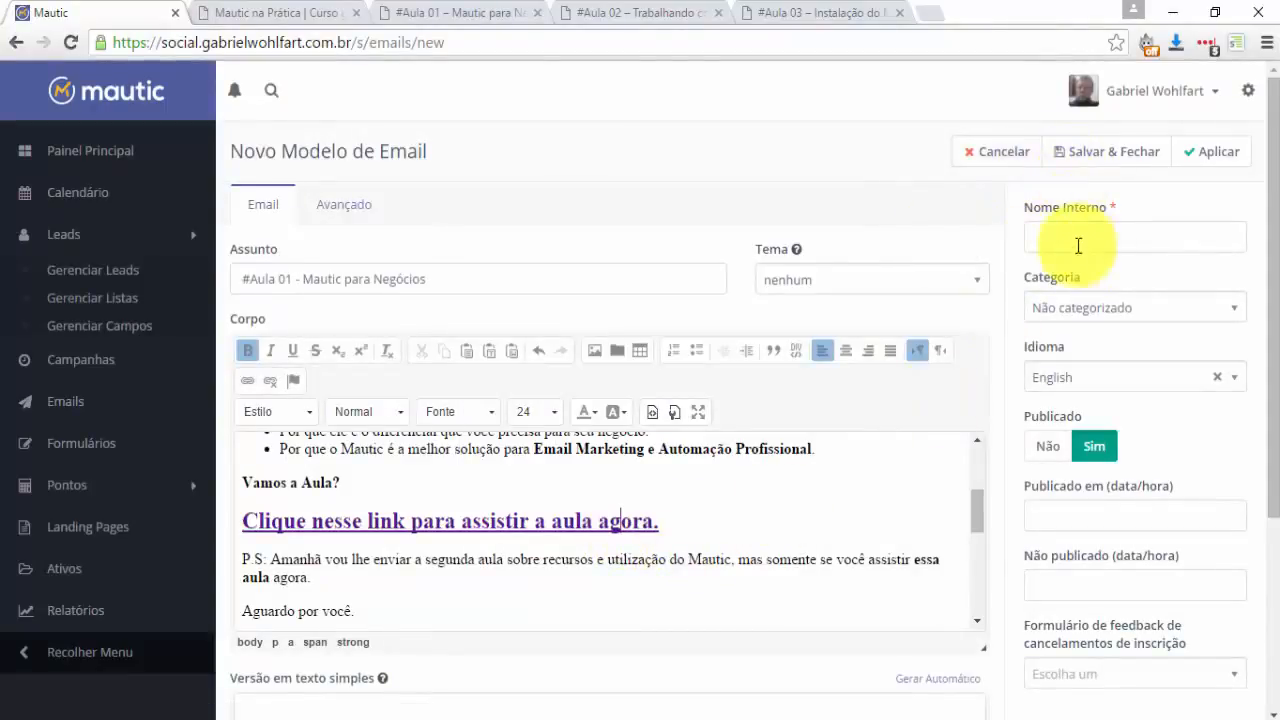
# Copy the subject into the email's internal name field.
pyautogui.moveTo(534, 283); pyautogui.dragTo(8, 337)
pyautogui.hotkey('ctrl', 'c')
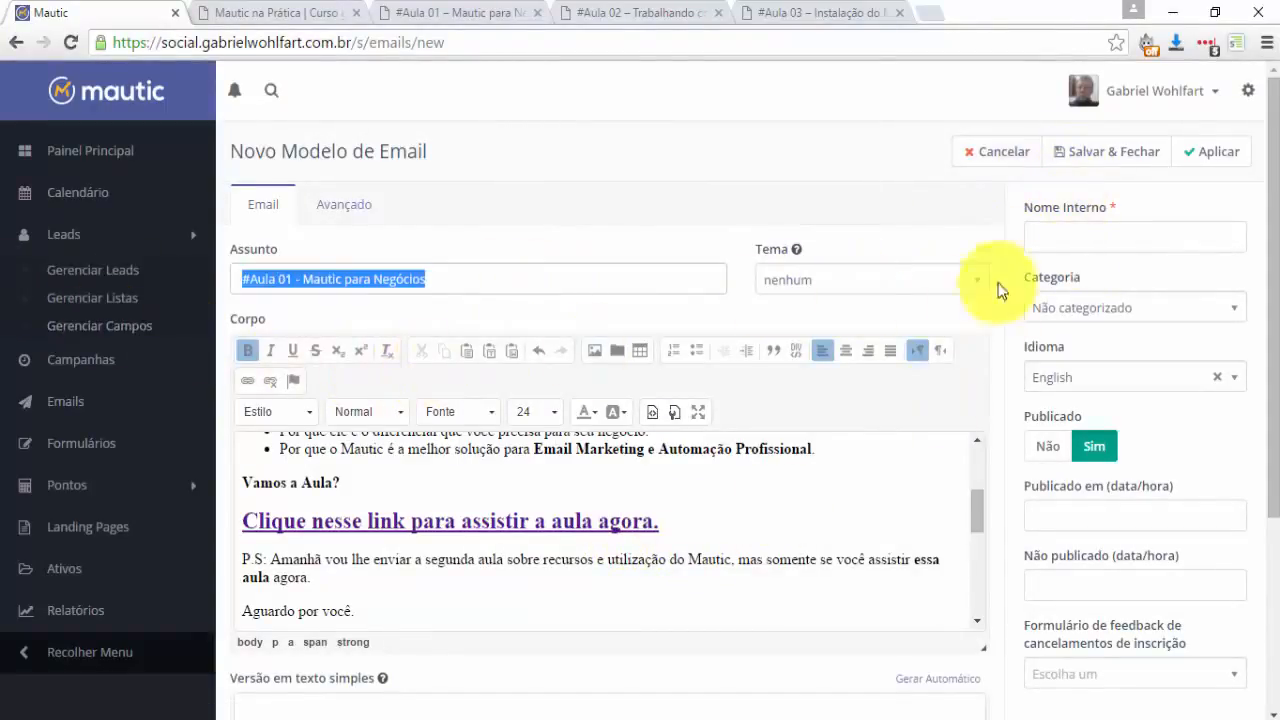
pyautogui.click(1040, 236)
pyautogui.hotkey('ctrl', 'v')
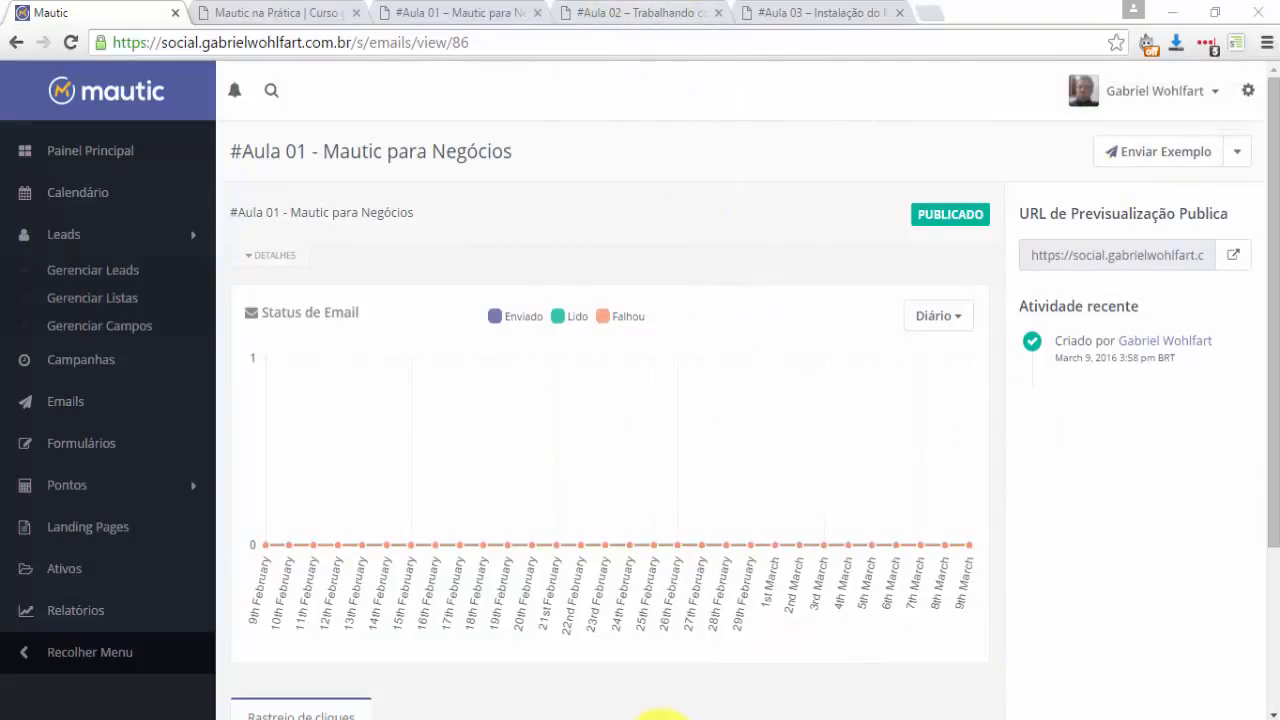
# Scroll through the lesson email drafts in Word, selecting the words 'nesse link para assistir'.
pyautogui.click(660, 715)
pyautogui.scroll(-5, 457, 371)
pyautogui.scroll(7, 394, 549)
pyautogui.click(385, 549)
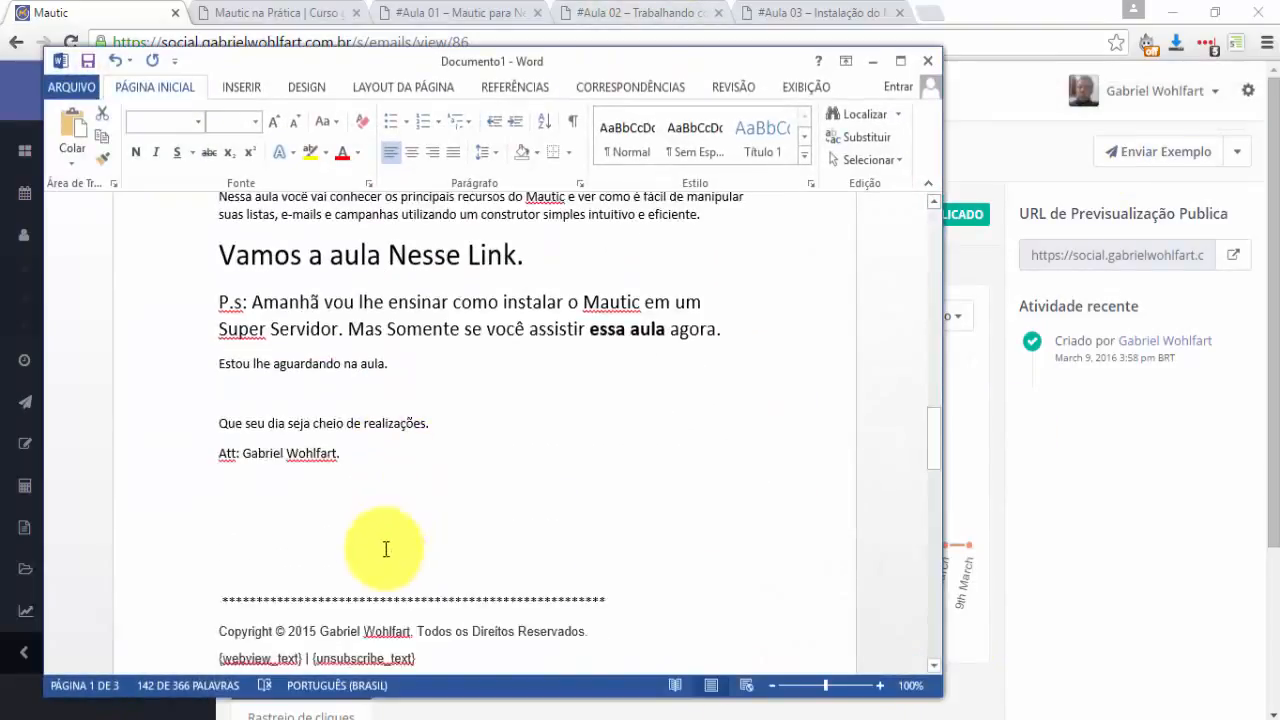
pyautogui.scroll(3, 386, 549)
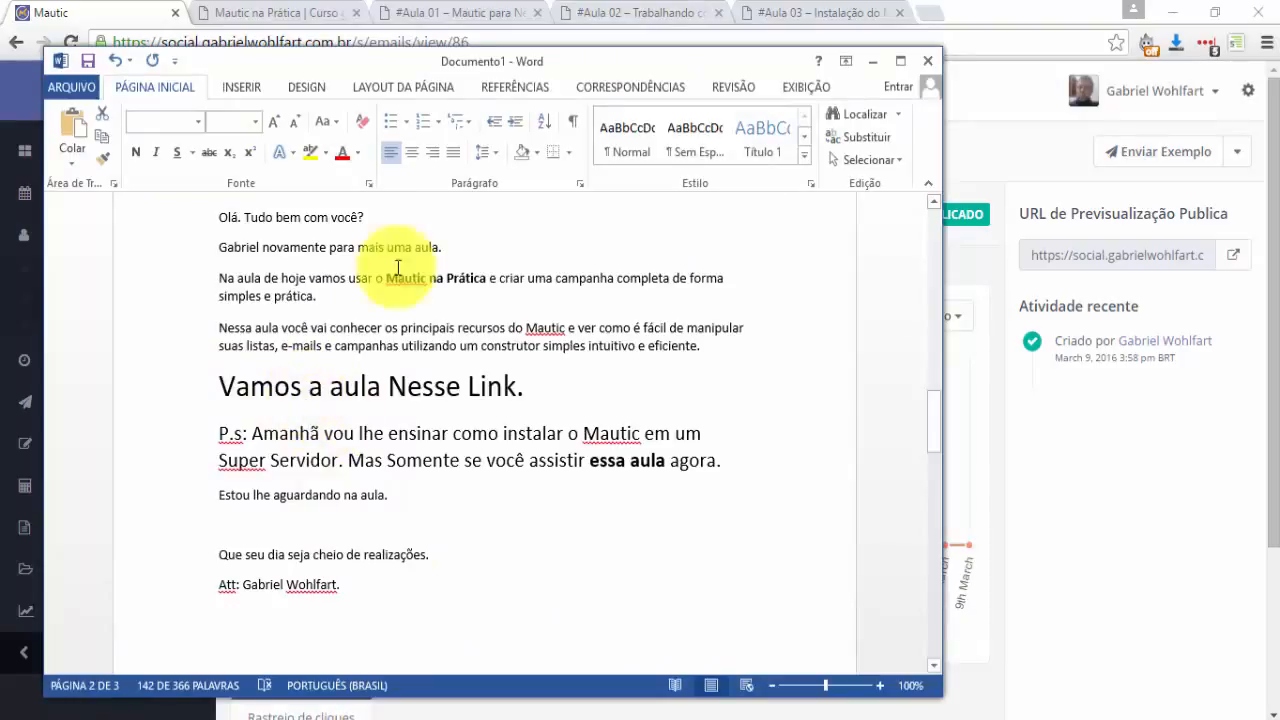
pyautogui.click(587, 11)
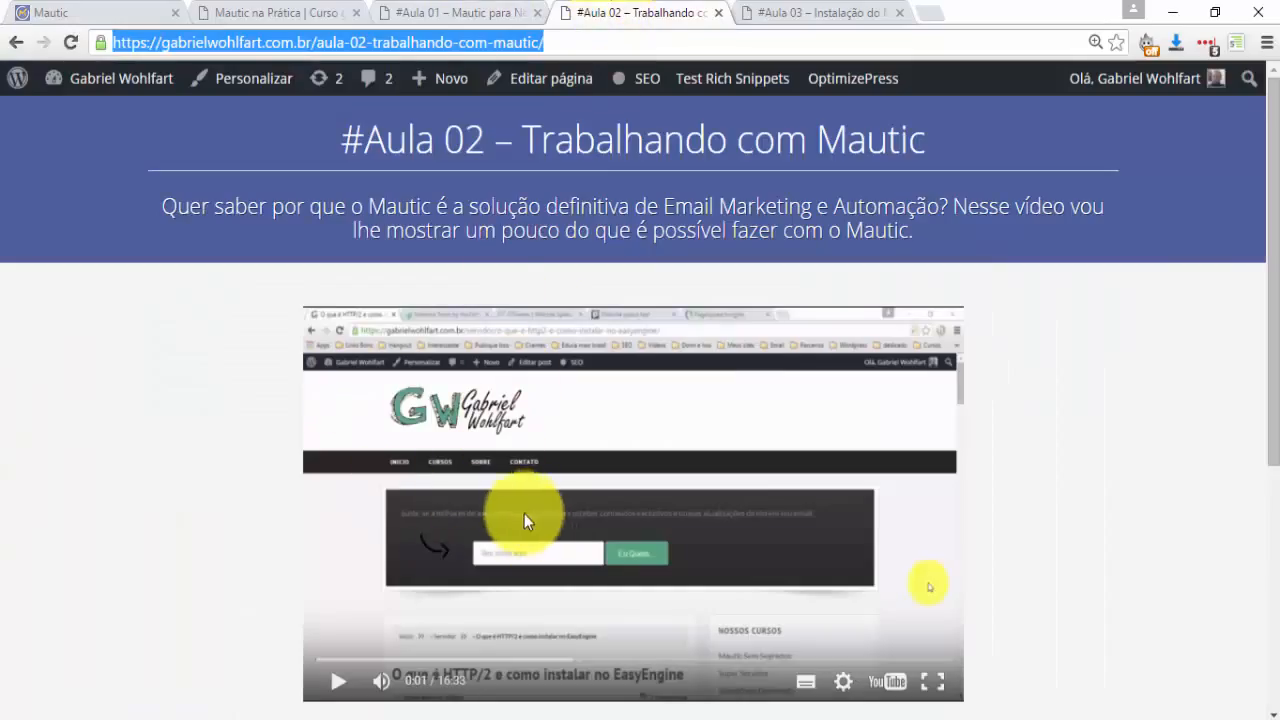
pyautogui.hotkey('alt', 'Tab')
pyautogui.scroll(-10, 449, 591)
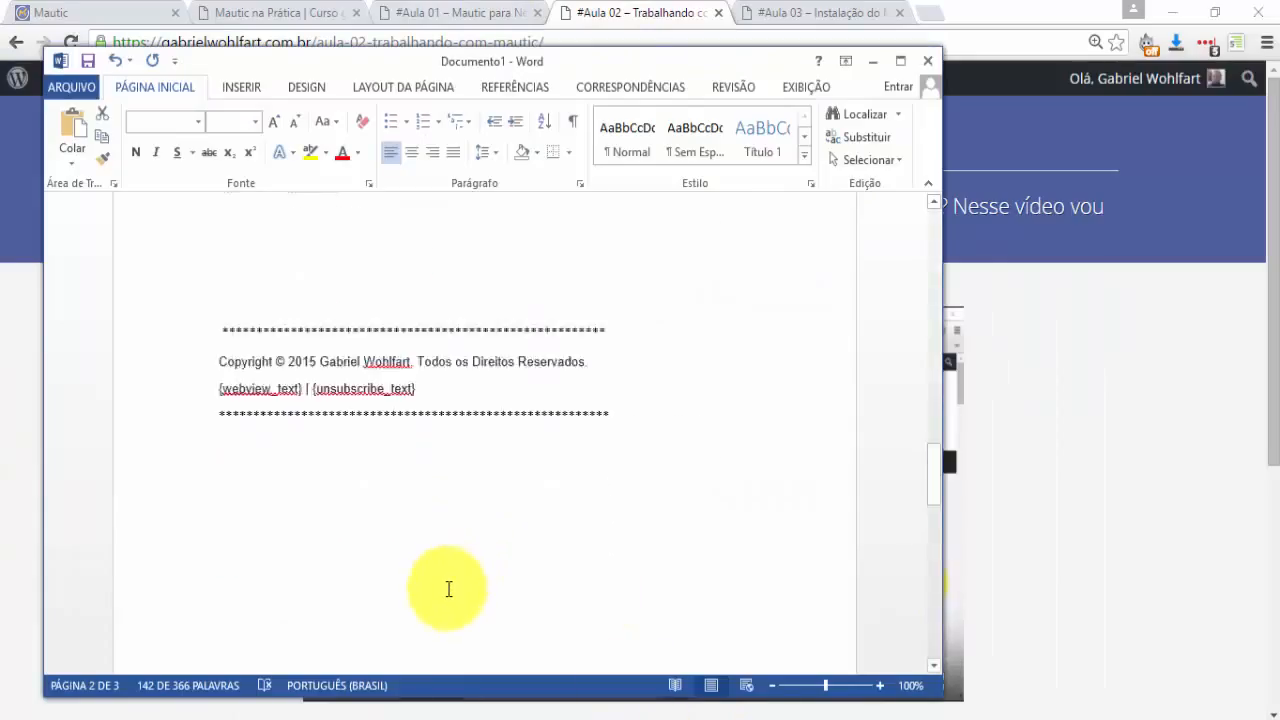
pyautogui.scroll(5, 415, 632)
pyautogui.scroll(-2, 409, 630)
pyautogui.scroll(6, 409, 626)
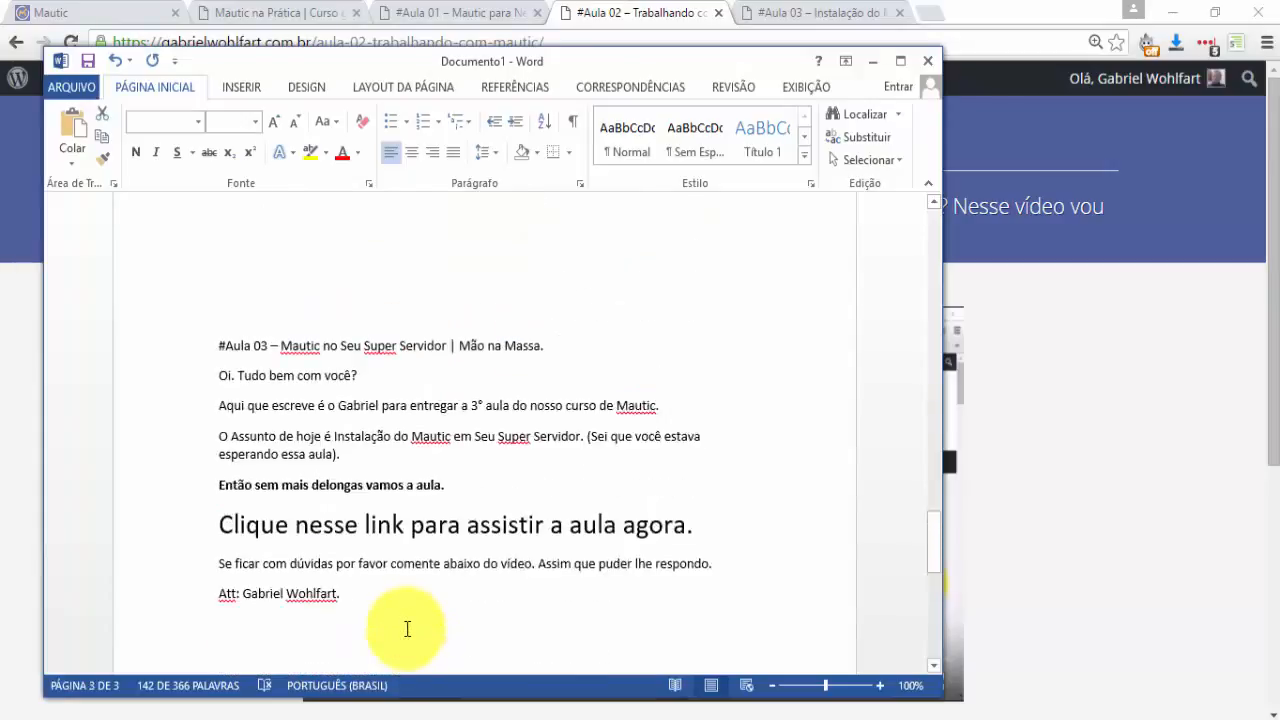
pyautogui.scroll(-10, 408, 628)
pyautogui.scroll(-2, 408, 632)
pyautogui.scroll(12, 408, 630)
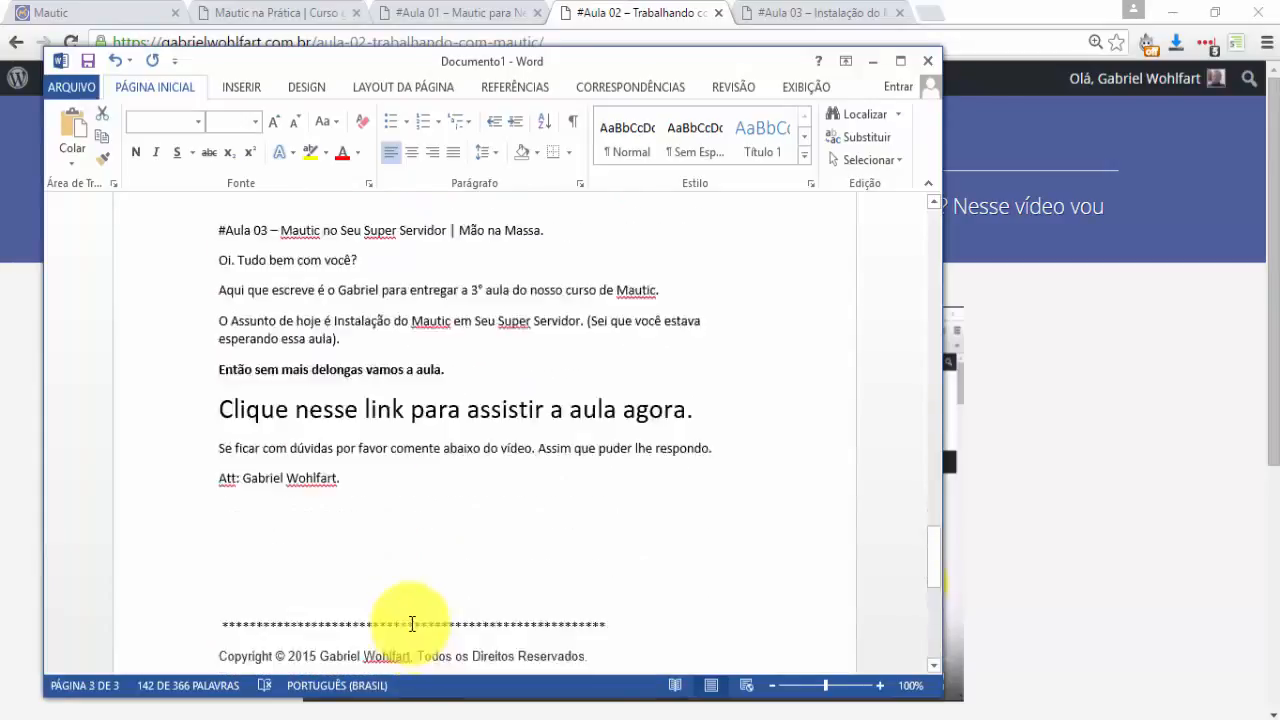
pyautogui.scroll(-9, 391, 583)
pyautogui.scroll(7, 391, 583)
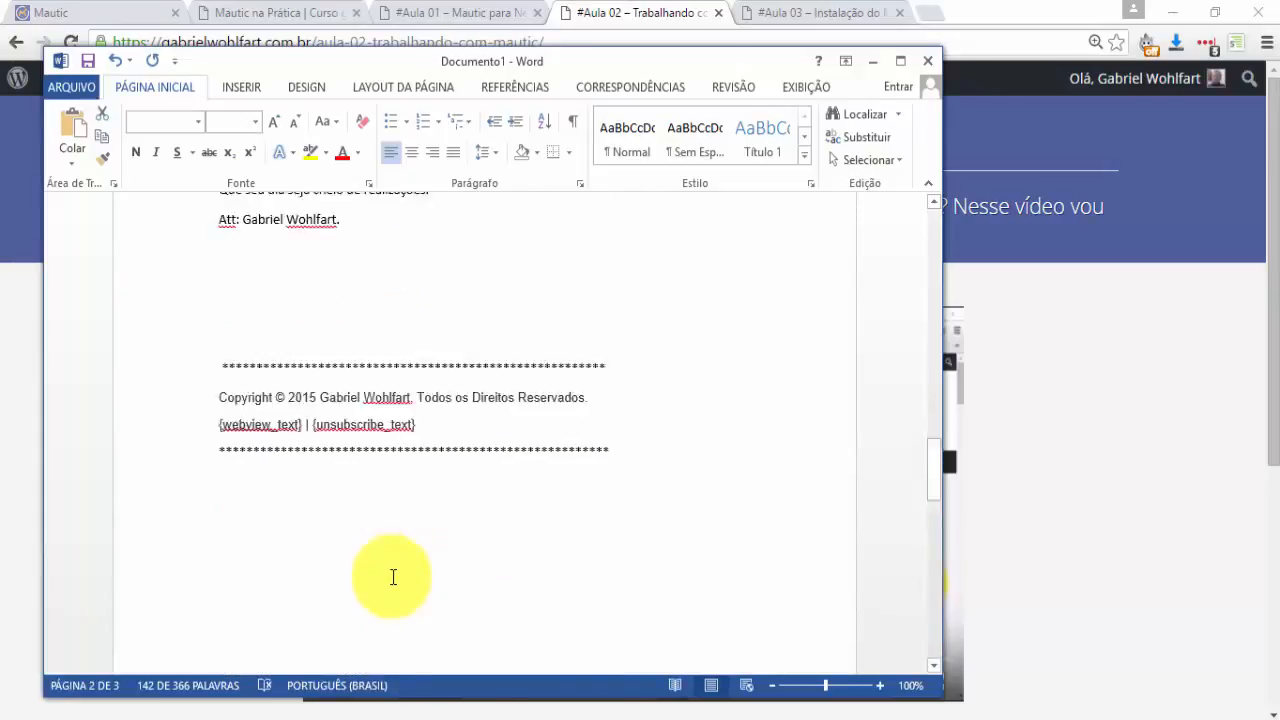
pyautogui.scroll(-1, 396, 597)
pyautogui.moveTo(223, 349); pyautogui.dragTo(340, 331)
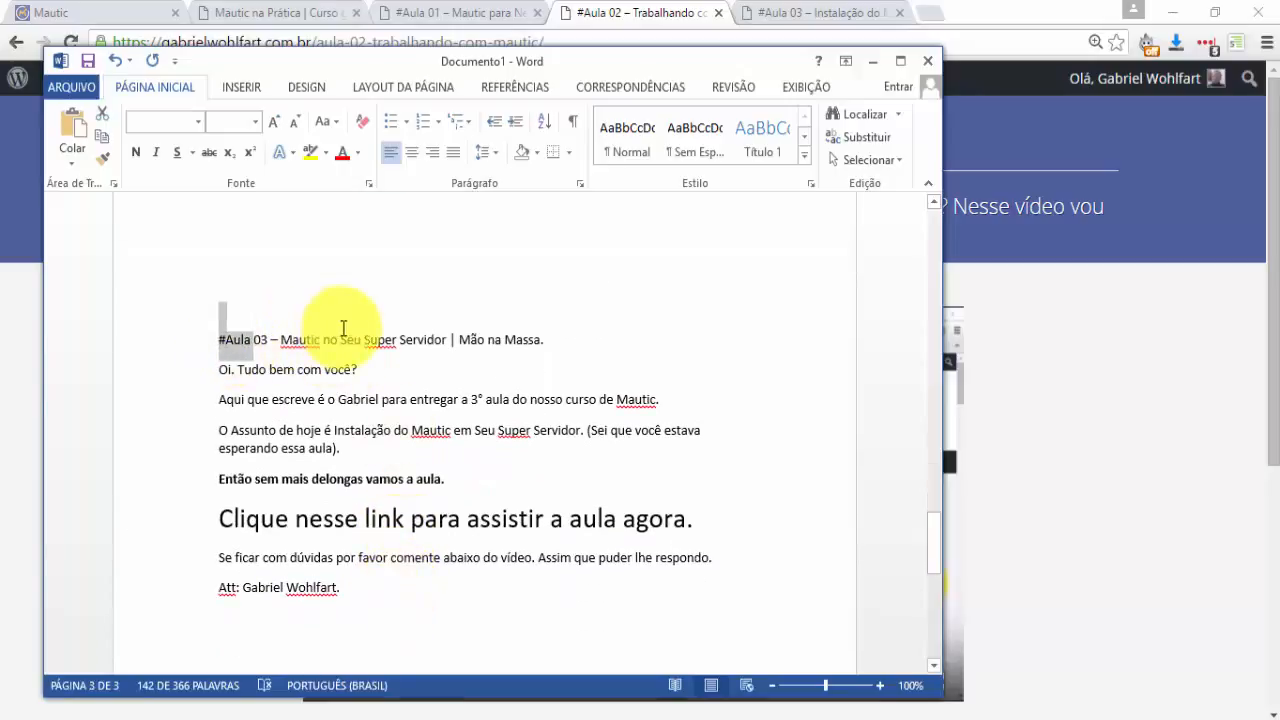
pyautogui.moveTo(296, 520); pyautogui.dragTo(551, 520)
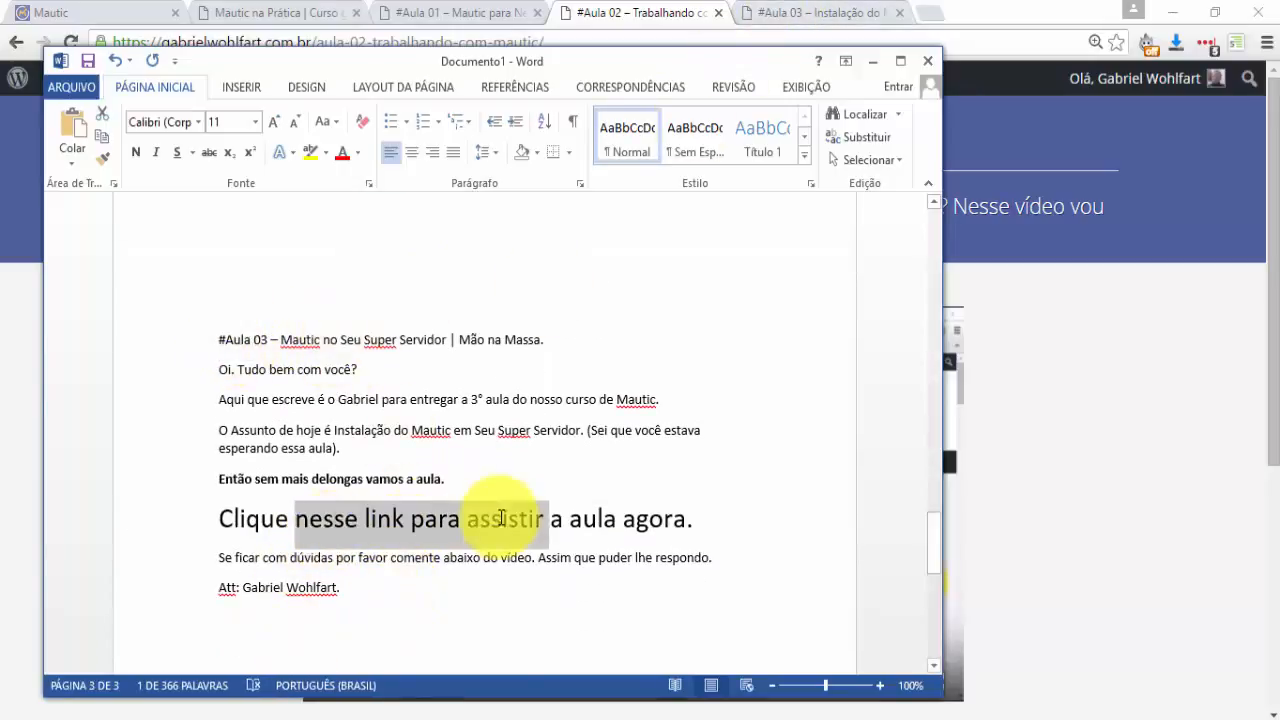
# Flip through the Aula 03, 02 and 01 and course pages, then return to Mautic.
pyautogui.click(810, 10)
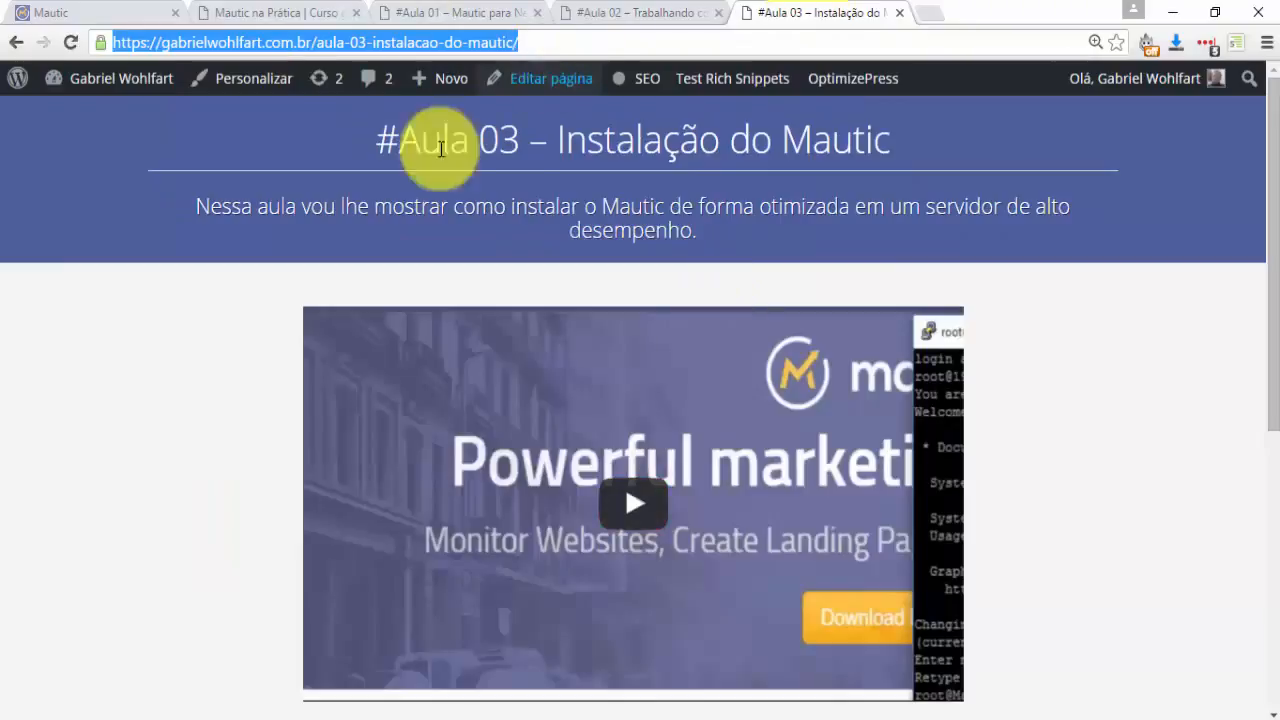
pyautogui.click(641, 10)
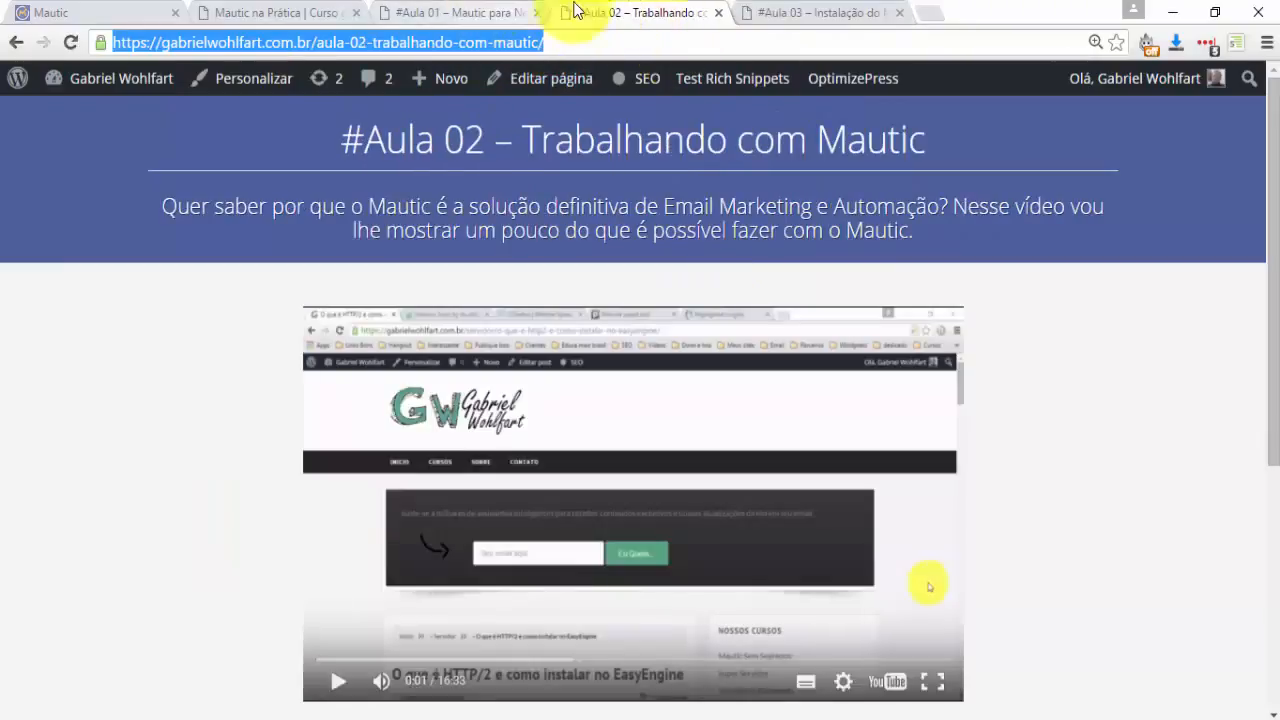
pyautogui.click(766, 14)
pyautogui.click(400, 12)
pyautogui.click(330, 10)
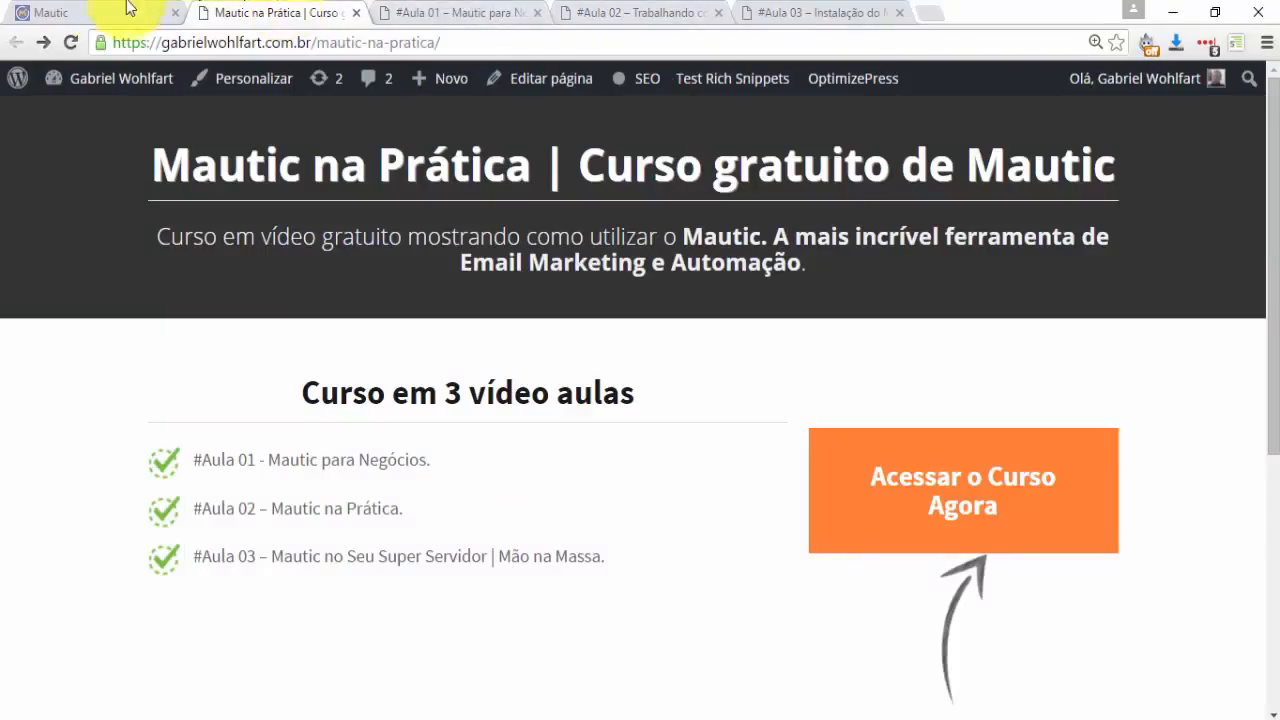
pyautogui.click(96, 10)
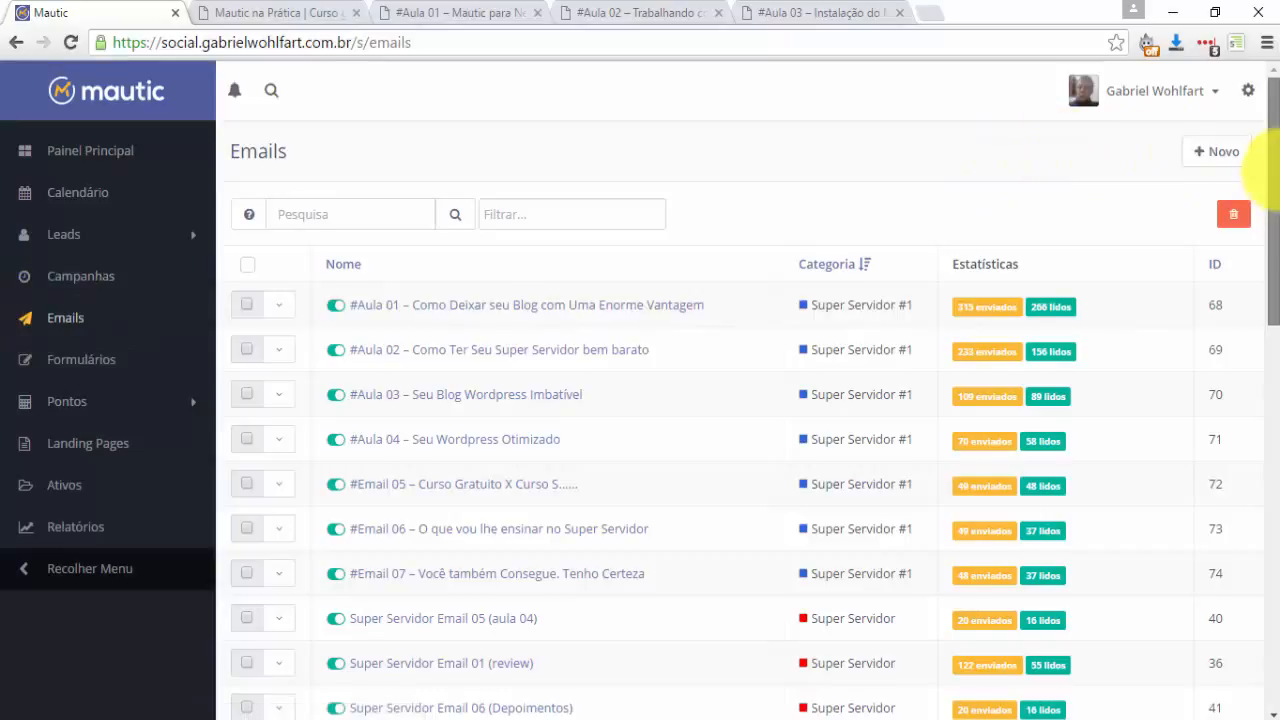
# Open the #Aula 01, #Aula 02 and #Aula 03 Curso de Mautic emails in new tabs.
pyautogui.scroll(-2, 1257, 306)
pyautogui.scroll(-1, 1265, 250)
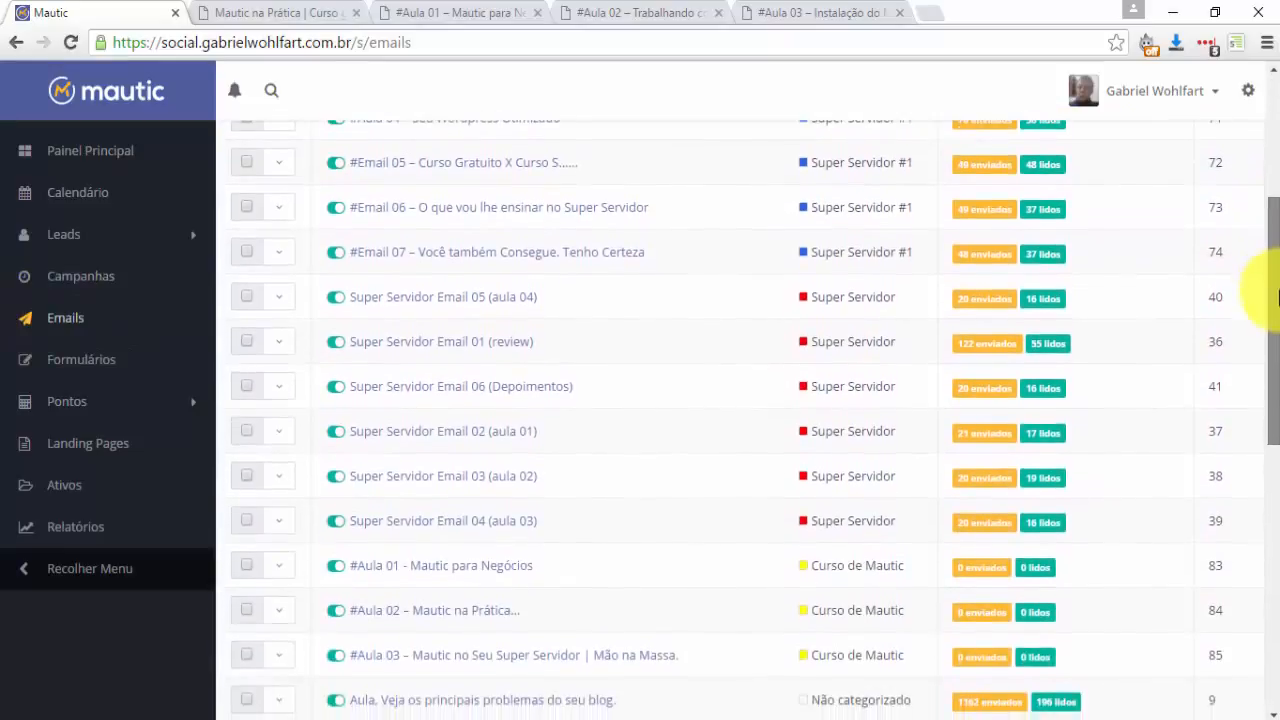
pyautogui.middleClick(414, 577)
pyautogui.middleClick(408, 610)
pyautogui.middleClick(400, 658)
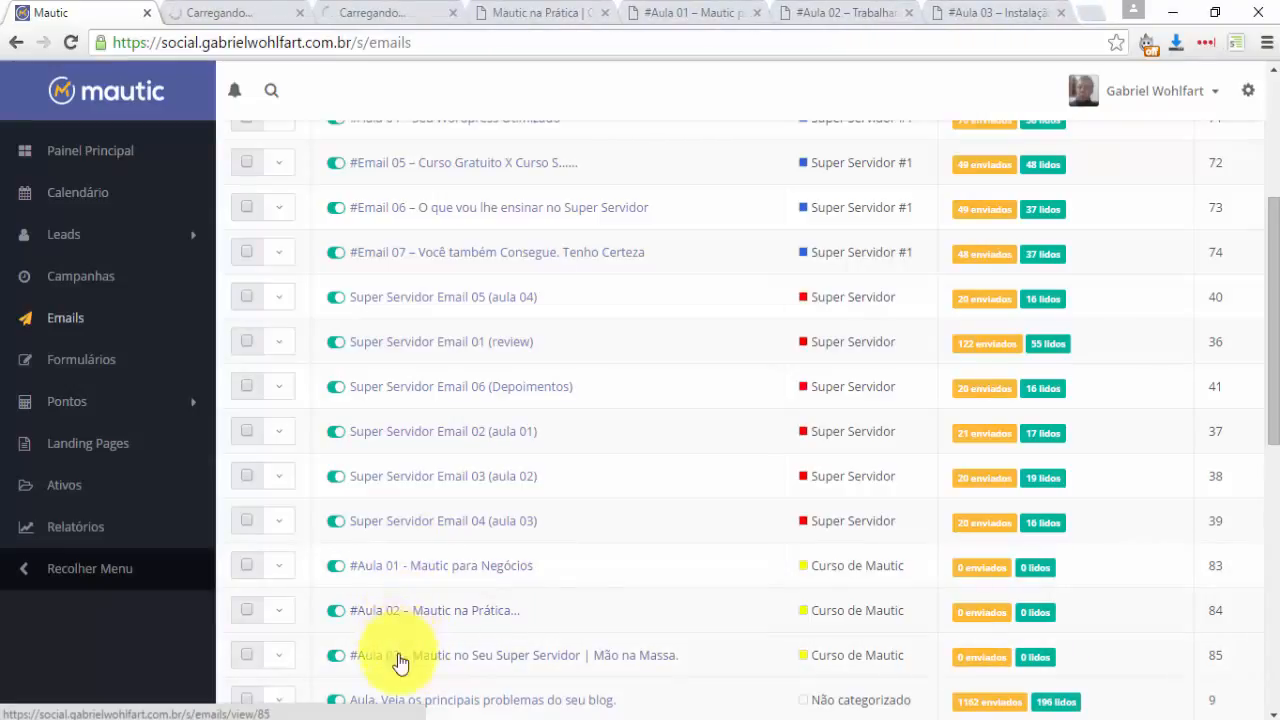
# Send a test copy of each of the three lesson emails, then return to the emails list.
pyautogui.click(229, 10)
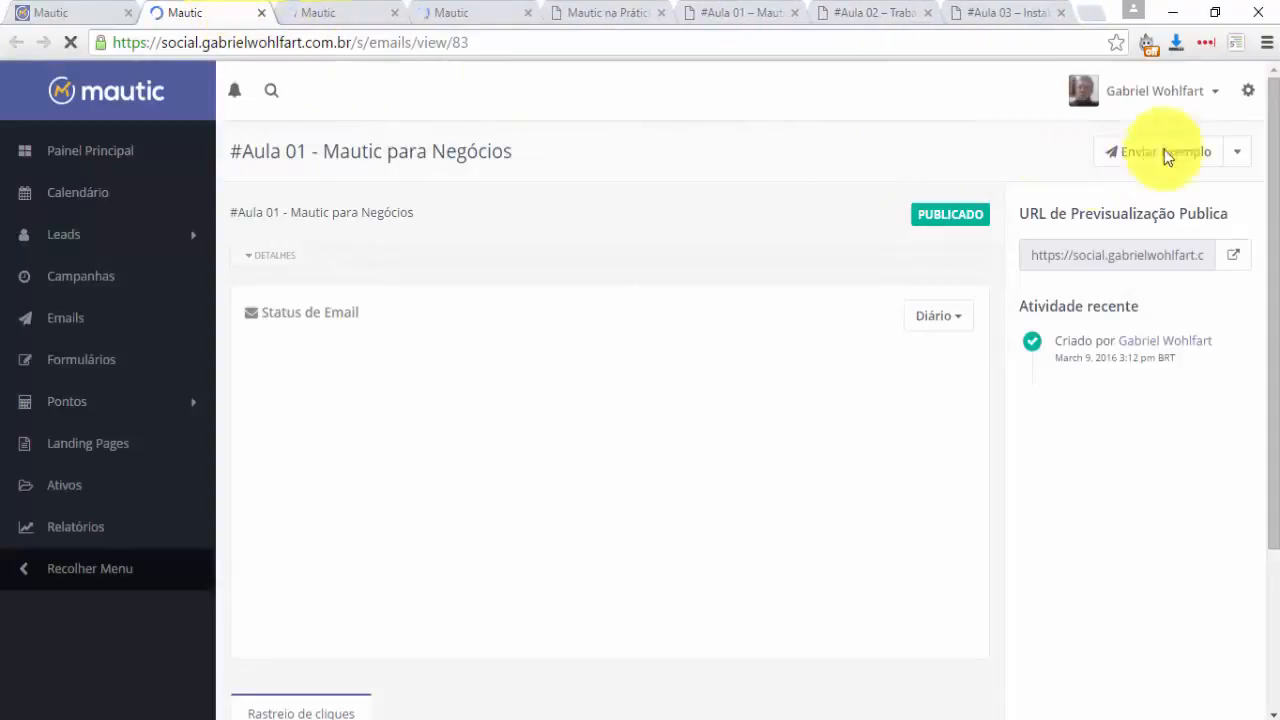
pyautogui.click(1112, 155)
pyautogui.click(344, 10)
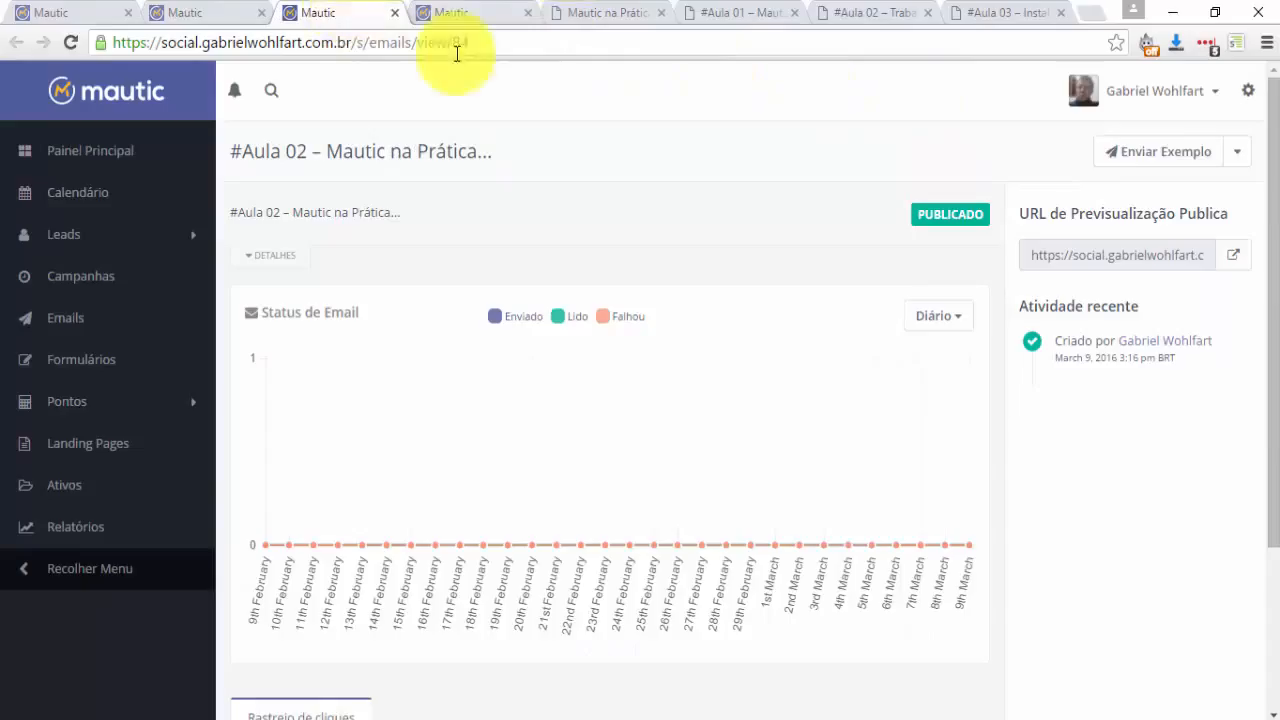
pyautogui.click(1165, 166)
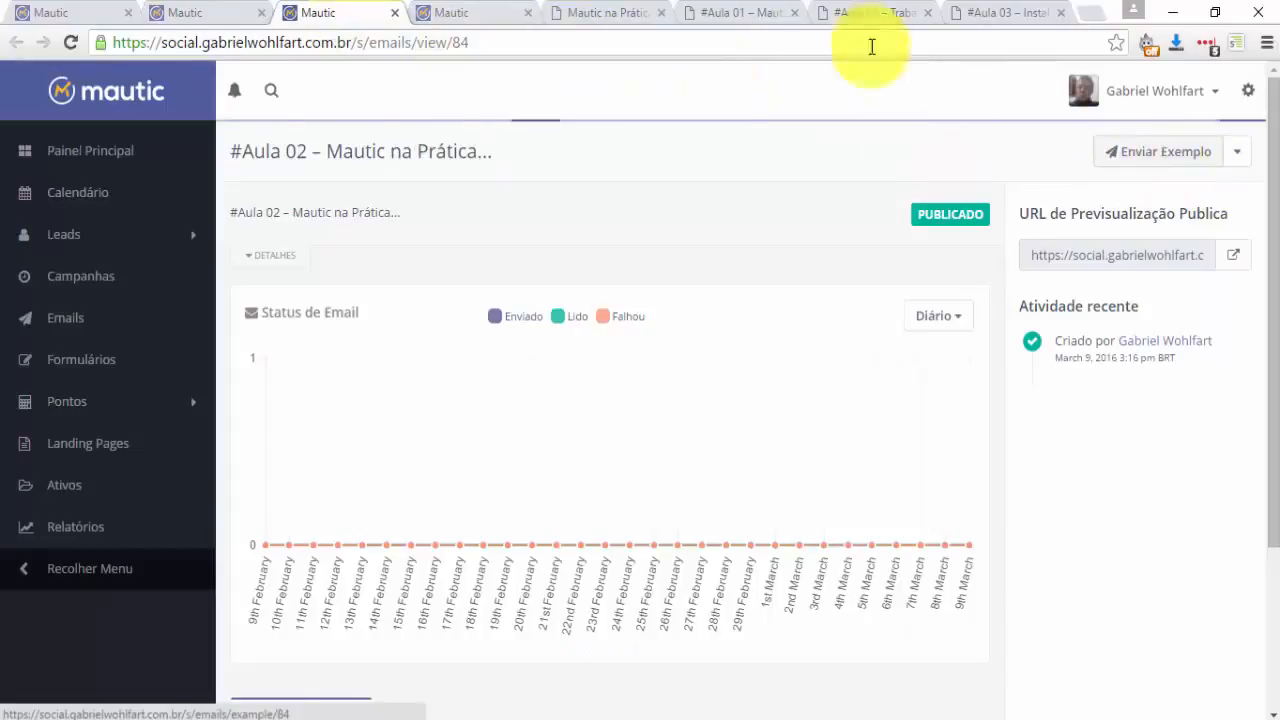
pyautogui.click(486, 13)
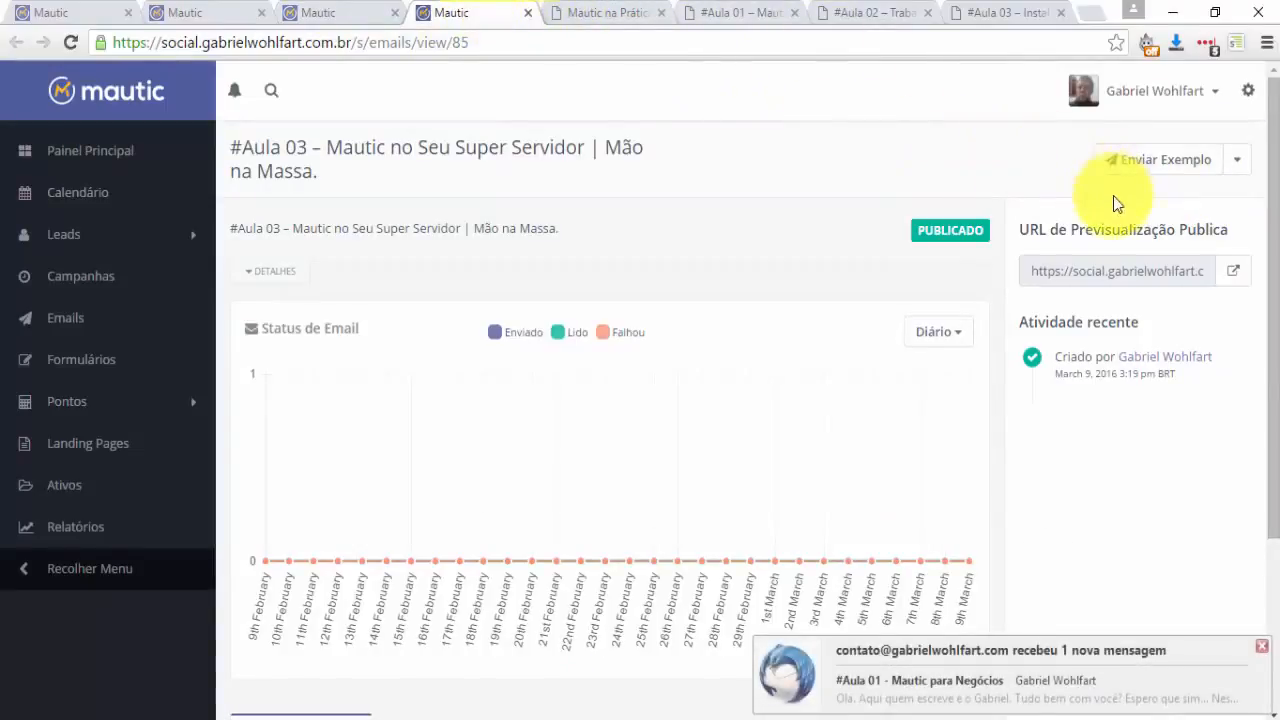
pyautogui.click(1137, 166)
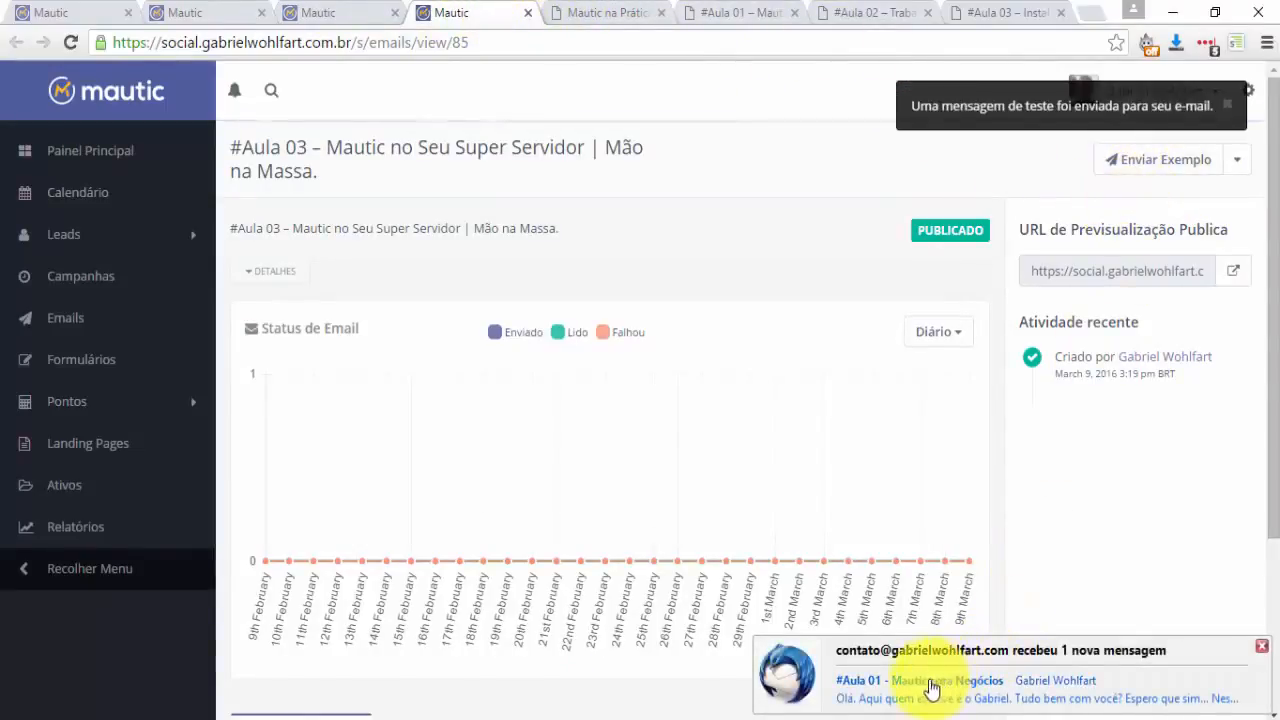
pyautogui.click(83, 12)
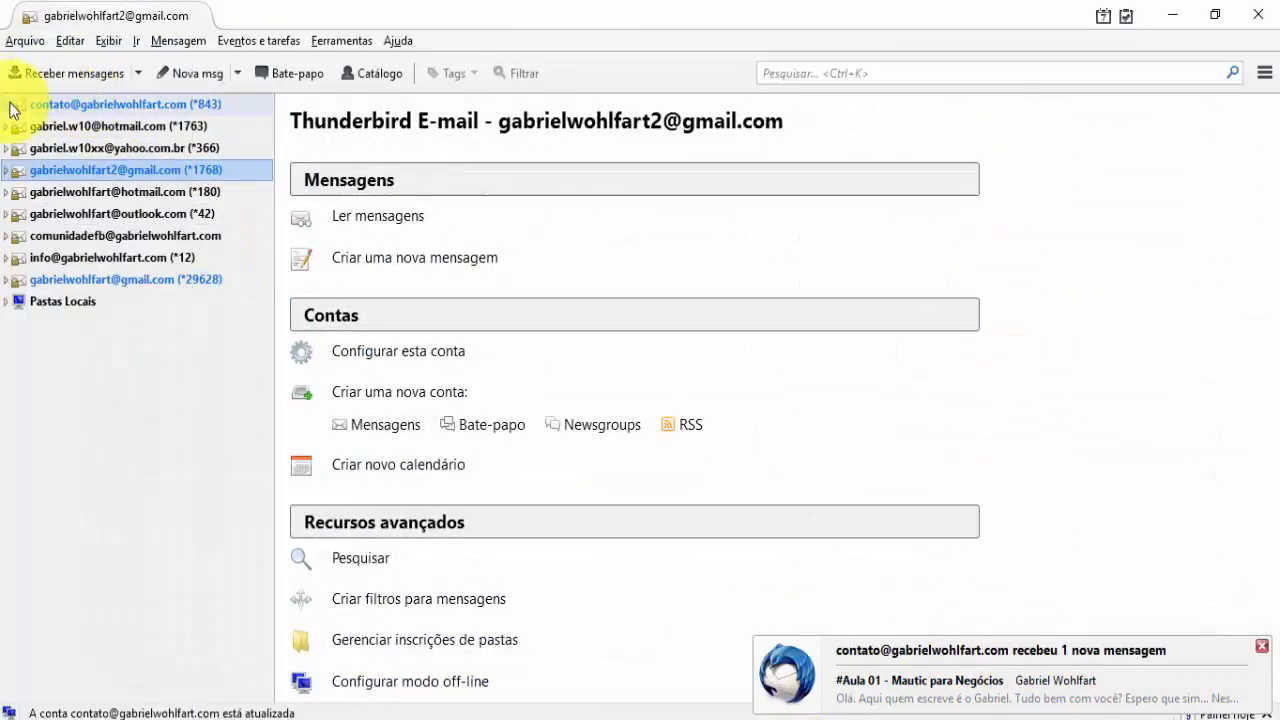
# Open the receiving account's Entrada inbox and read the '#Aula 01 - Mautic para Negócios' email.
pyautogui.click(7, 106)
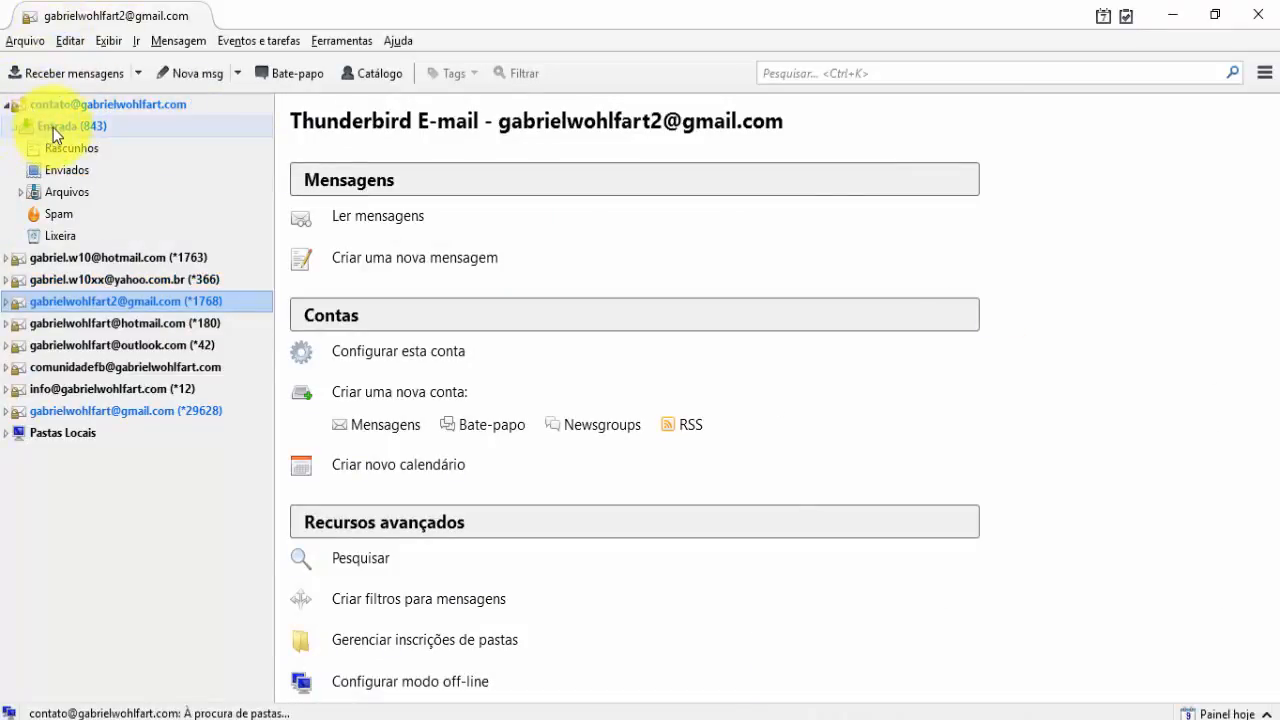
pyautogui.click(53, 126)
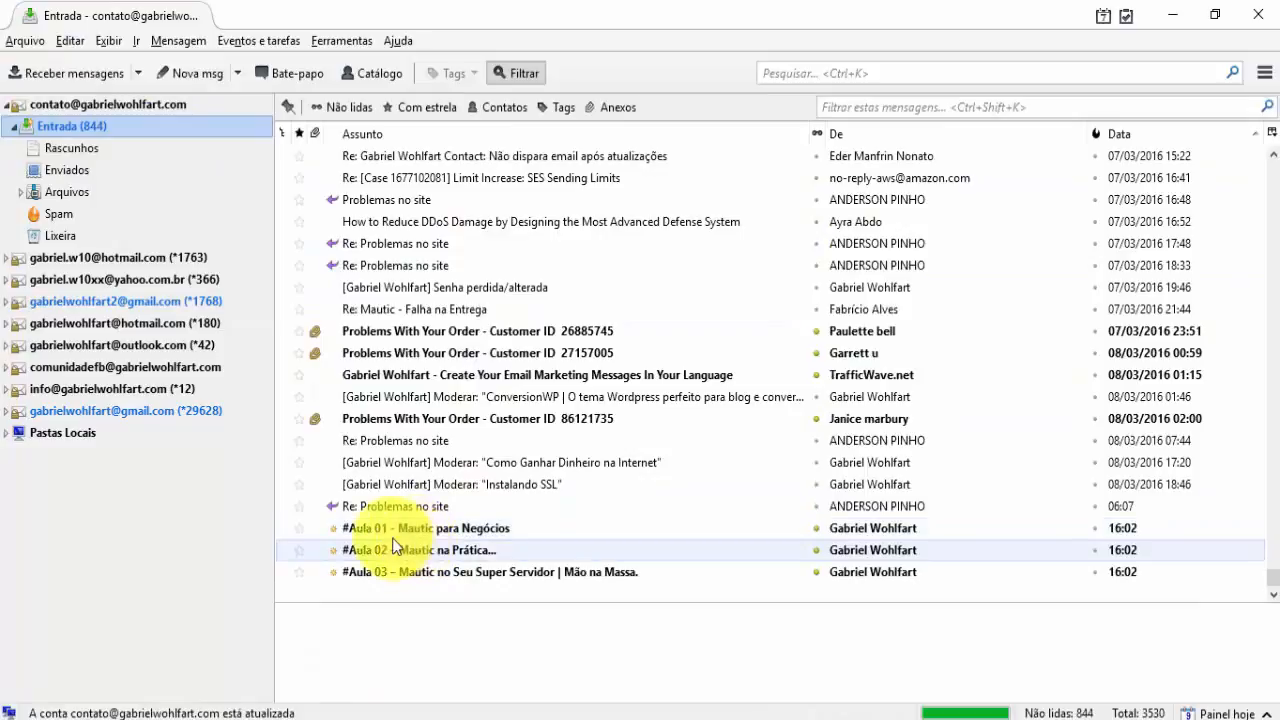
pyautogui.doubleClick(396, 530)
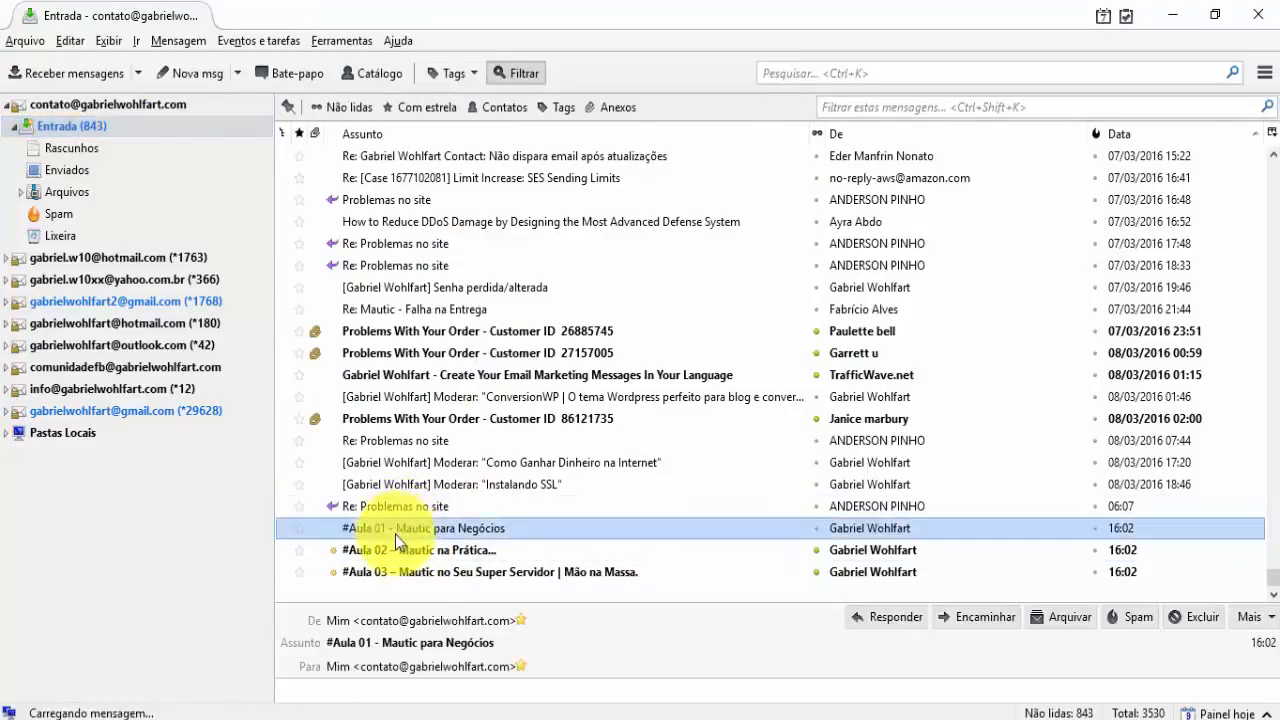
pyautogui.scroll(-4, 286, 449)
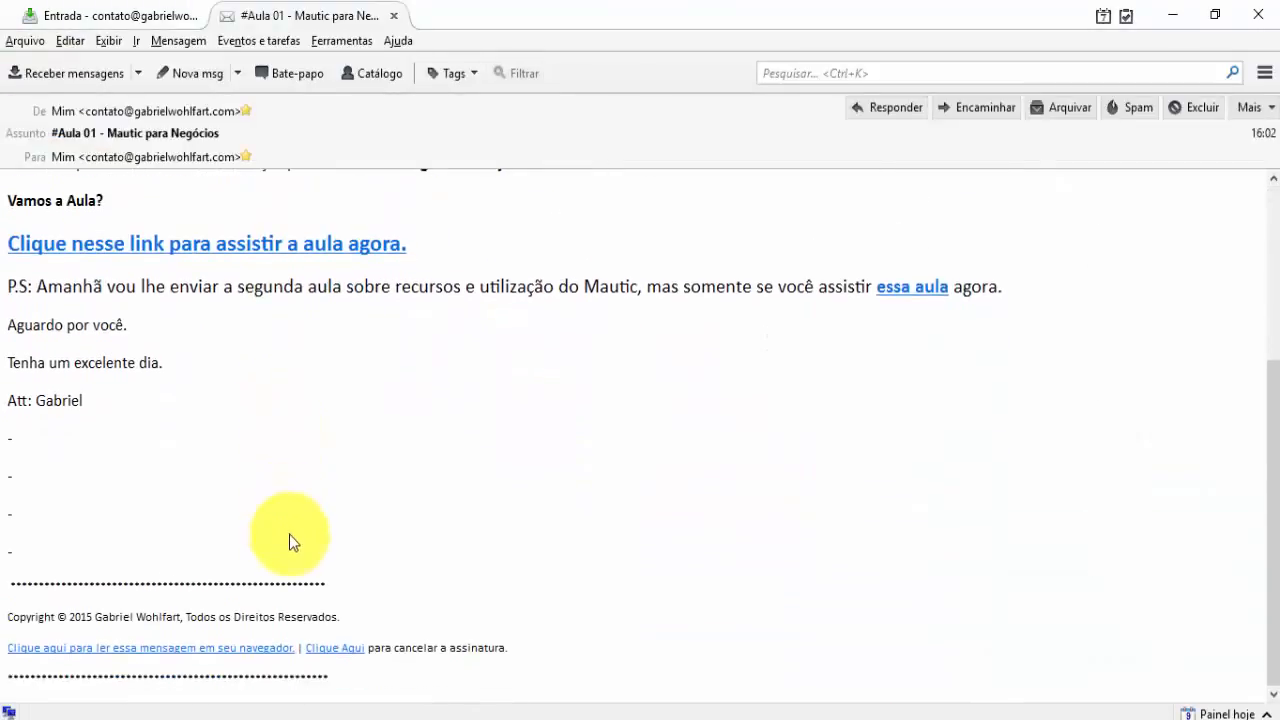
pyautogui.scroll(5, 289, 534)
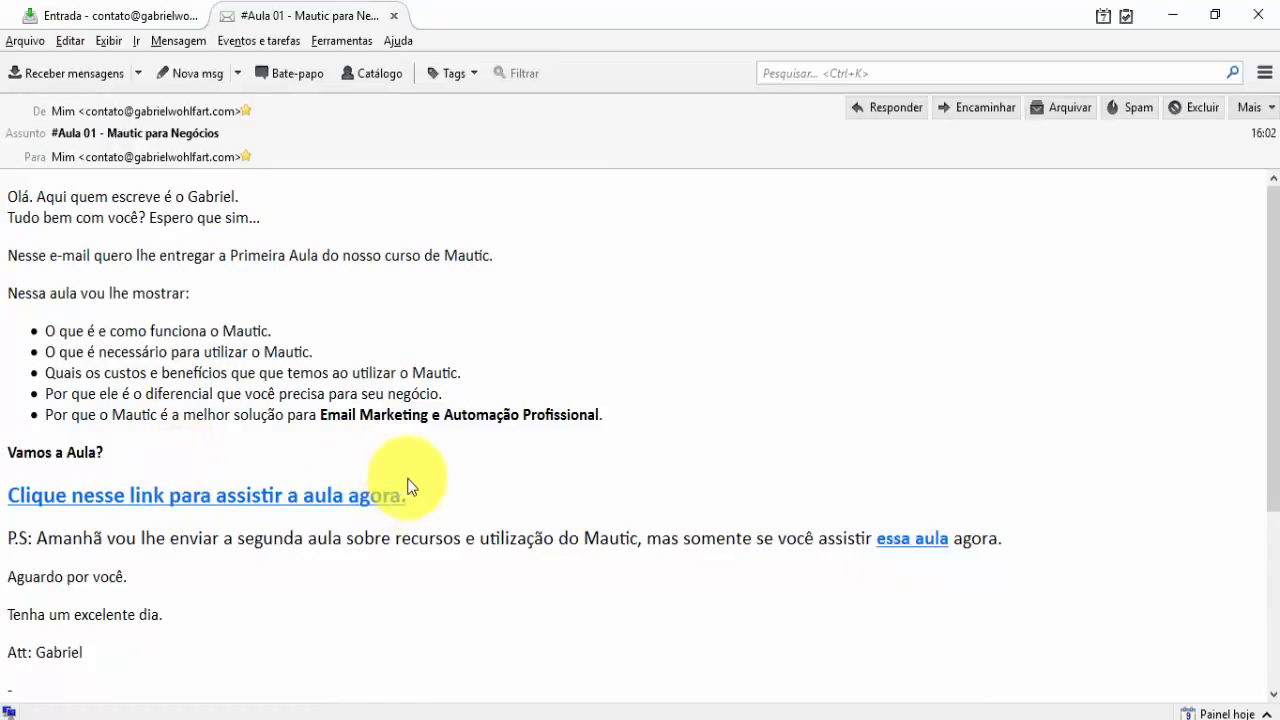
pyautogui.scroll(-5, 420, 472)
# Open the #Aula 02 and #Aula 03 lesson emails in their own tabs, then minimize Thunderbird.
pyautogui.click(100, 14)
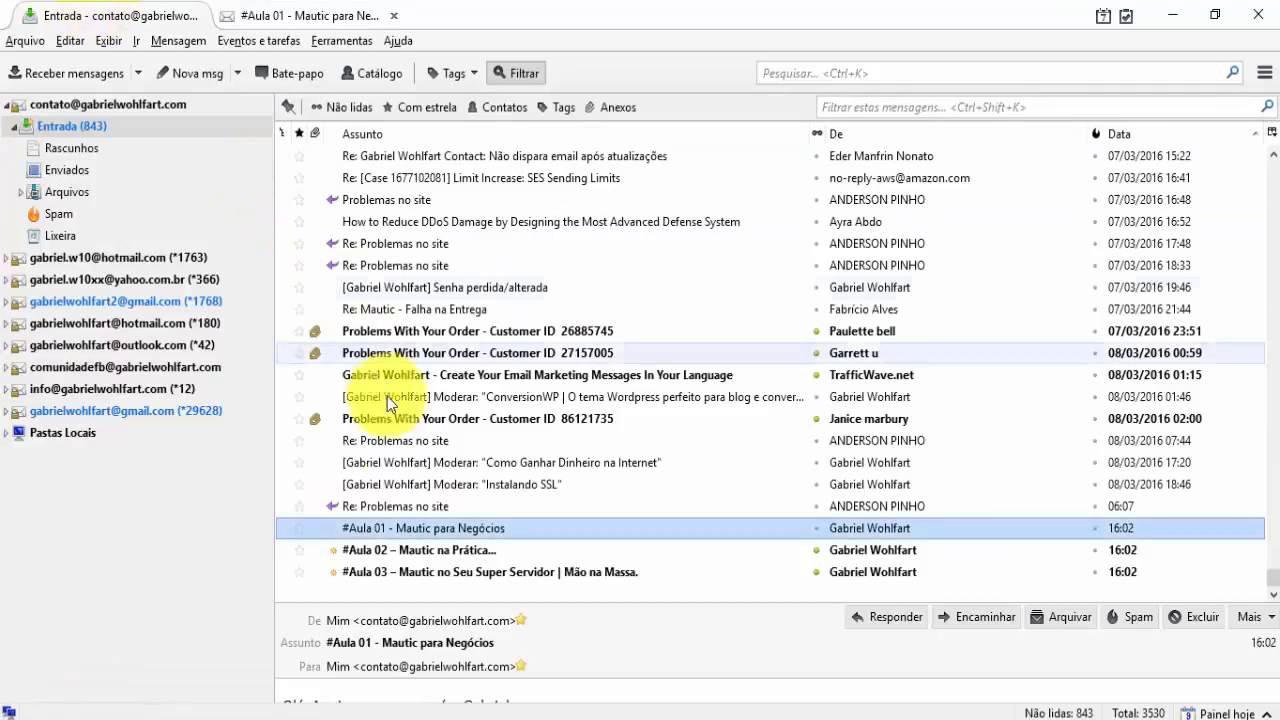
pyautogui.doubleClick(396, 549)
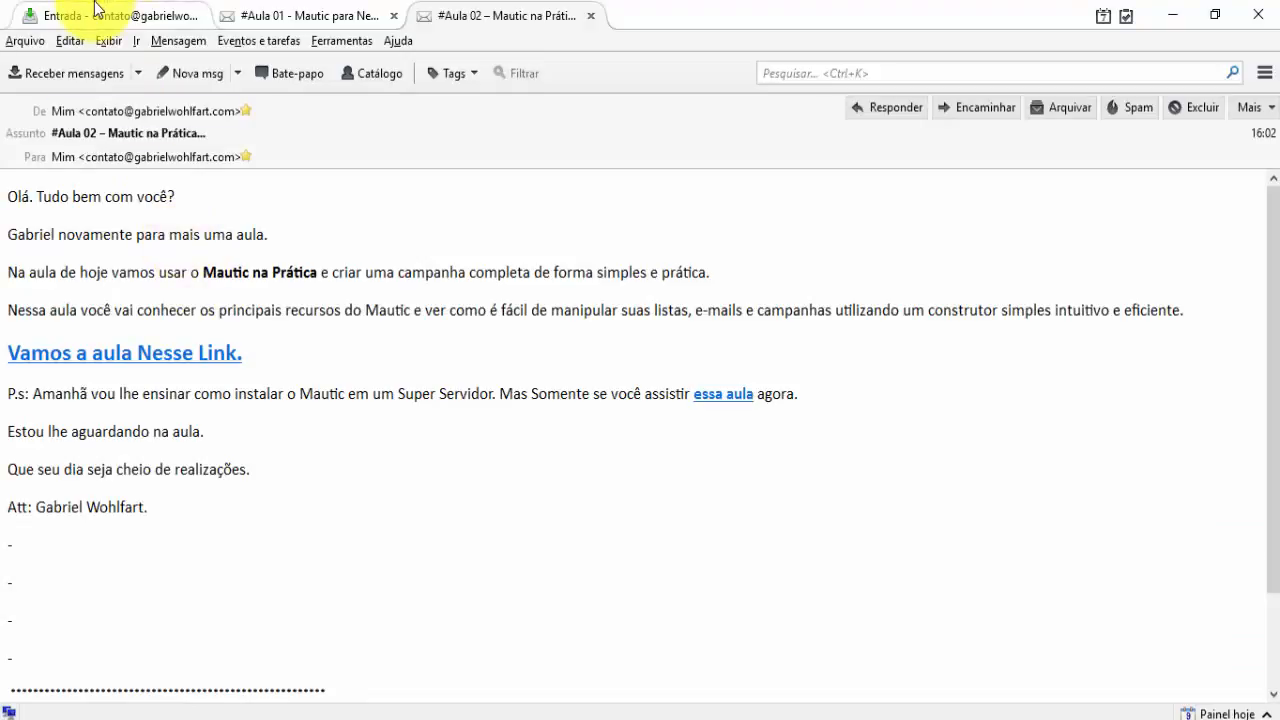
pyautogui.click(62, 14)
pyautogui.doubleClick(421, 571)
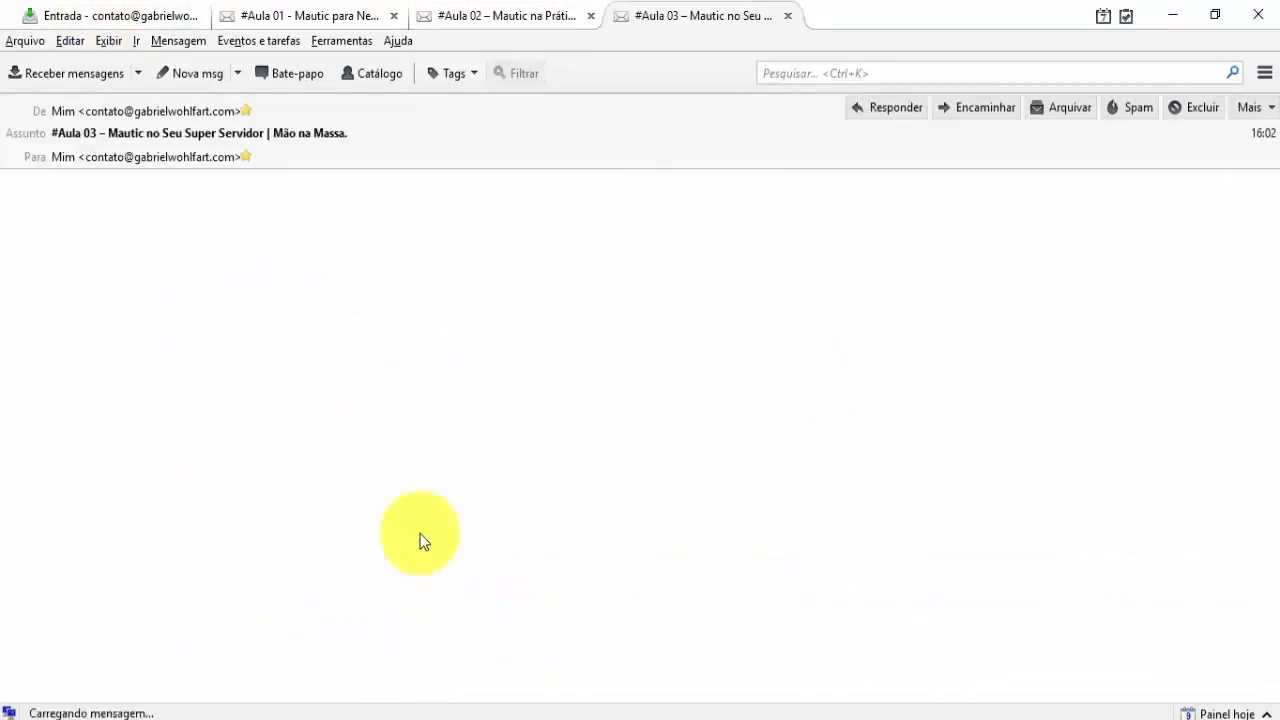
pyautogui.click(1178, 14)
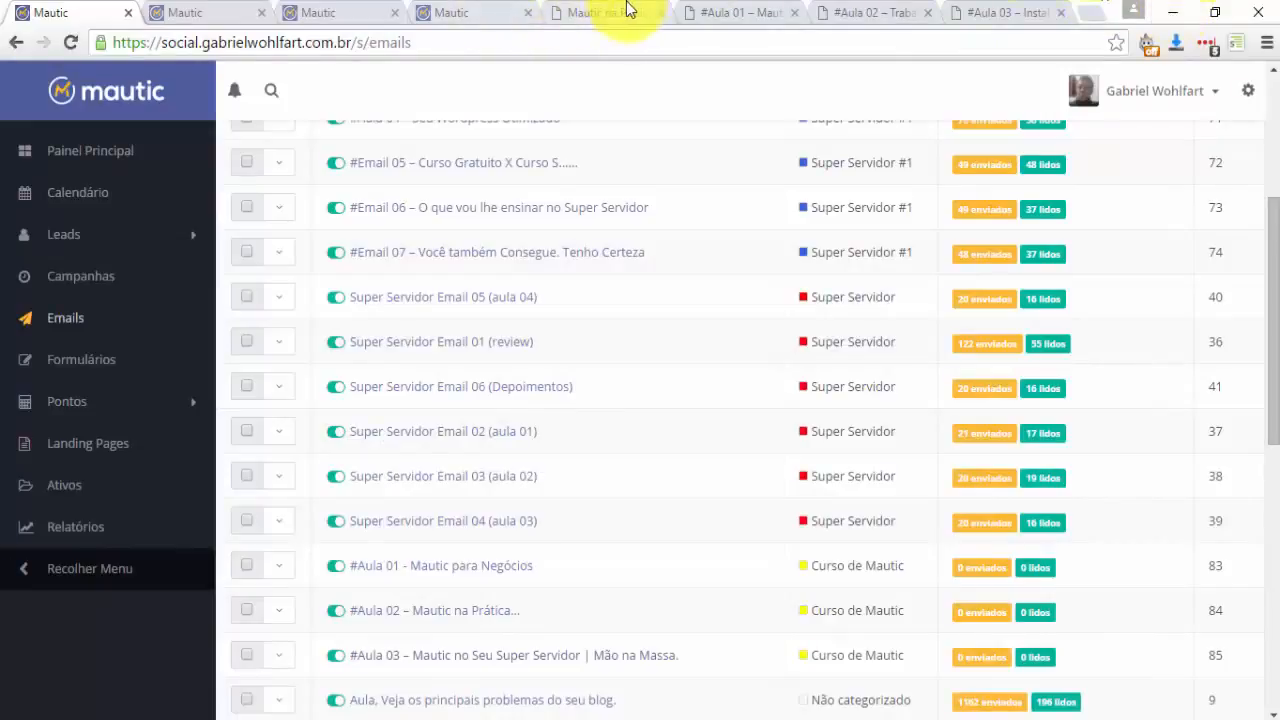
# Close the four duplicate Mautic browser tabs and switch to the remaining Mautic tab.
pyautogui.click(620, 12)
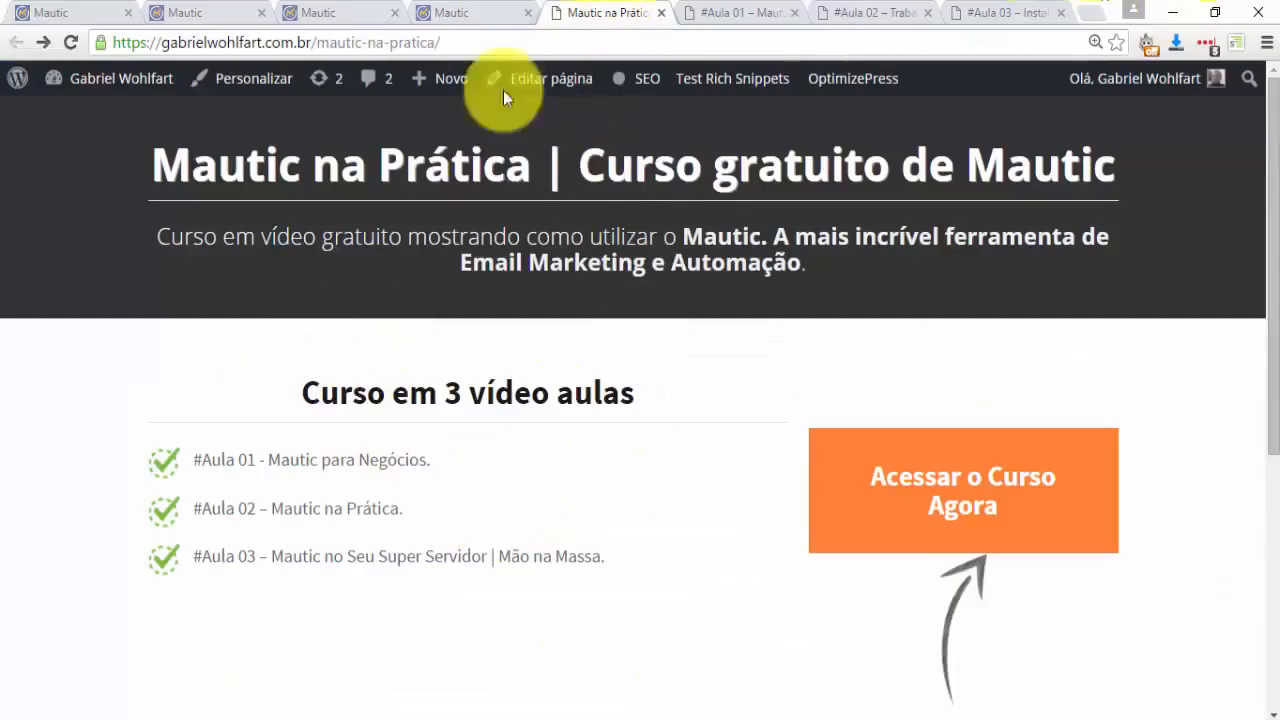
pyautogui.click(525, 13)
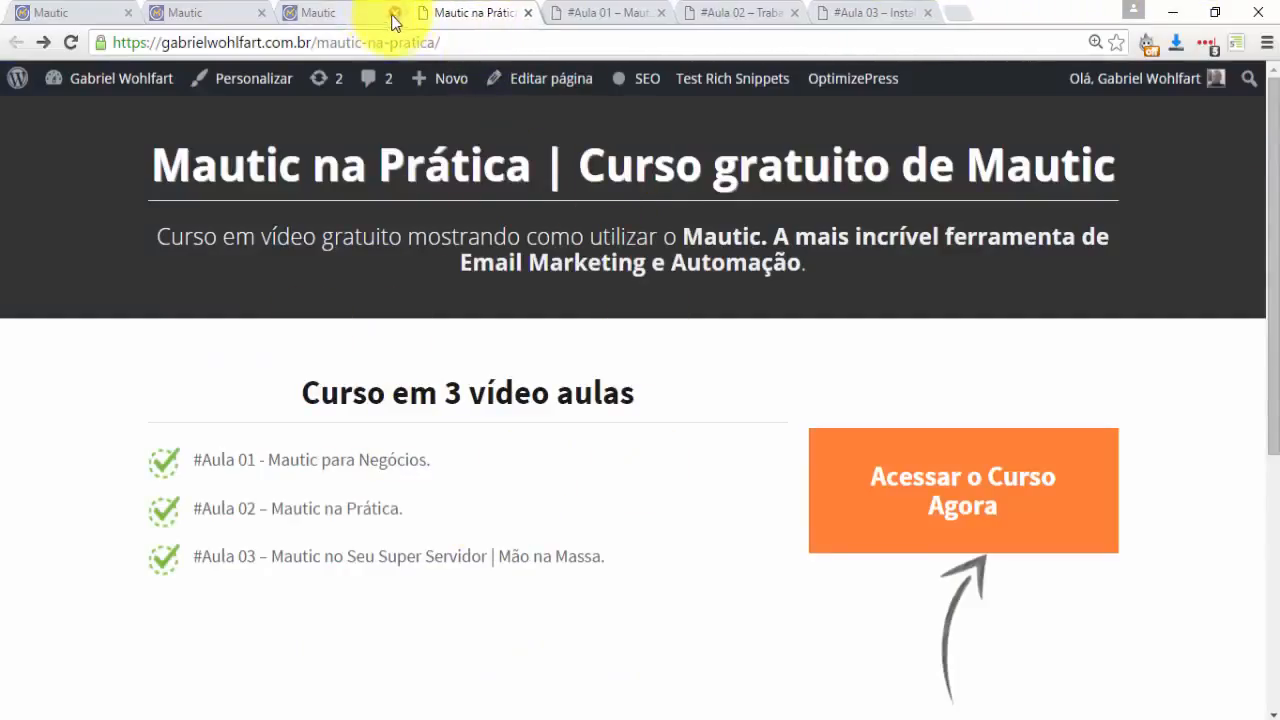
pyautogui.click(395, 13)
pyautogui.click(245, 13)
pyautogui.click(261, 13)
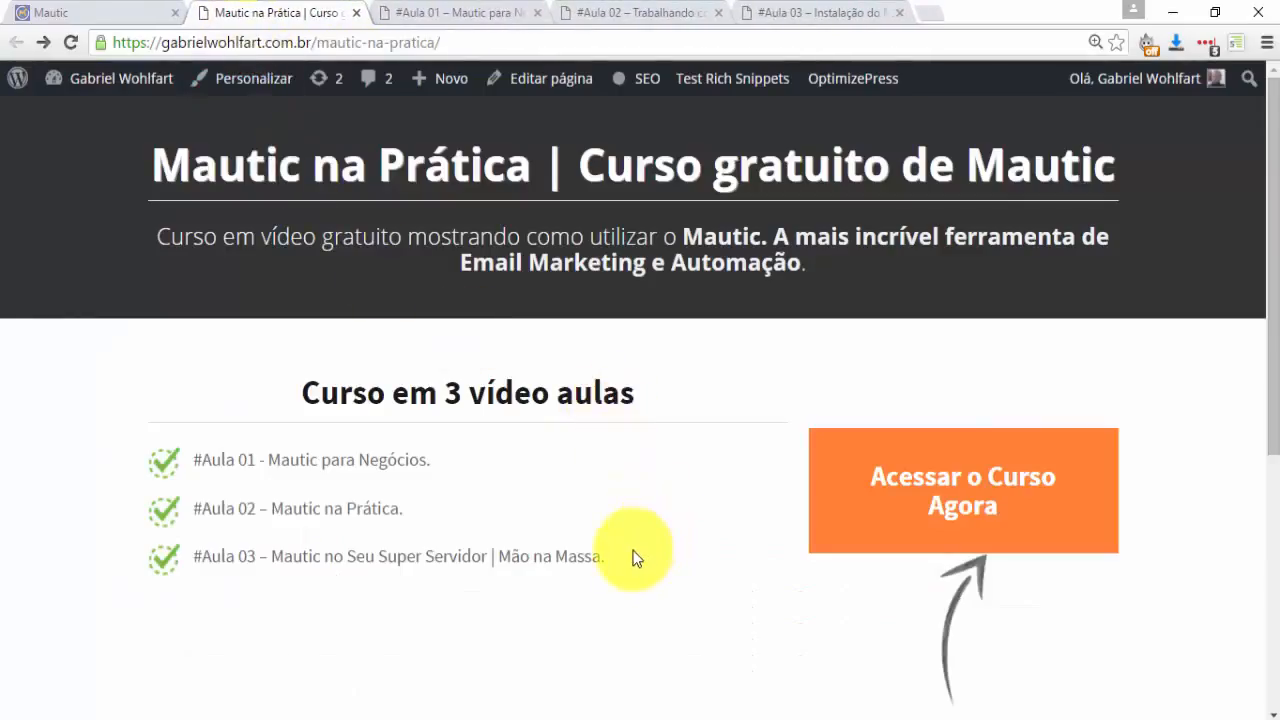
pyautogui.click(132, 12)
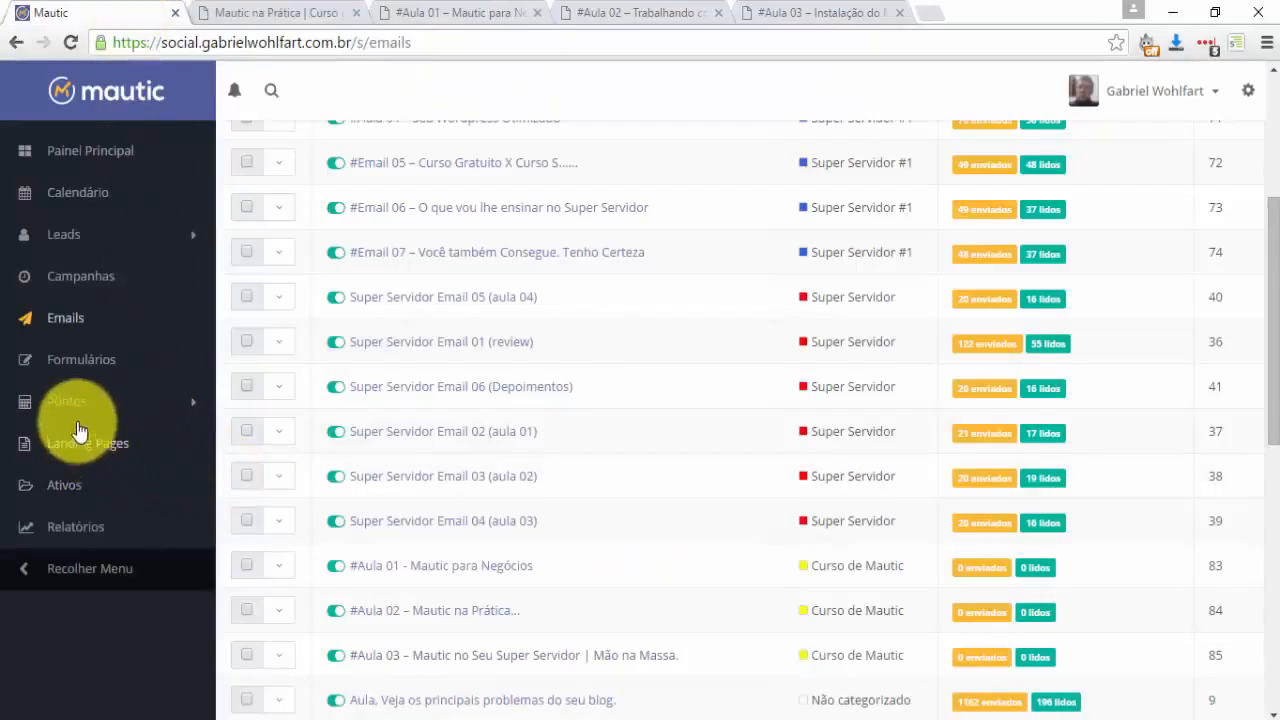
# Copy the '#1 Curso Mautic' form's Cópia Manual embed HTML and return to the Mautic na Prática page.
pyautogui.click(80, 367)
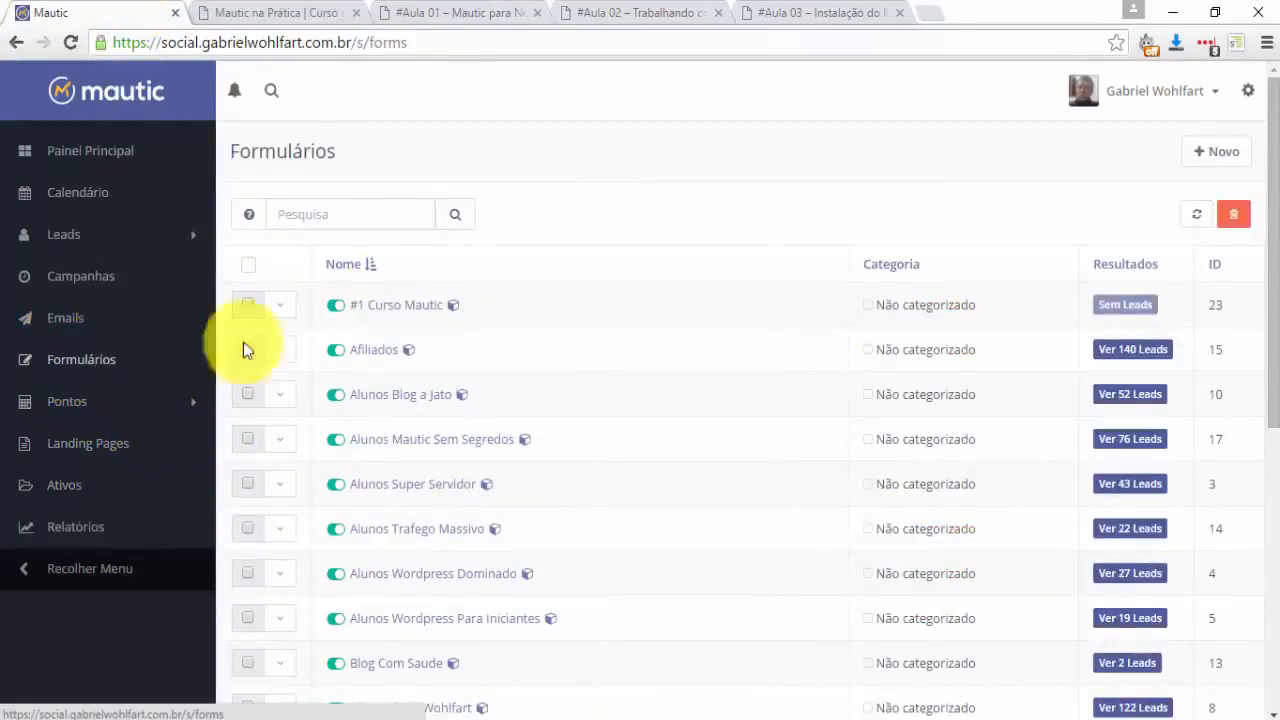
pyautogui.click(406, 307)
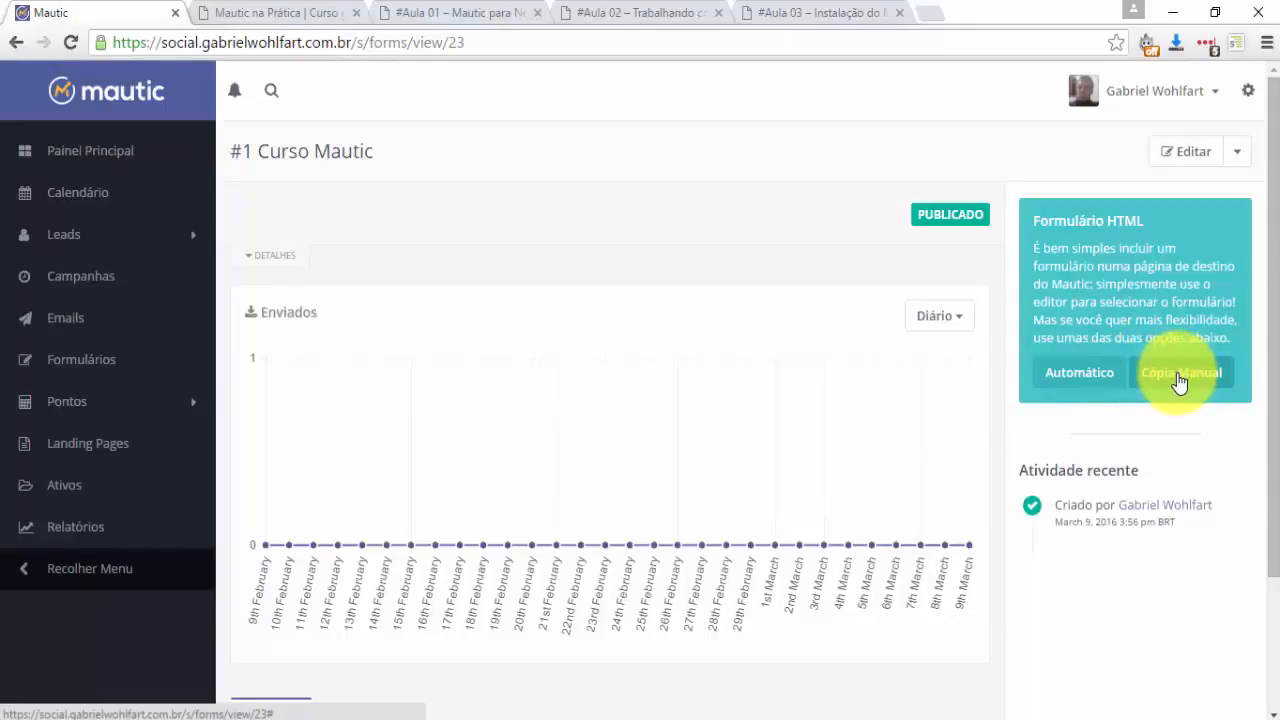
pyautogui.click(1180, 373)
pyautogui.scroll(-3, 870, 386)
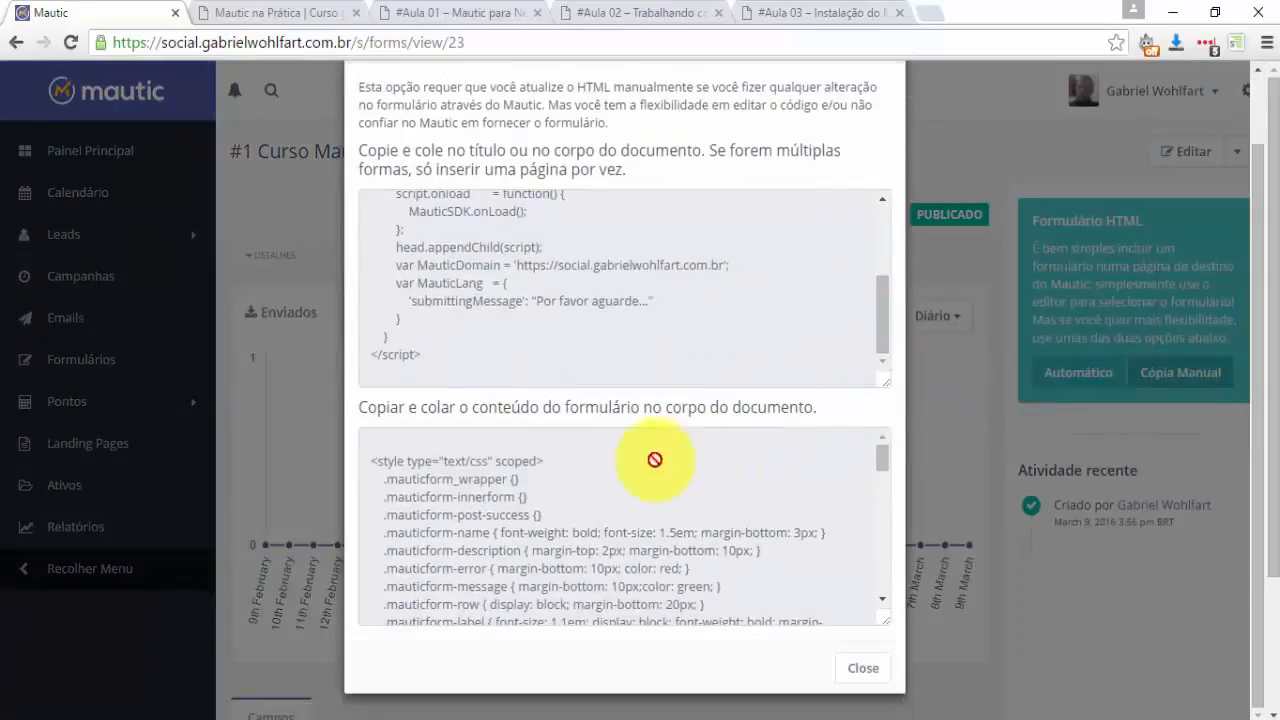
pyautogui.click(580, 515)
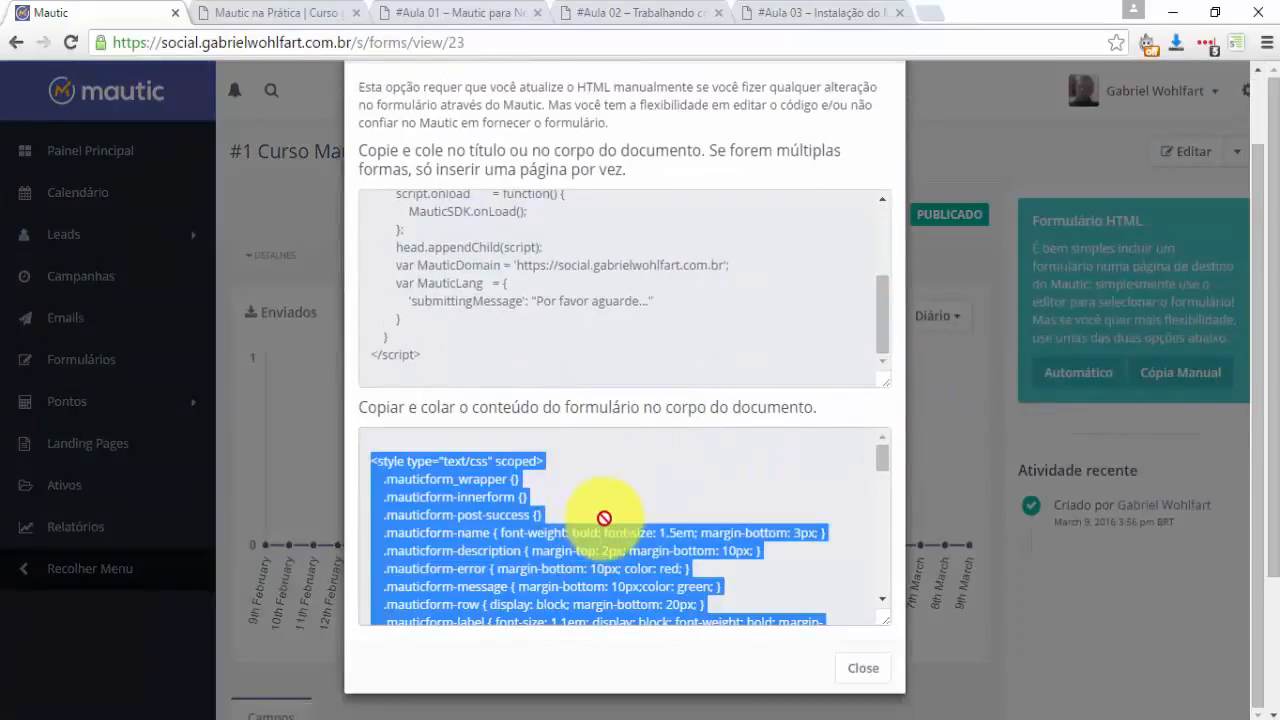
pyautogui.click(318, 14)
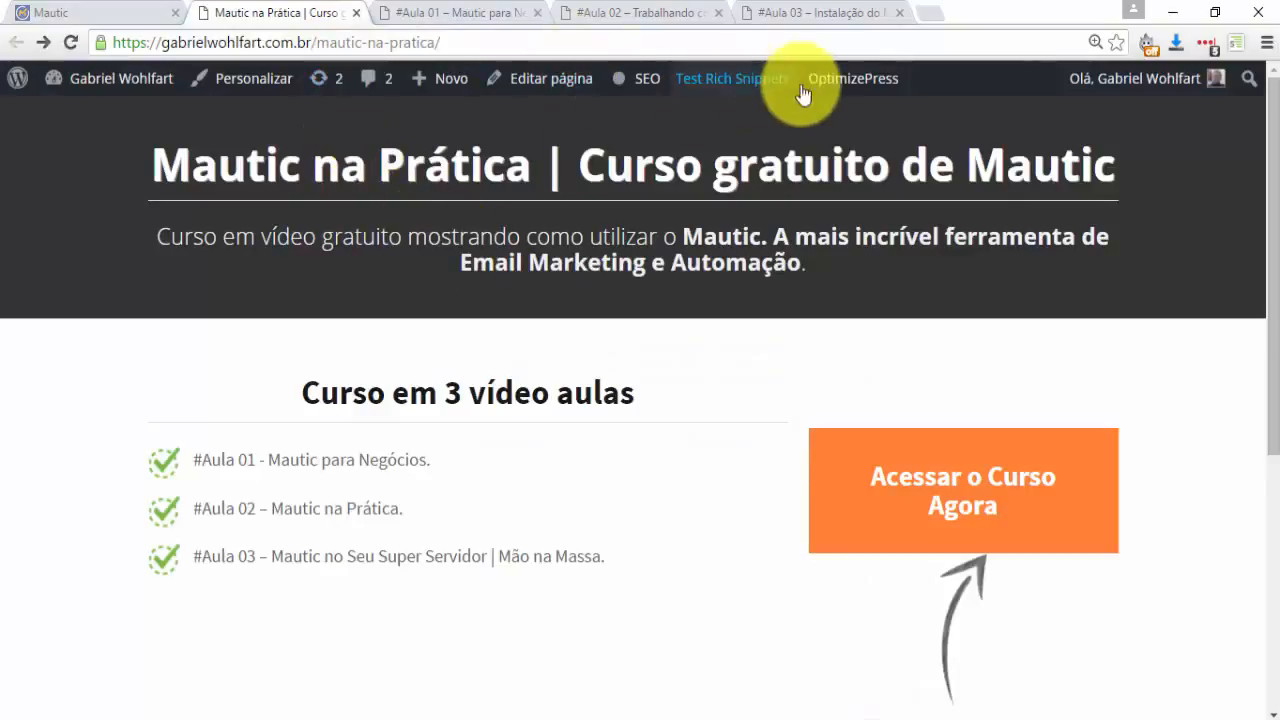
# Open the page in the OptimizePress Live Editor and bring up the popup opt-in box's Form HTML.
pyautogui.moveTo(860, 80)
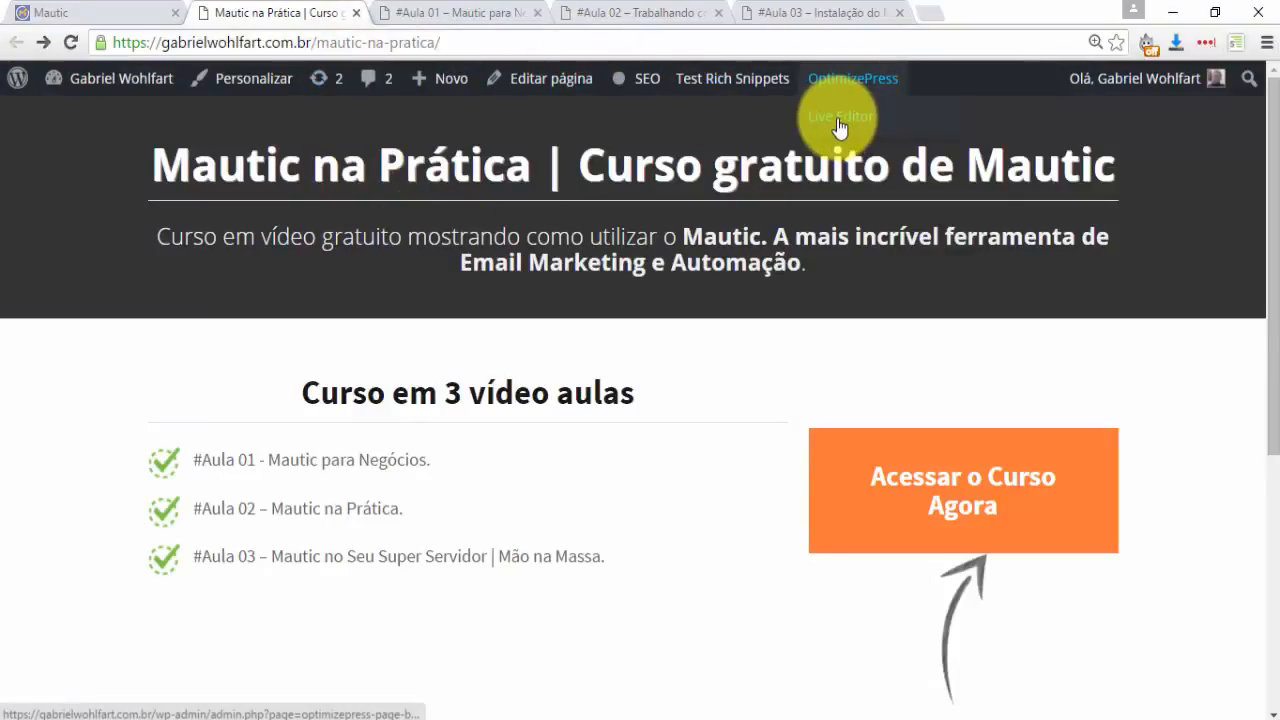
pyautogui.middleClick(840, 118)
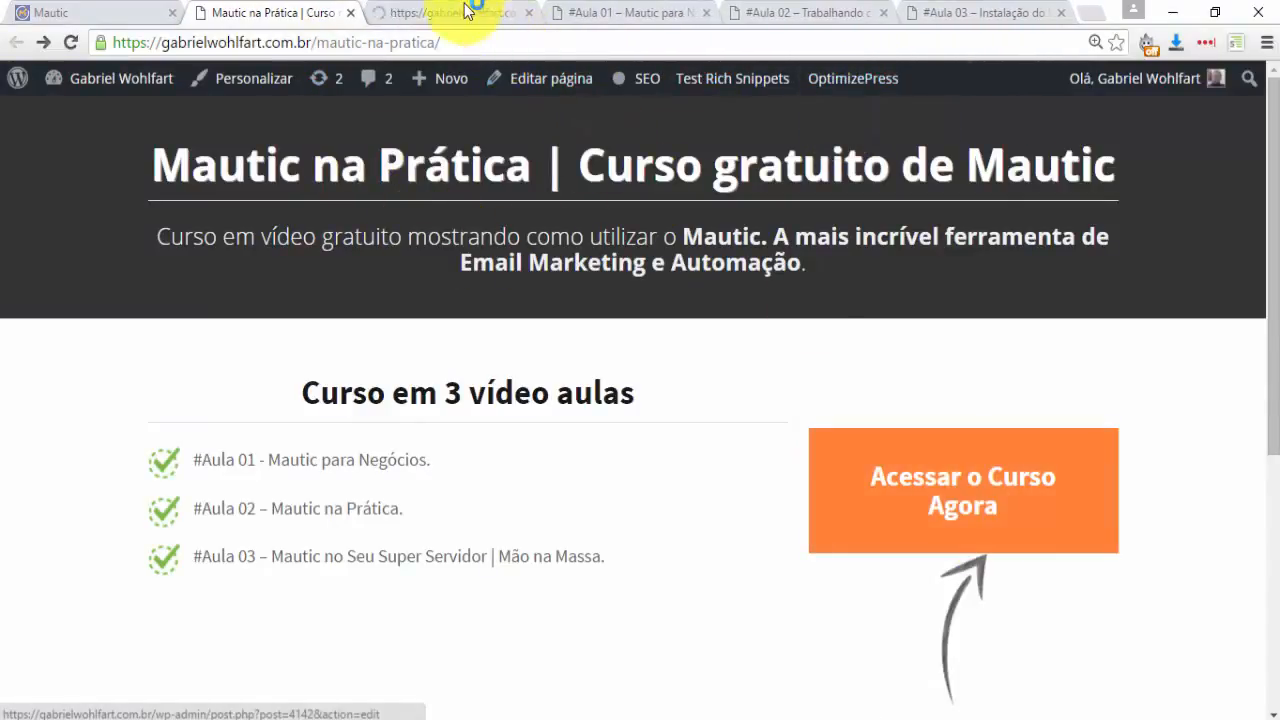
pyautogui.click(466, 12)
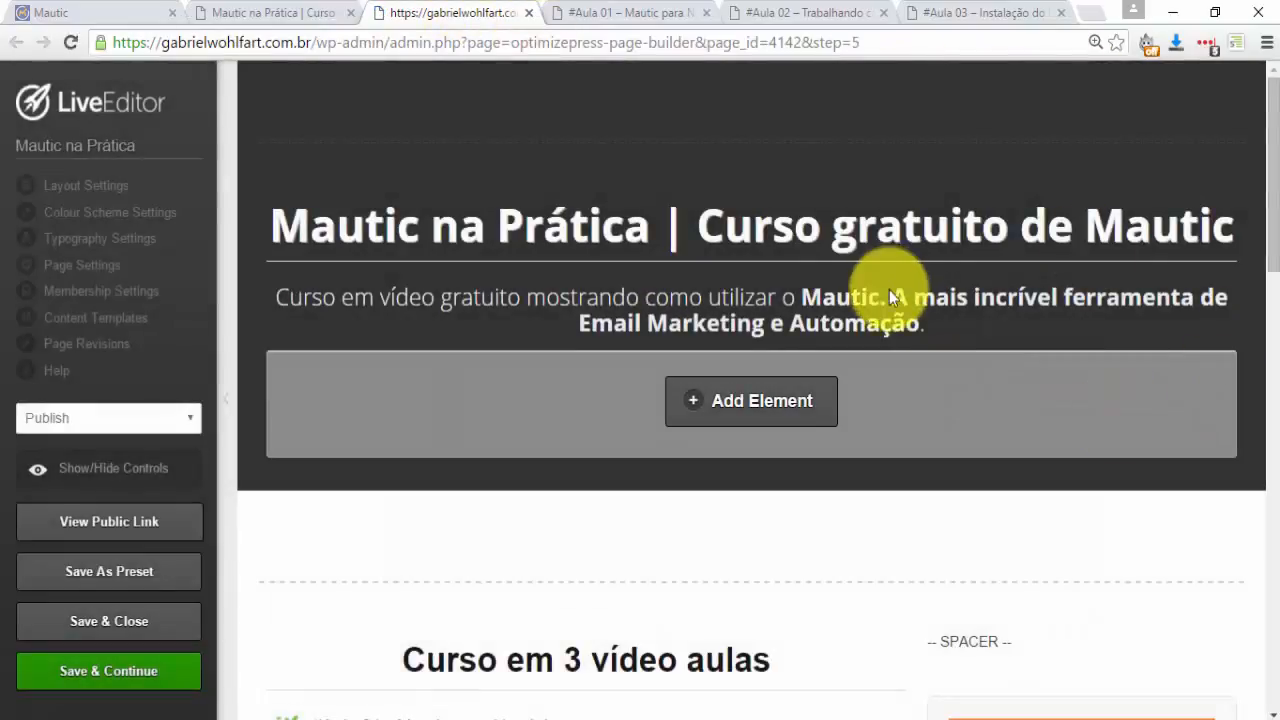
pyautogui.scroll(-3, 888, 300)
pyautogui.moveTo(1071, 457)
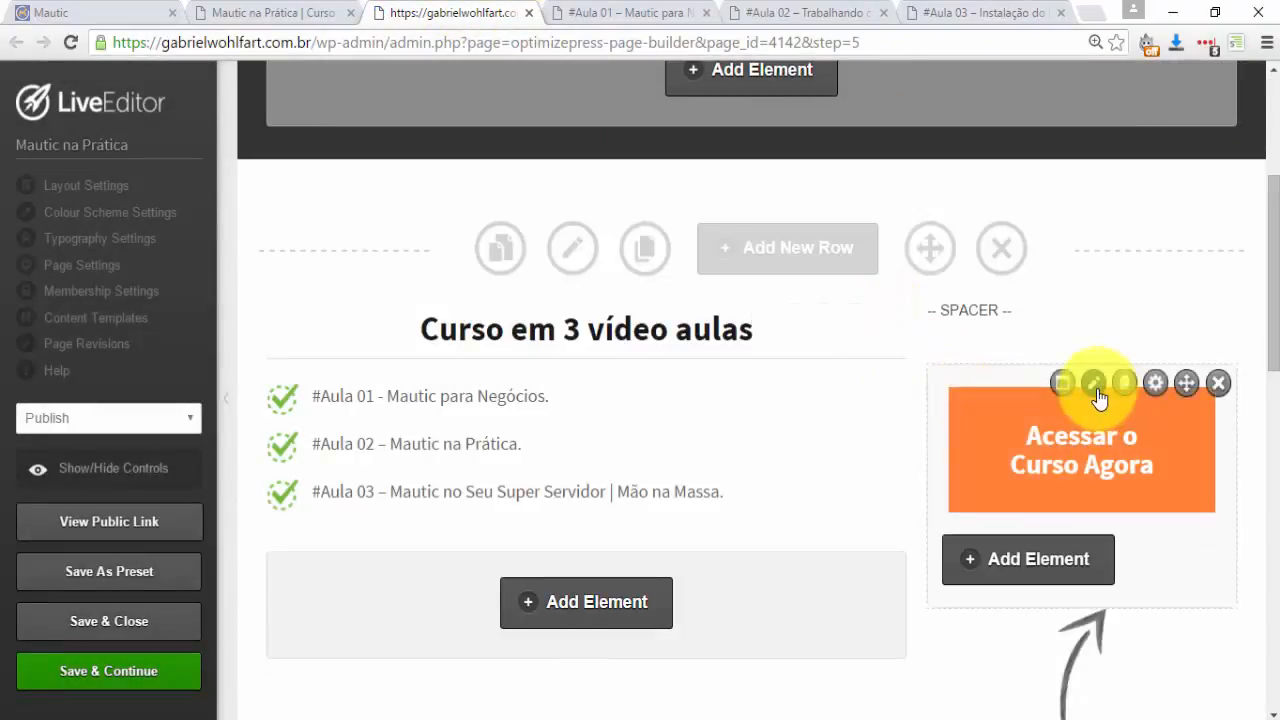
pyautogui.click(1095, 386)
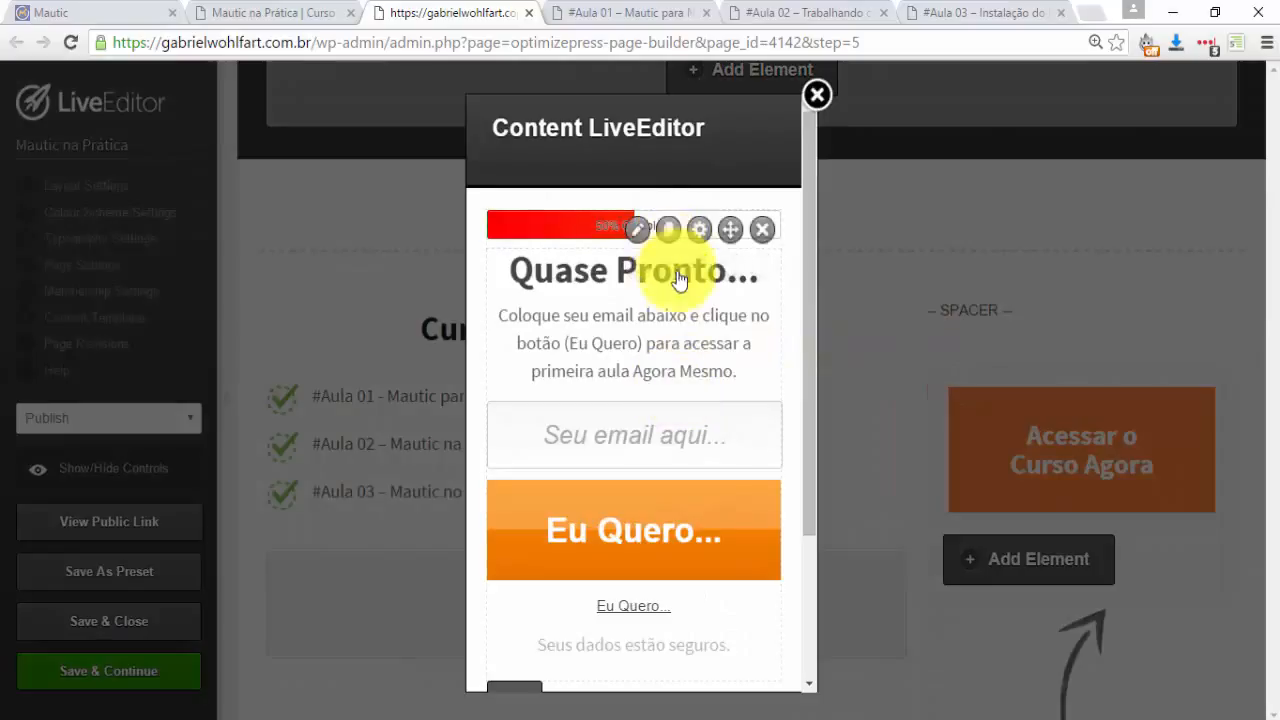
pyautogui.click(643, 272)
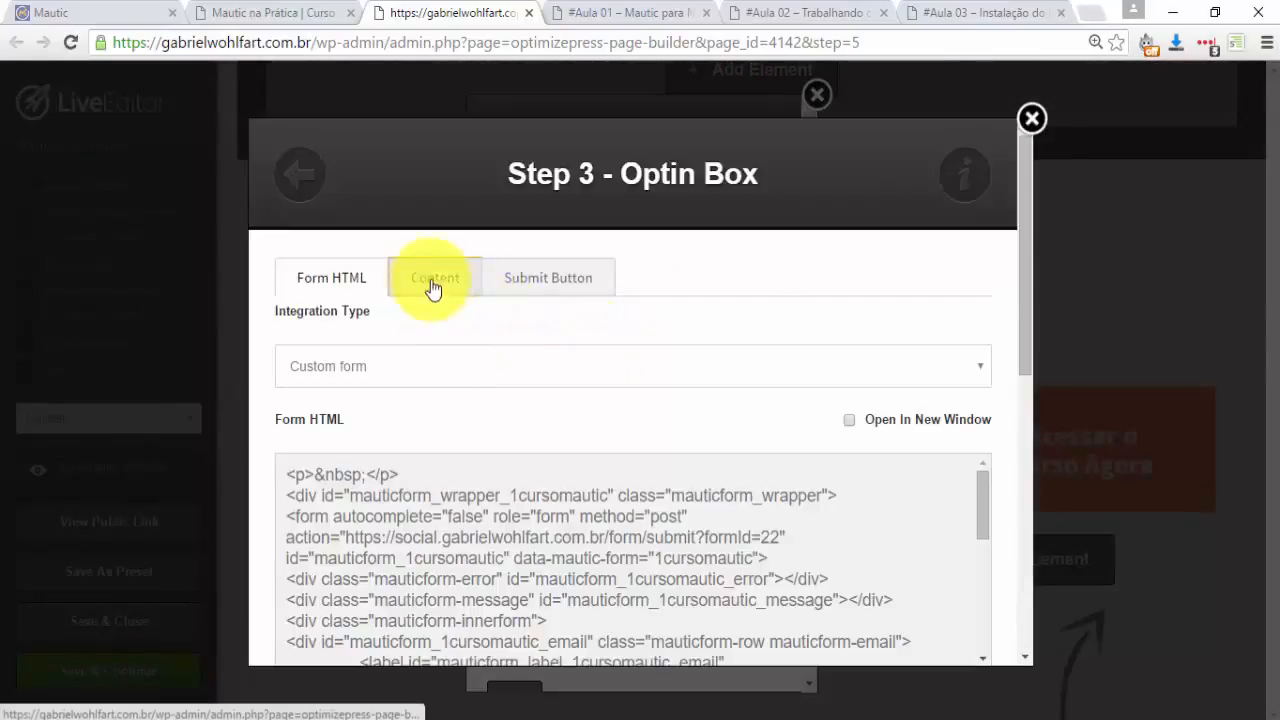
pyautogui.click(430, 284)
pyautogui.scroll(-2, 500, 391)
pyautogui.scroll(2, 346, 245)
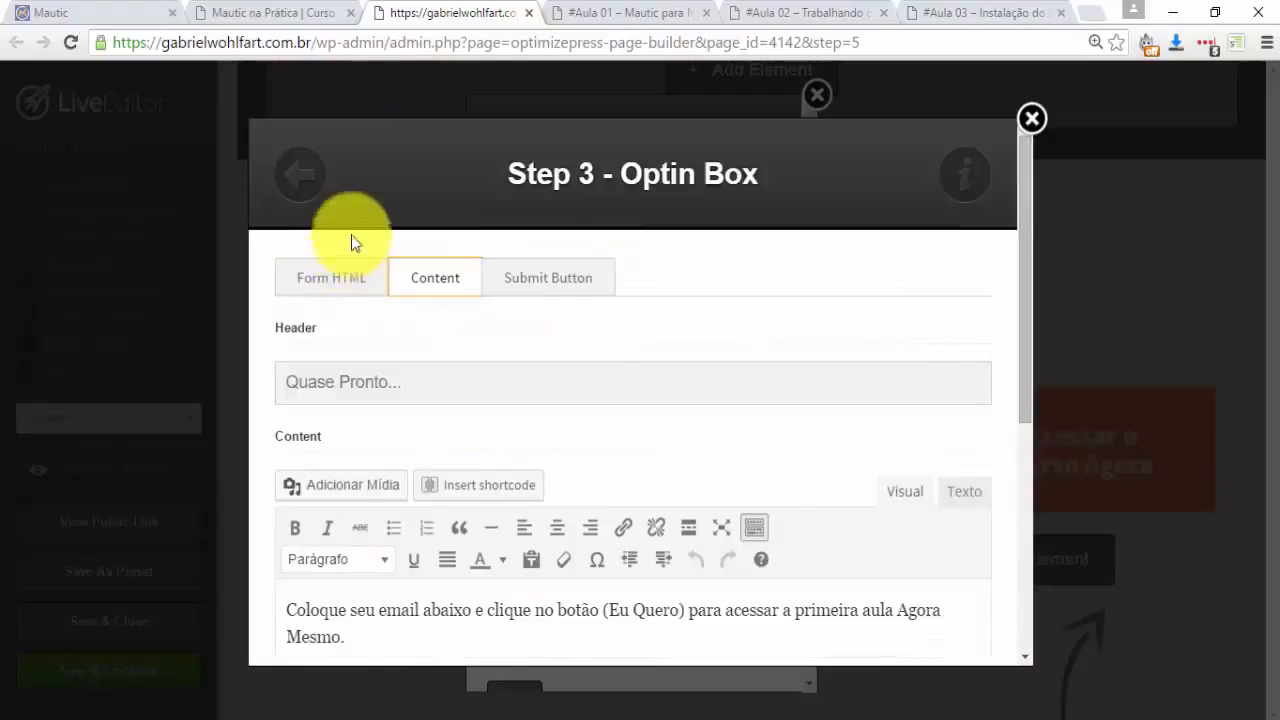
pyautogui.click(328, 285)
pyautogui.scroll(-2, 428, 440)
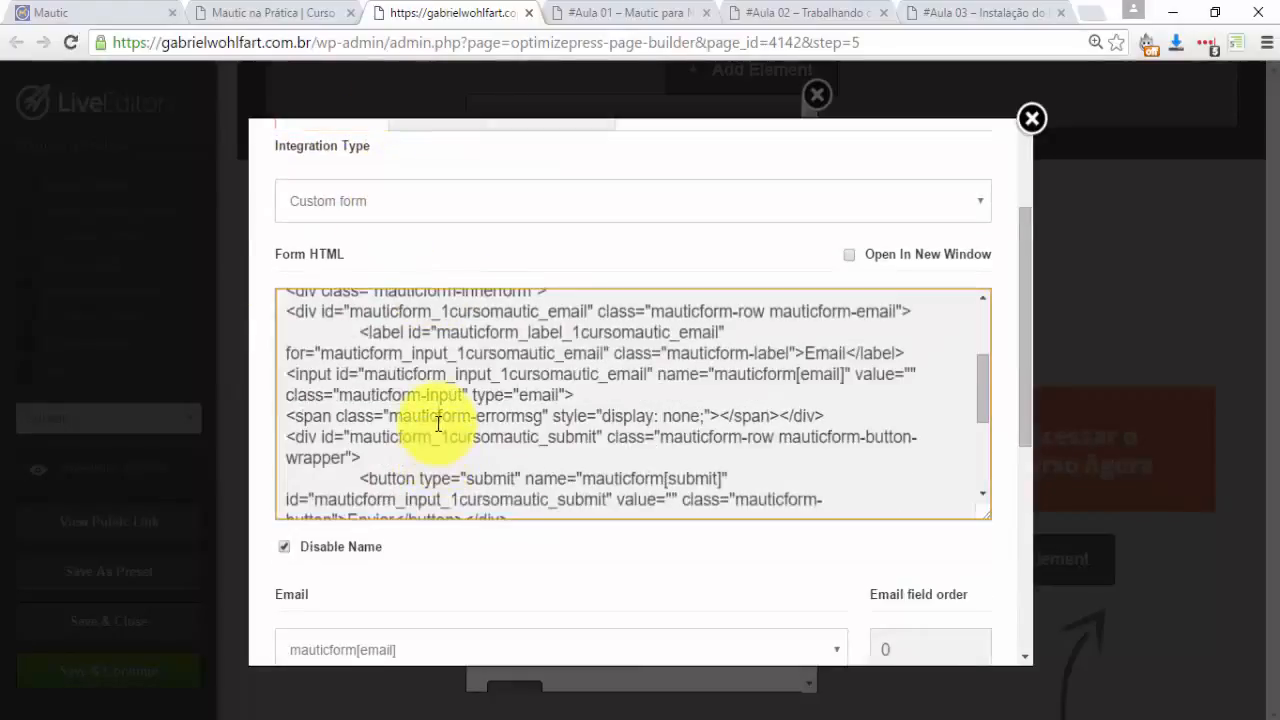
# Replace the opt-in form HTML with the pasted Mautic form code, then insert and update the popup.
pyautogui.hotkey('ctrl', 'a')
pyautogui.press('Delete')
pyautogui.hotkey('ctrl', 'v')
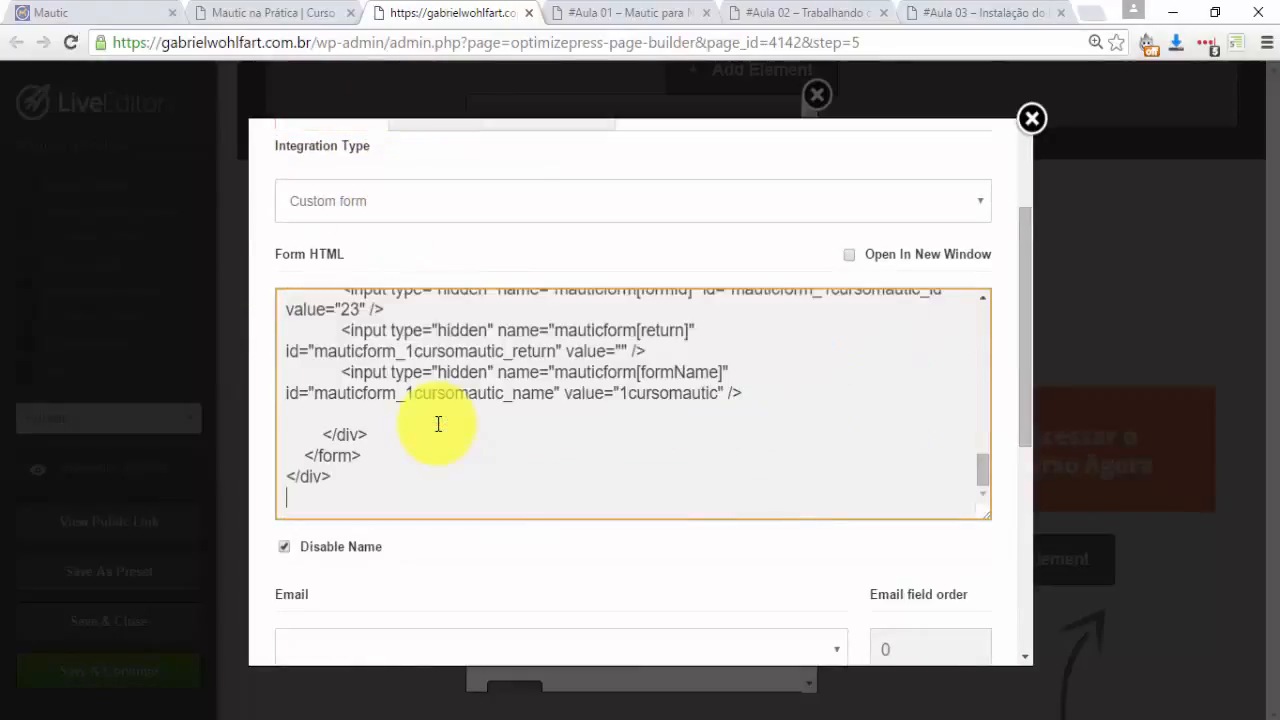
pyautogui.scroll(-2, 556, 454)
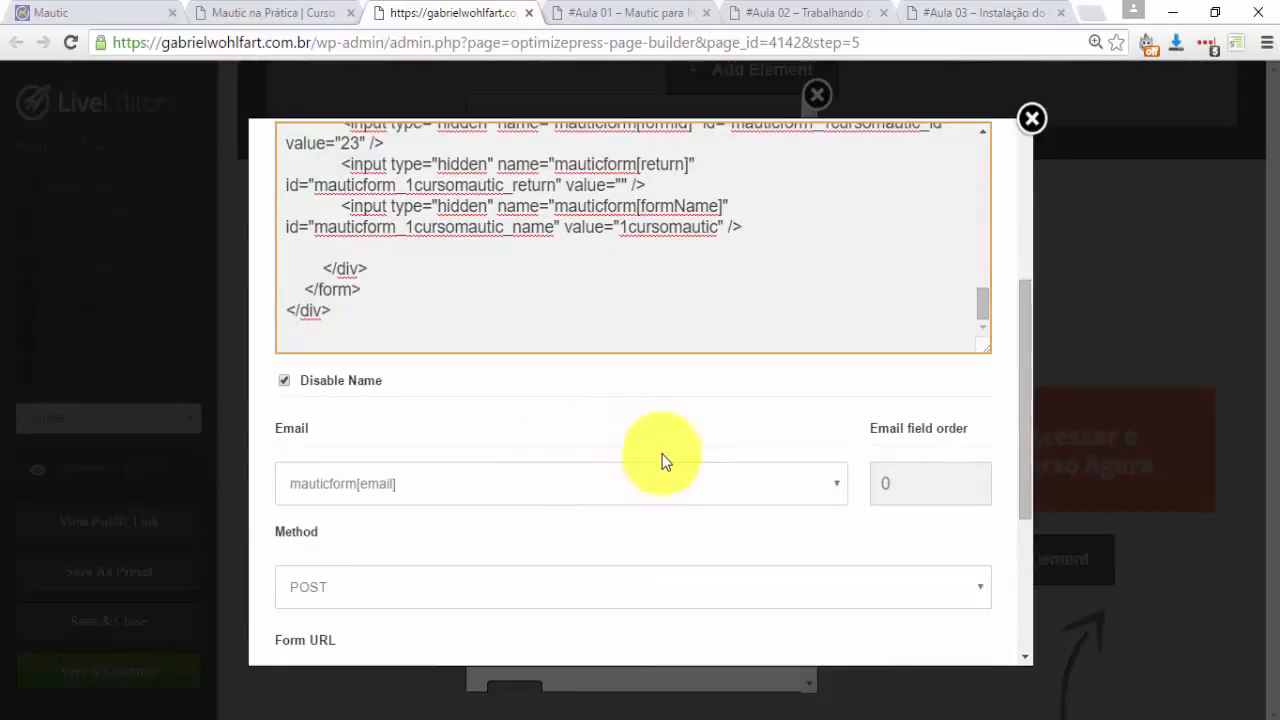
pyautogui.scroll(-2, 662, 460)
pyautogui.scroll(-2, 658, 445)
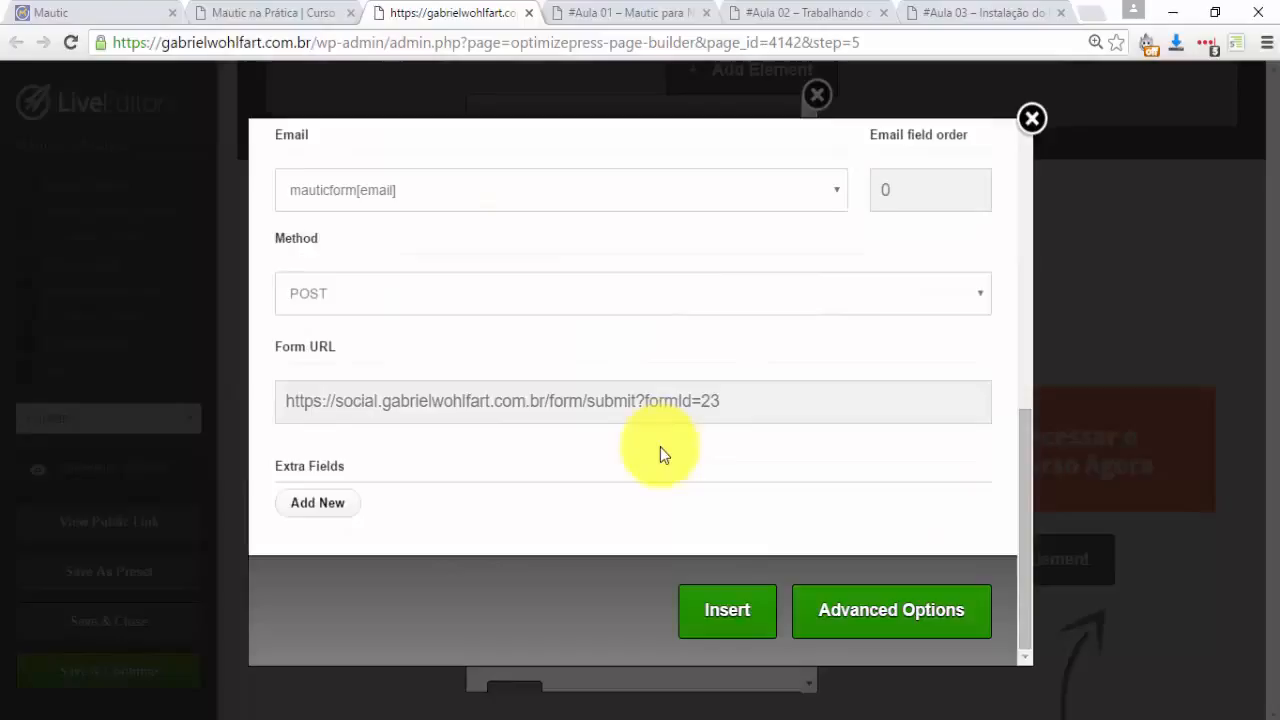
pyautogui.click(750, 610)
pyautogui.scroll(-2, 726, 566)
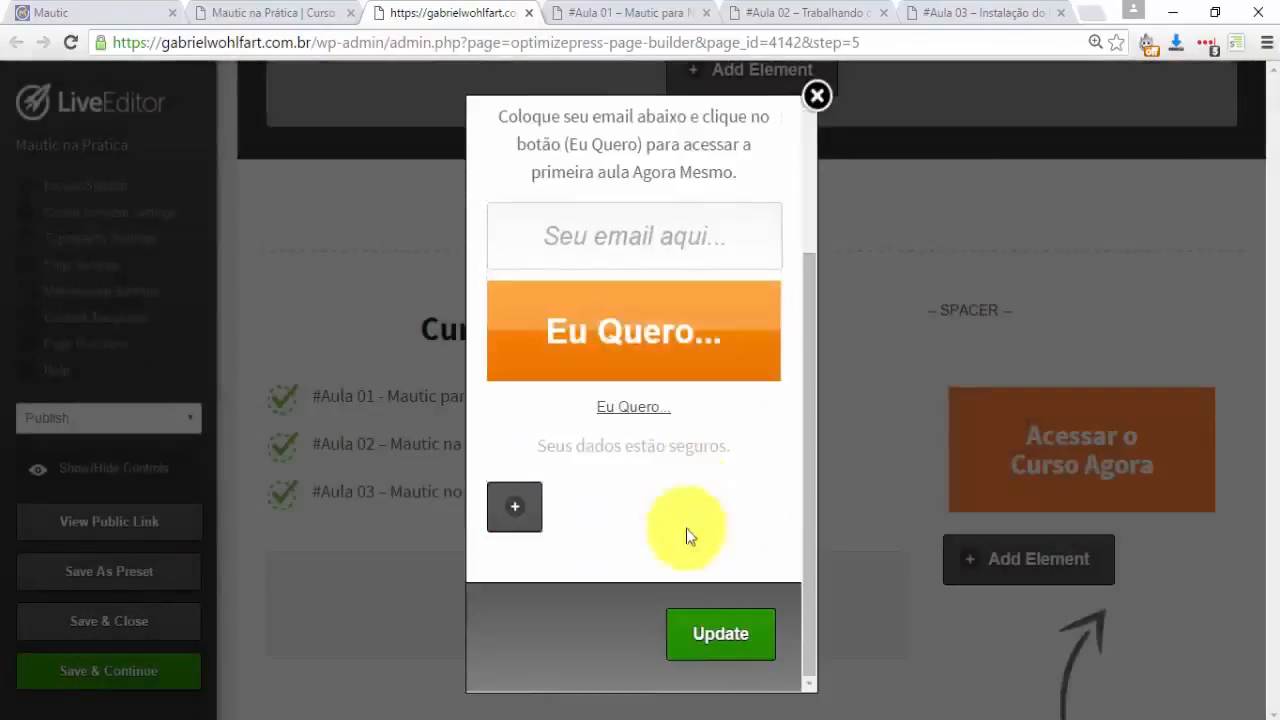
pyautogui.click(722, 640)
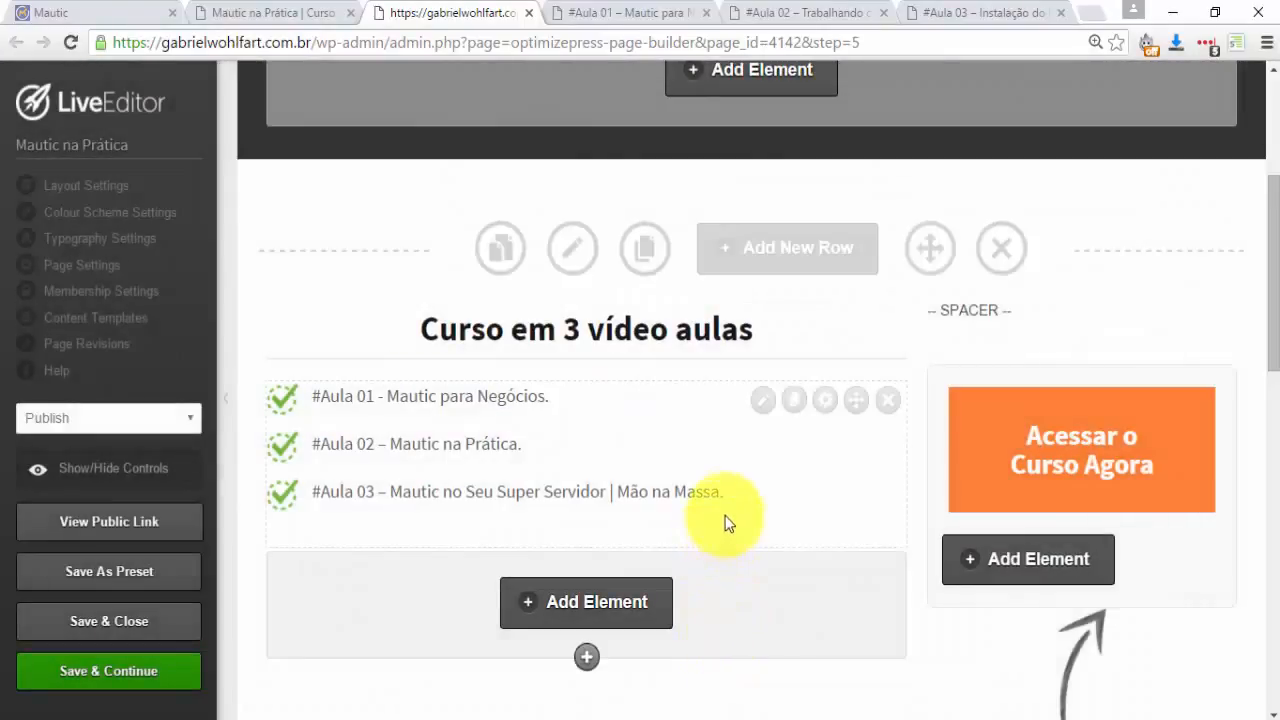
# Replace the Eu Quero form's HTML with the Mautic form code, insert it, and Save & Close the editor.
pyautogui.scroll(-10, 735, 512)
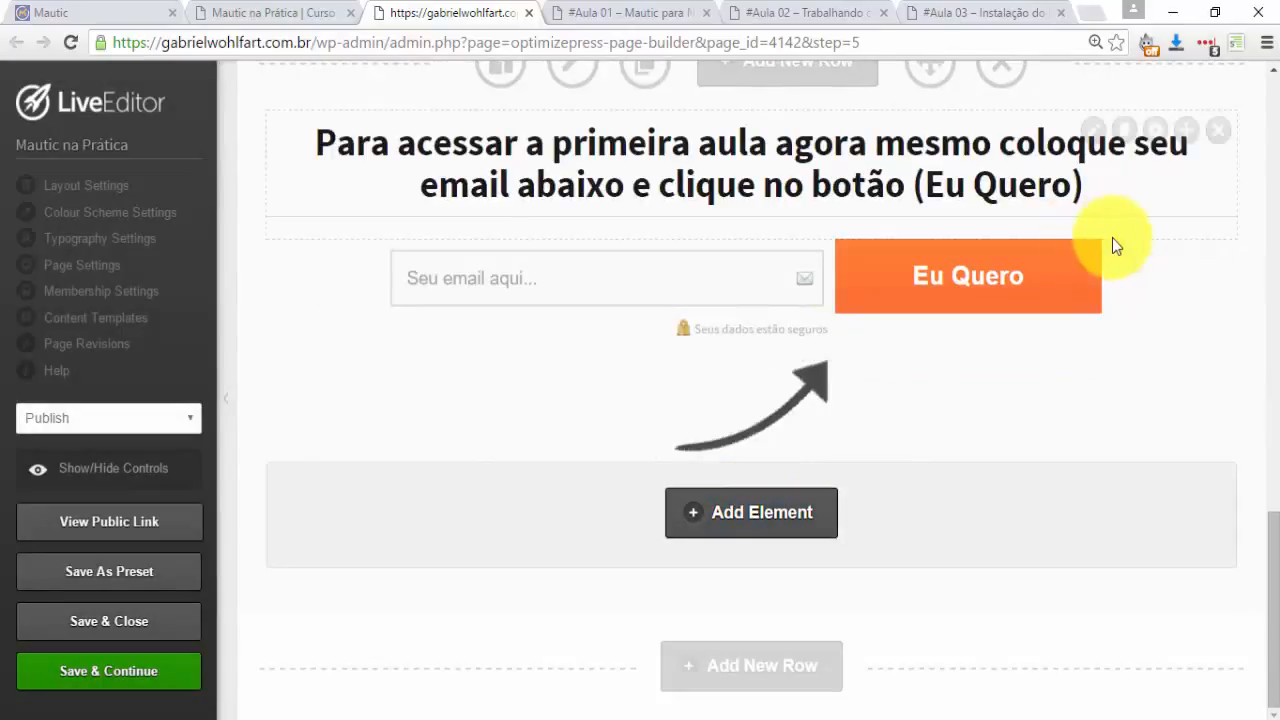
pyautogui.moveTo(1099, 266)
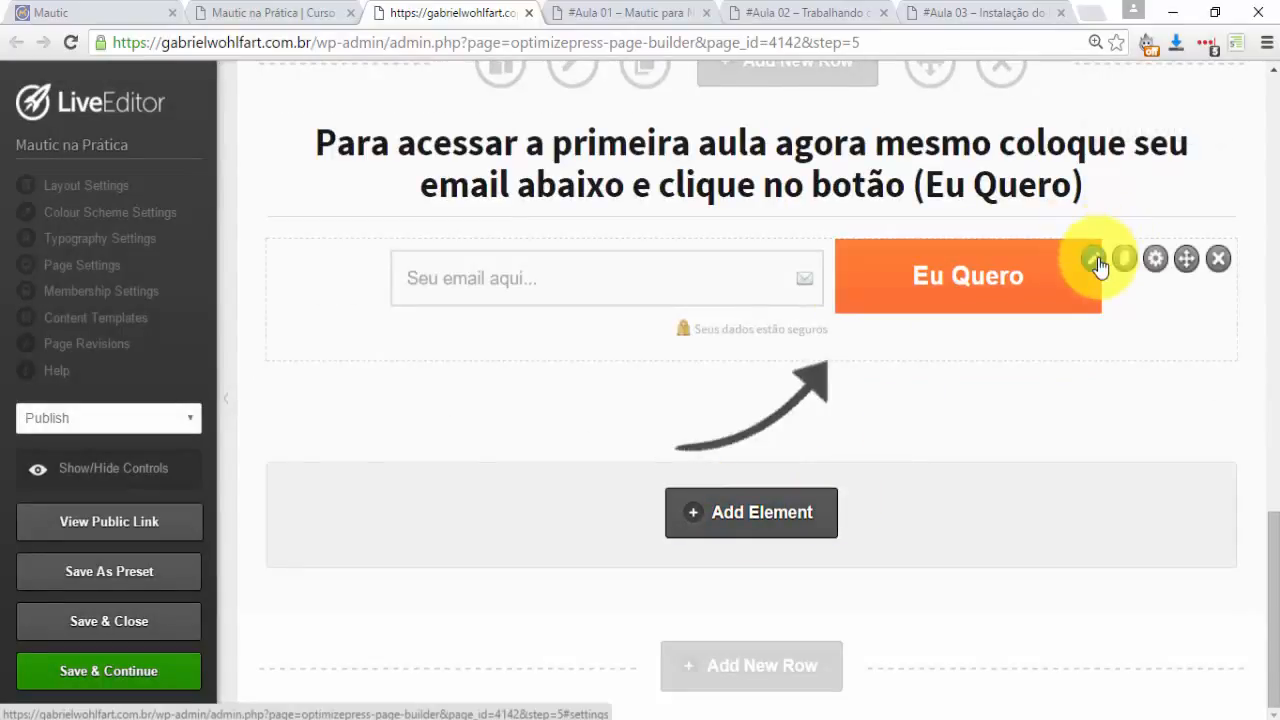
pyautogui.click(1097, 263)
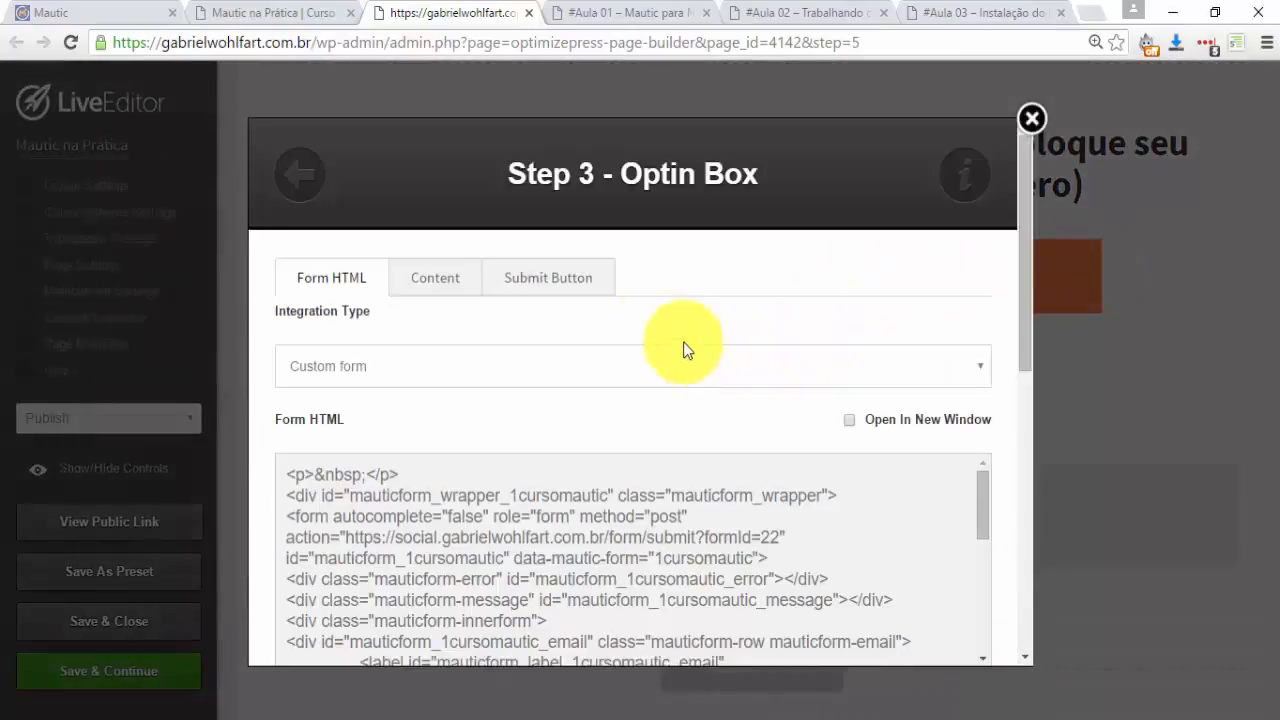
pyautogui.scroll(-15, 475, 470)
pyautogui.click(459, 541)
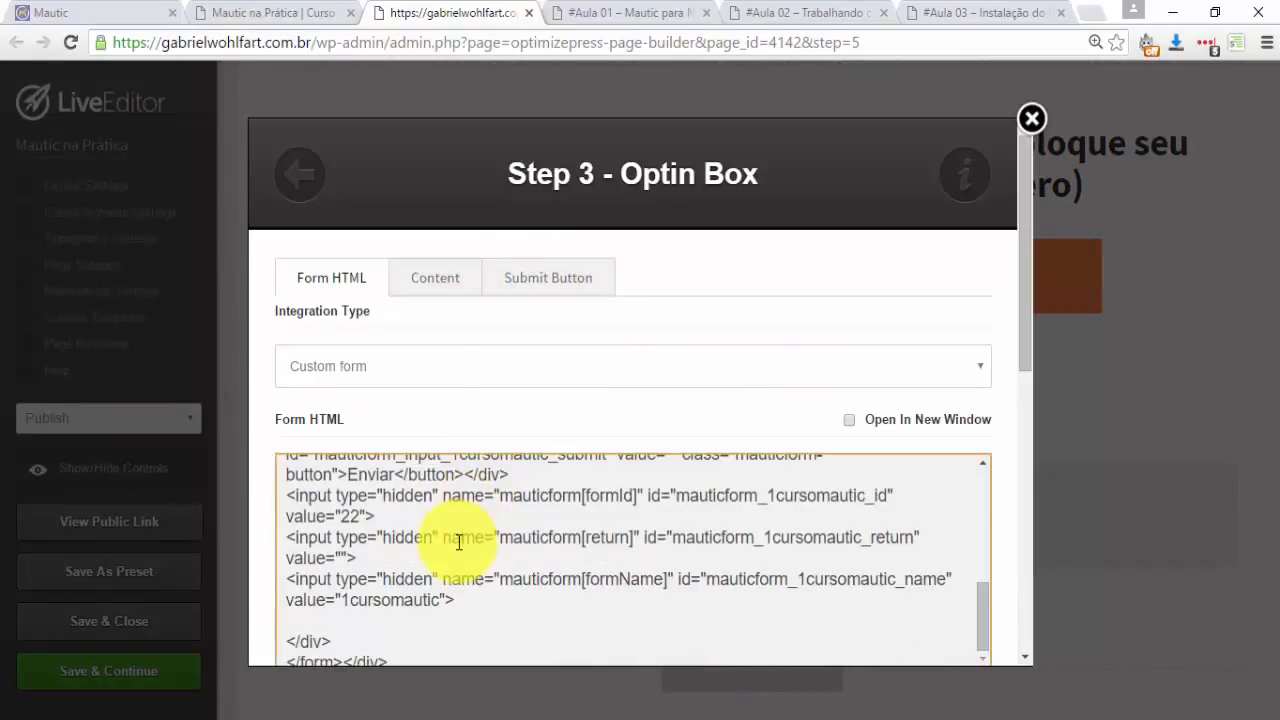
pyautogui.hotkey('ctrl', 'a')
pyautogui.press('BackSpace')
pyautogui.hotkey('ctrl', 'v')
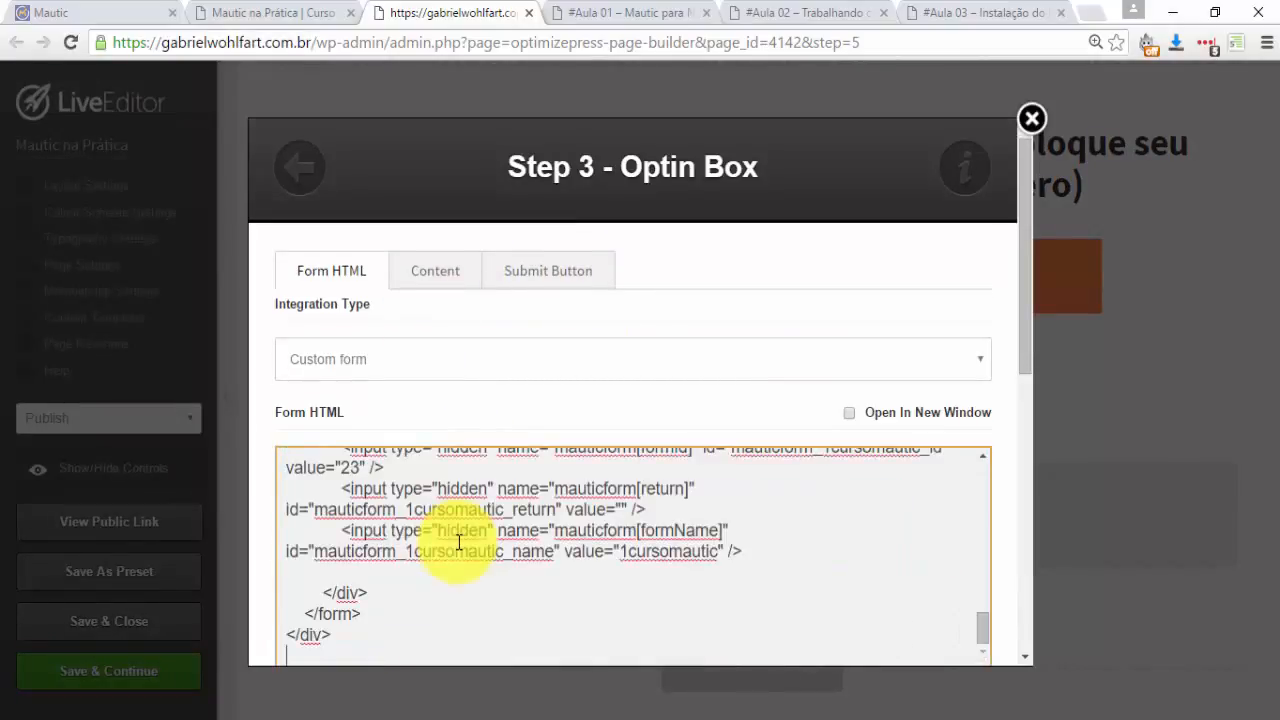
pyautogui.scroll(-3, 591, 523)
pyautogui.scroll(-3, 606, 529)
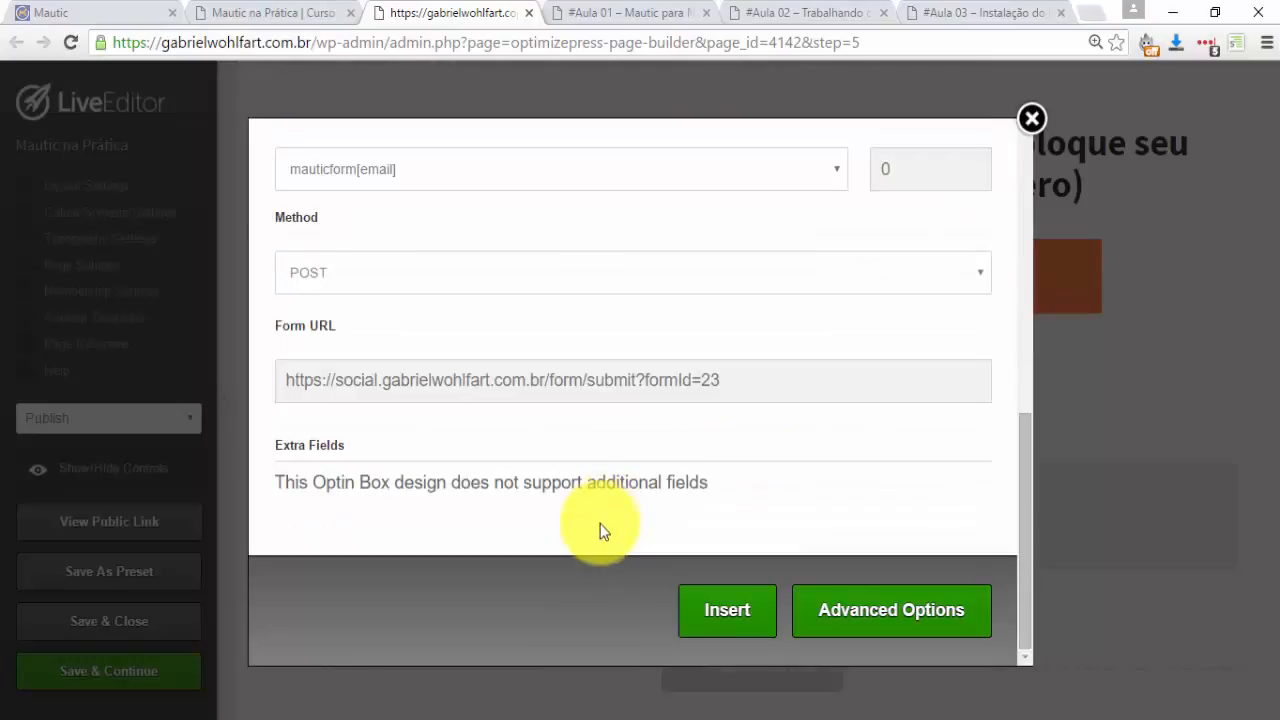
pyautogui.click(720, 612)
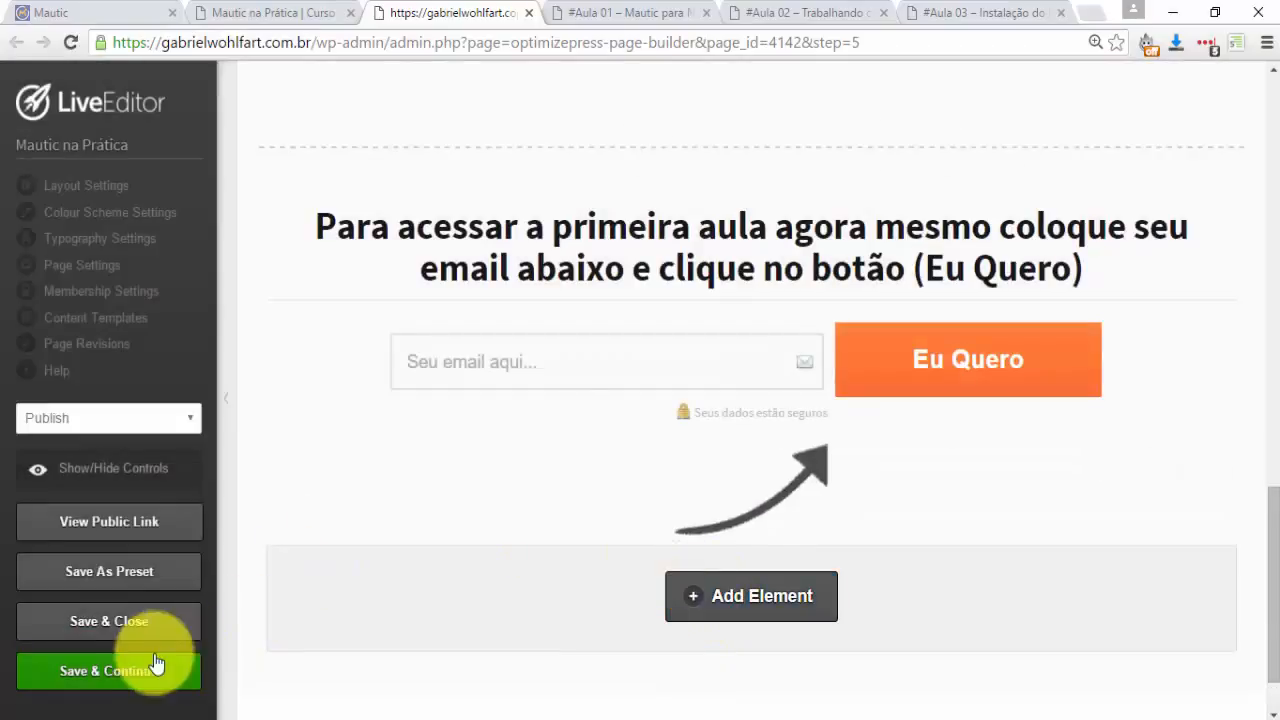
pyautogui.click(105, 625)
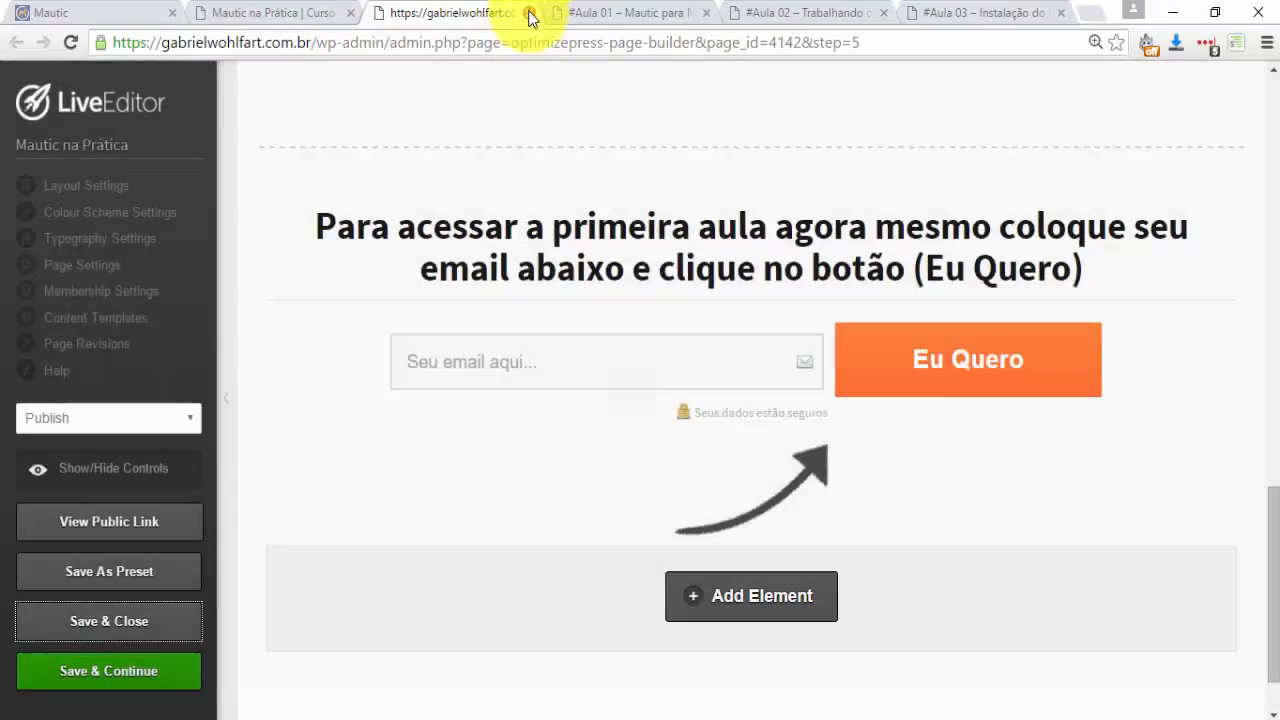
pyautogui.click(530, 13)
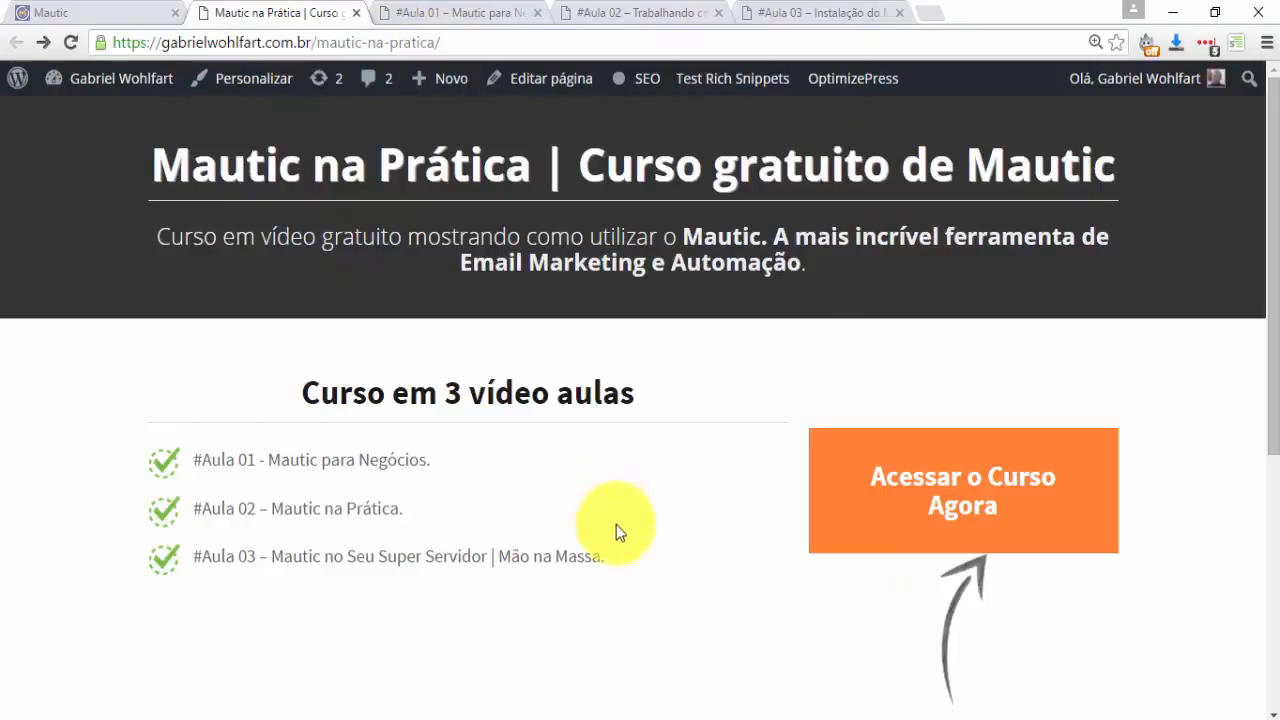
# Close the Mautic form's embed-code window and return to the course landing page.
pyautogui.scroll(-3, 600, 535)
pyautogui.scroll(-1, 590, 545)
pyautogui.scroll(3, 586, 531)
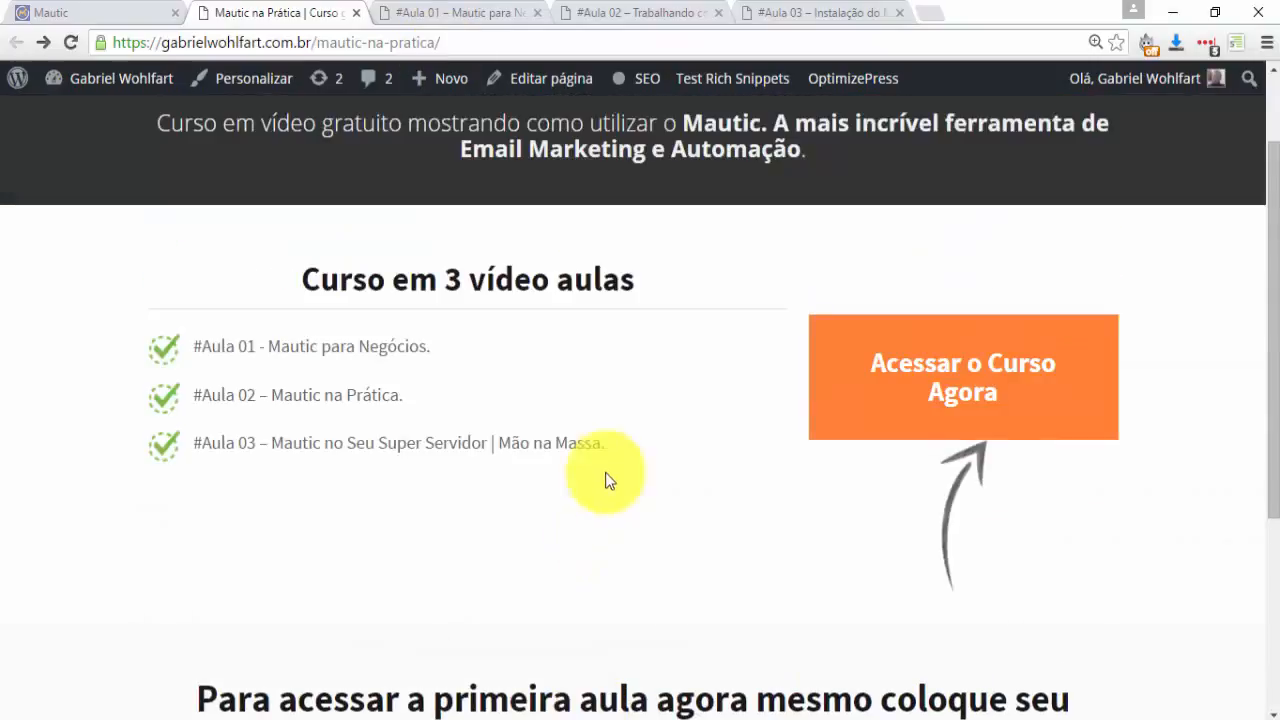
pyautogui.click(121, 14)
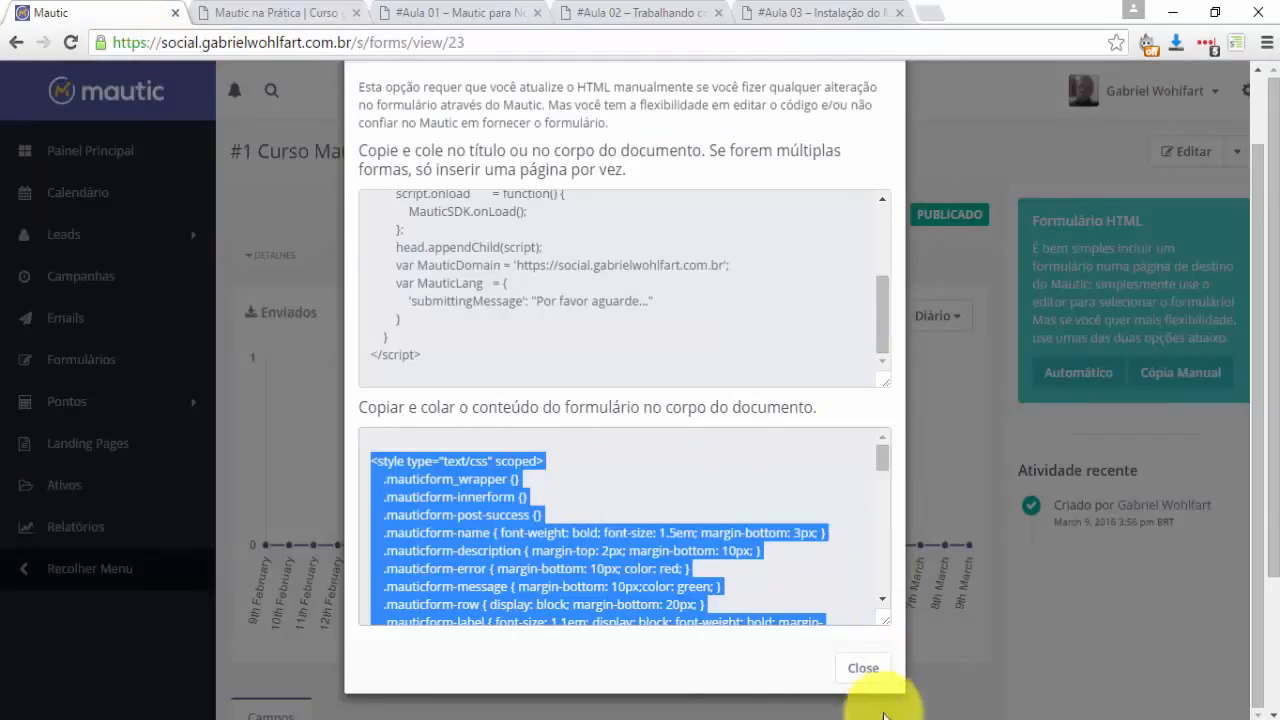
pyautogui.click(865, 670)
pyautogui.click(255, 13)
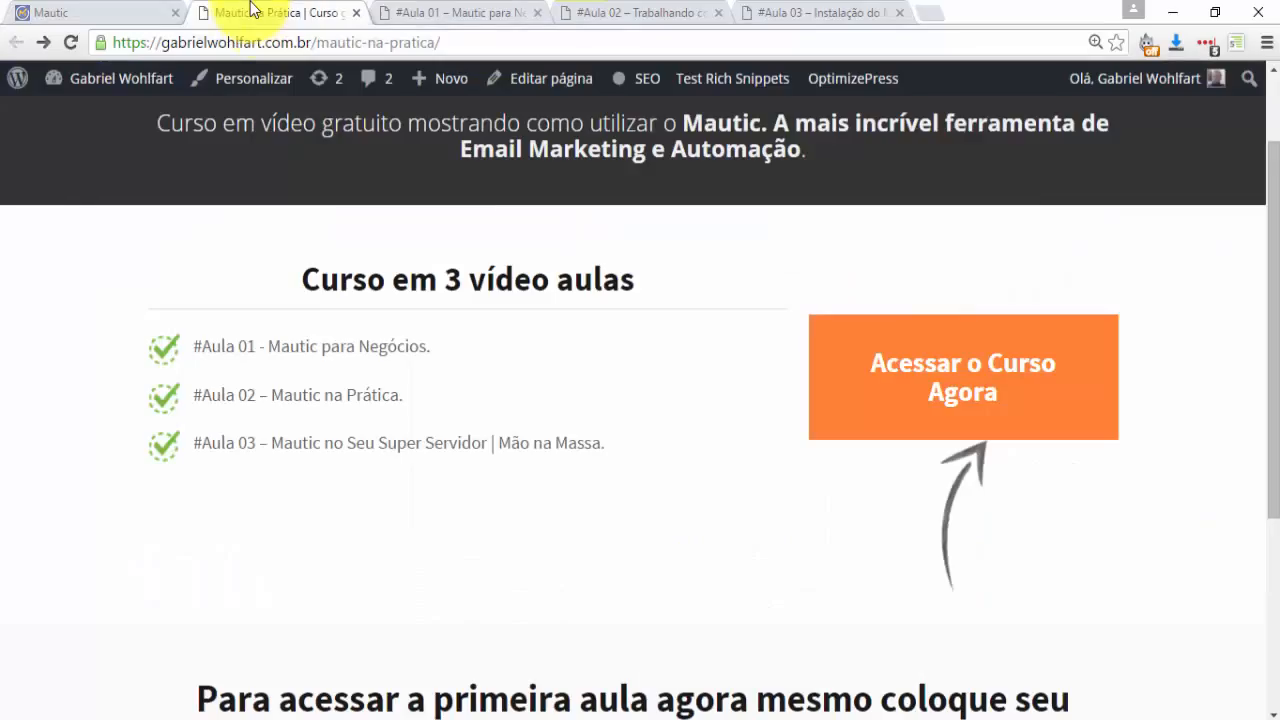
# Submit the saved email address through the 'Acessar o Curso Agora' popup's Eu Quero form.
pyautogui.click(967, 385)
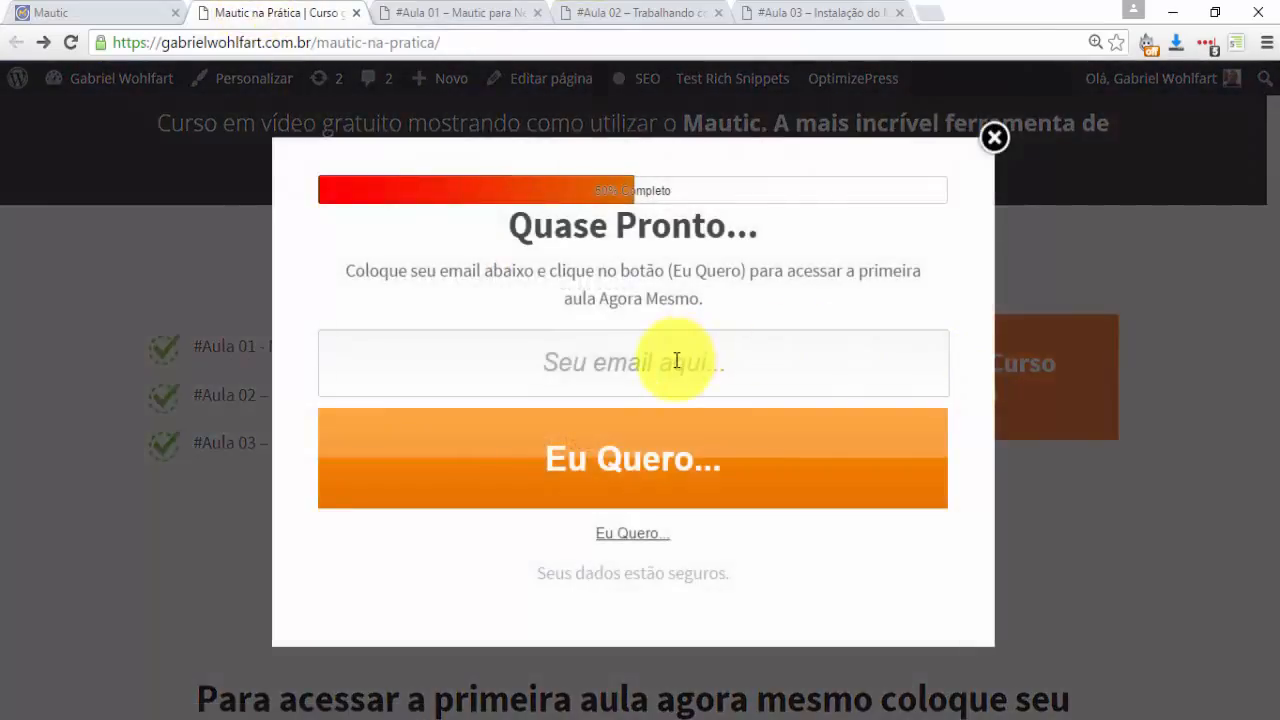
pyautogui.click(647, 357)
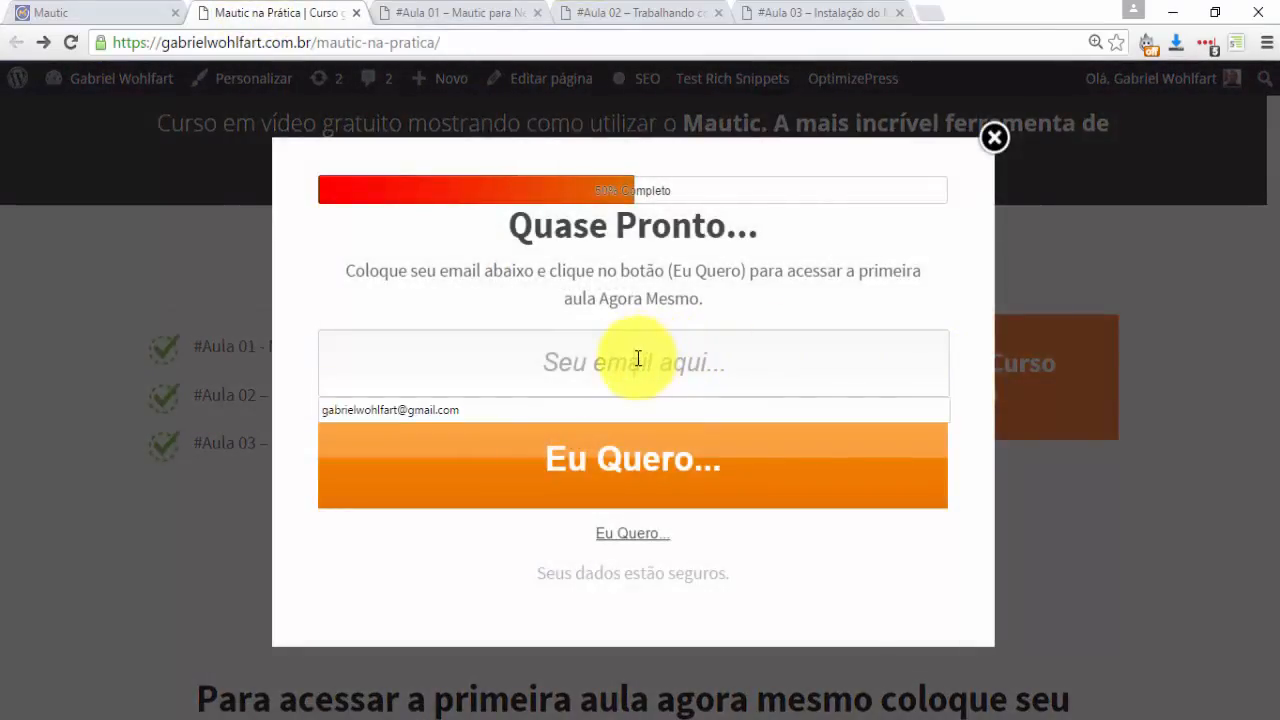
pyautogui.click(600, 406)
pyautogui.click(620, 468)
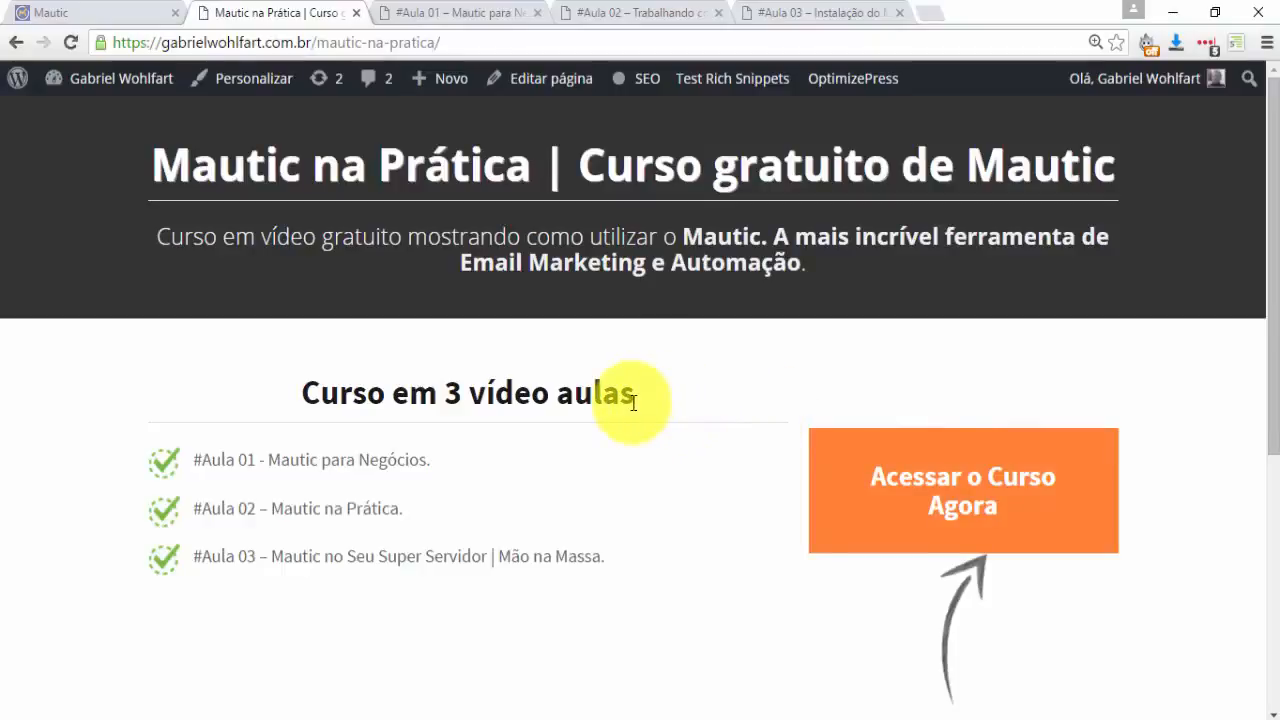
pyautogui.click(85, 12)
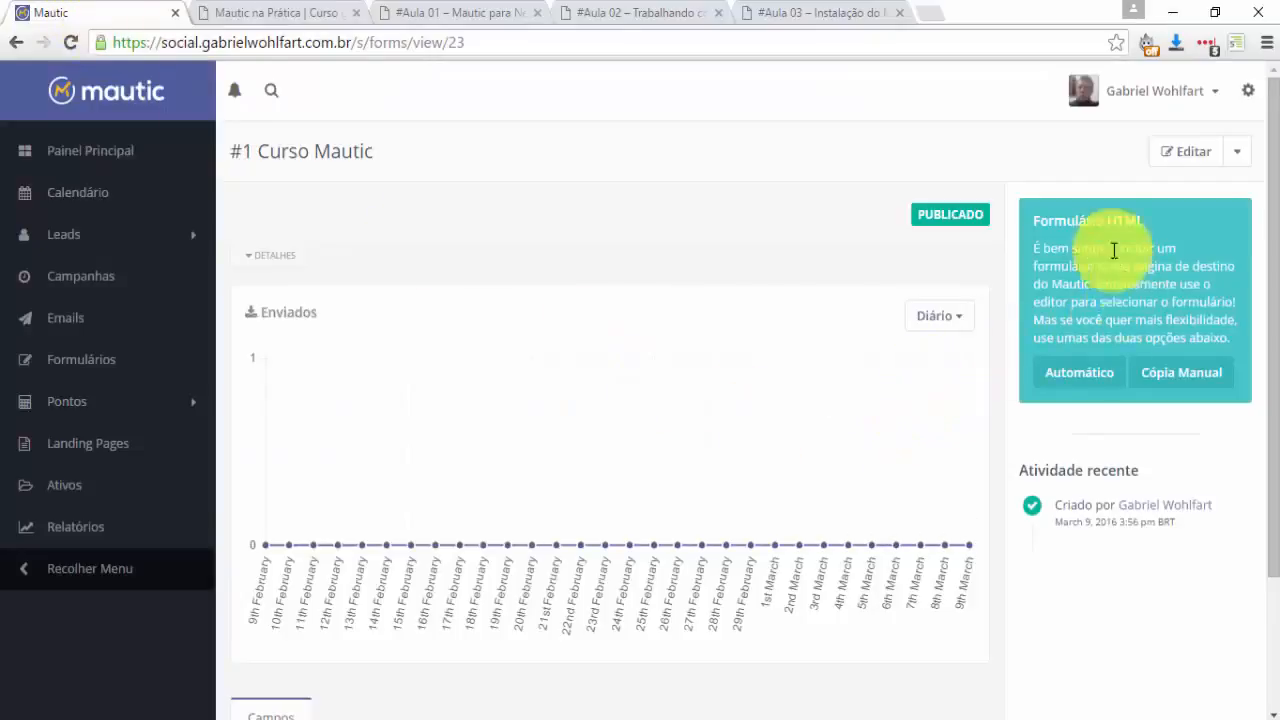
# Set the form's success action to Exibir mensagem 'Inscrição realizada. Mandei a primeira aula para seu email.' and save.
pyautogui.click(1170, 160)
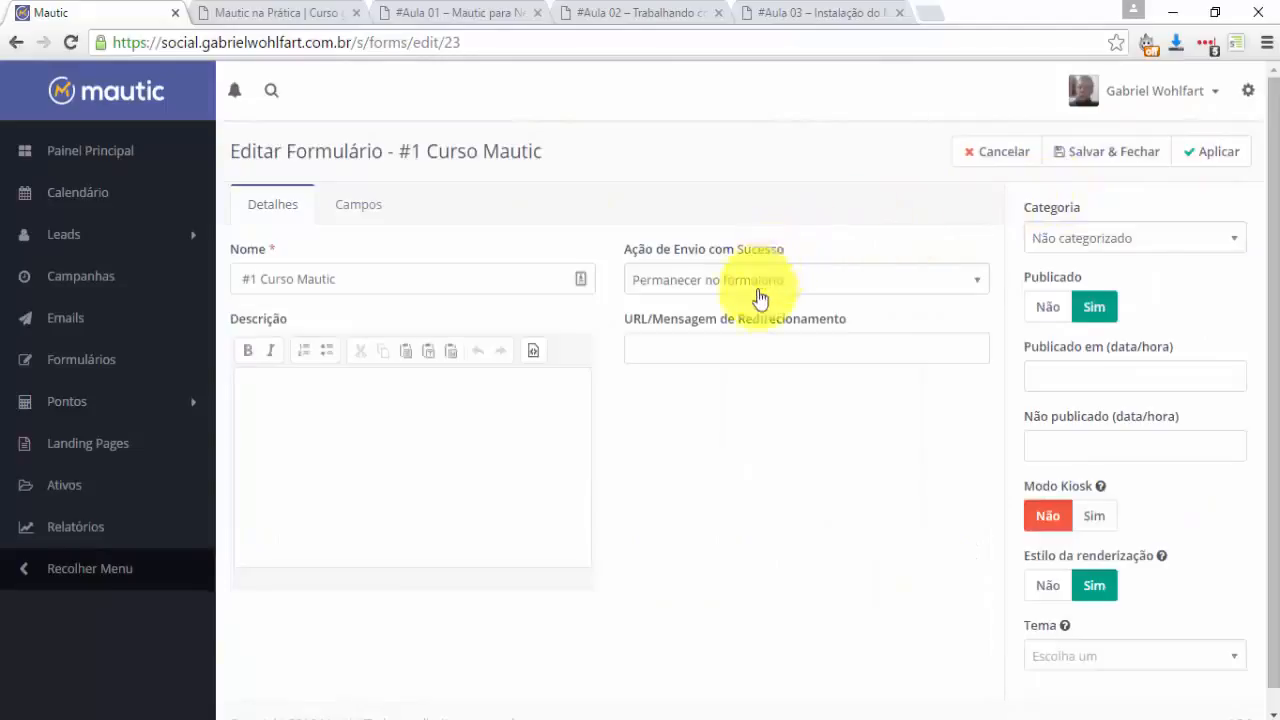
pyautogui.click(798, 282)
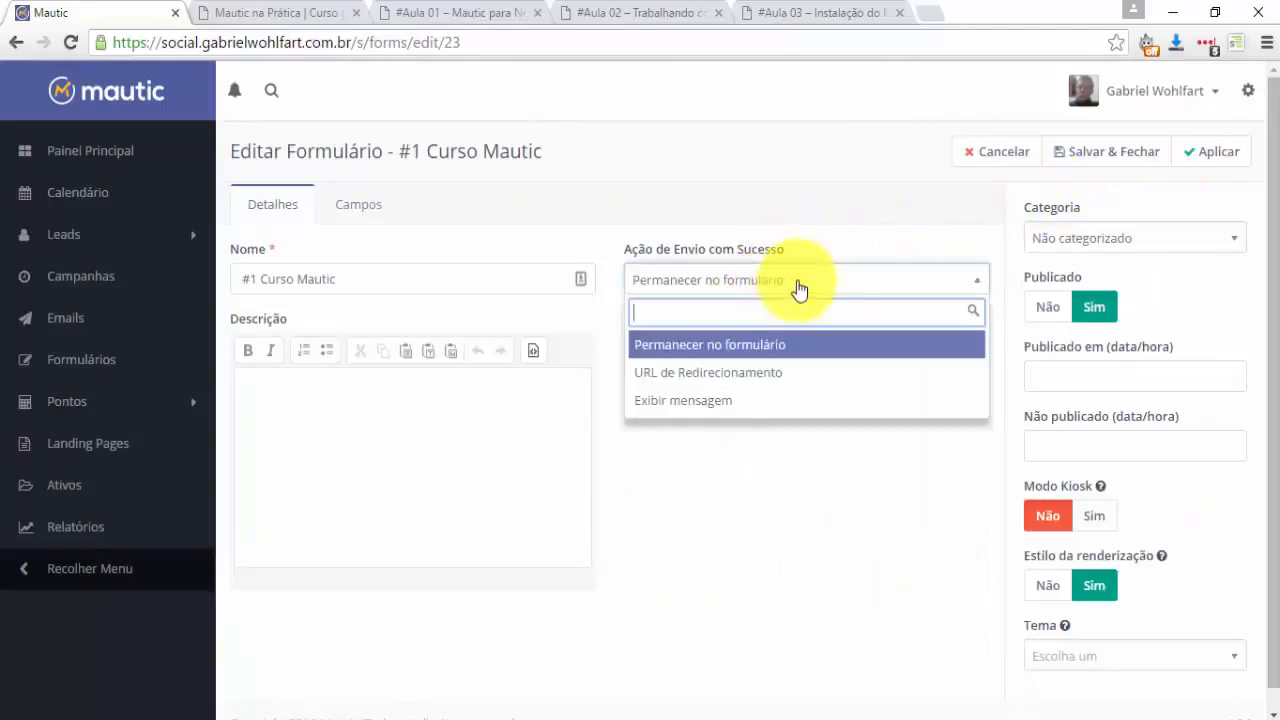
pyautogui.click(712, 403)
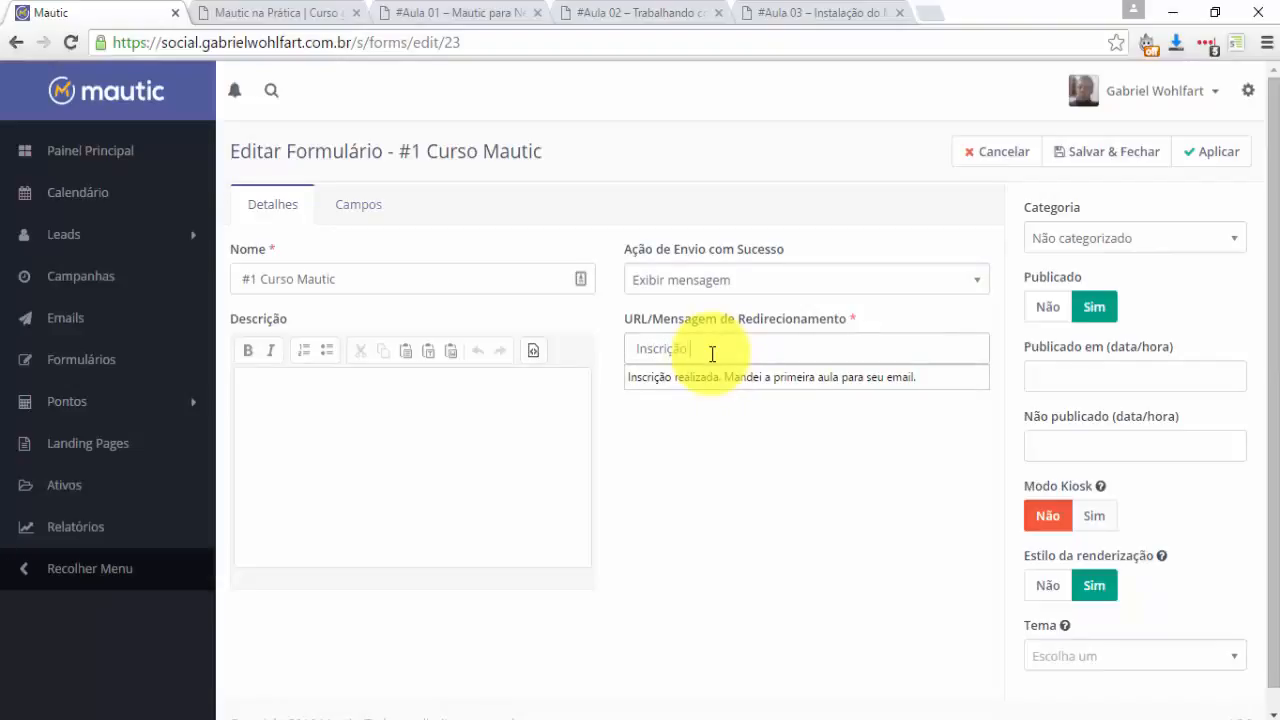
pyautogui.click(767, 379)
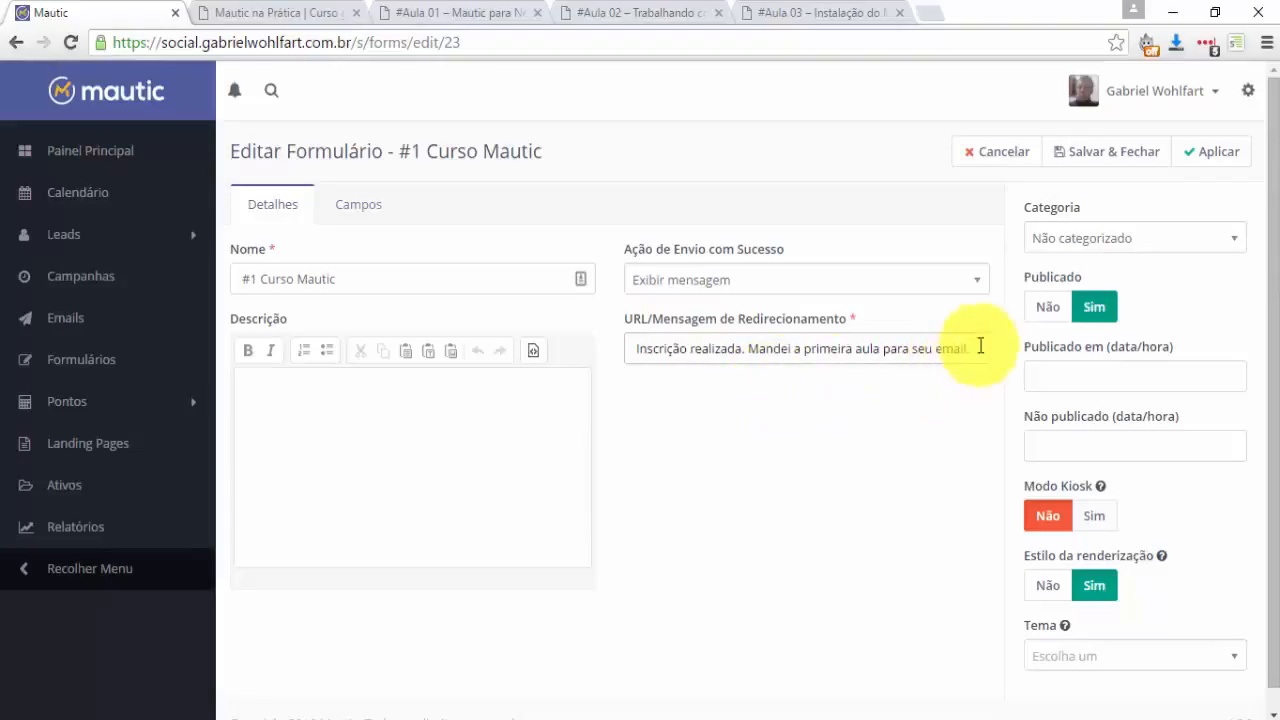
pyautogui.click(1089, 151)
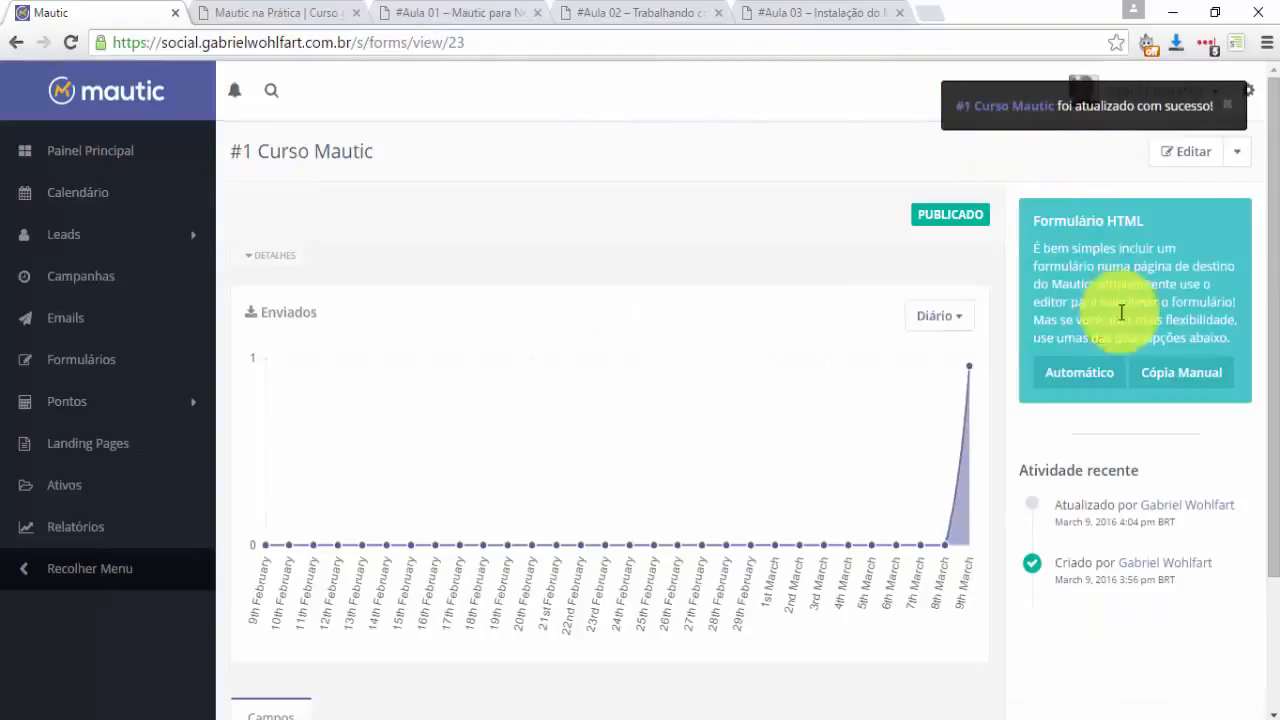
pyautogui.click(300, 12)
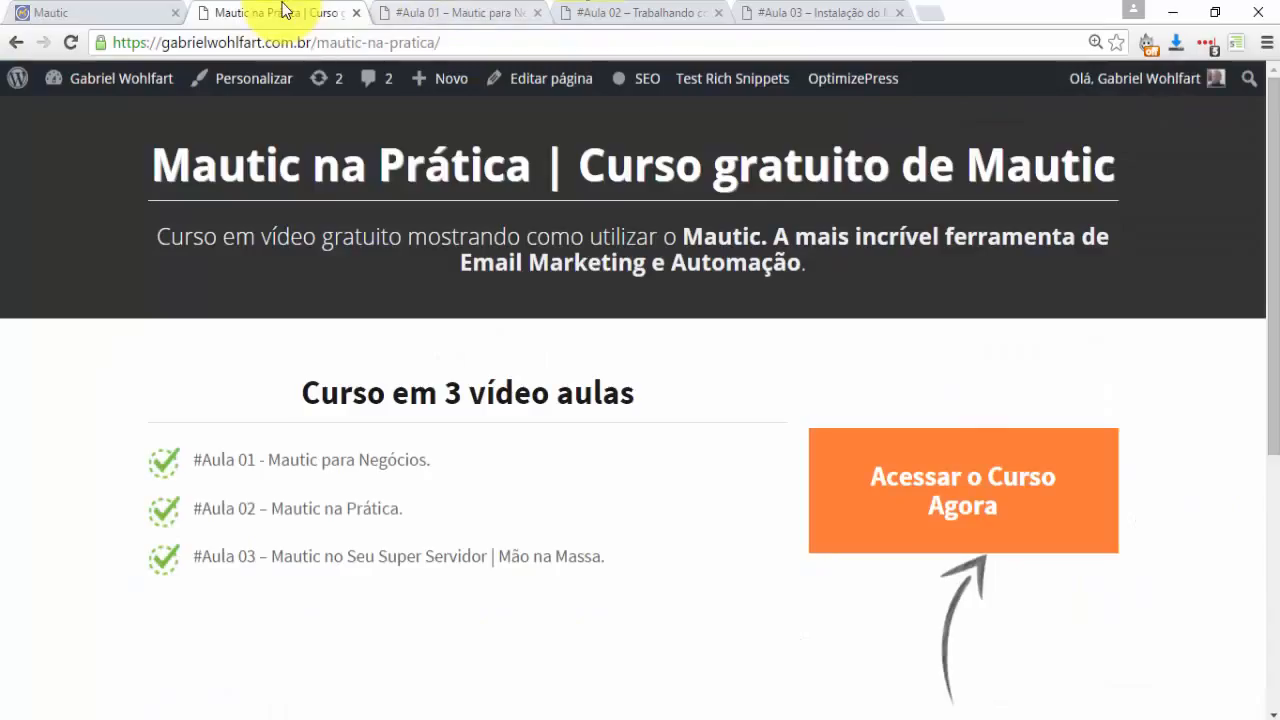
# Open the 'Acessar o Curso Agora' popup, pick the saved email, and submit with Eu Quero.
pyautogui.click(935, 495)
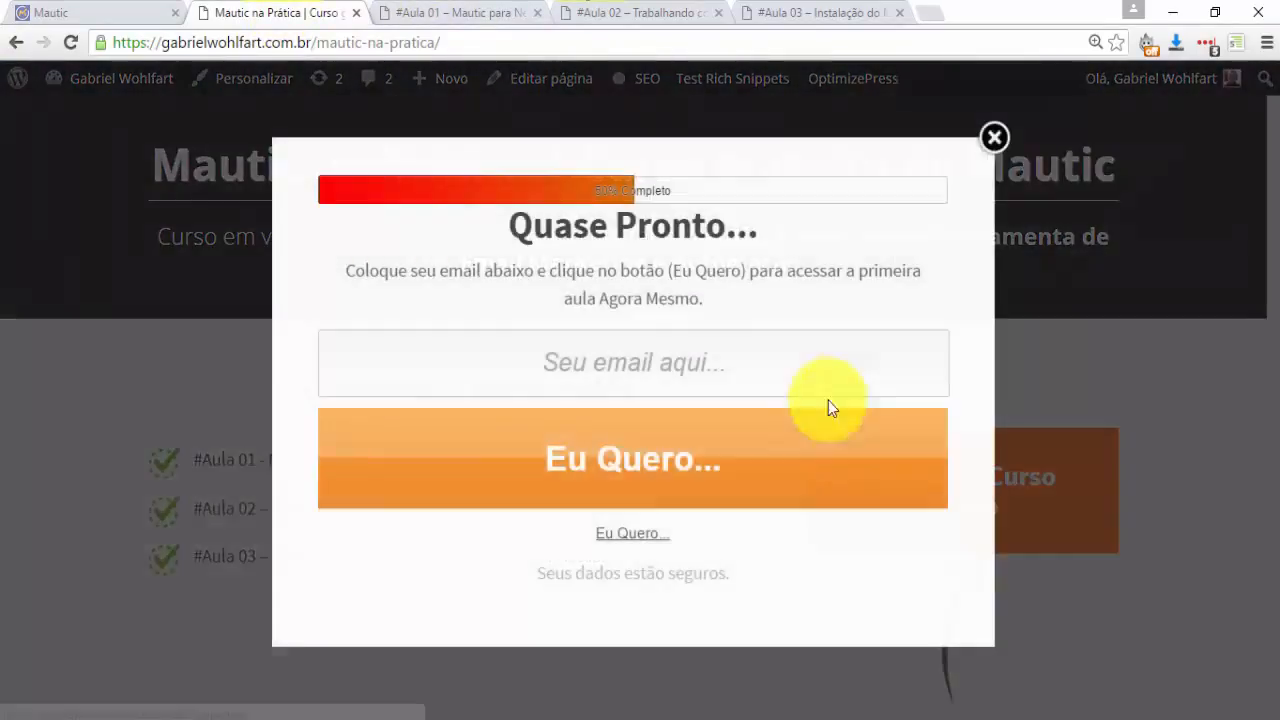
pyautogui.click(606, 371)
pyautogui.click(571, 409)
pyautogui.click(622, 465)
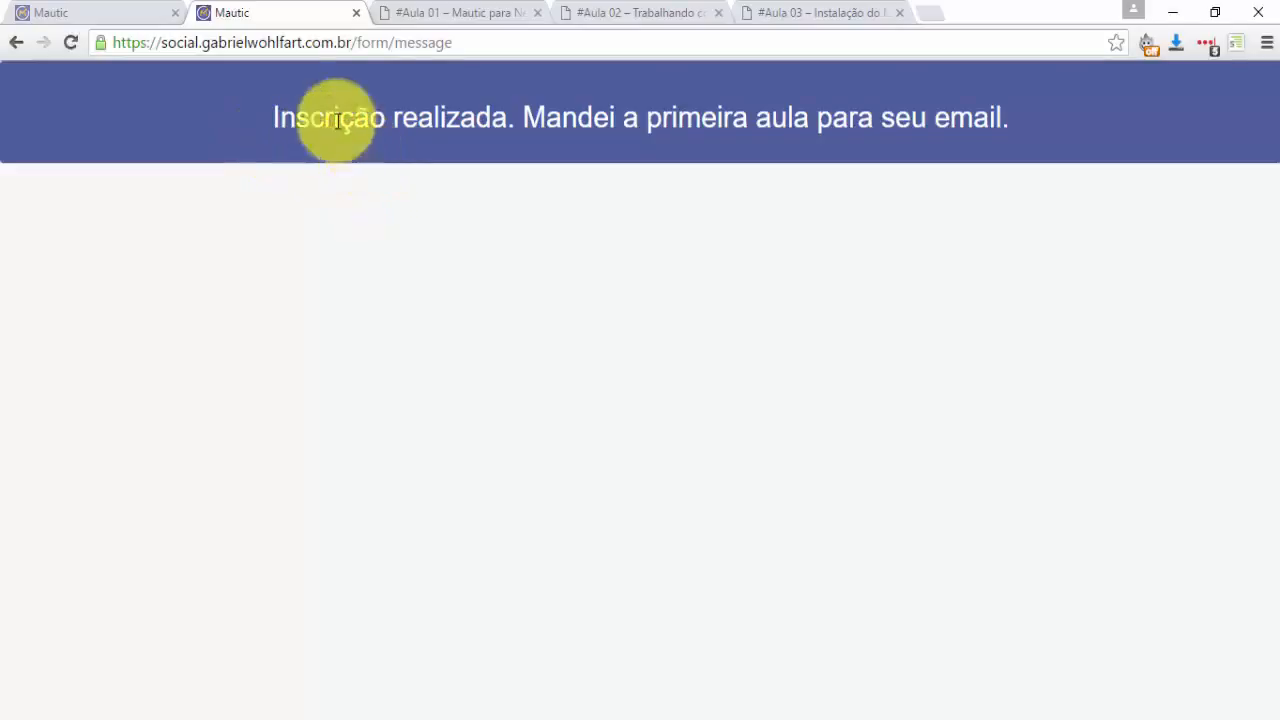
# Go back from the confirmation page to the landing page, then switch to the Mautic dashboard.
pyautogui.click(16, 42)
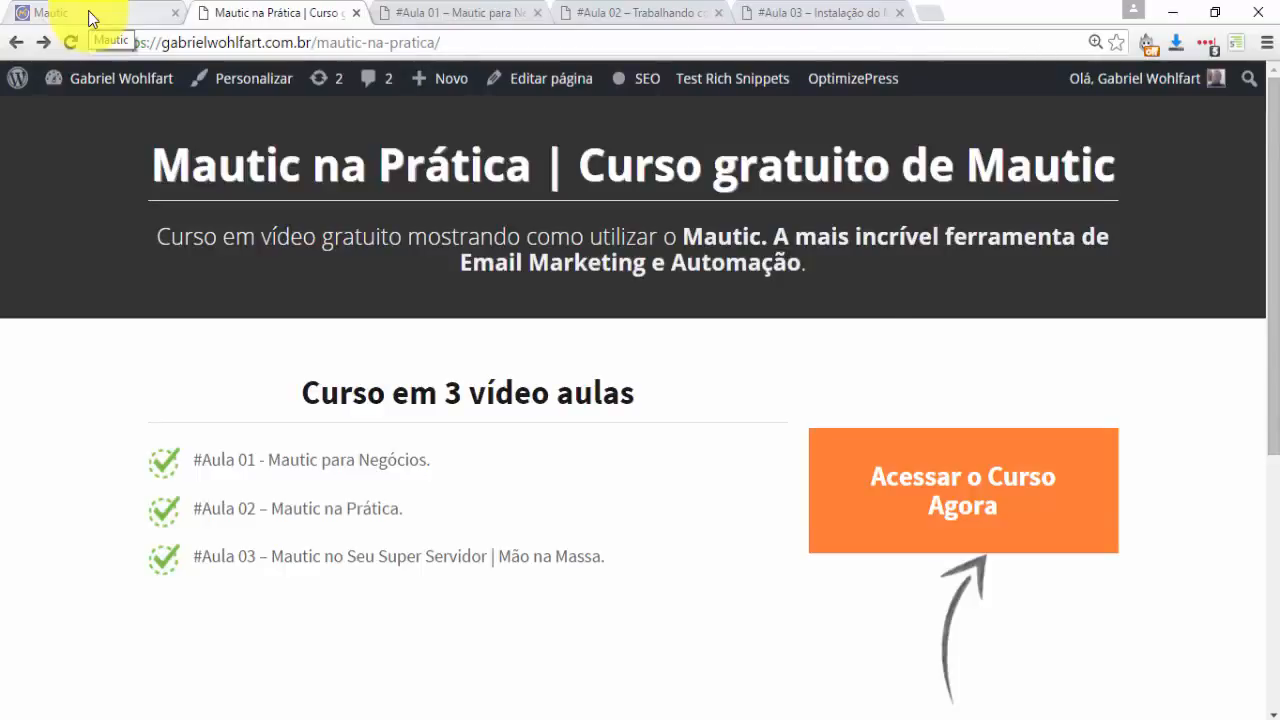
pyautogui.click(88, 10)
pyautogui.hotkey('ctrl', 'Tab')
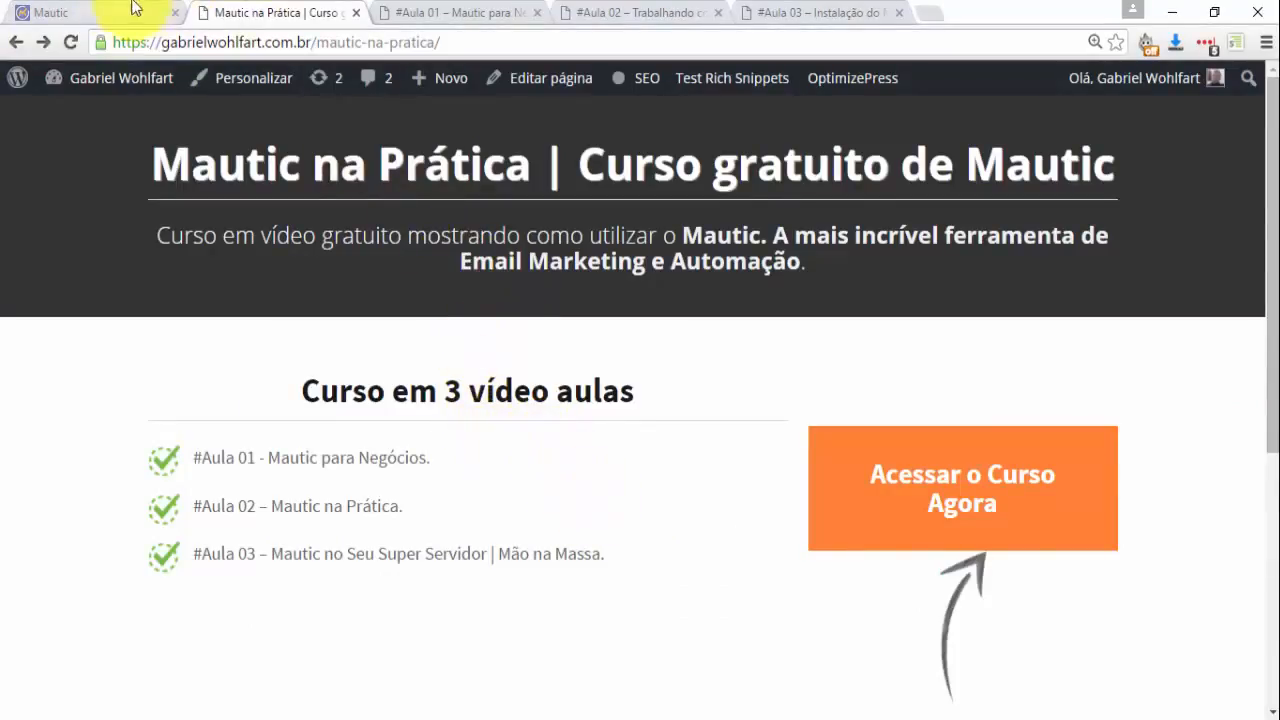
pyautogui.click(90, 10)
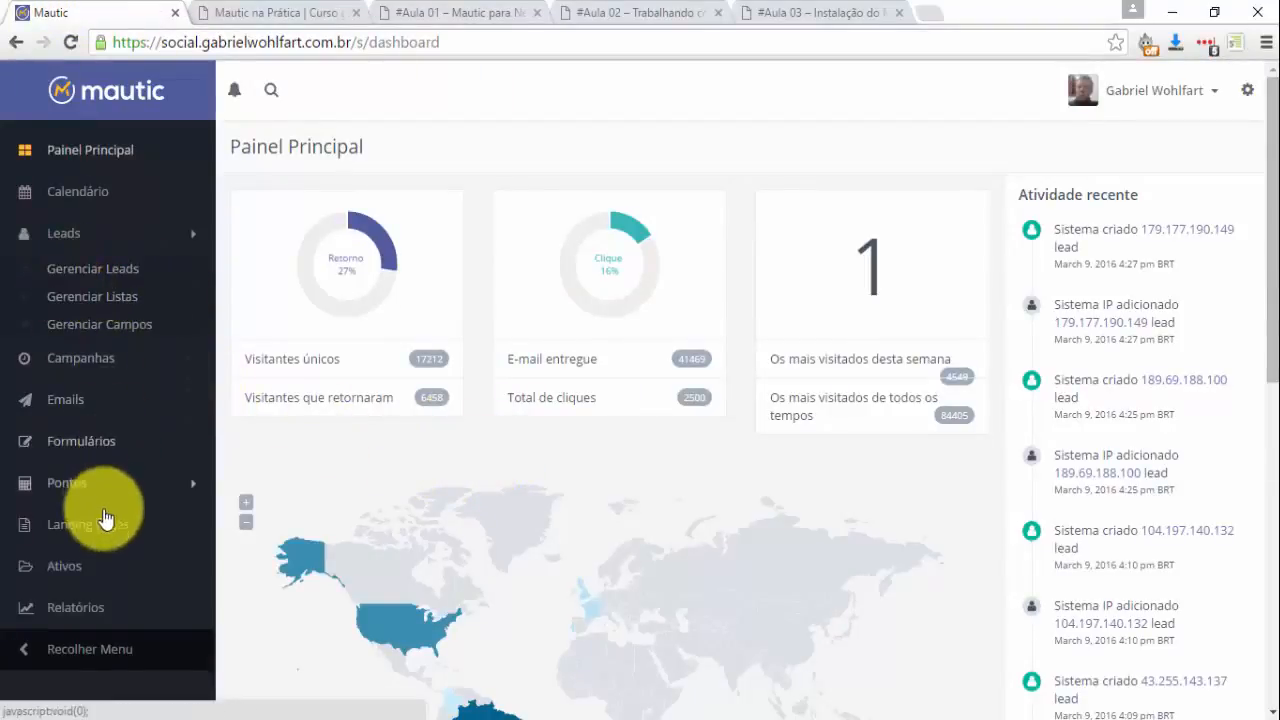
pyautogui.click(250, 18)
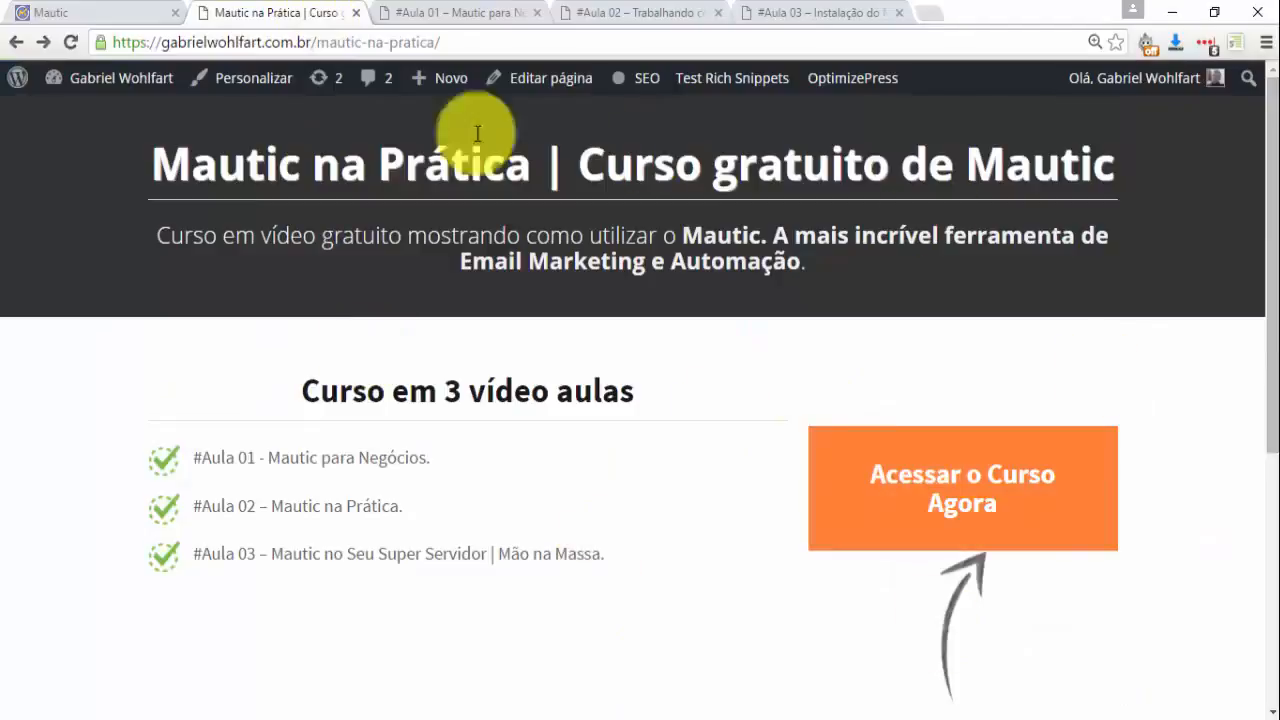
pyautogui.click(80, 12)
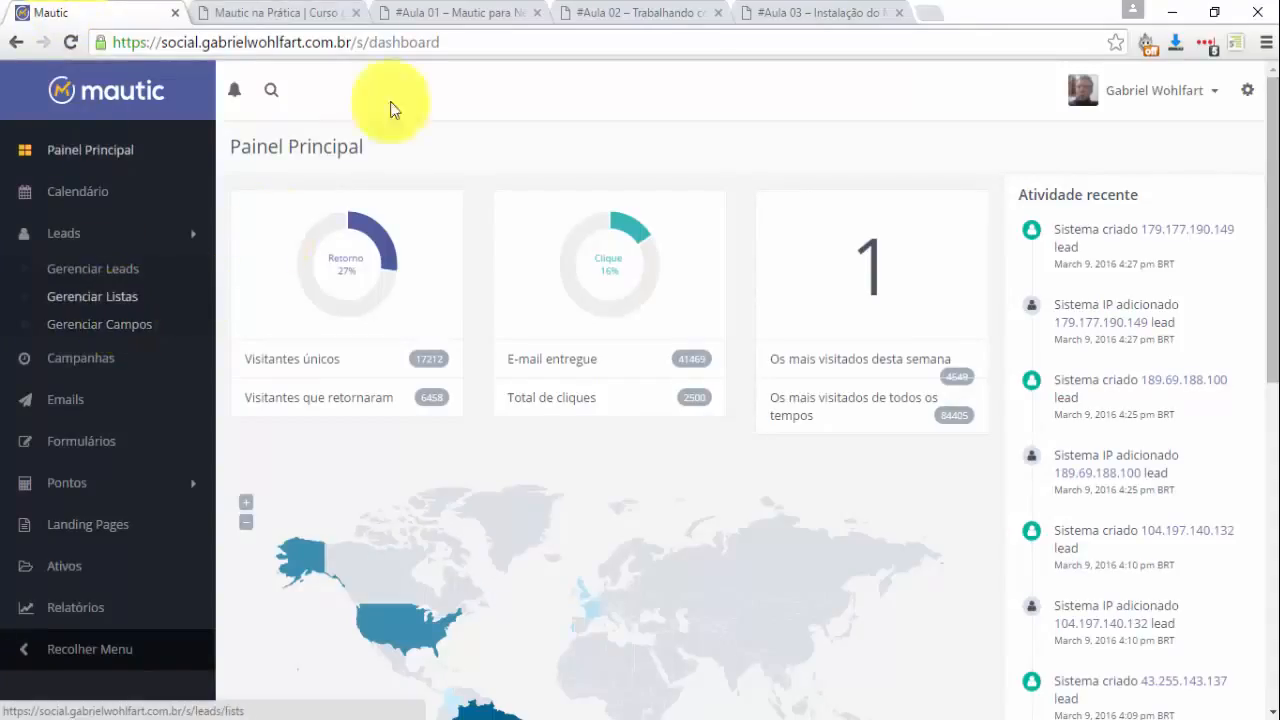
pyautogui.click(458, 9)
pyautogui.click(650, 9)
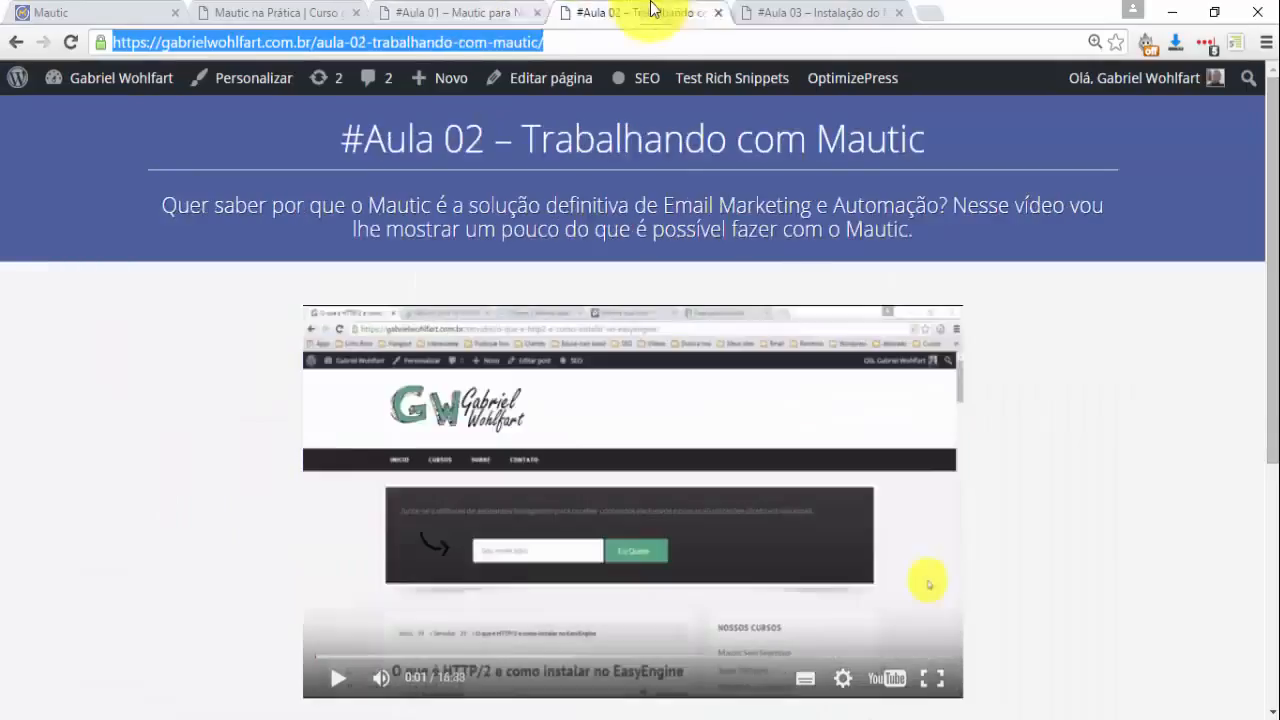
pyautogui.click(802, 10)
pyautogui.click(75, 10)
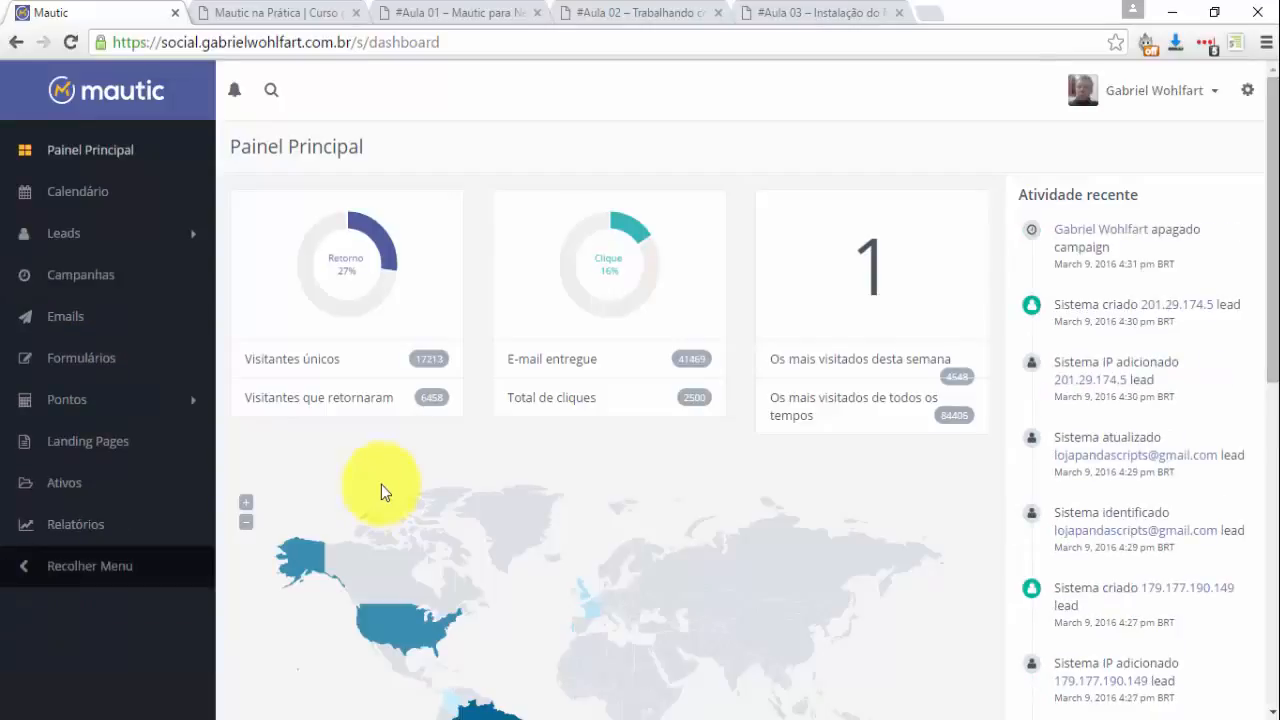
# Create a new campaign with Publicado set to Sim and the name '#1 Curso Mautic' from autocomplete.
pyautogui.click(68, 280)
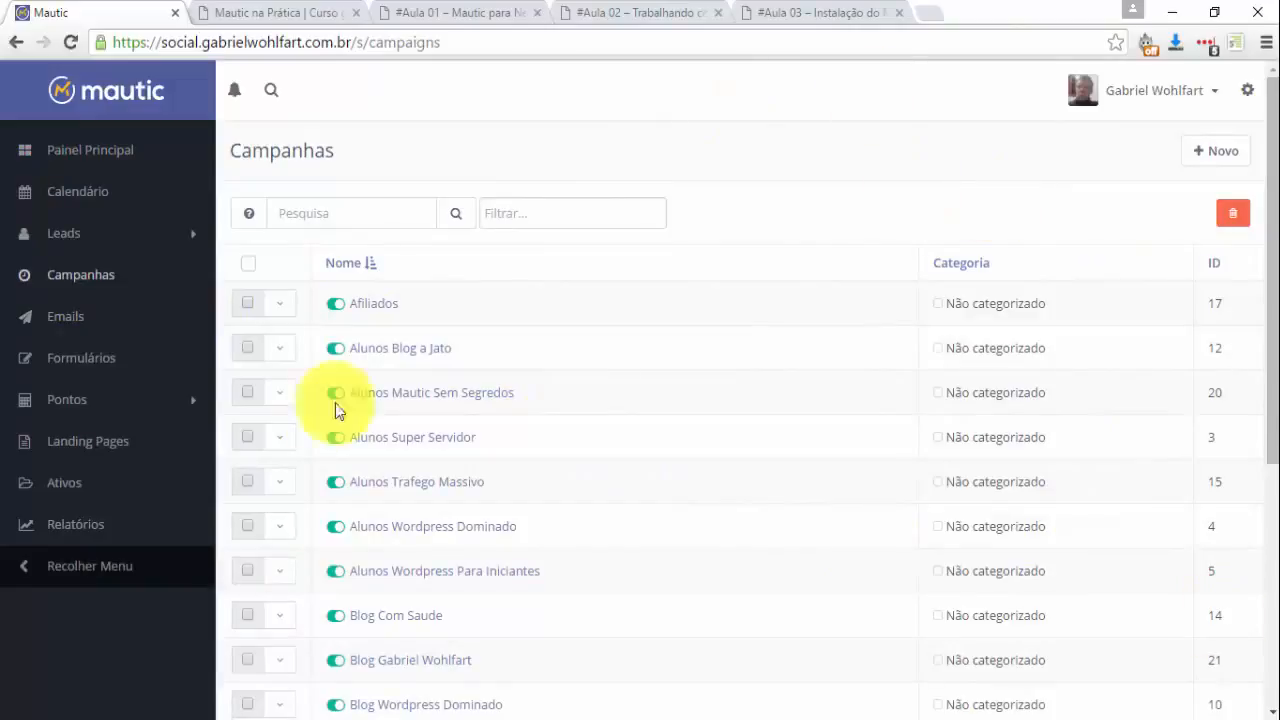
pyautogui.click(1206, 155)
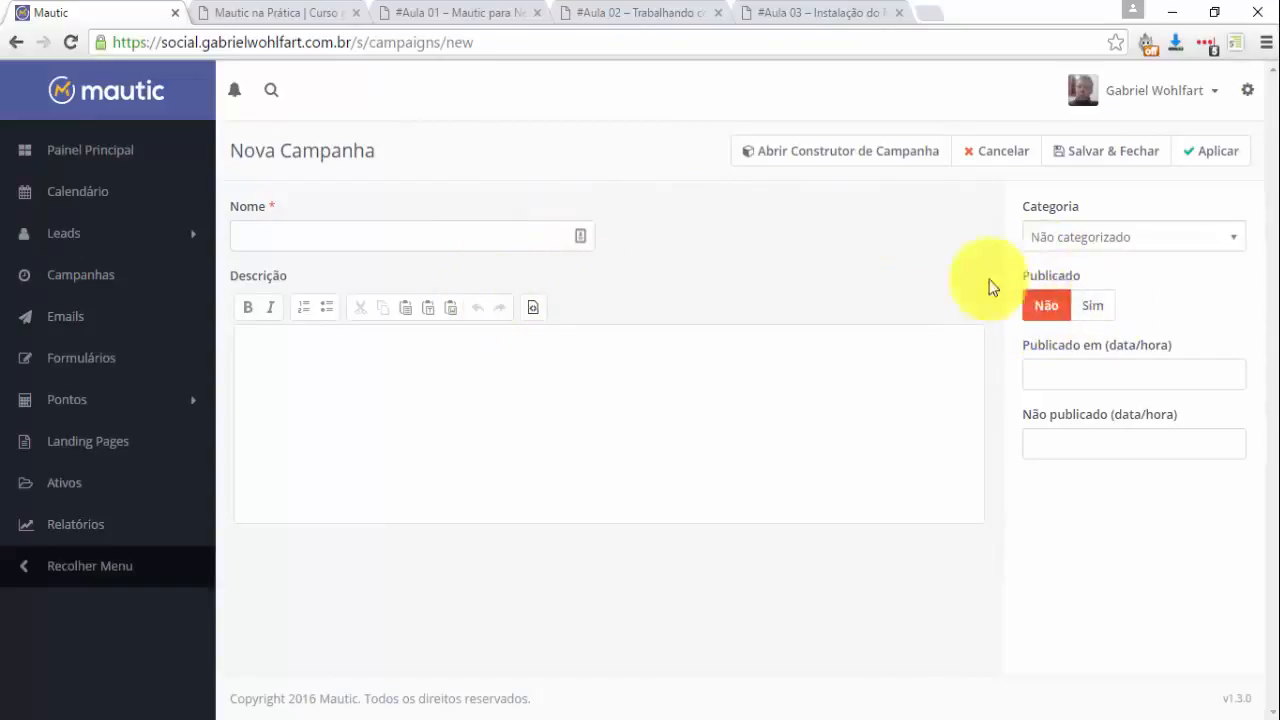
pyautogui.click(1090, 307)
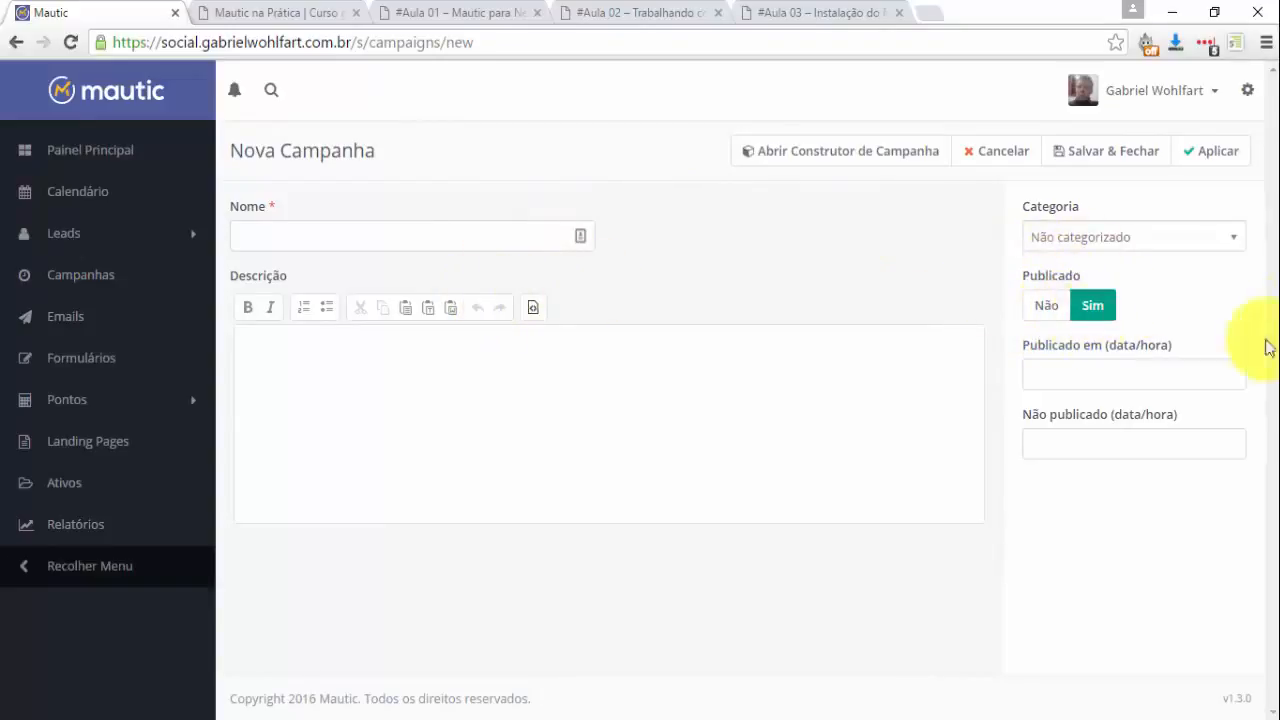
pyautogui.click(343, 238)
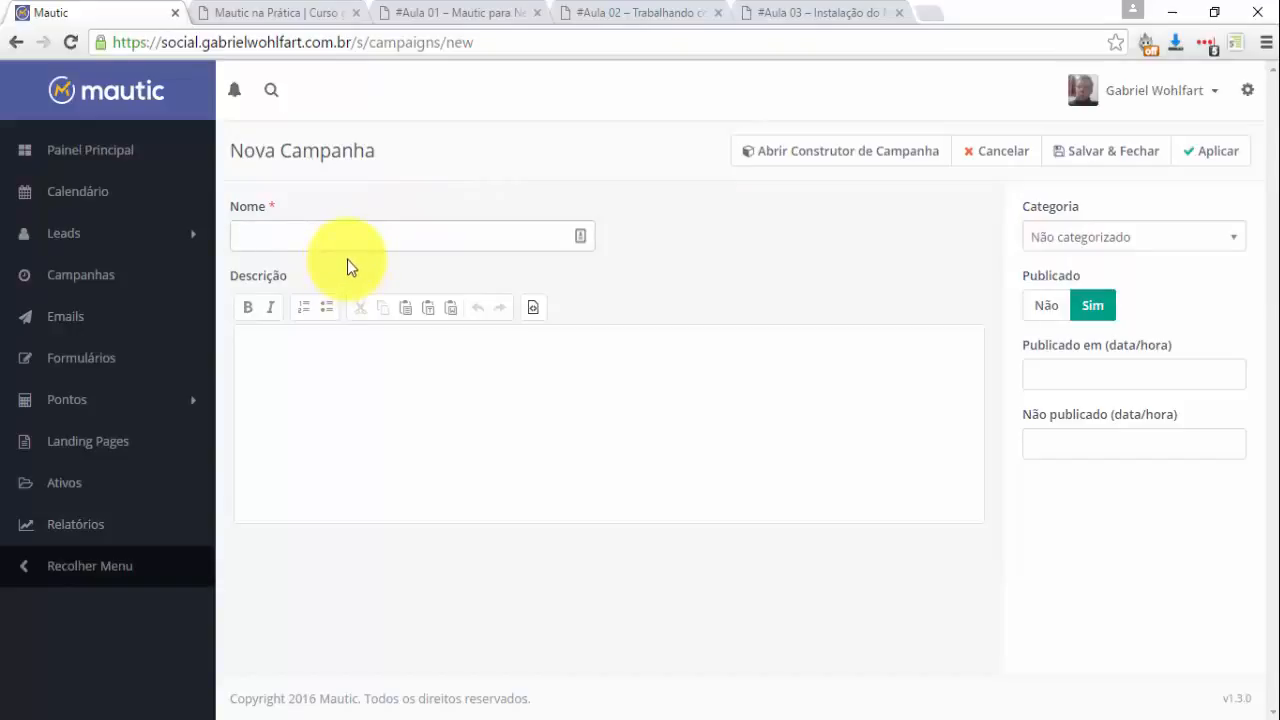
pyautogui.press('Down')
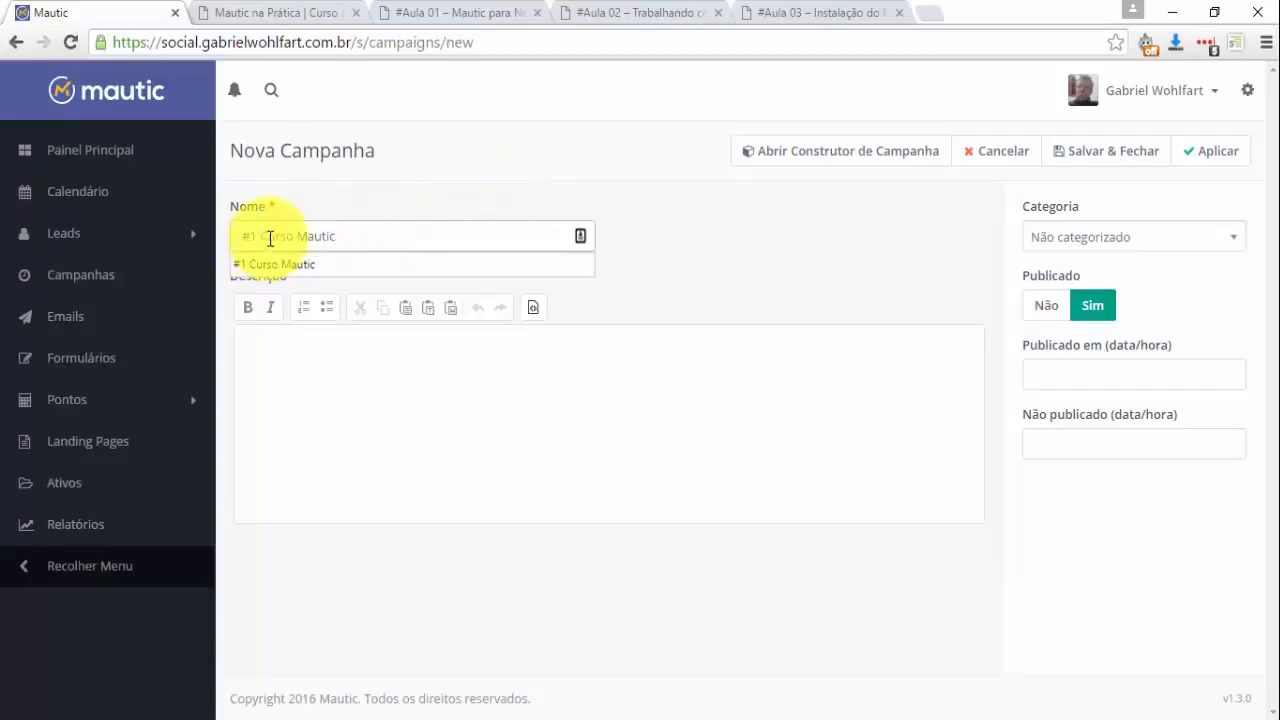
pyautogui.press('Return')
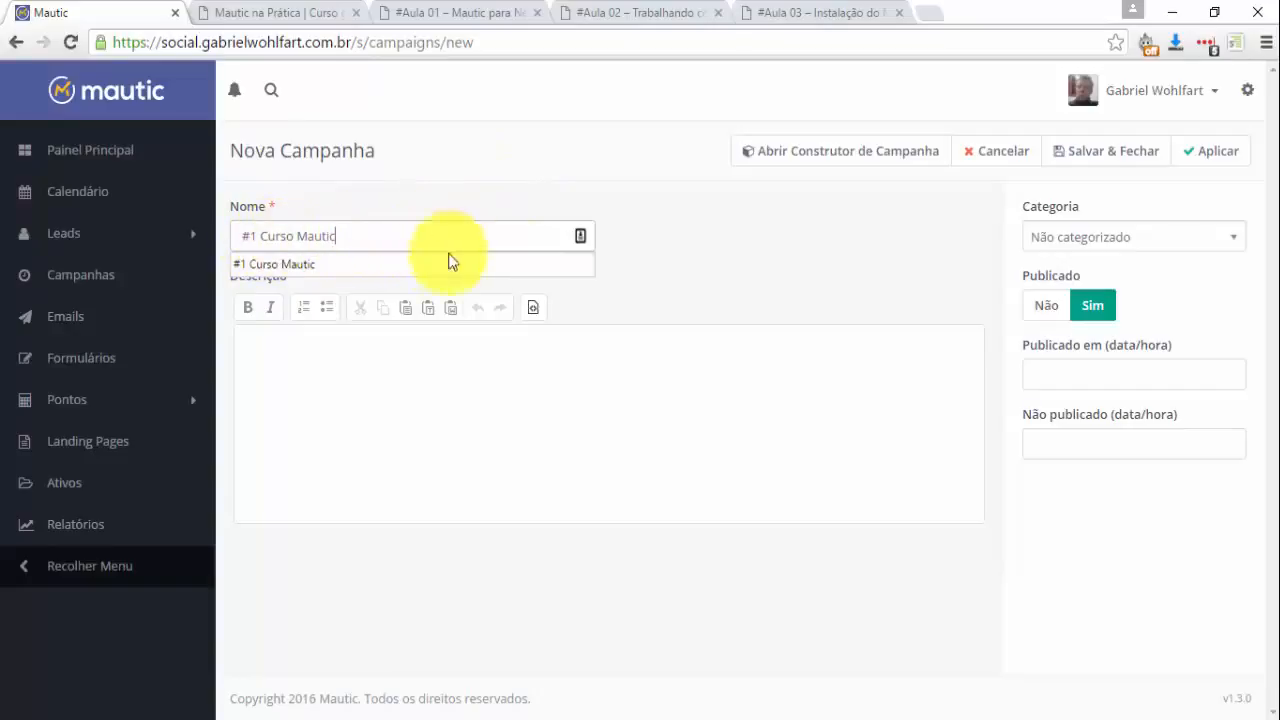
pyautogui.click(574, 409)
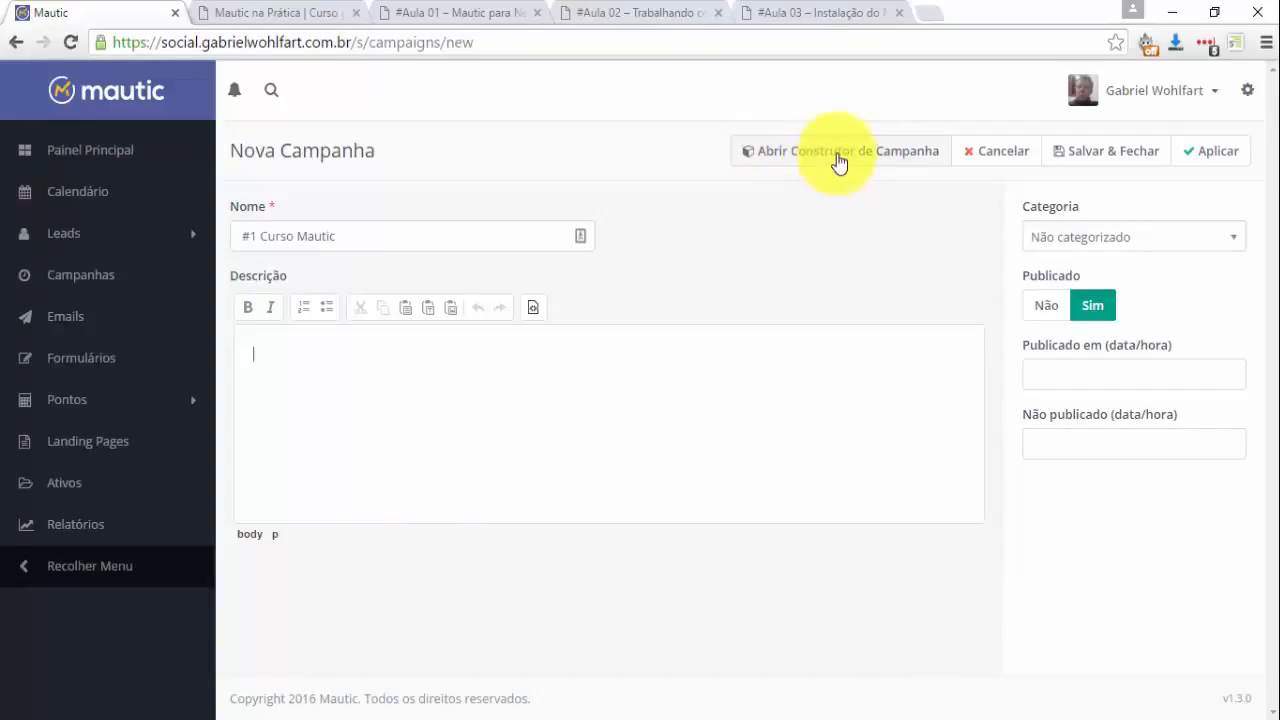
pyautogui.click(838, 160)
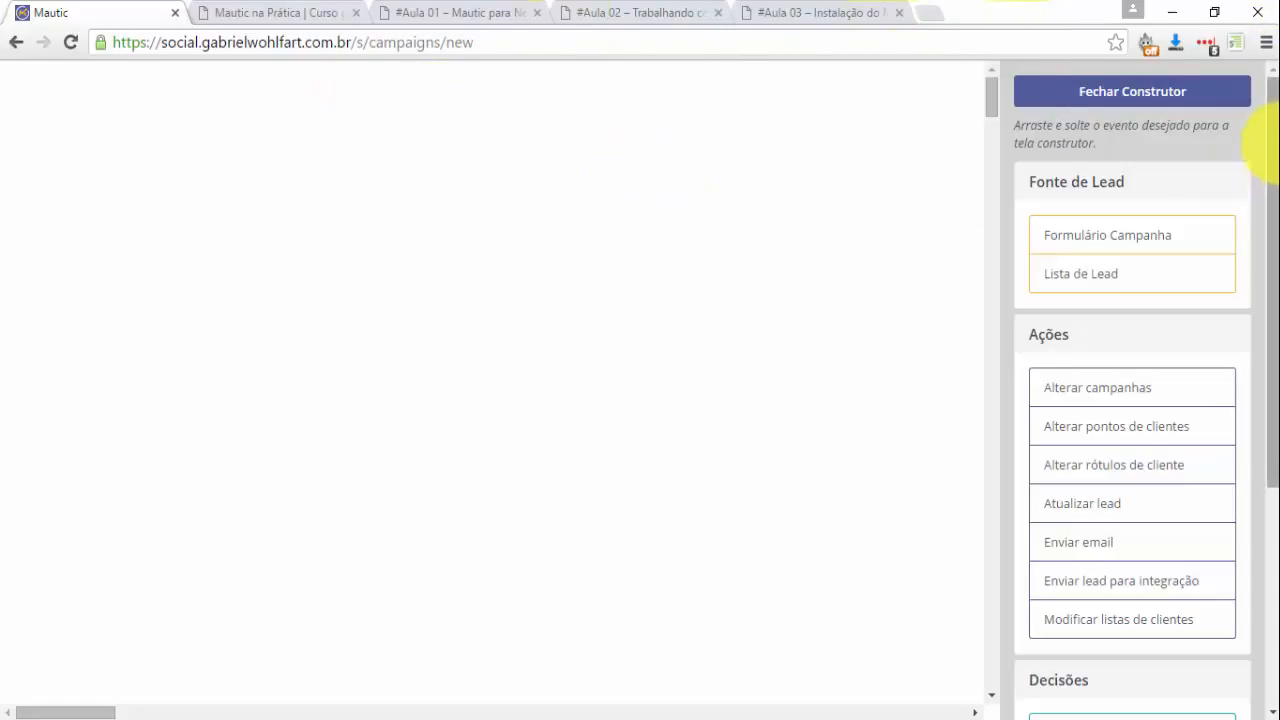
pyautogui.moveTo(1271, 198); pyautogui.dragTo(1262, 82)
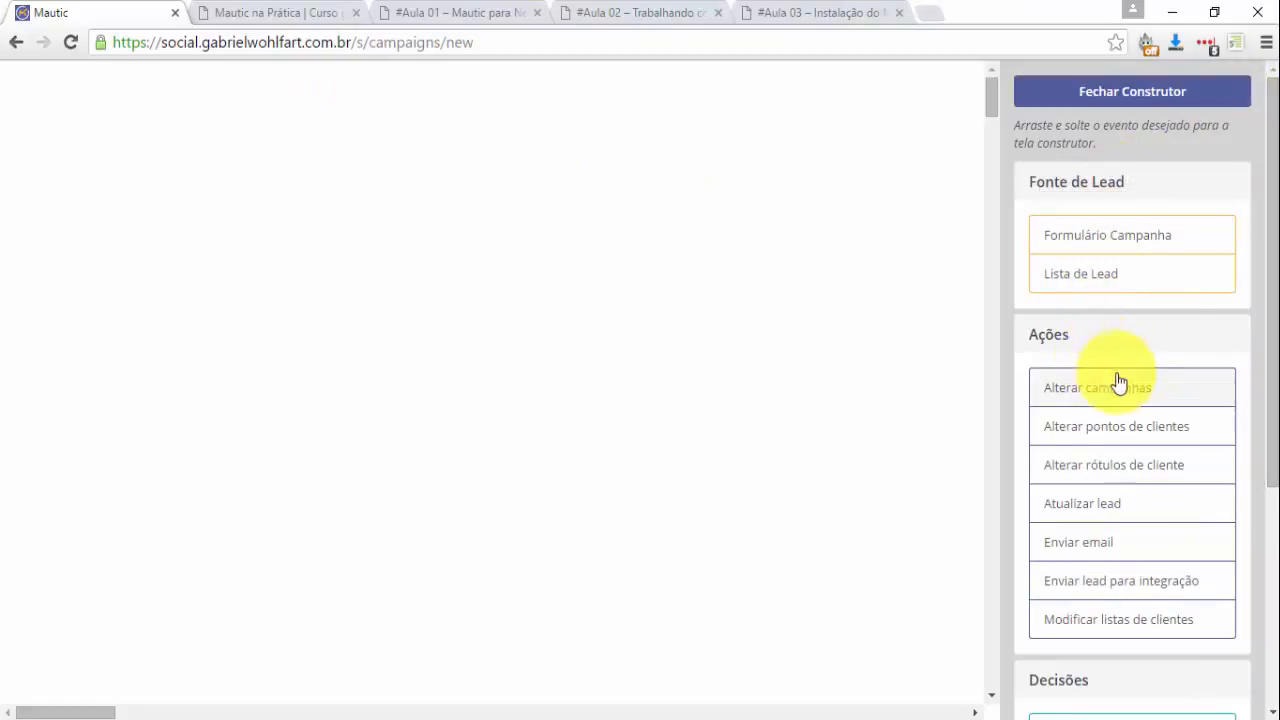
pyautogui.scroll(-3, 1100, 560)
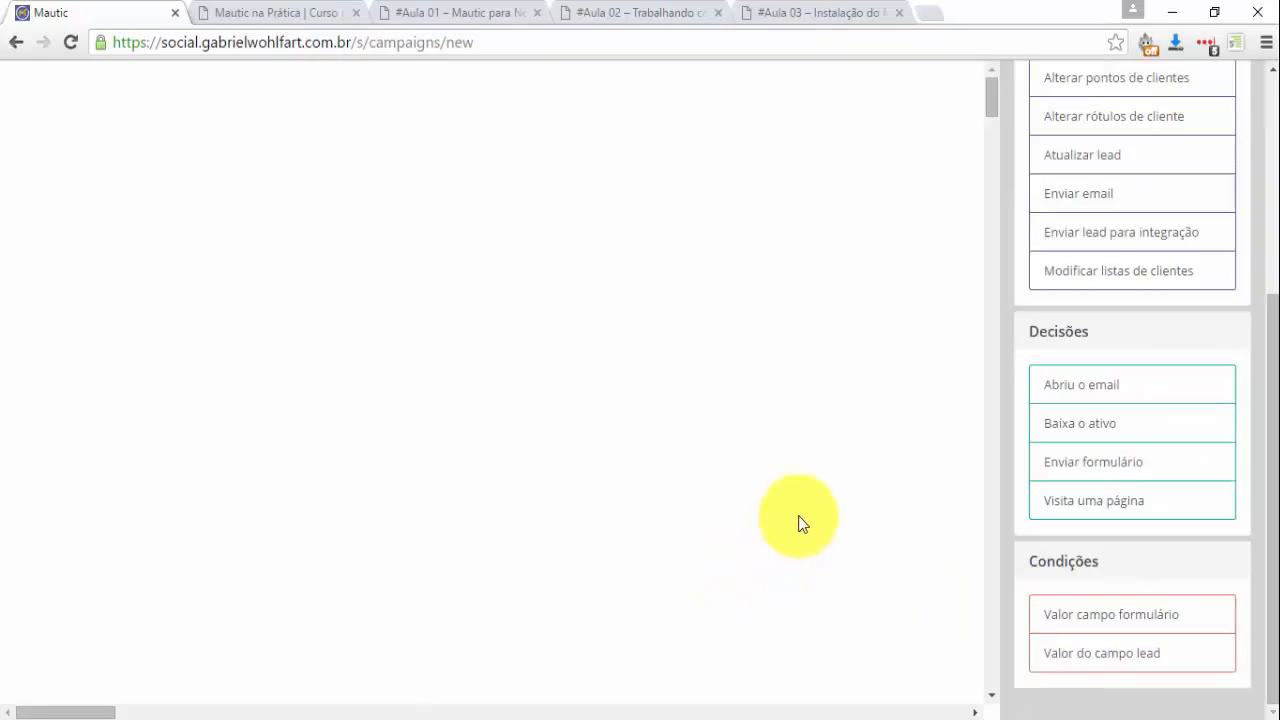
pyautogui.moveTo(1267, 390); pyautogui.dragTo(1267, 229)
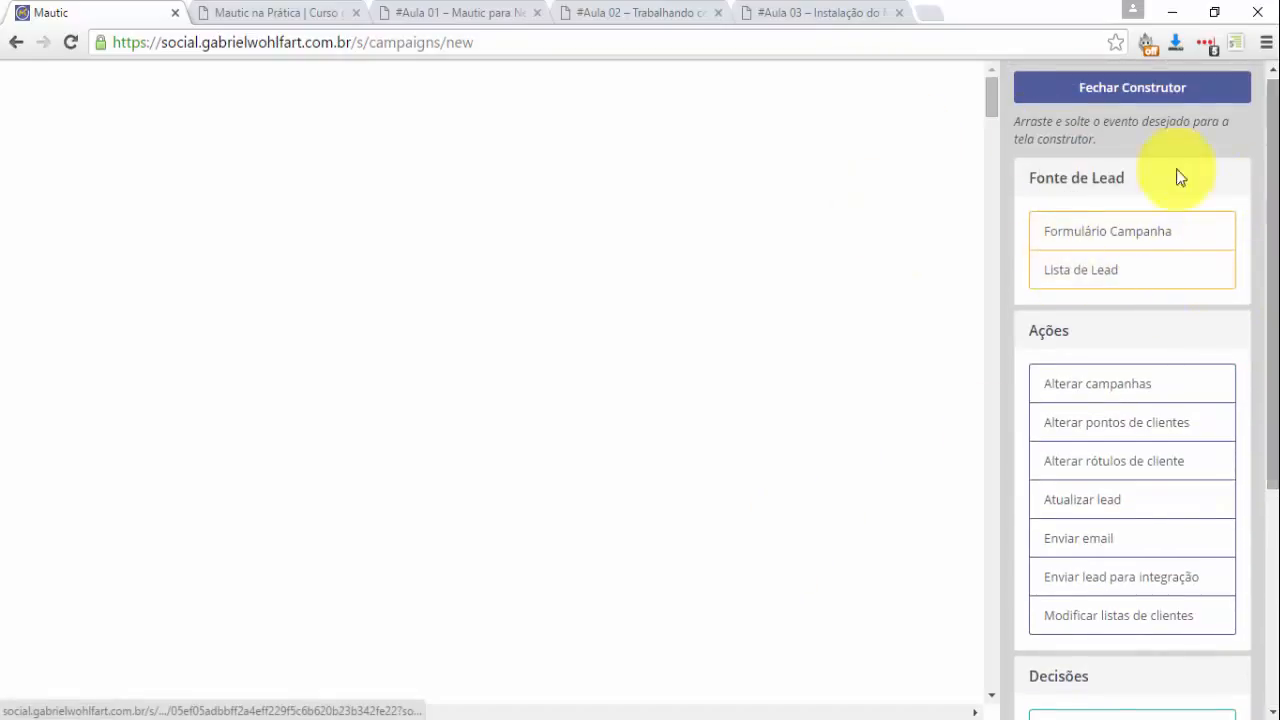
pyautogui.scroll(-4, 1166, 434)
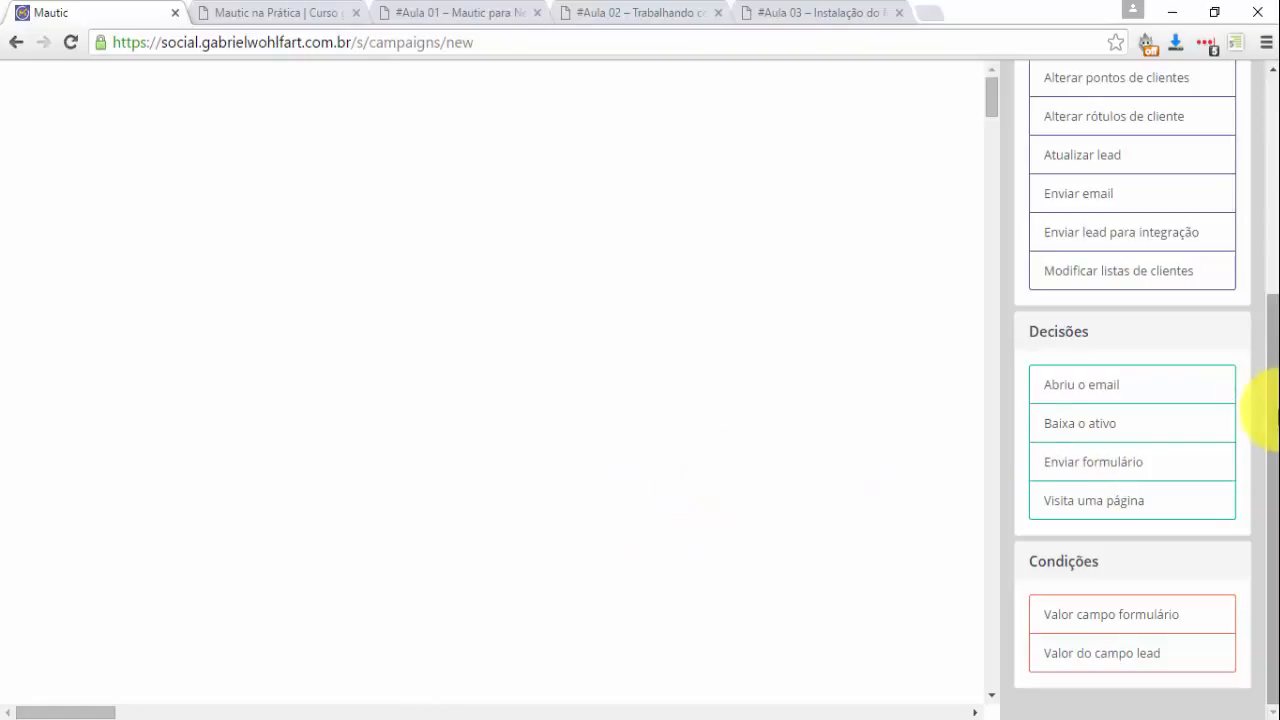
pyautogui.moveTo(1271, 414); pyautogui.dragTo(1276, 198)
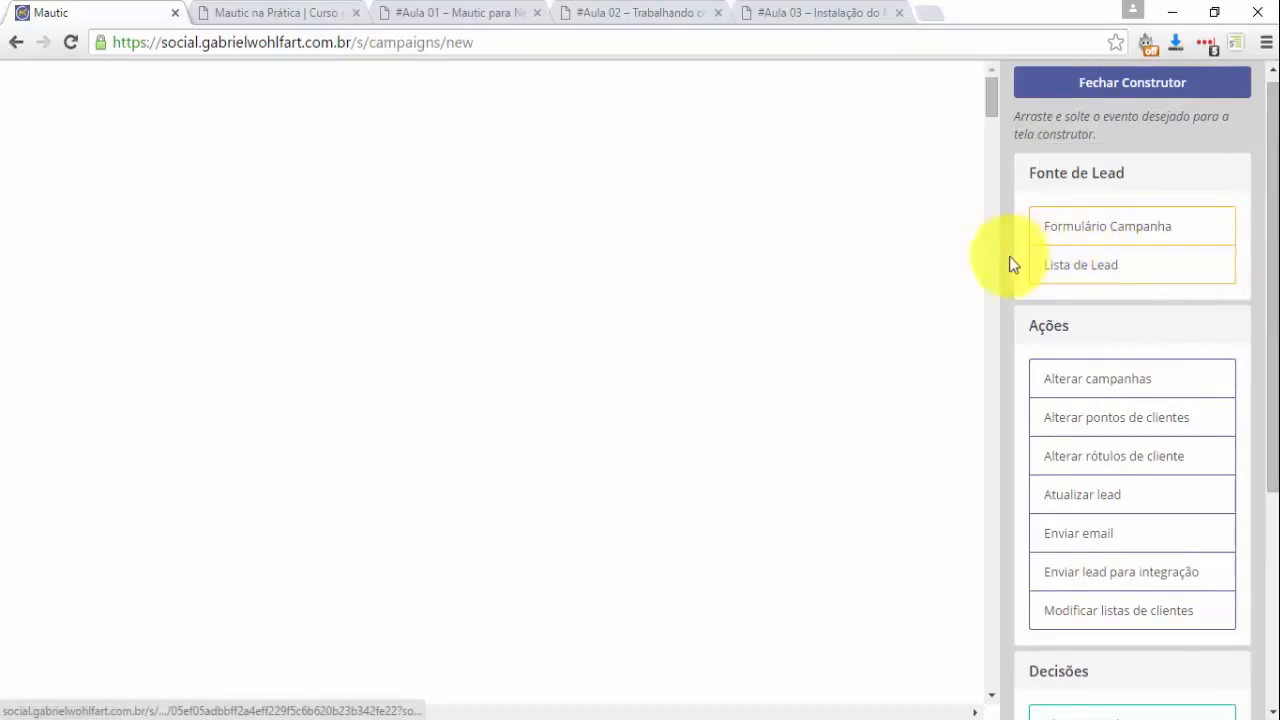
pyautogui.click(243, 12)
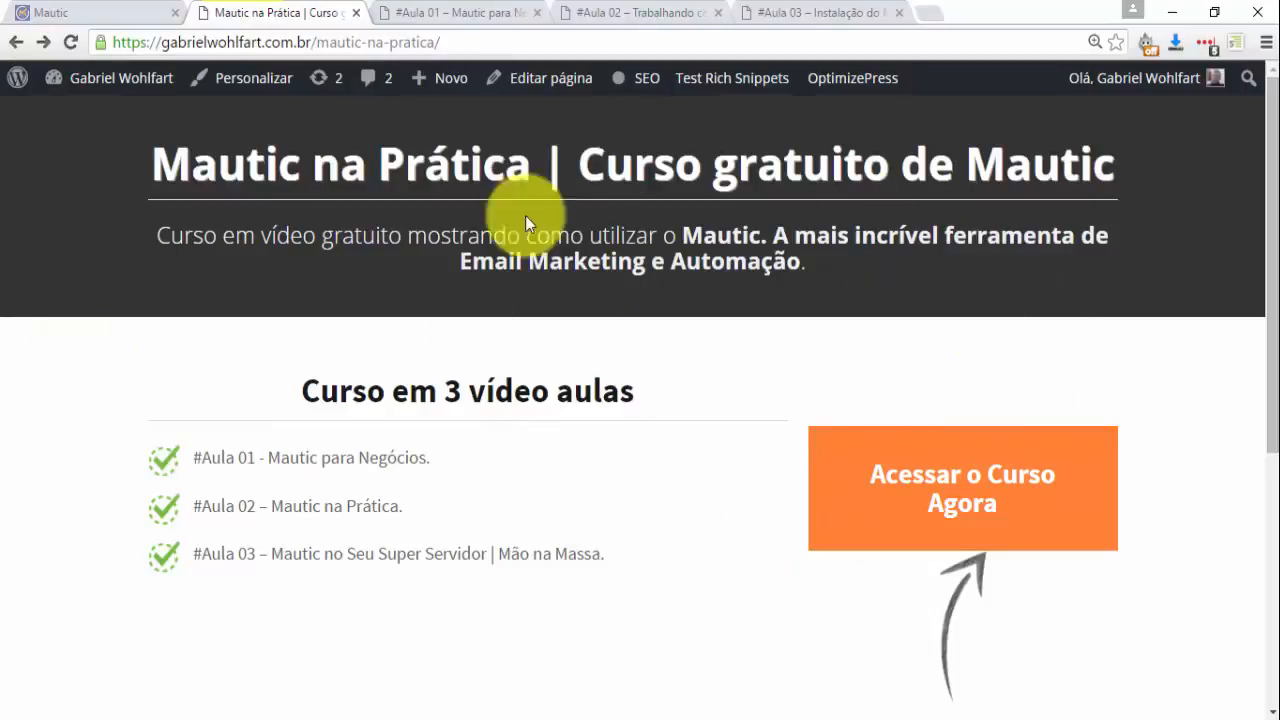
pyautogui.click(942, 482)
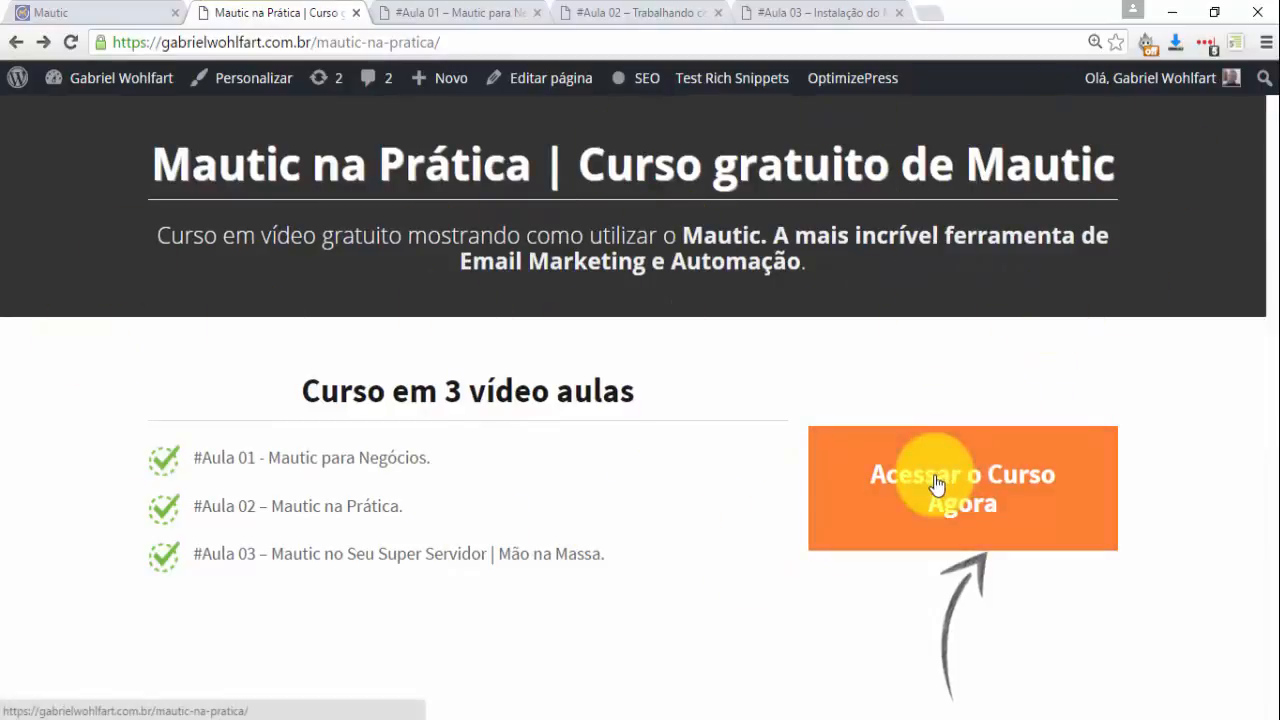
pyautogui.click(990, 140)
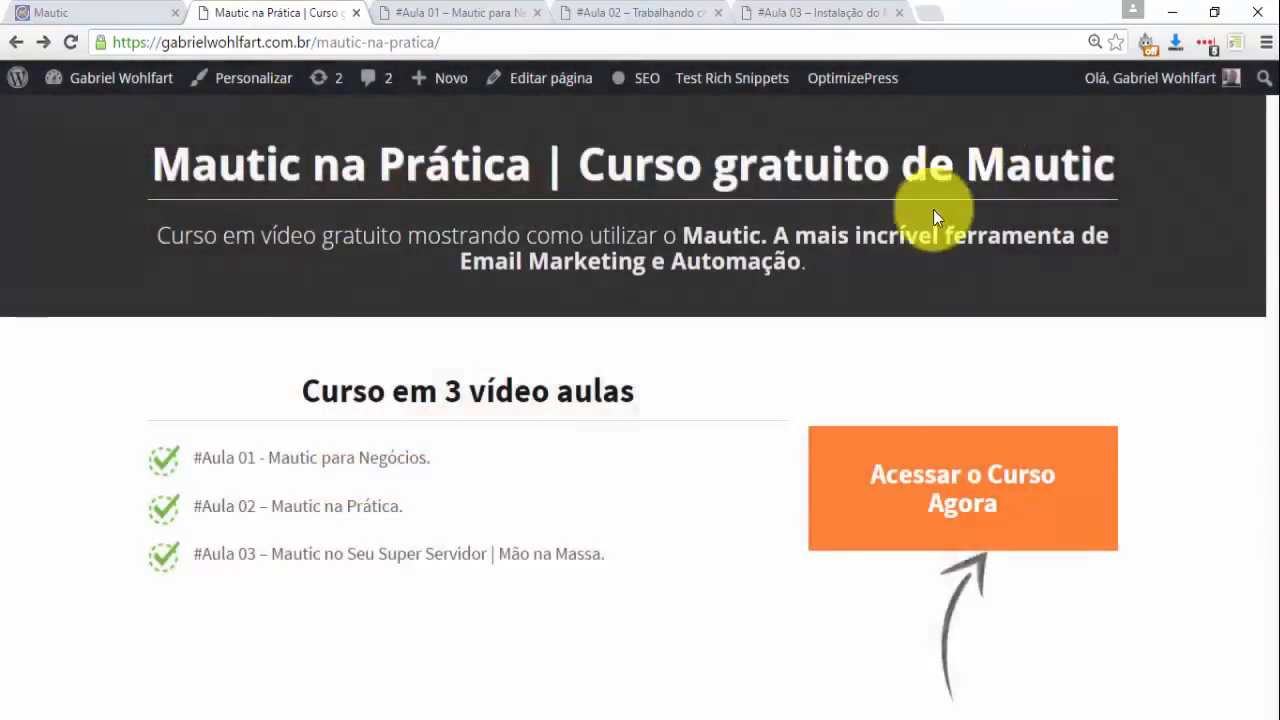
pyautogui.click(40, 13)
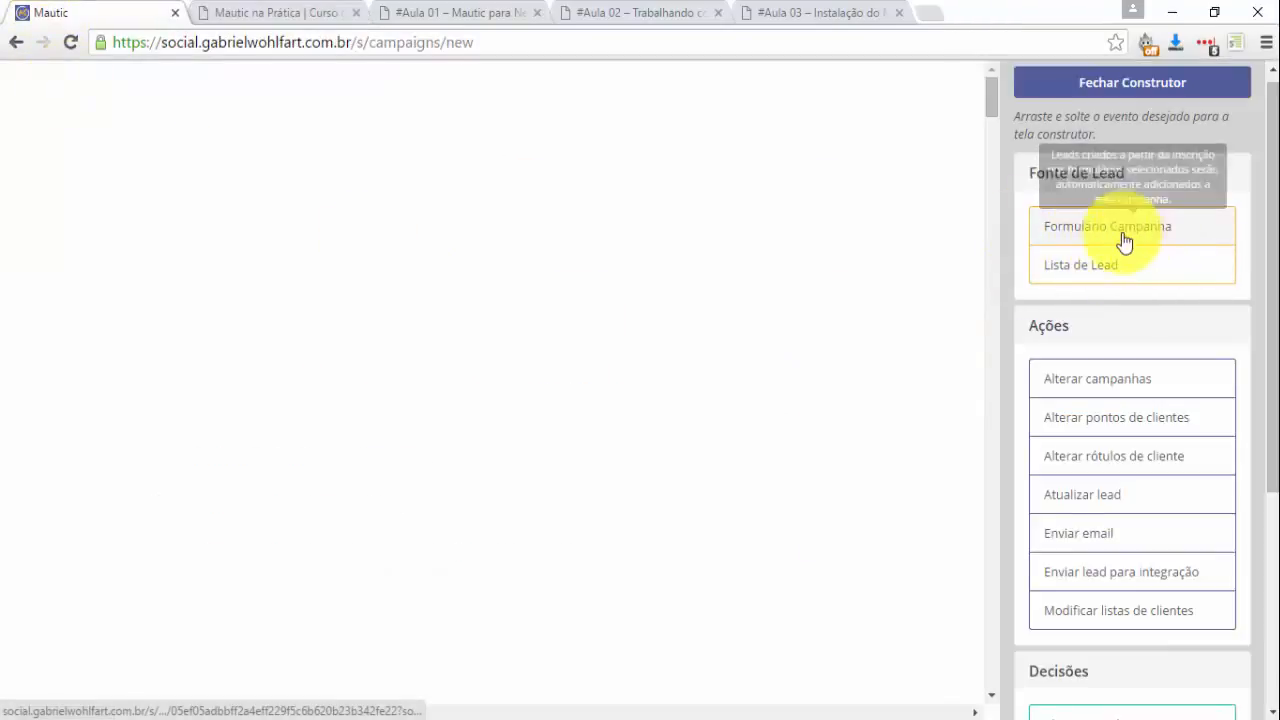
# Drop a Formulário Campanha lead source on the canvas using the #1 Curso Mautic form.
pyautogui.moveTo(1158, 231); pyautogui.dragTo(340, 246)
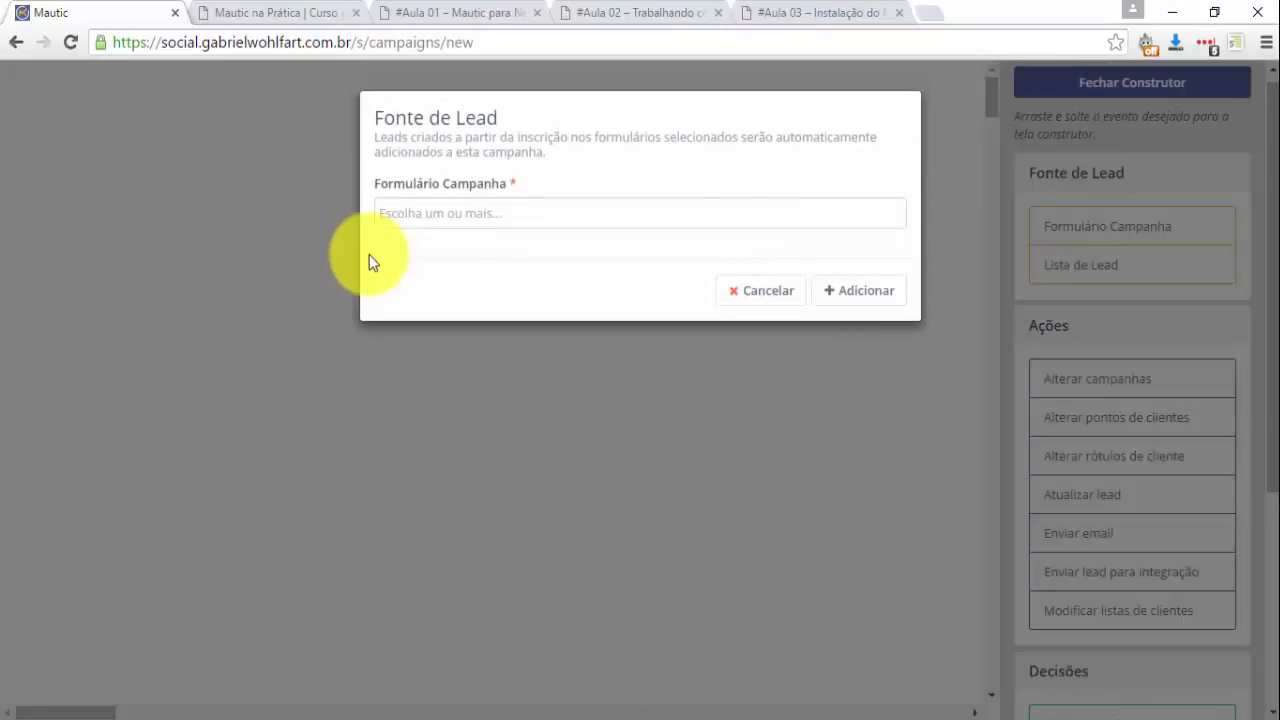
pyautogui.click(439, 212)
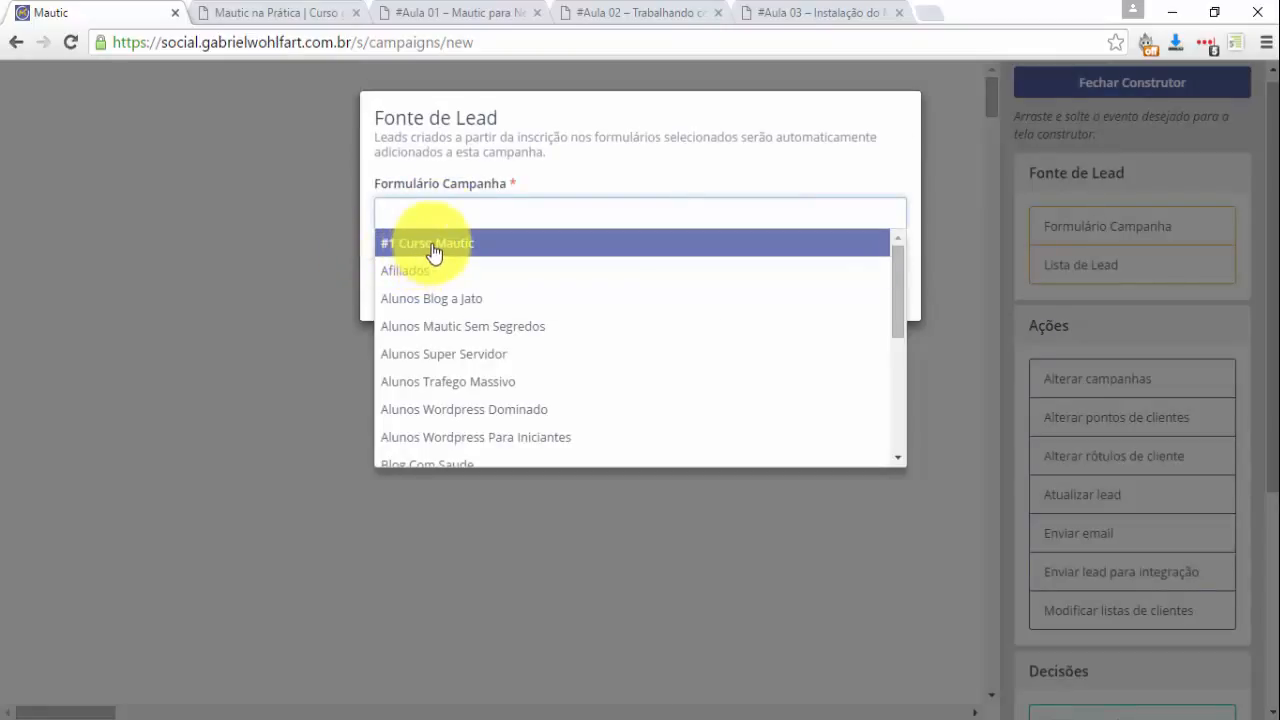
pyautogui.click(434, 245)
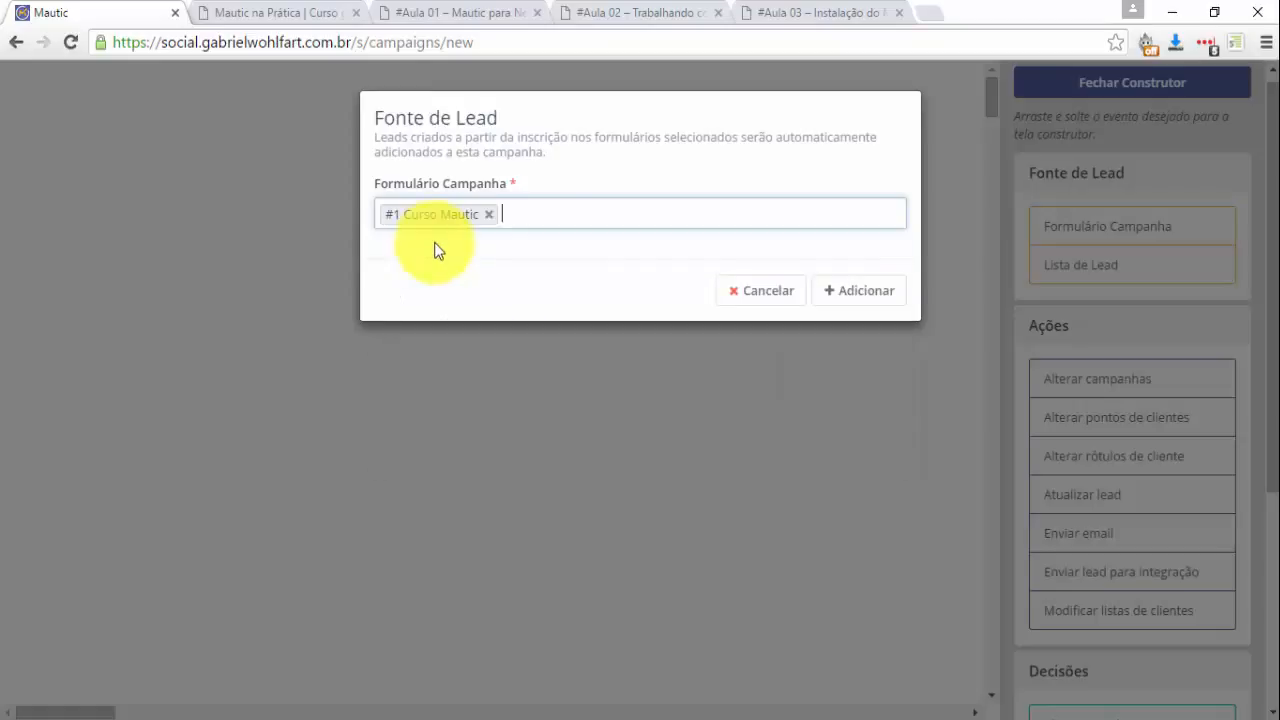
pyautogui.click(848, 292)
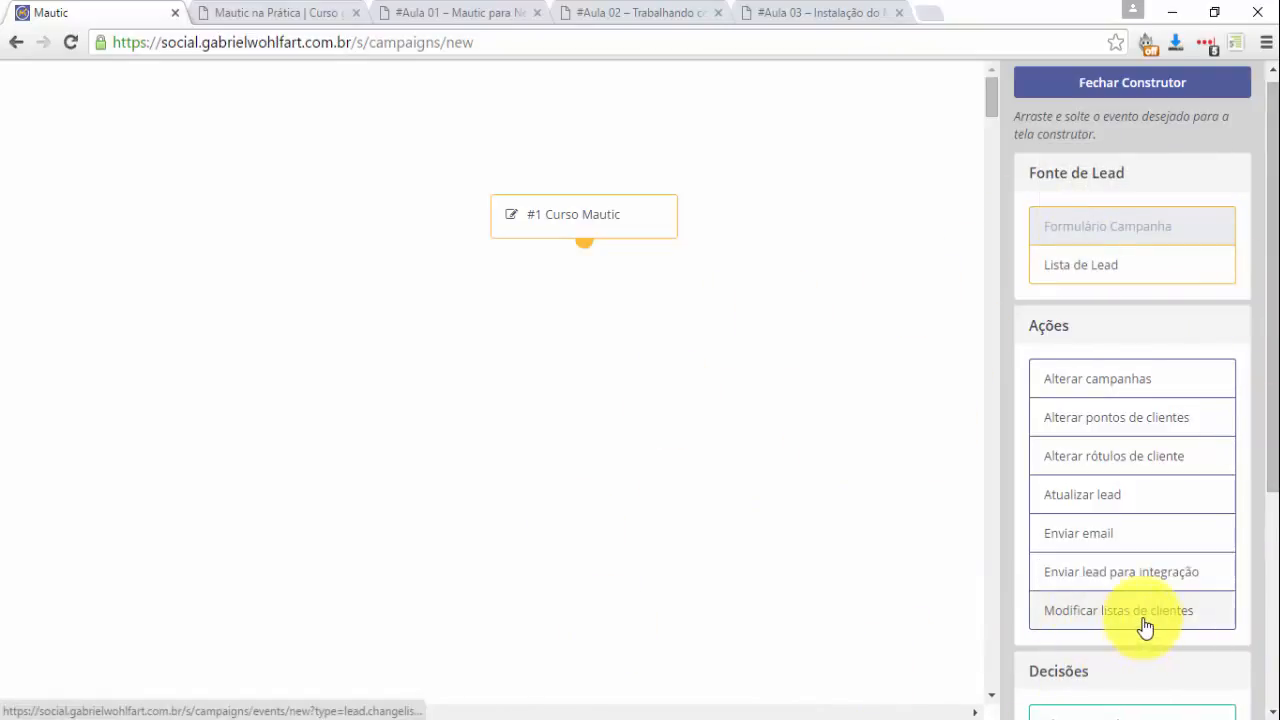
# Place a Modificar listas de clientes action on the canvas and name it Salva na Lista.
pyautogui.moveTo(1145, 626); pyautogui.dragTo(294, 289)
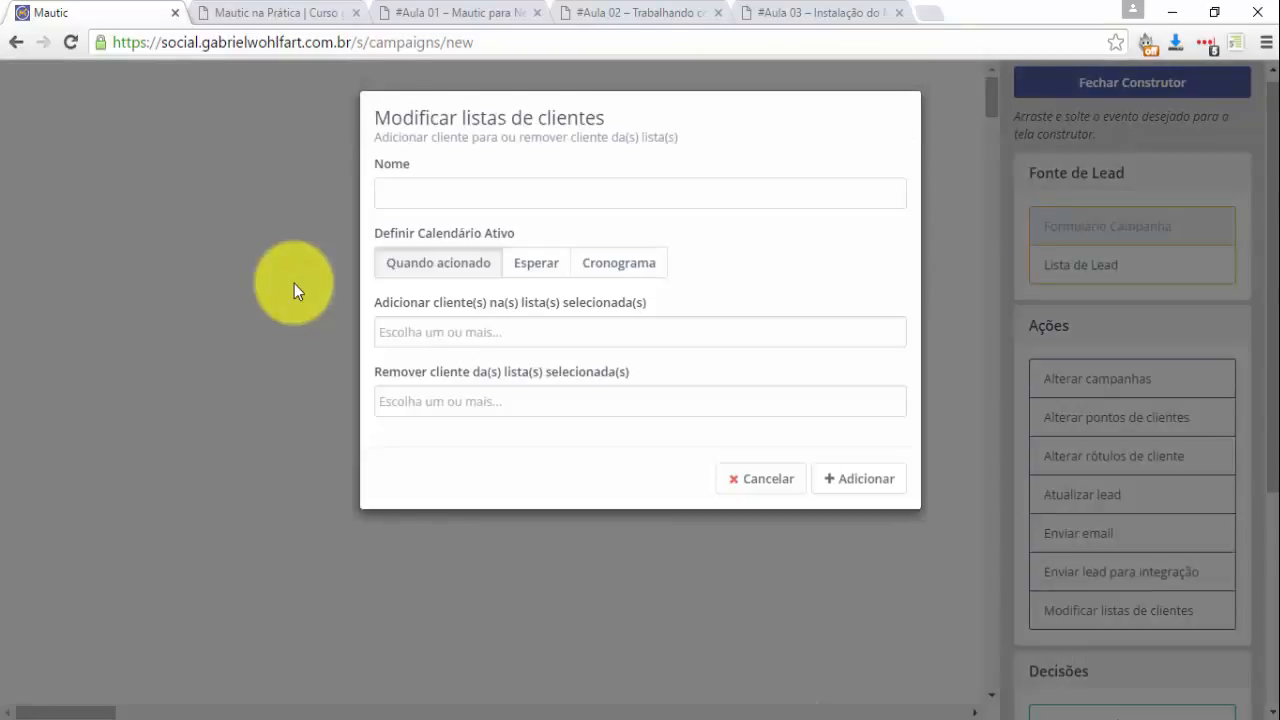
pyautogui.click(462, 195)
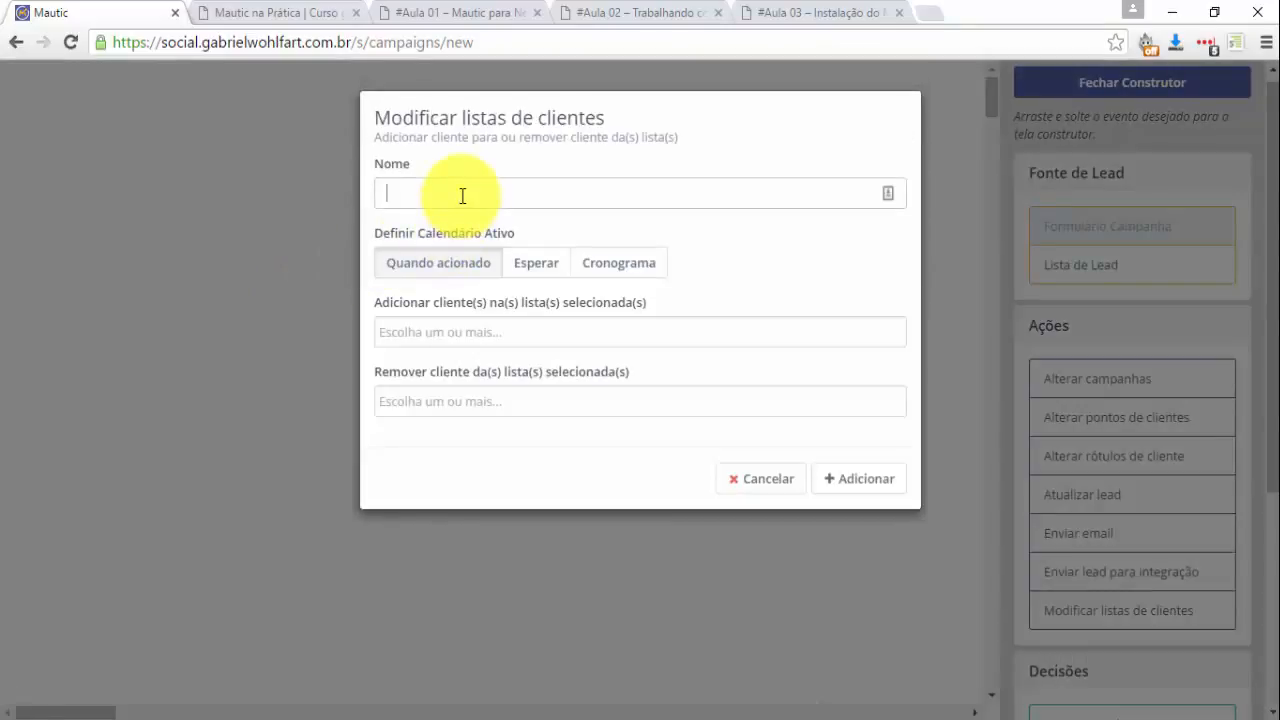
pyautogui.write('Salva na Lista')
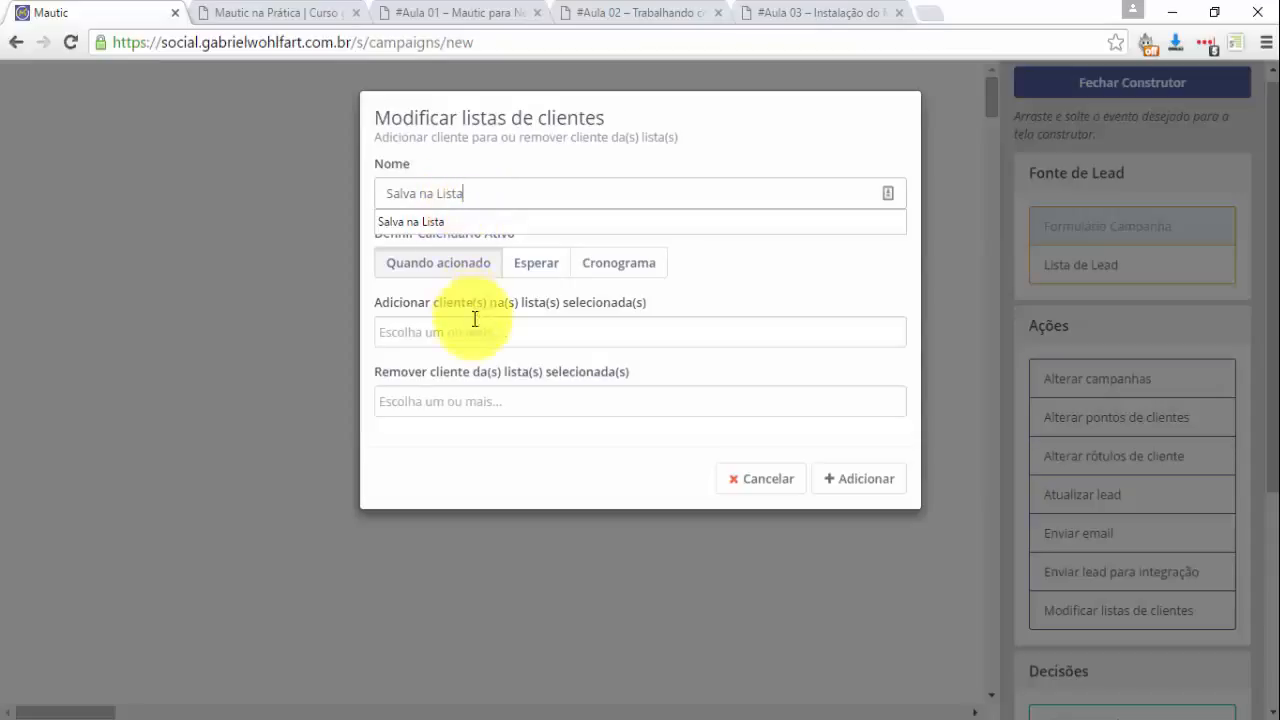
pyautogui.click(290, 333)
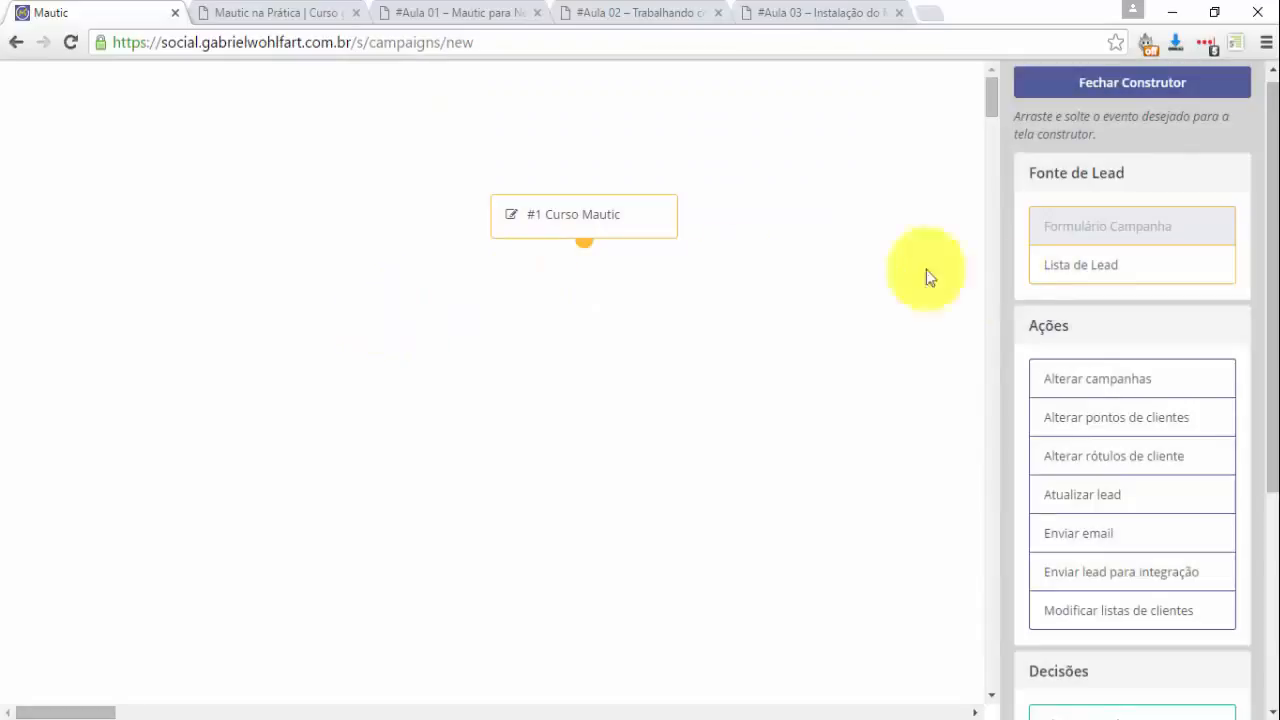
pyautogui.moveTo(1131, 607); pyautogui.dragTo(321, 298)
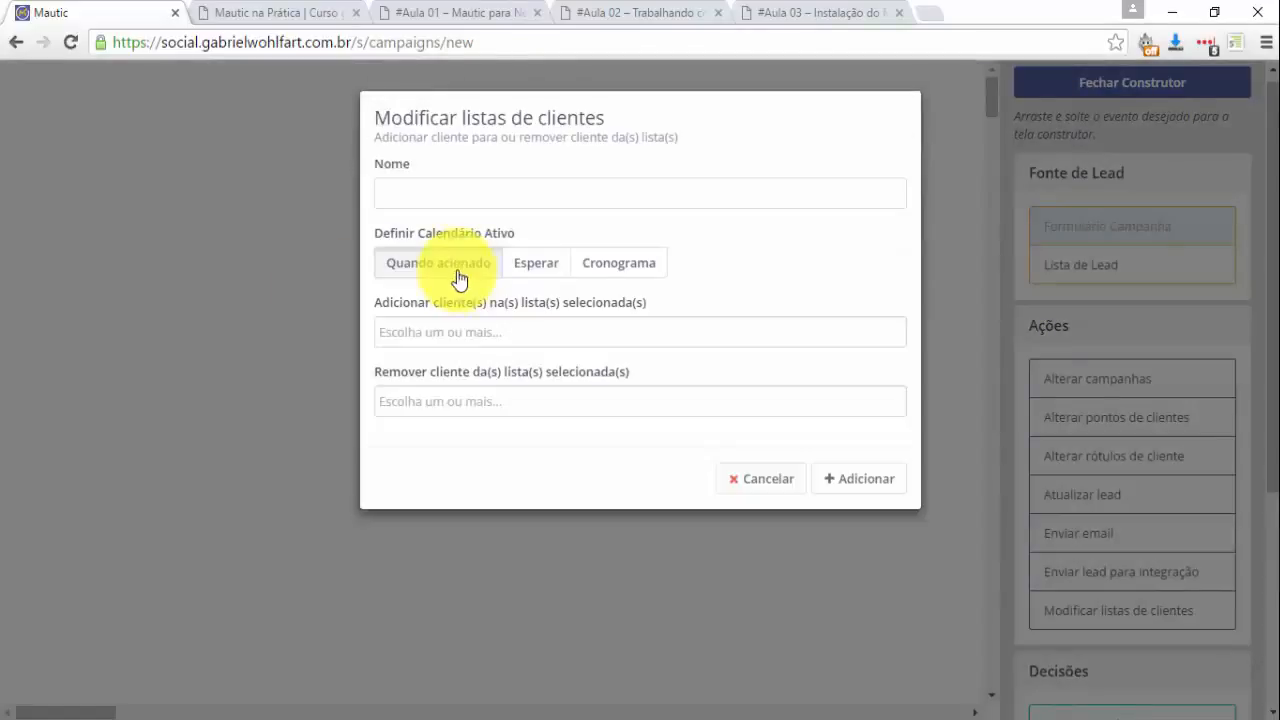
pyautogui.click(451, 195)
pyautogui.click(445, 219)
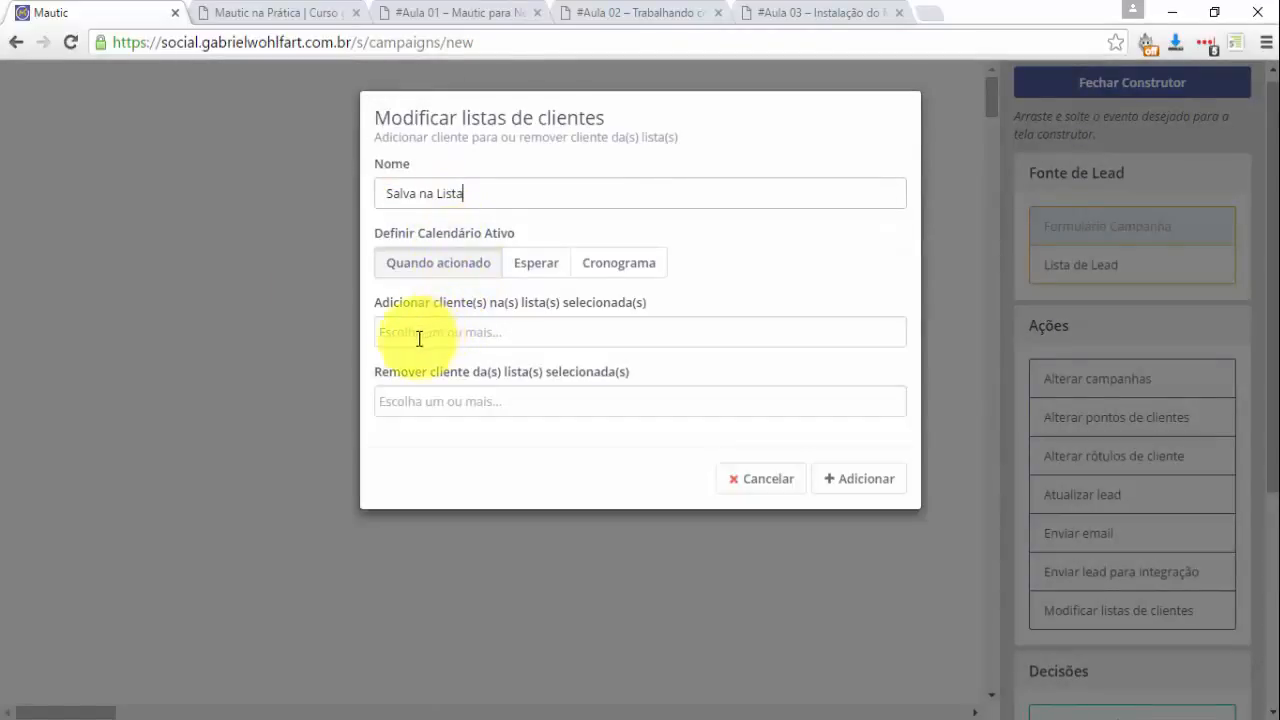
# Add leads to #1 Curso Mautic, remove them from both Super Servidor lists, and confirm.
pyautogui.click(411, 334)
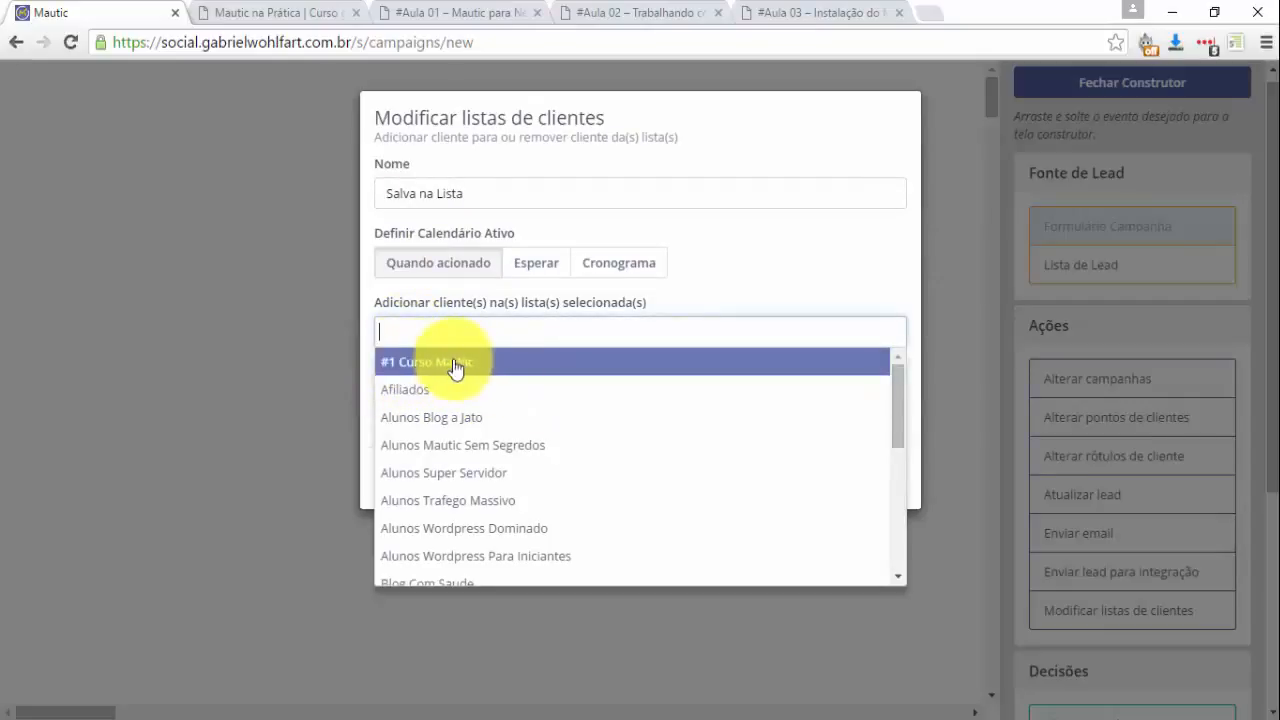
pyautogui.click(443, 366)
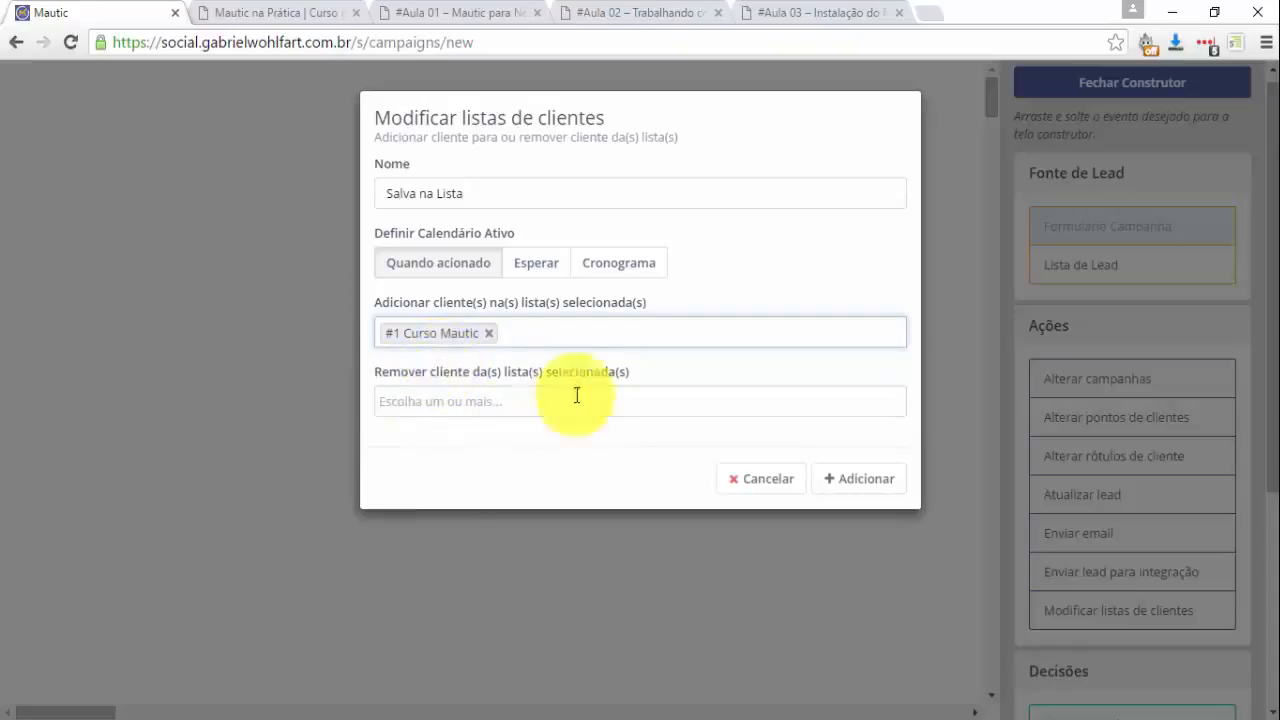
pyautogui.click(477, 401)
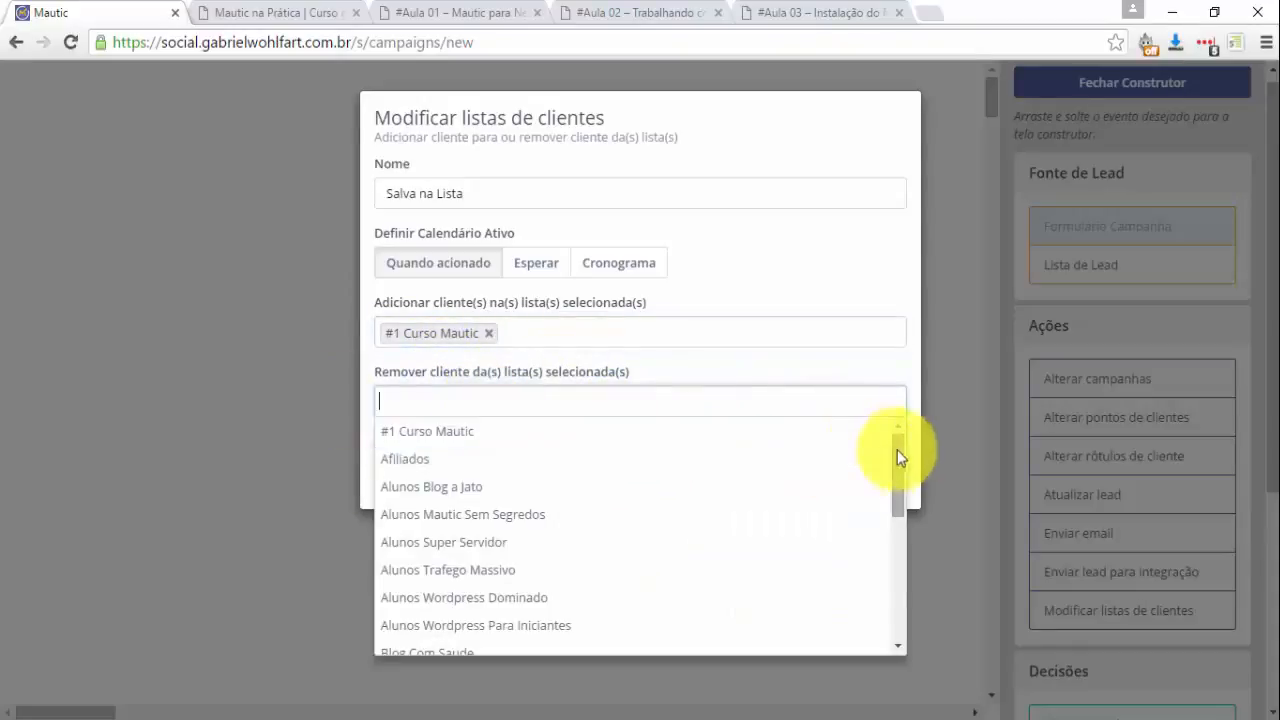
pyautogui.moveTo(900, 451); pyautogui.dragTo(917, 553)
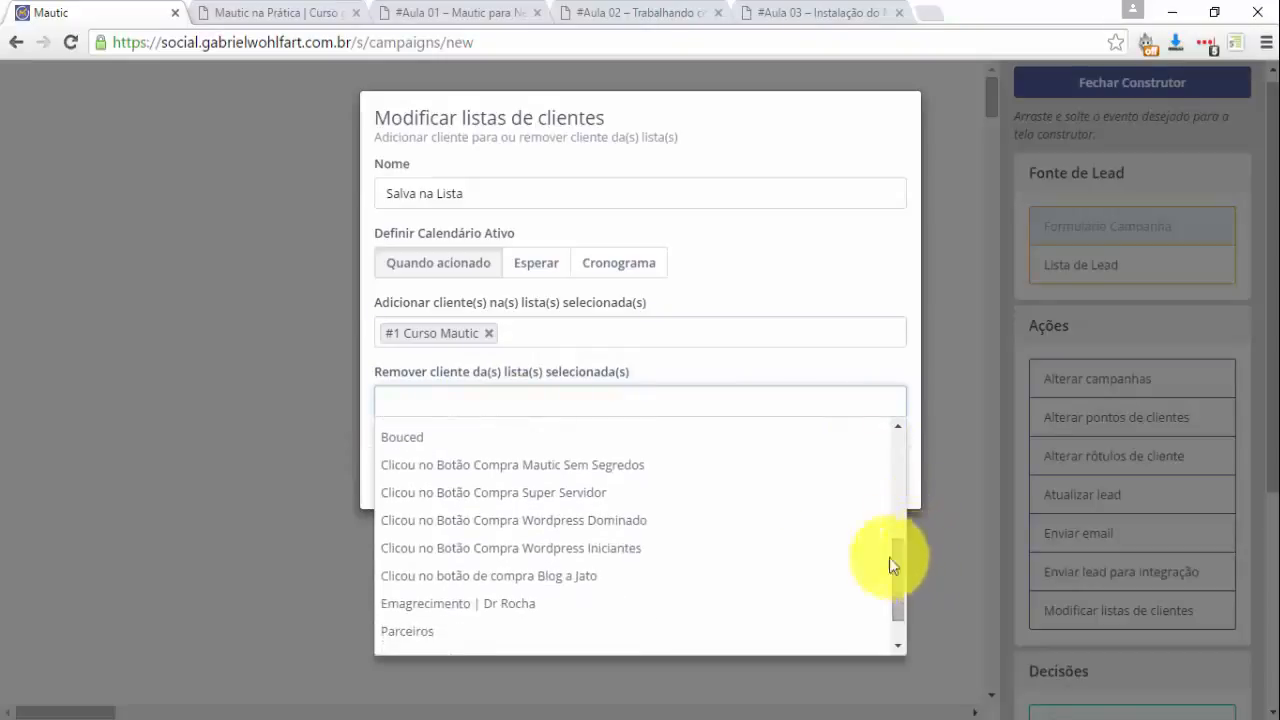
pyautogui.click(453, 507)
pyautogui.click(667, 401)
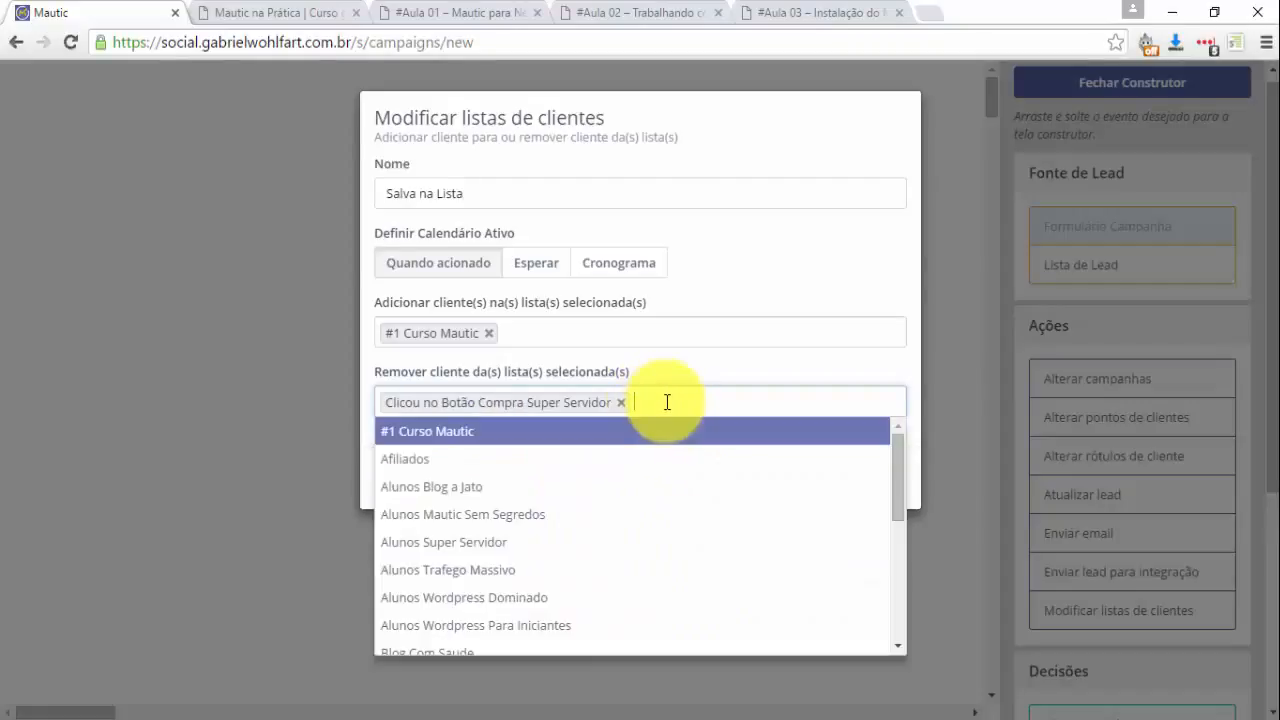
pyautogui.scroll(-5, 545, 638)
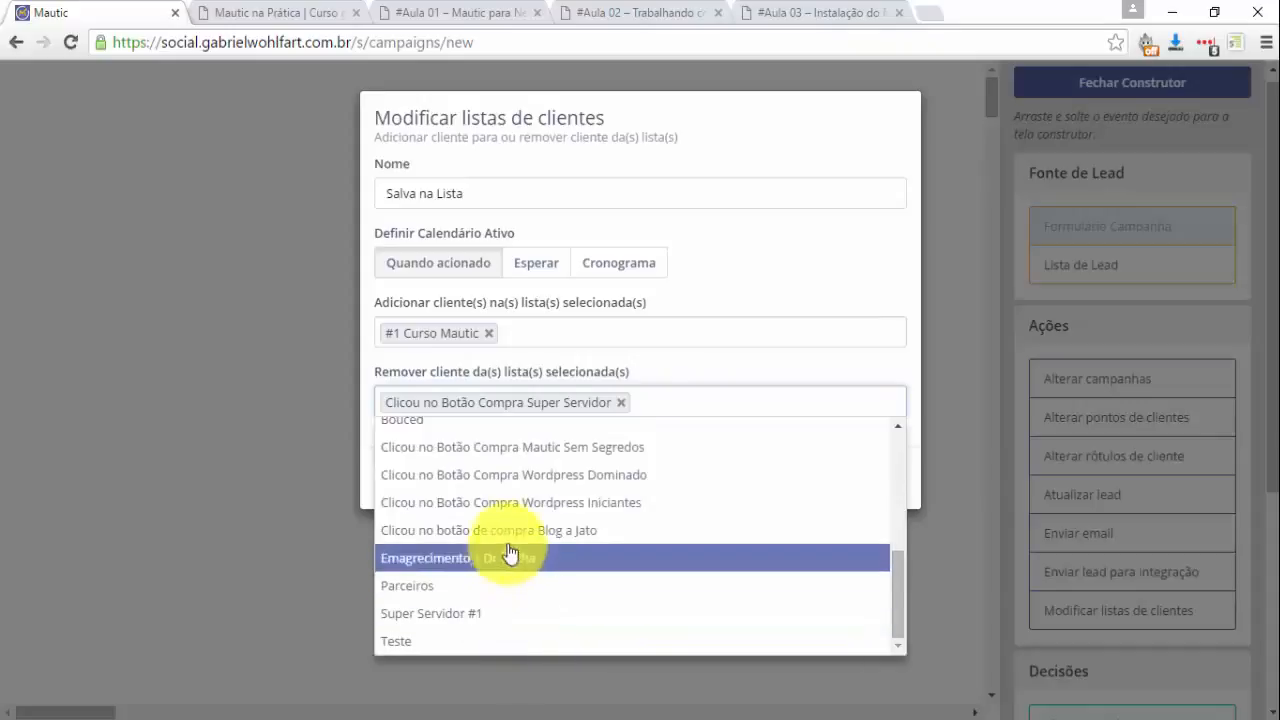
pyautogui.click(490, 613)
pyautogui.click(852, 480)
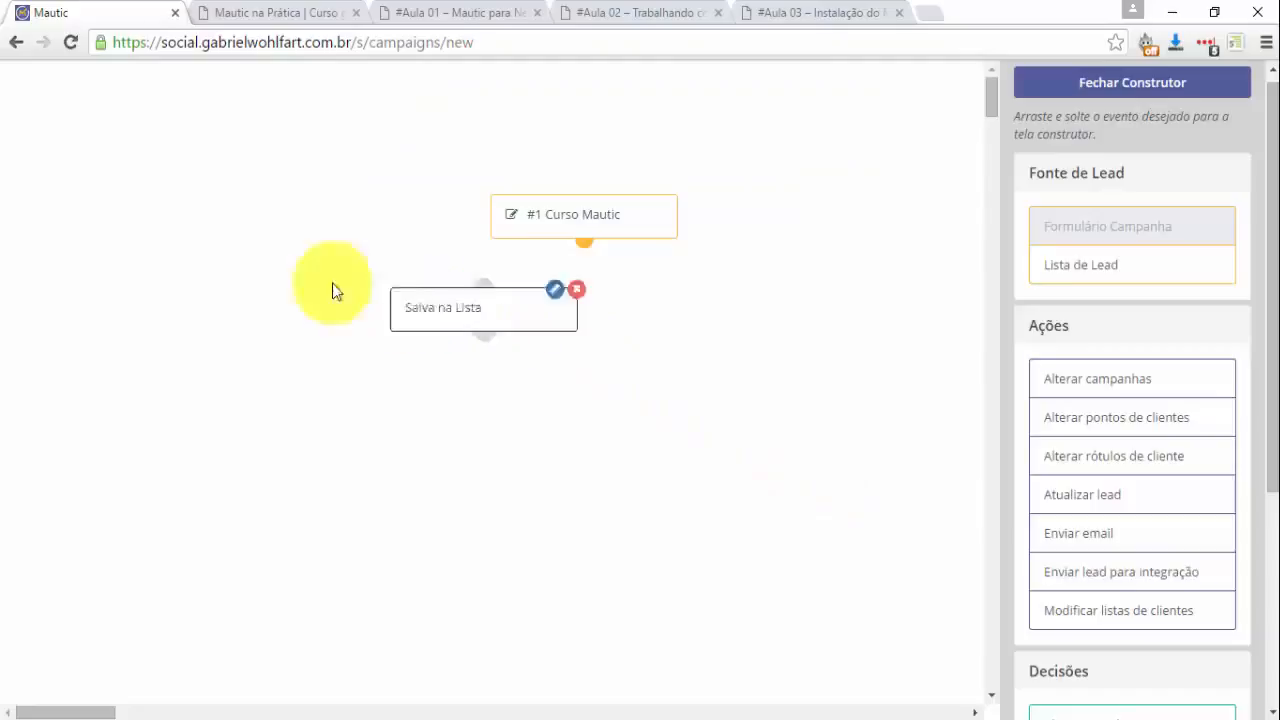
pyautogui.moveTo(332, 290); pyautogui.dragTo(163, 270)
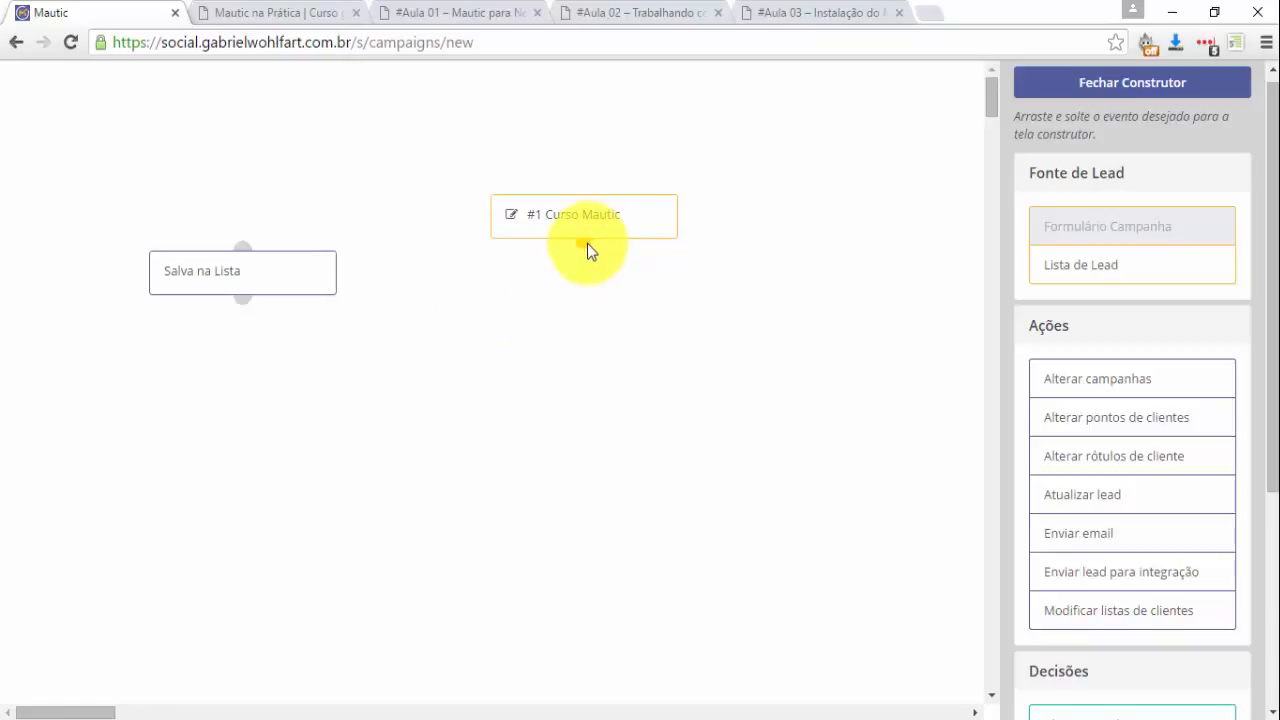
# Connect the #1 Curso Mautic form to Salva na Lista and reposition that step.
pyautogui.moveTo(587, 246); pyautogui.dragTo(480, 286)
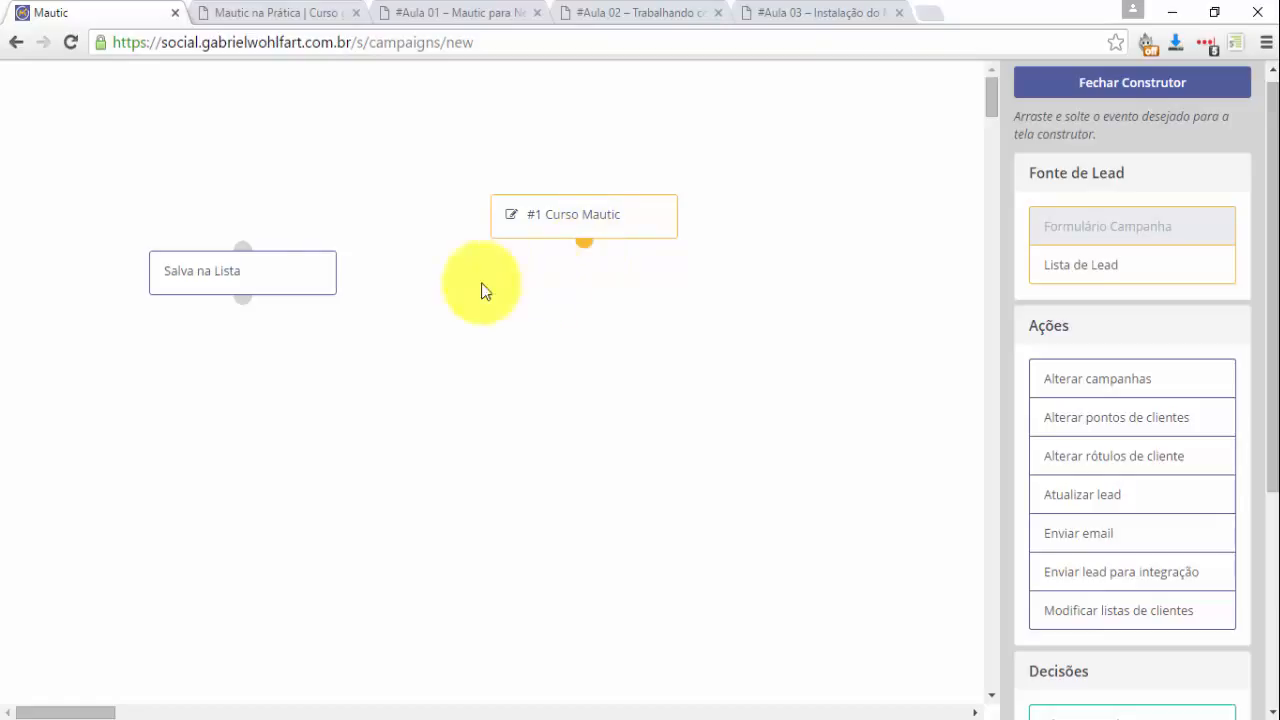
pyautogui.moveTo(286, 283); pyautogui.dragTo(210, 341)
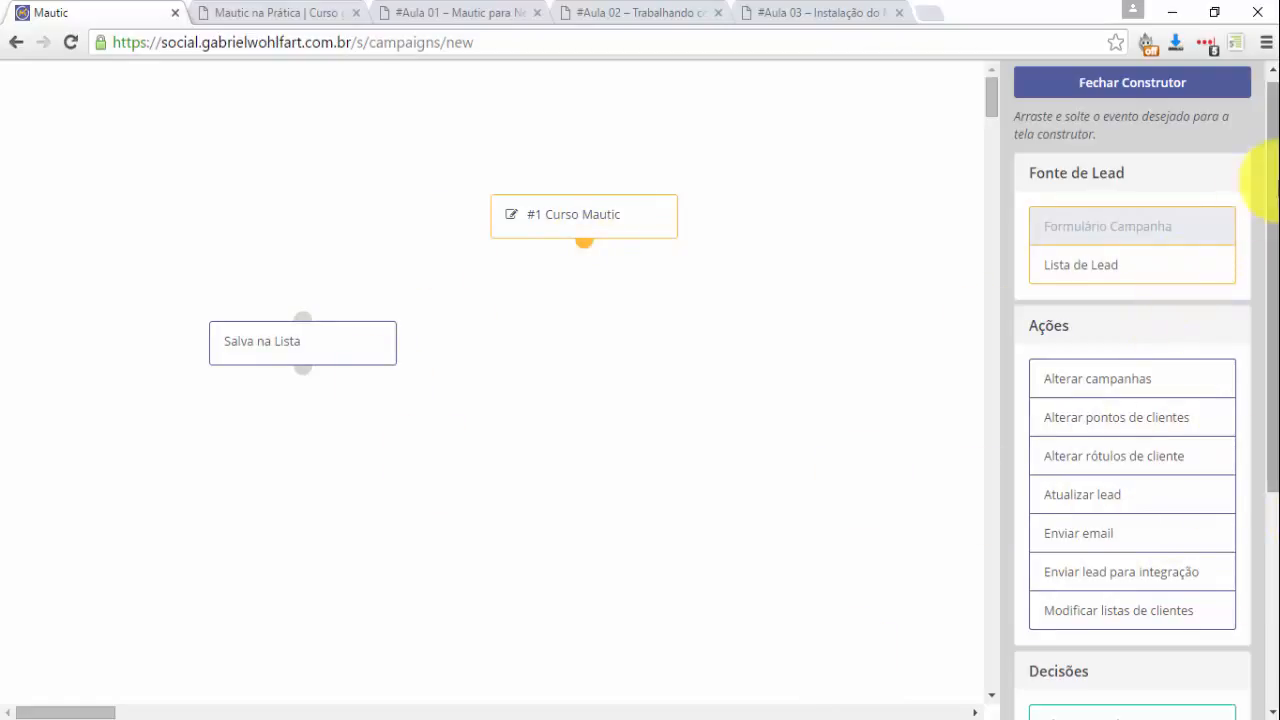
pyautogui.moveTo(1270, 190); pyautogui.dragTo(1275, 120)
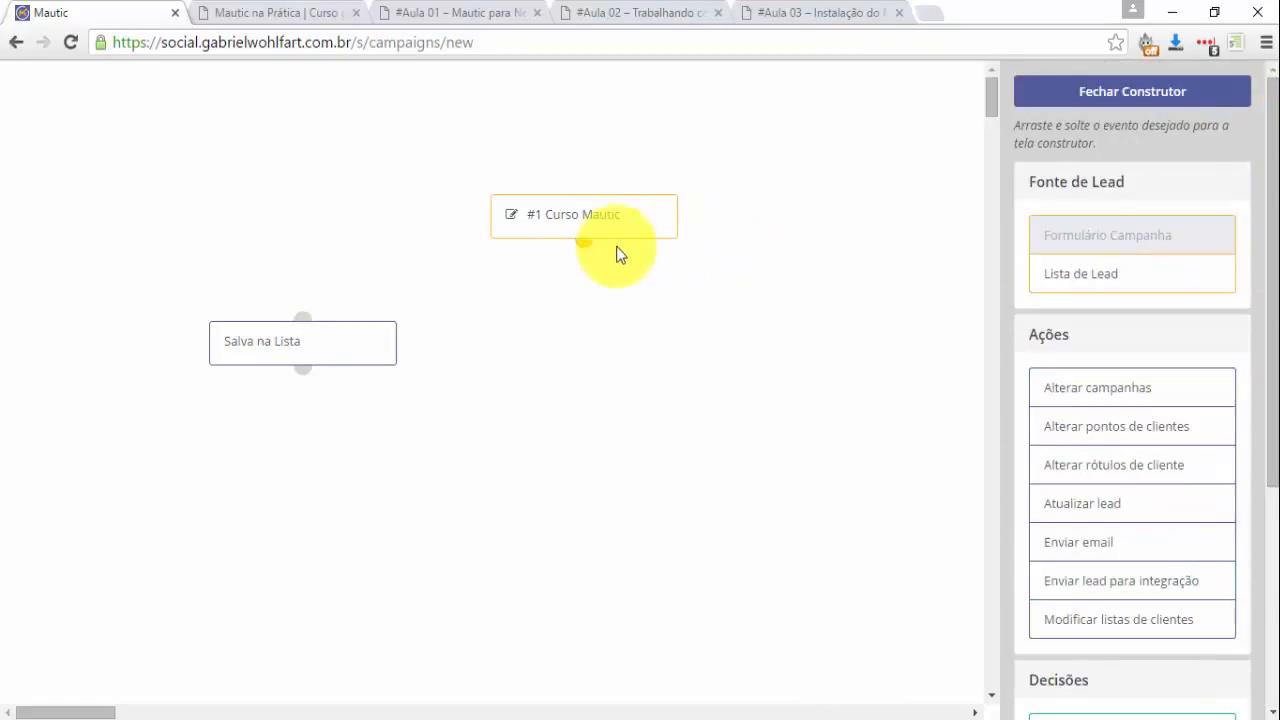
pyautogui.moveTo(585, 243); pyautogui.dragTo(303, 319)
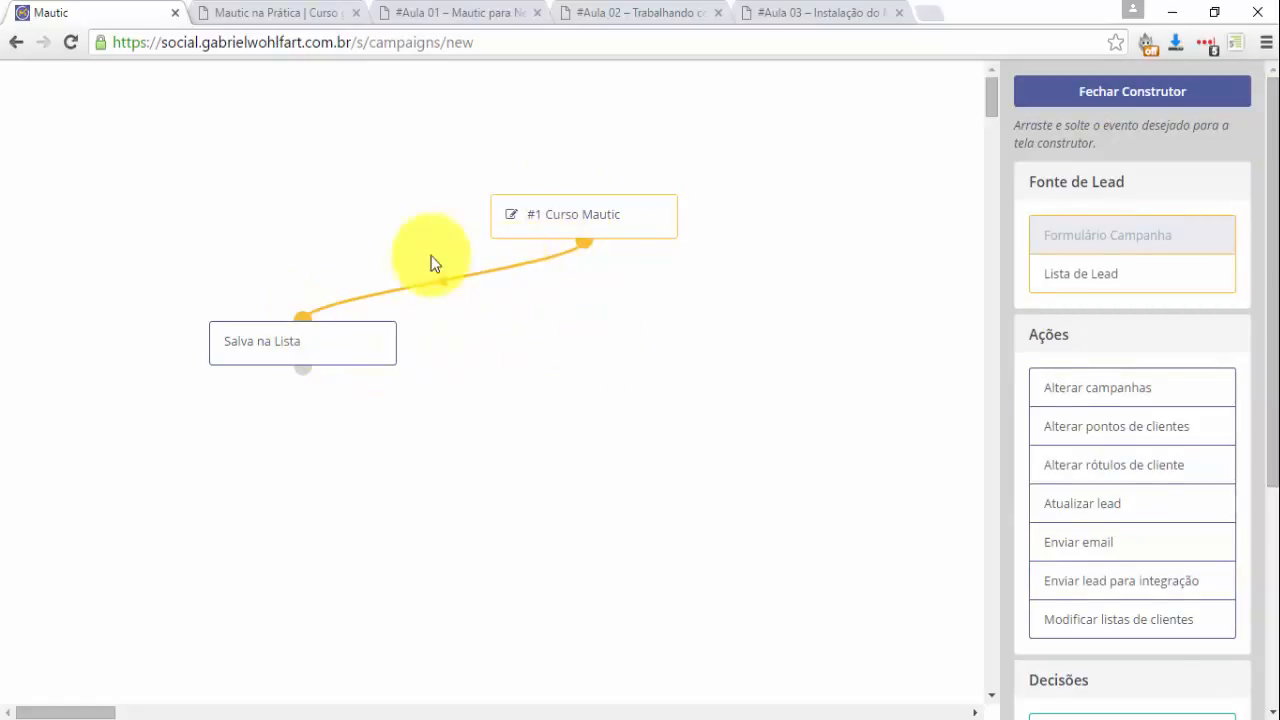
pyautogui.moveTo(257, 349)
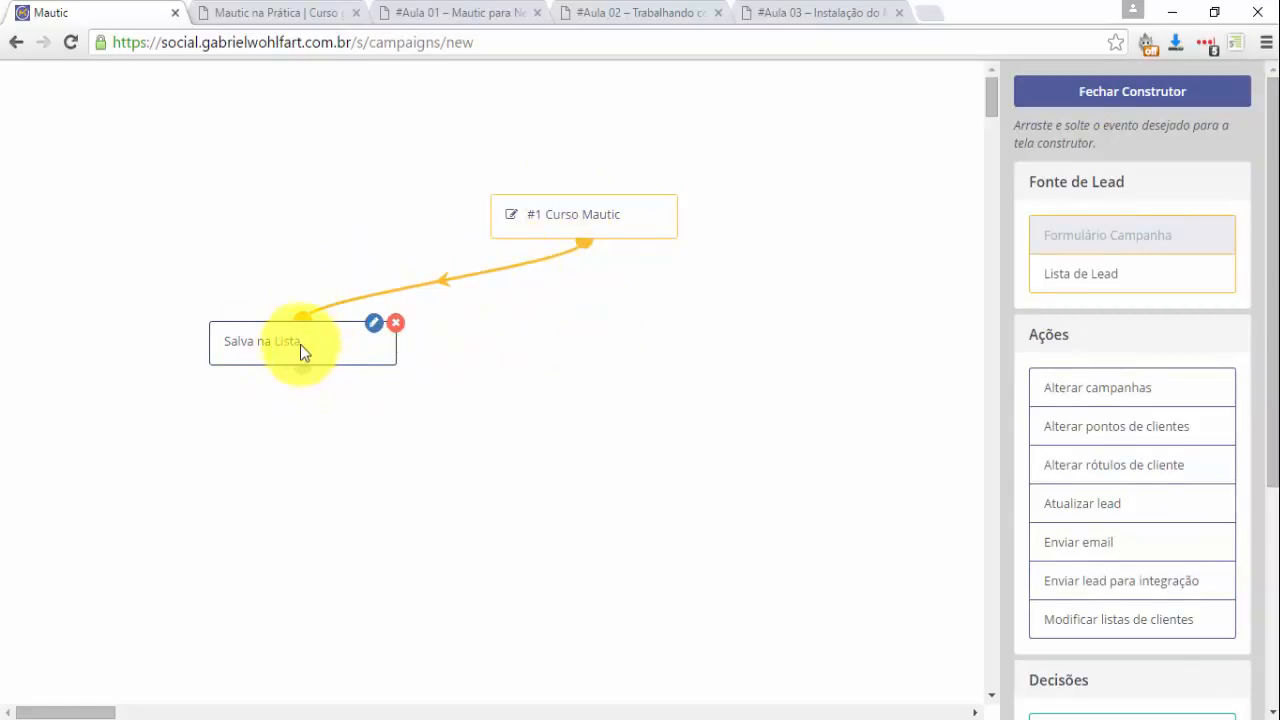
pyautogui.moveTo(305, 351); pyautogui.dragTo(185, 280)
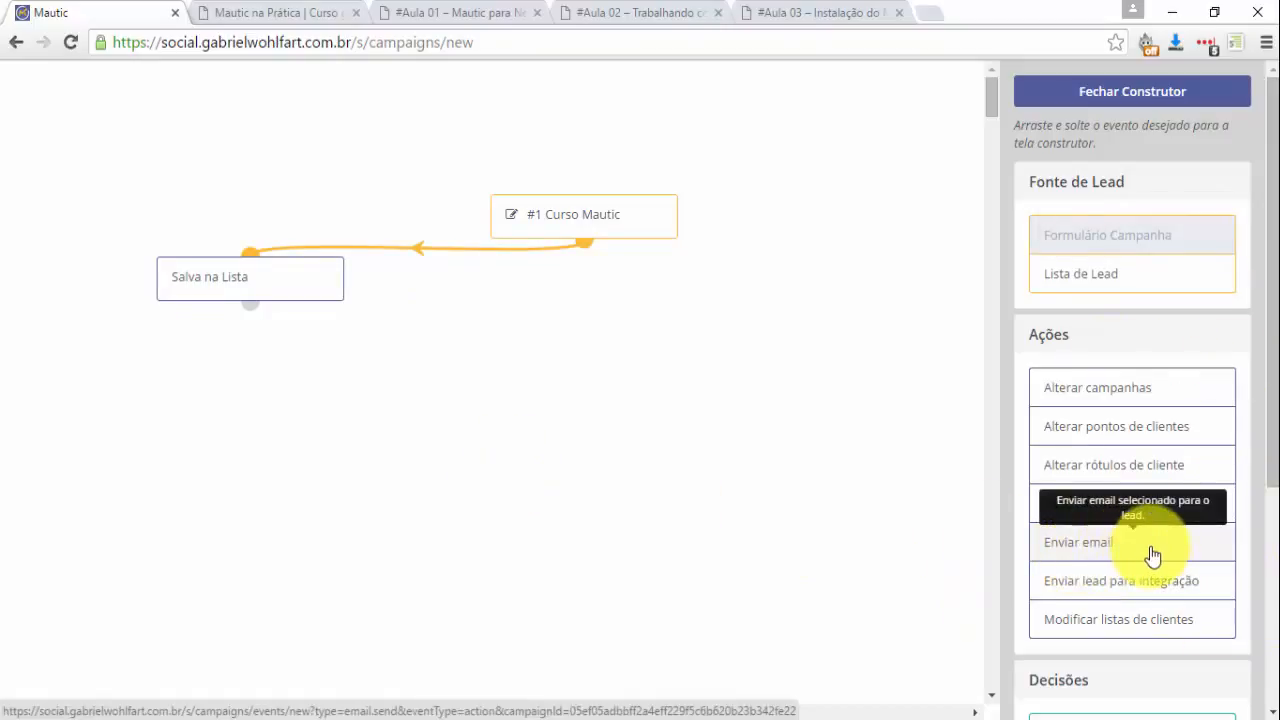
# Add Enviar Email Aula 01 sending the pt_BR #Aula 01 - Mautic para Negócios email.
pyautogui.moveTo(1131, 551); pyautogui.dragTo(515, 312)
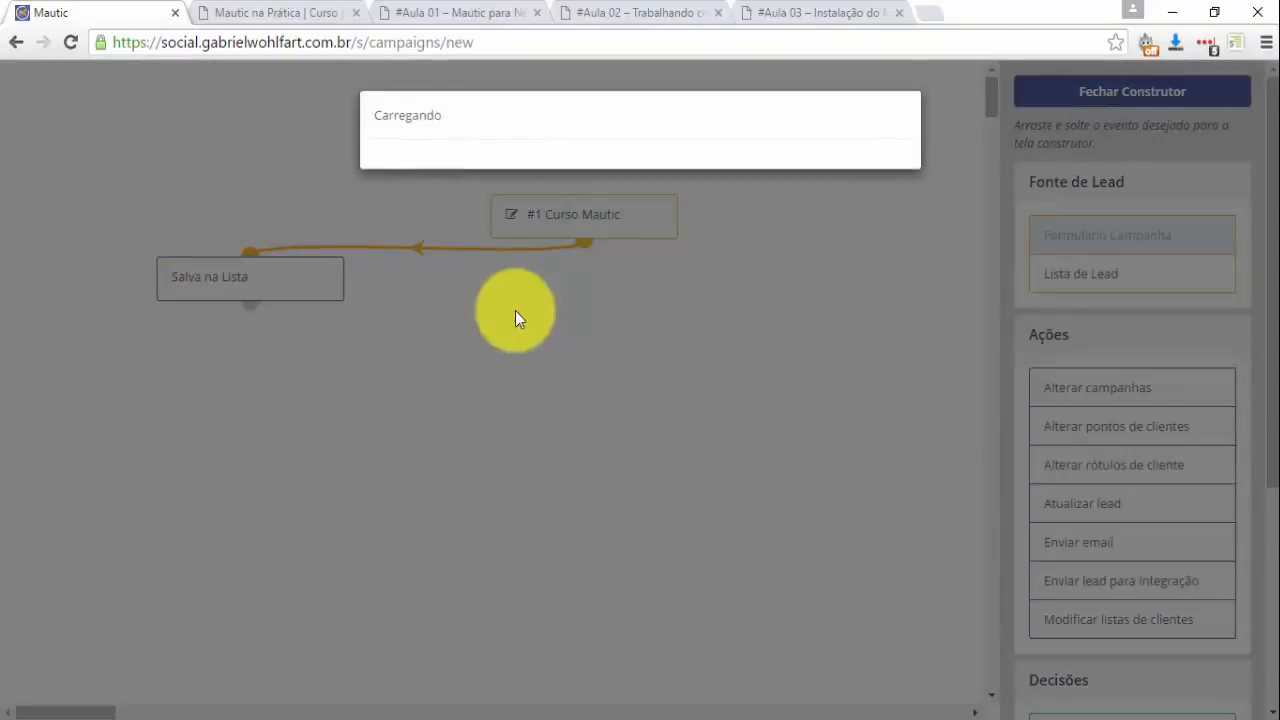
pyautogui.click(466, 197)
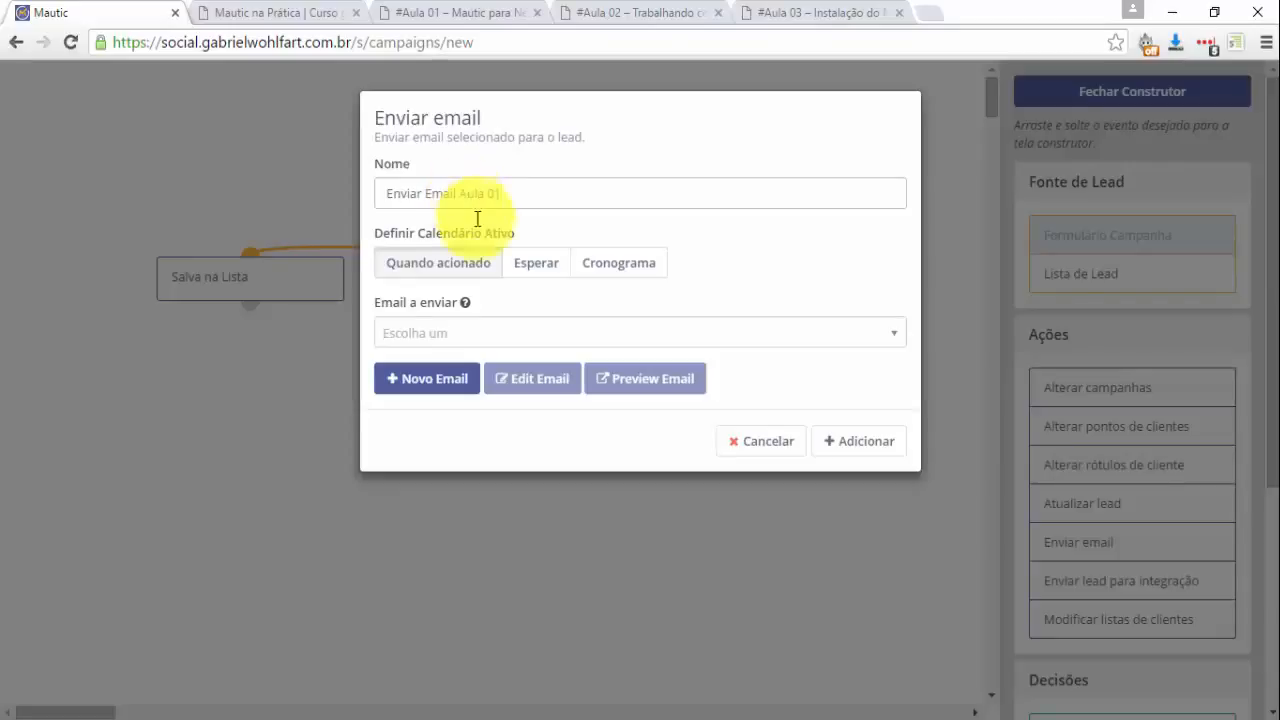
pyautogui.click(594, 347)
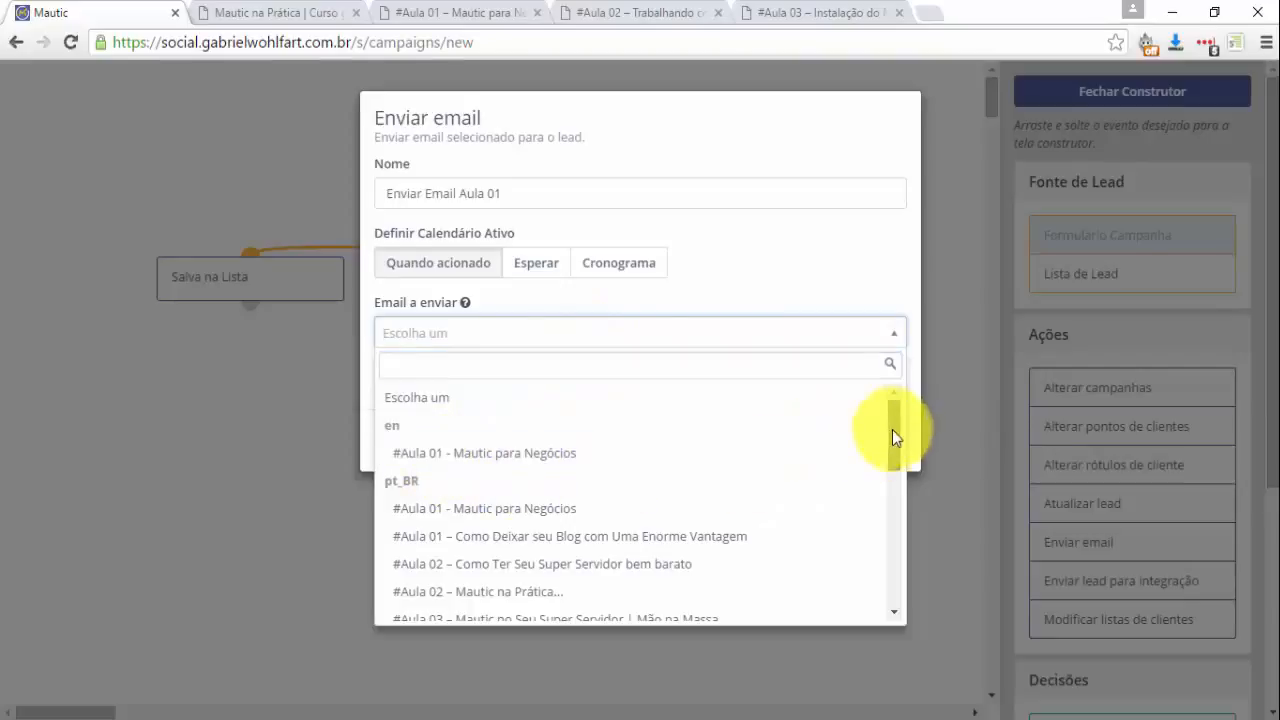
pyautogui.moveTo(892, 429); pyautogui.dragTo(893, 454)
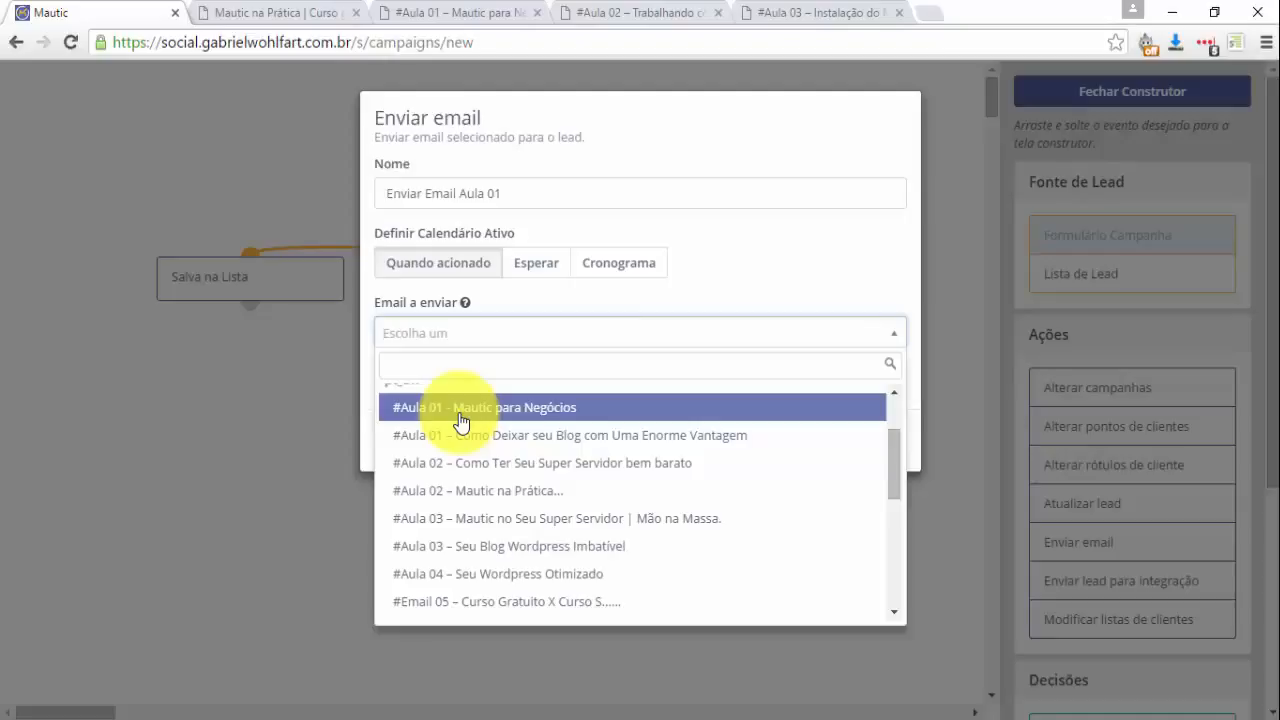
pyautogui.click(460, 418)
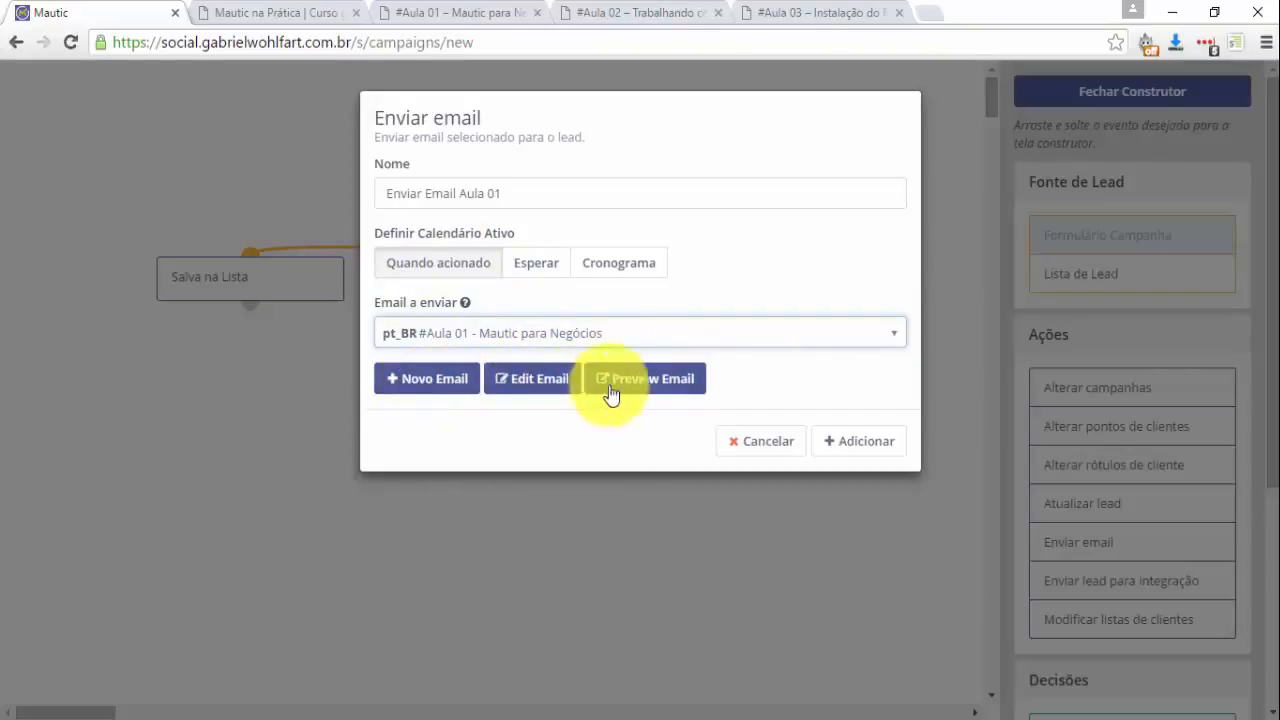
pyautogui.click(851, 450)
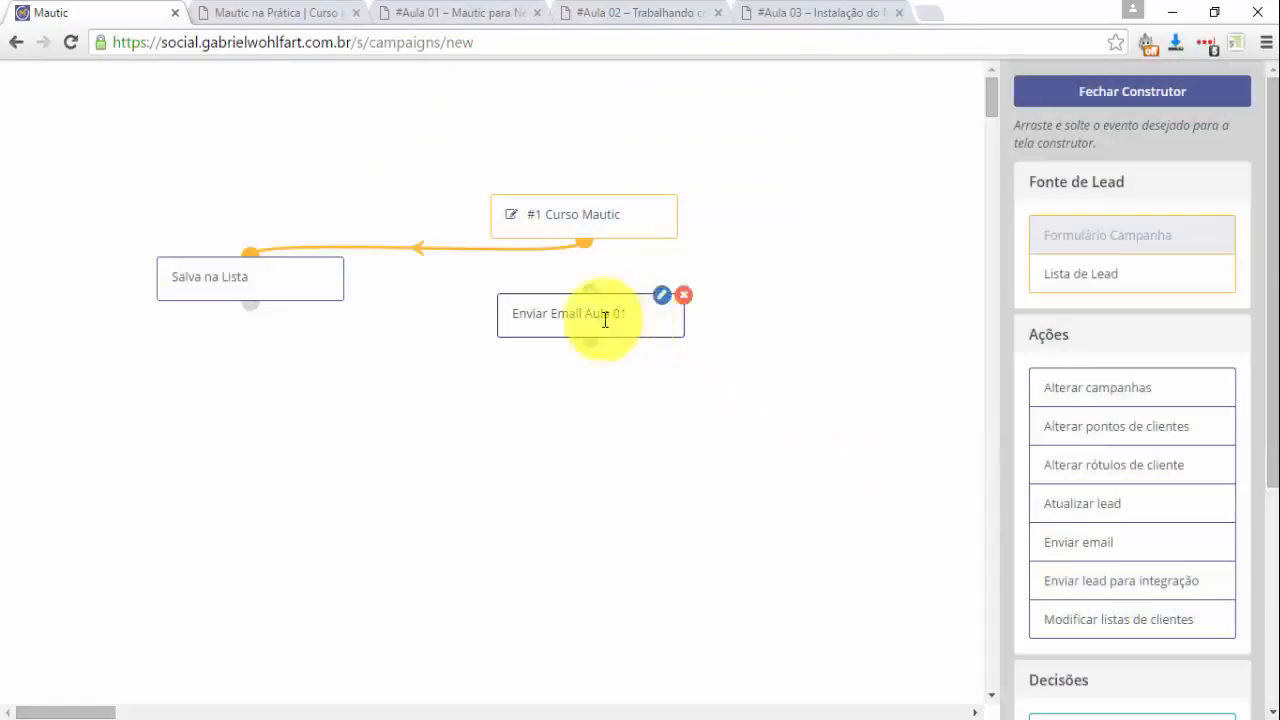
pyautogui.moveTo(603, 317); pyautogui.dragTo(408, 364)
# Connect #1 Curso Mautic to Enviar Email Aula 01 and shift that node left.
pyautogui.moveTo(583, 244); pyautogui.dragTo(485, 351)
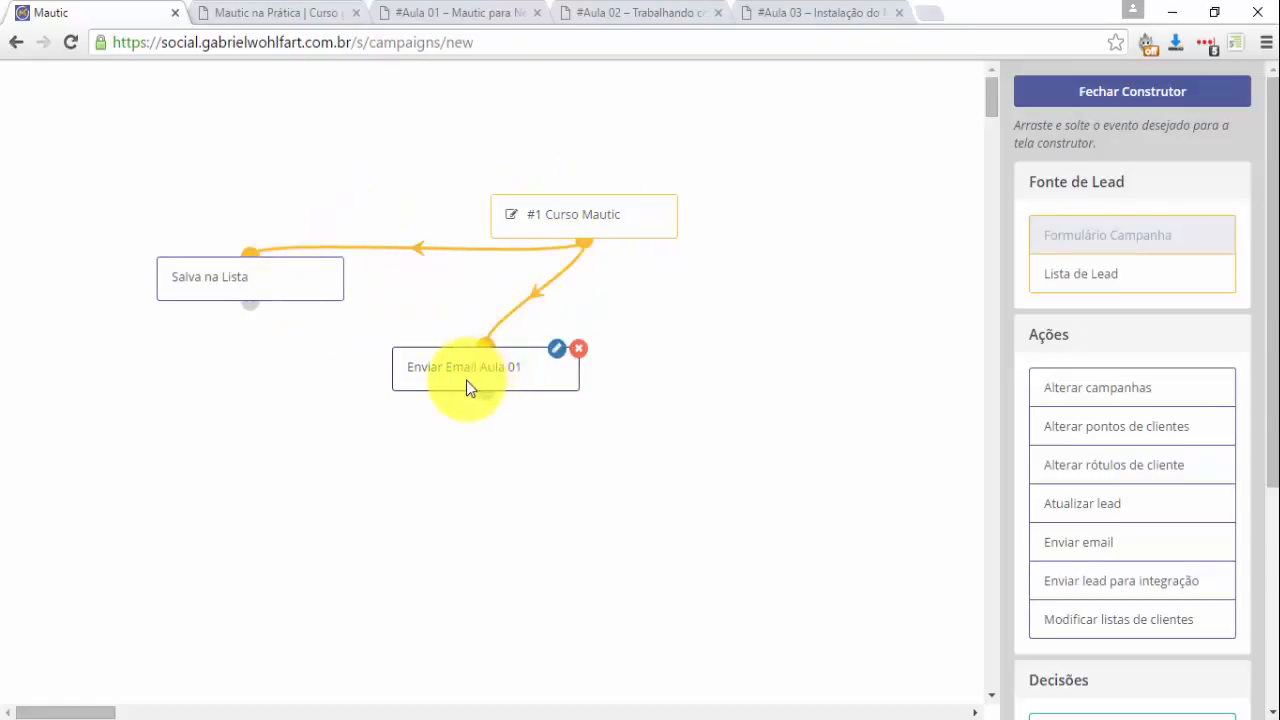
pyautogui.moveTo(466, 380); pyautogui.dragTo(324, 370)
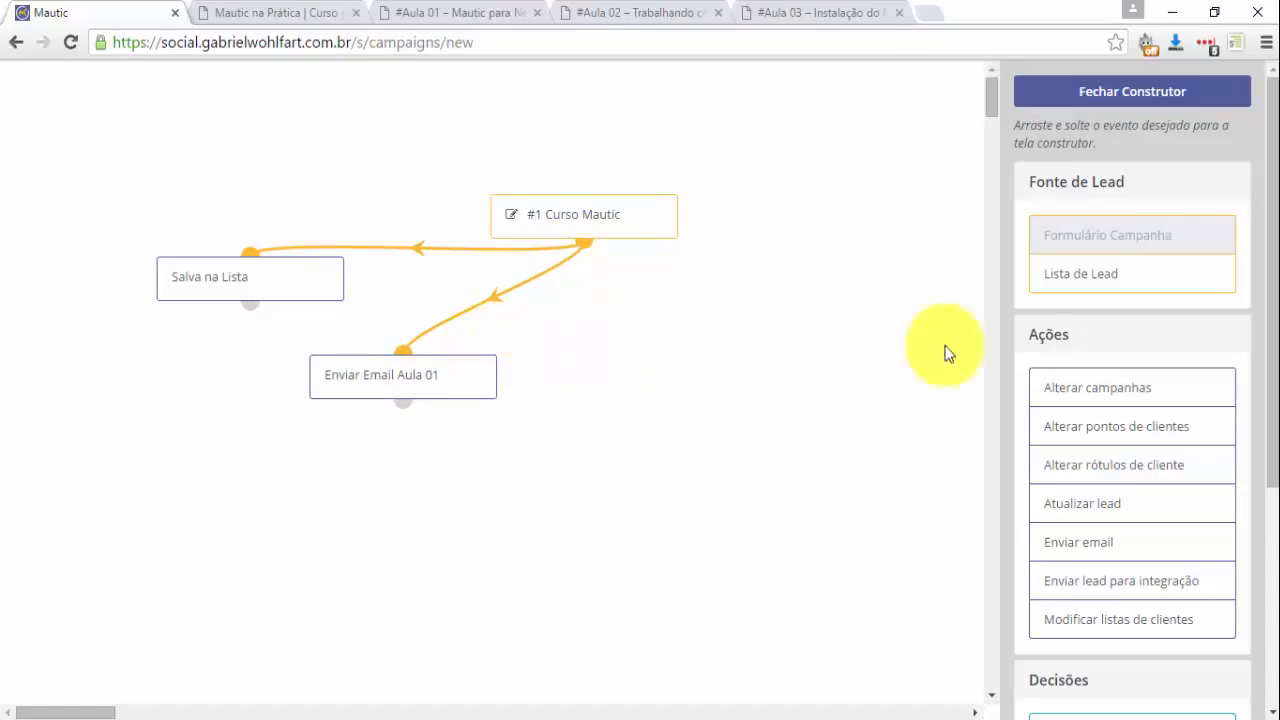
pyautogui.scroll(-2, 1180, 343)
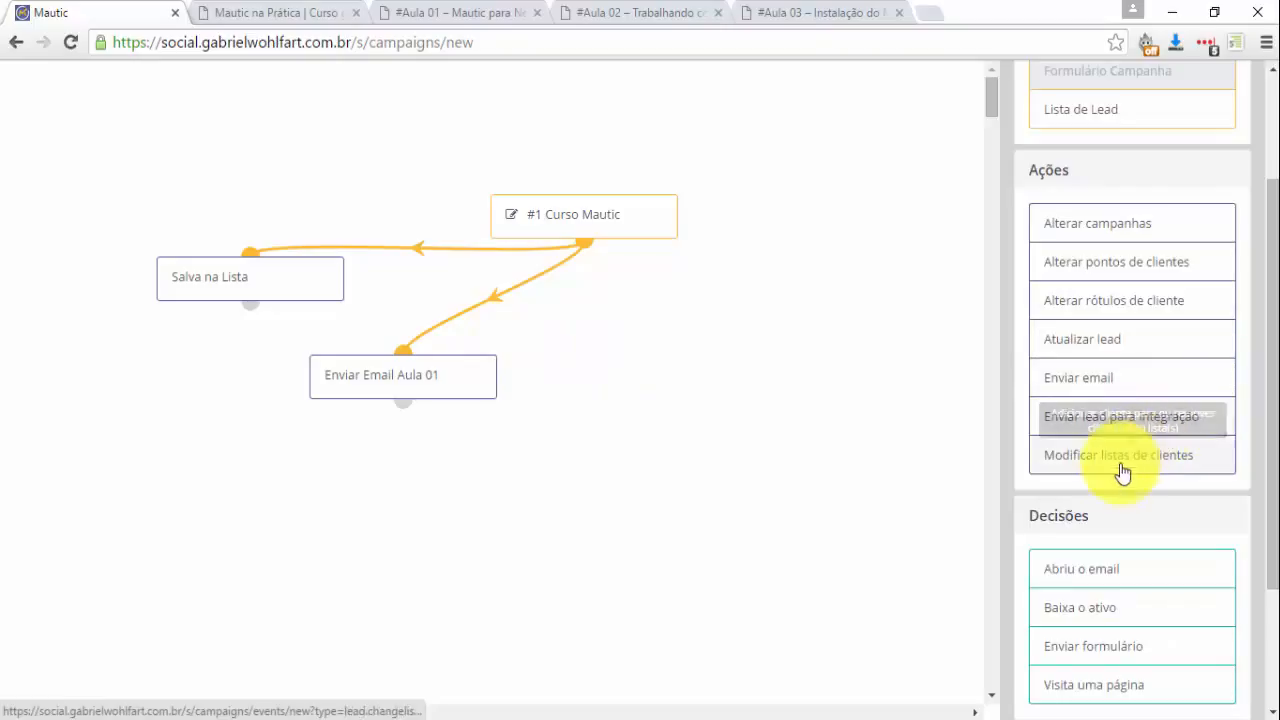
# Add Enviar Email aula 02, waiting 1 day, sending #Aula 02 – Mautic na Prática.
pyautogui.moveTo(1112, 386); pyautogui.dragTo(574, 400)
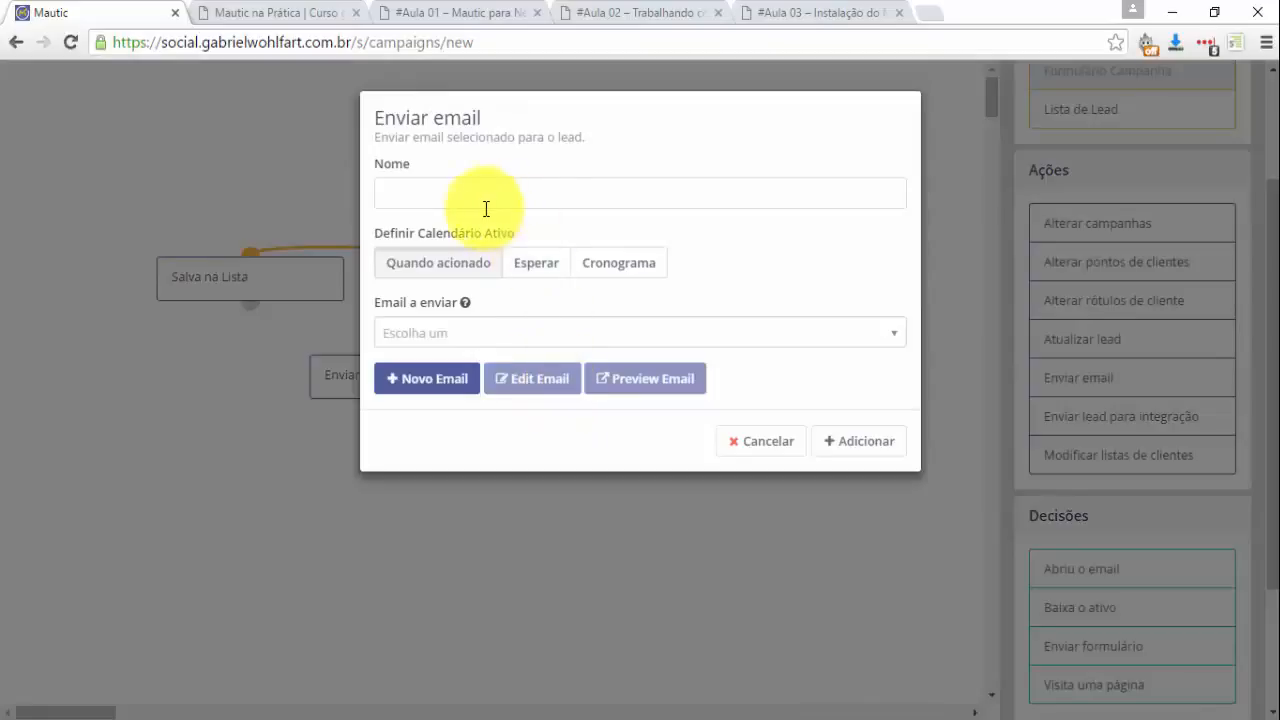
pyautogui.click(484, 206)
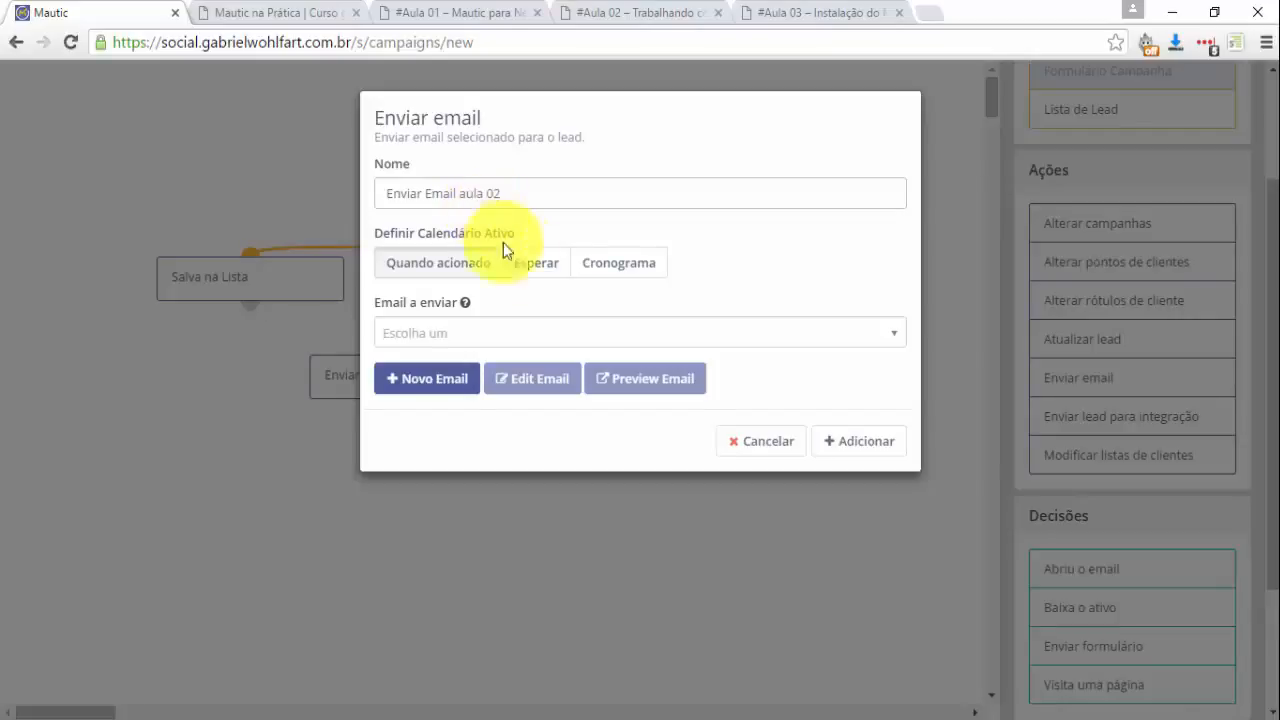
pyautogui.click(541, 263)
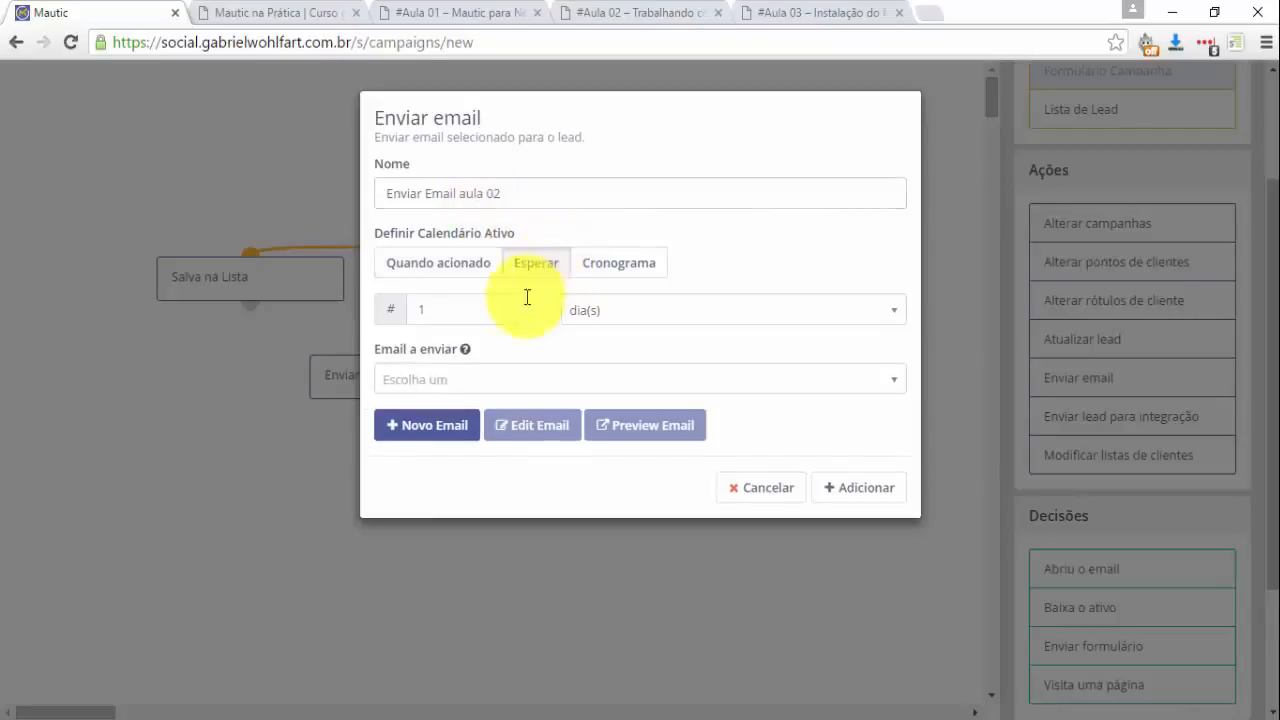
pyautogui.click(417, 310)
pyautogui.write('1')
pyautogui.click(482, 380)
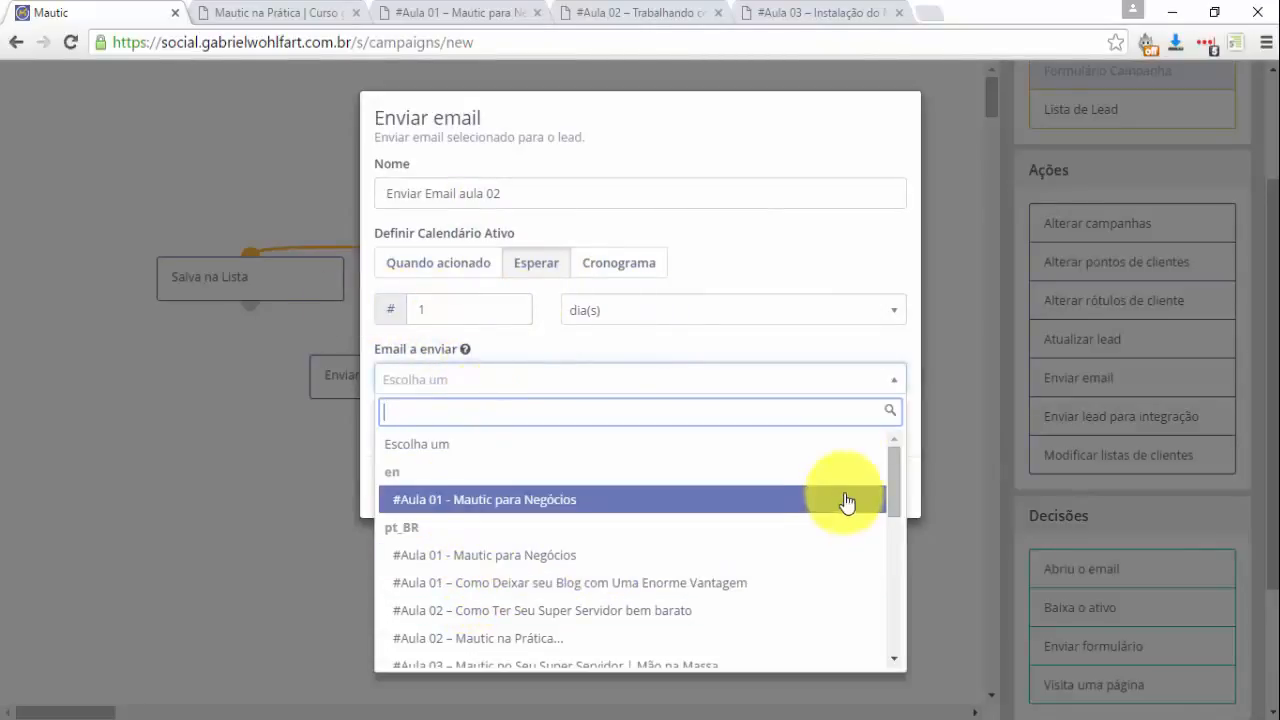
pyautogui.moveTo(896, 470); pyautogui.dragTo(895, 505)
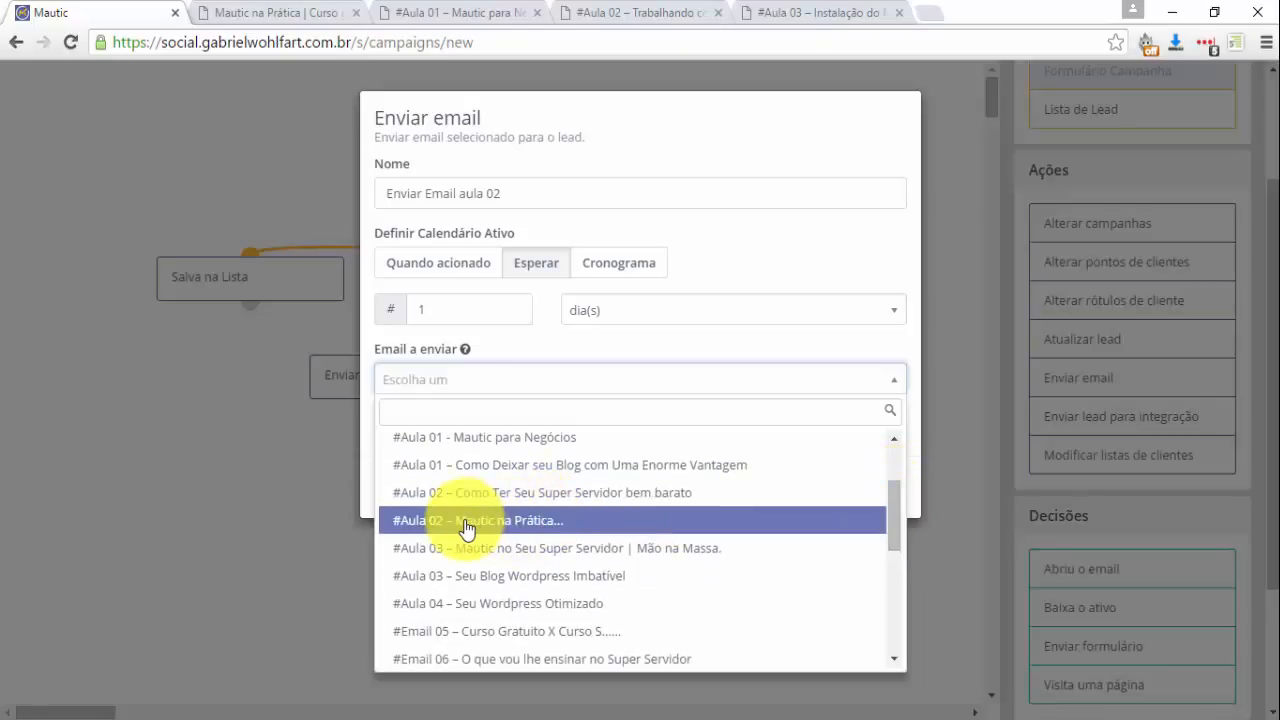
pyautogui.click(466, 520)
pyautogui.click(886, 508)
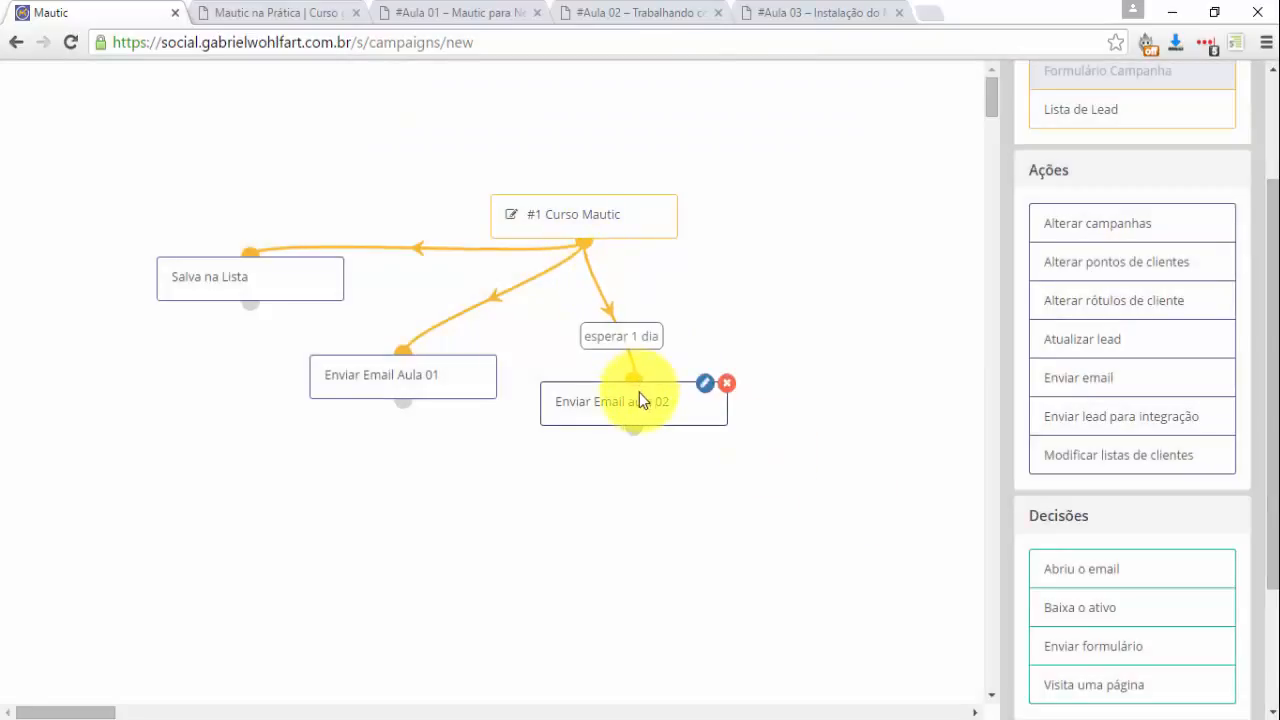
pyautogui.moveTo(639, 400); pyautogui.dragTo(400, 492)
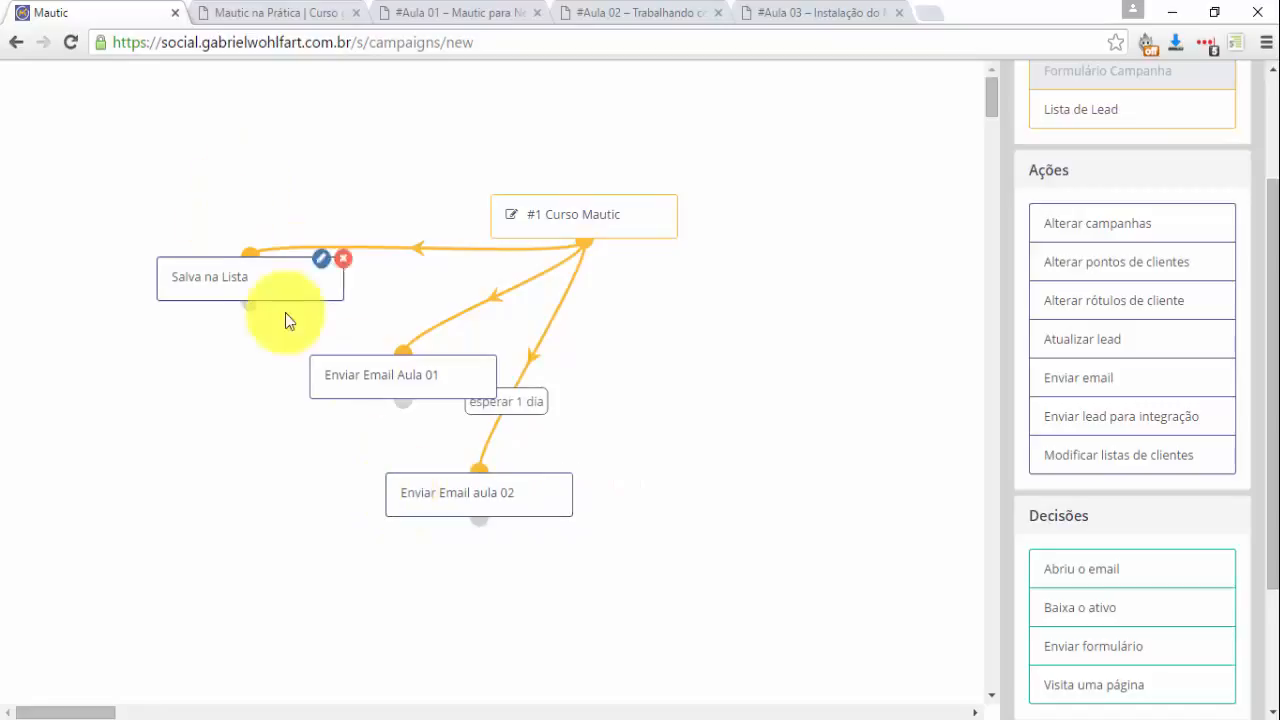
# Delete the 'esperar 1 dia' link into Enviar Email aula 02 and move that node lower.
pyautogui.moveTo(340, 372); pyautogui.dragTo(215, 356)
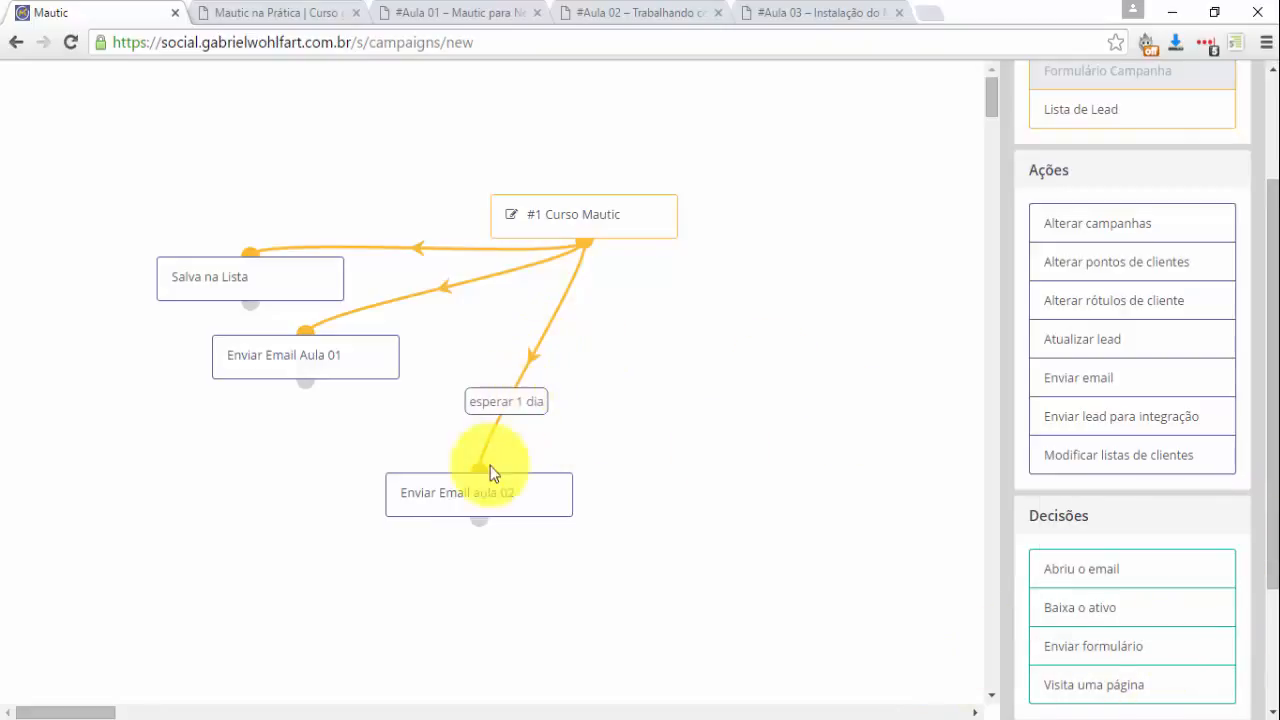
pyautogui.moveTo(486, 474); pyautogui.dragTo(556, 349)
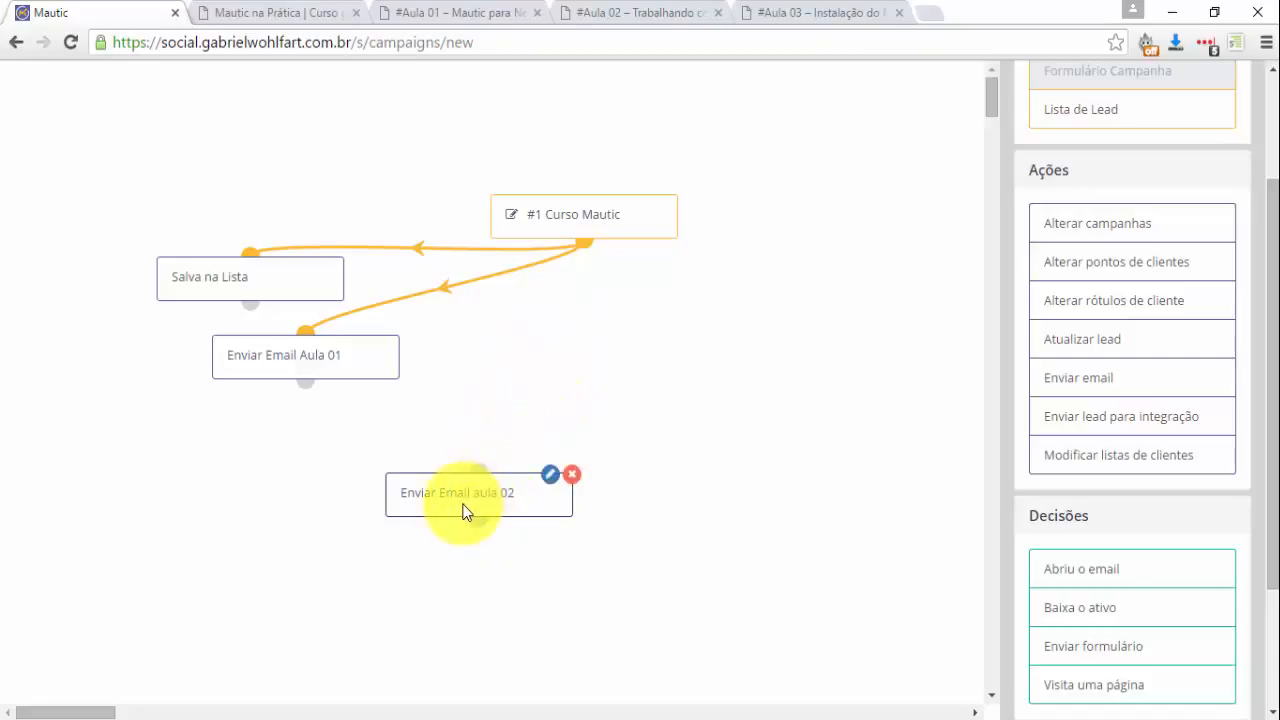
pyautogui.moveTo(463, 511); pyautogui.dragTo(383, 563)
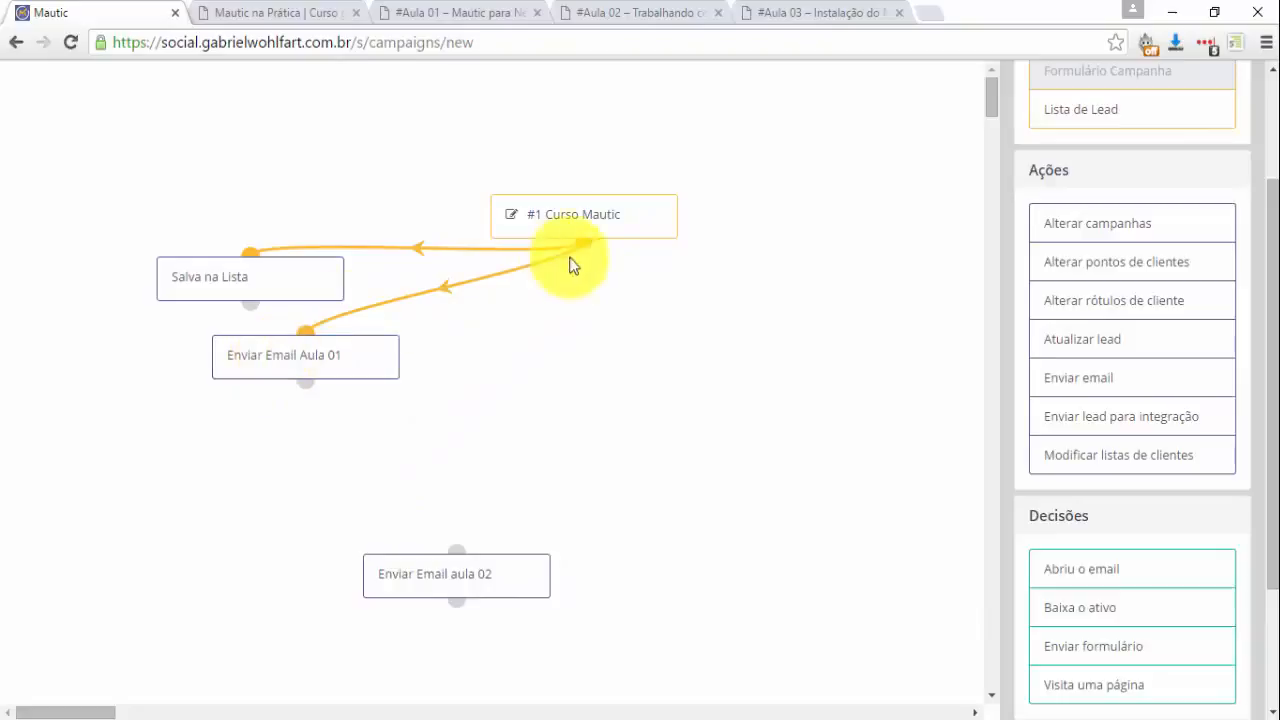
pyautogui.moveTo(460, 596); pyautogui.dragTo(247, 524)
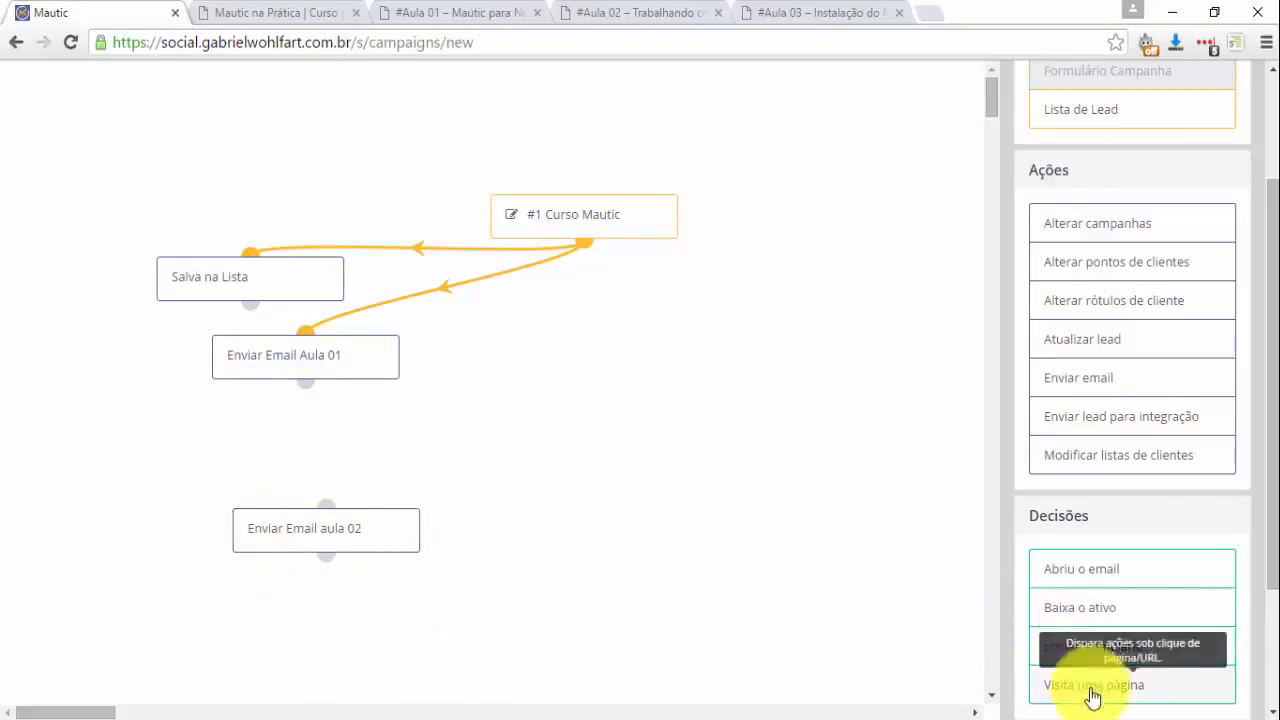
pyautogui.moveTo(1143, 692); pyautogui.dragTo(240, 460)
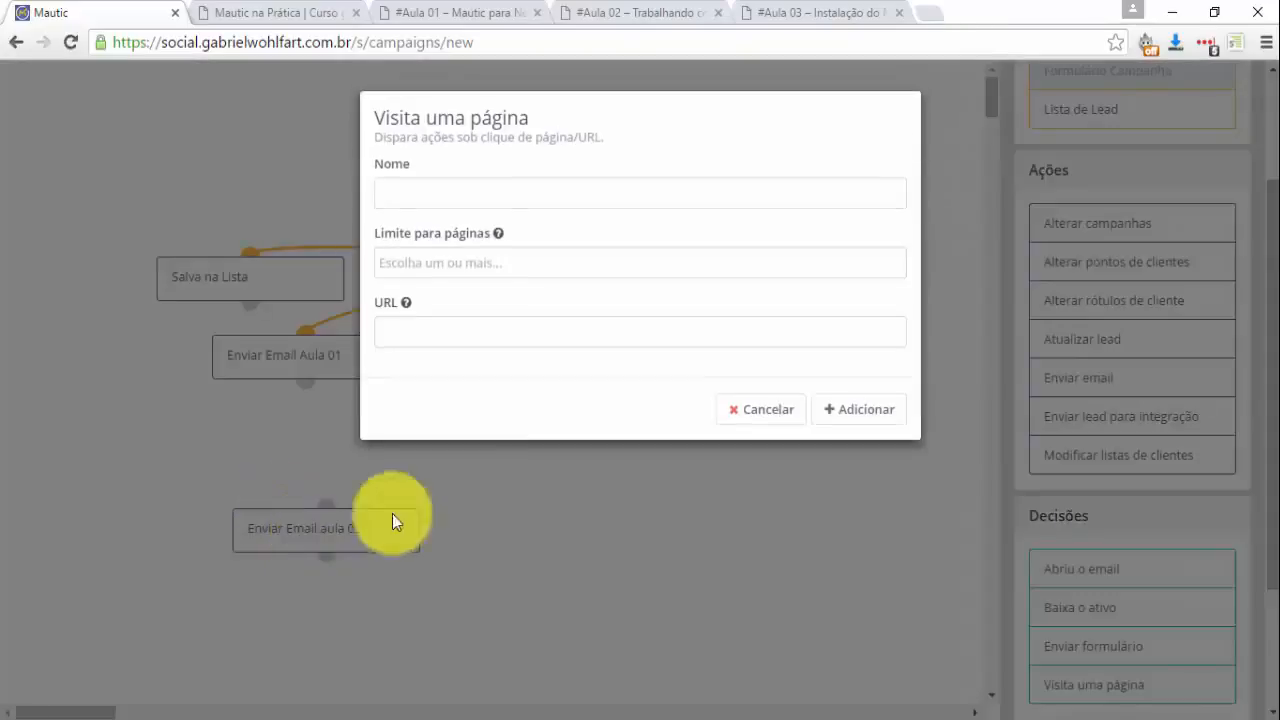
pyautogui.click(416, 200)
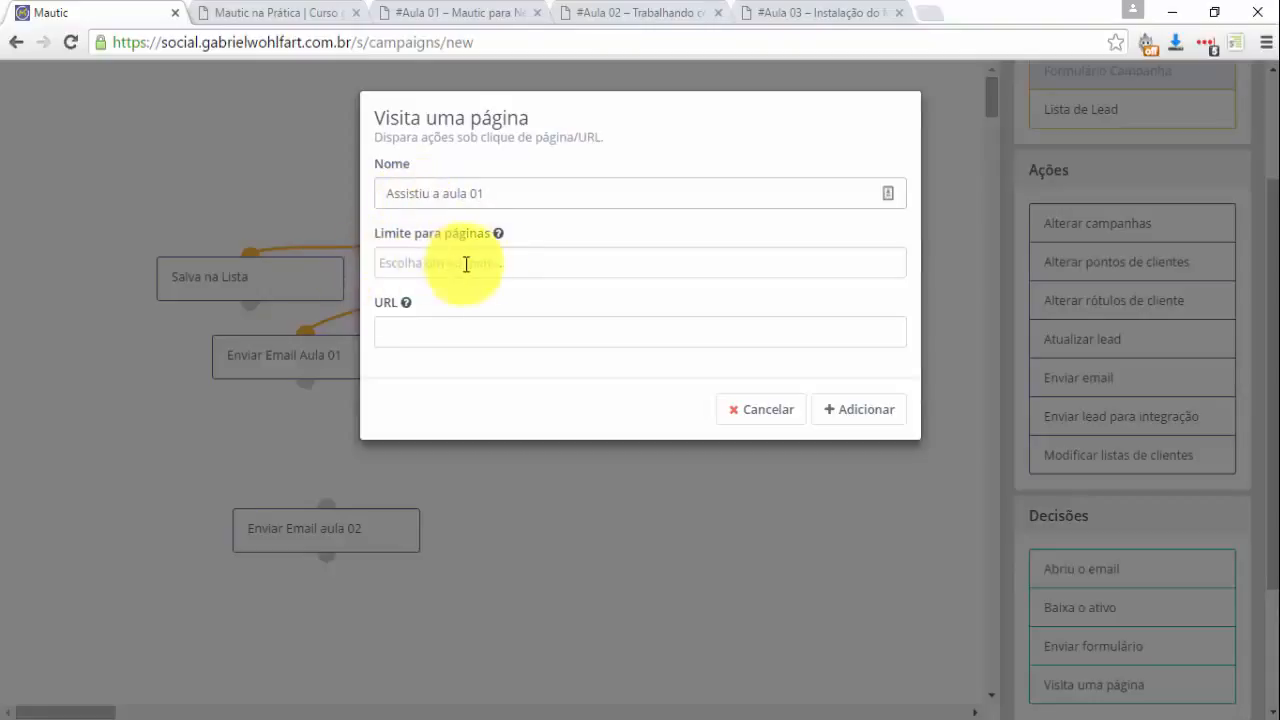
pyautogui.click(450, 12)
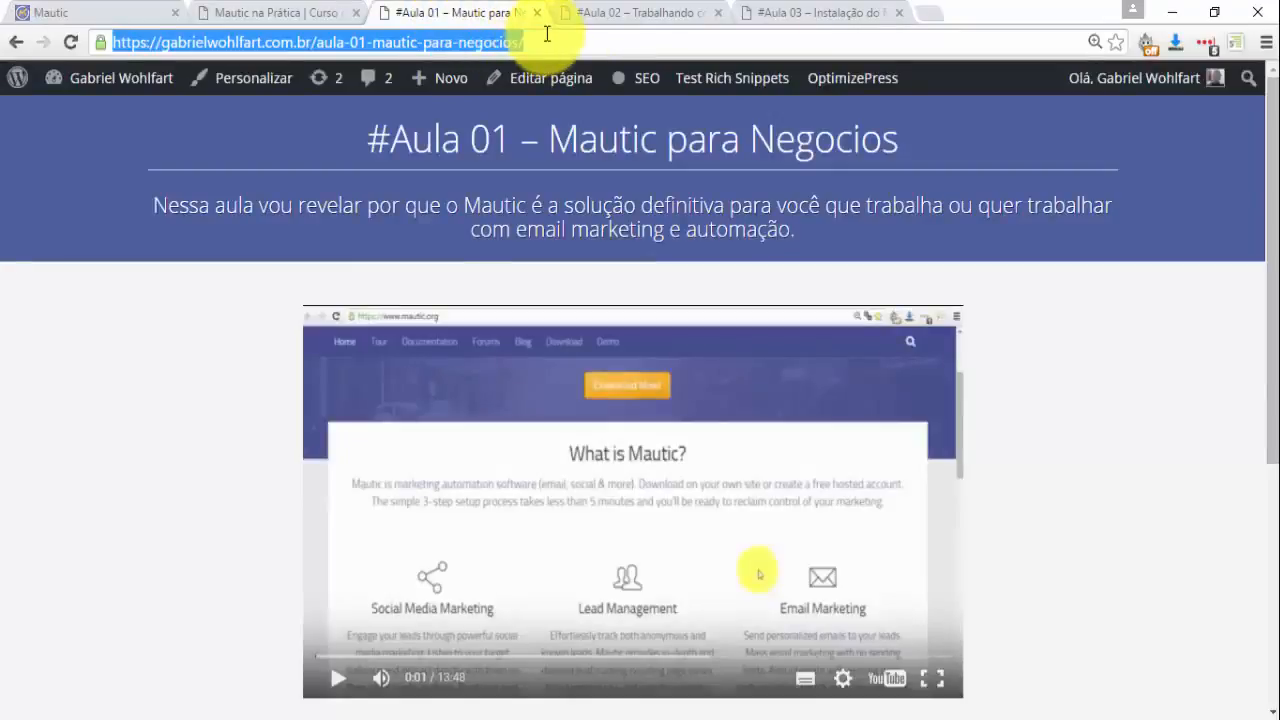
pyautogui.click(119, 5)
pyautogui.click(457, 258)
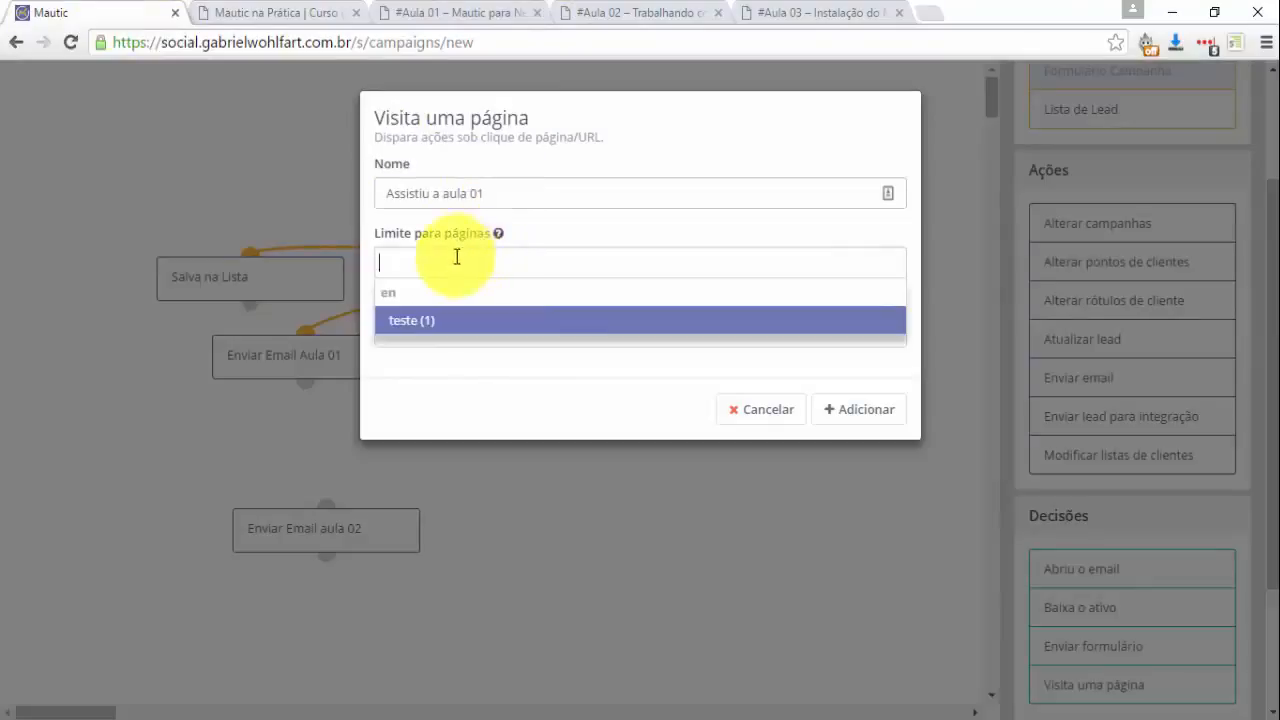
pyautogui.write('https://gabrielwohlfart.com.br/aula-01-mautic-para-negocios/')
pyautogui.click(544, 338)
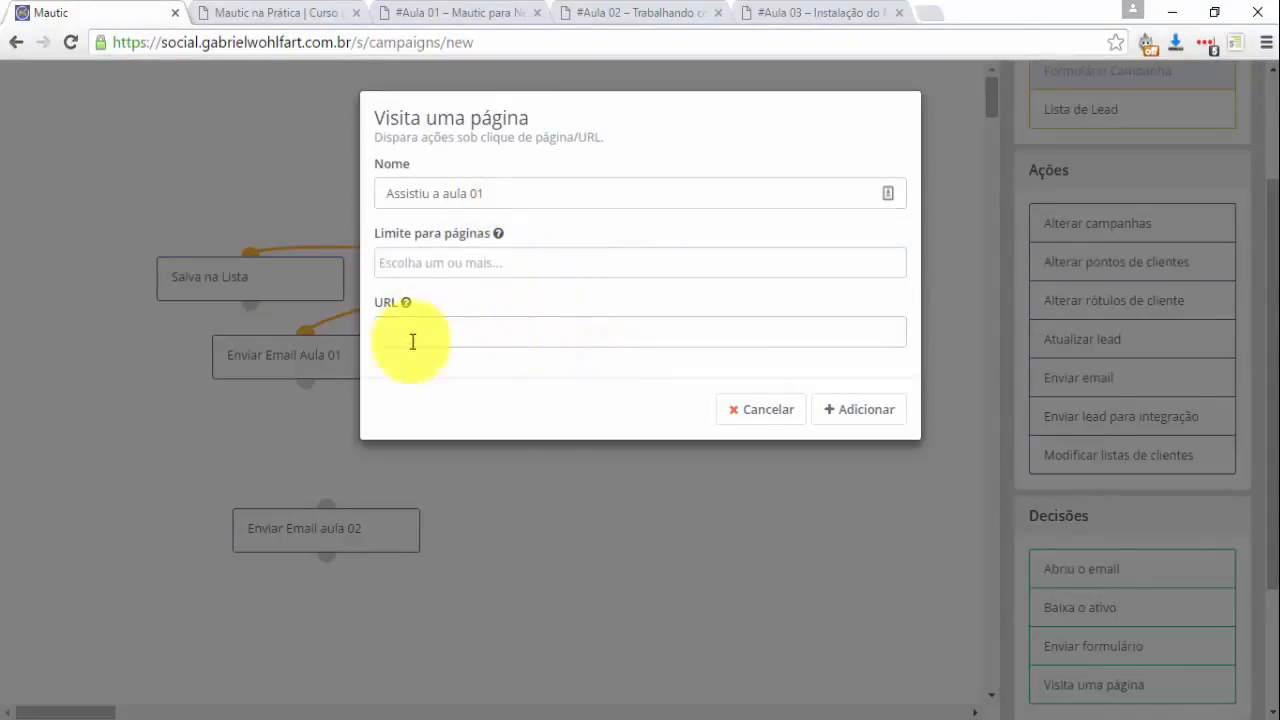
pyautogui.write('https://gabrielwohlfart.com.br/aula-01-mautic-para-negocios/')
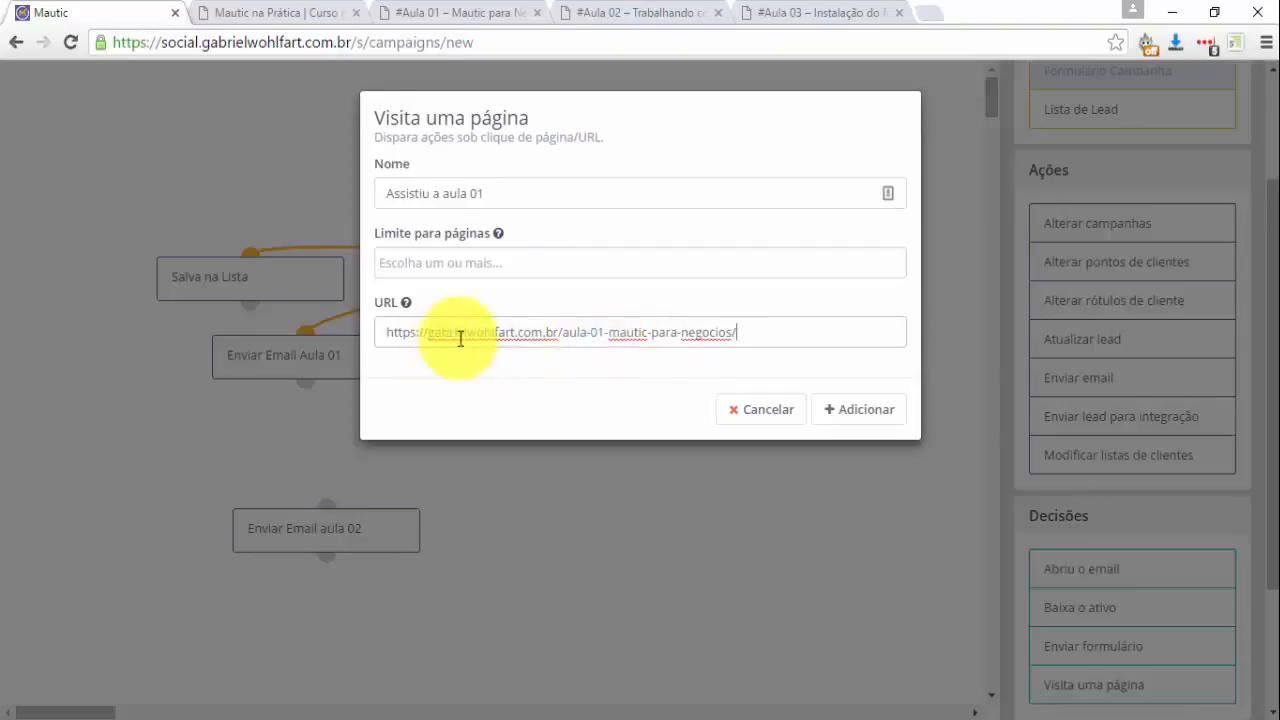
pyautogui.moveTo(742, 335); pyautogui.dragTo(277, 337)
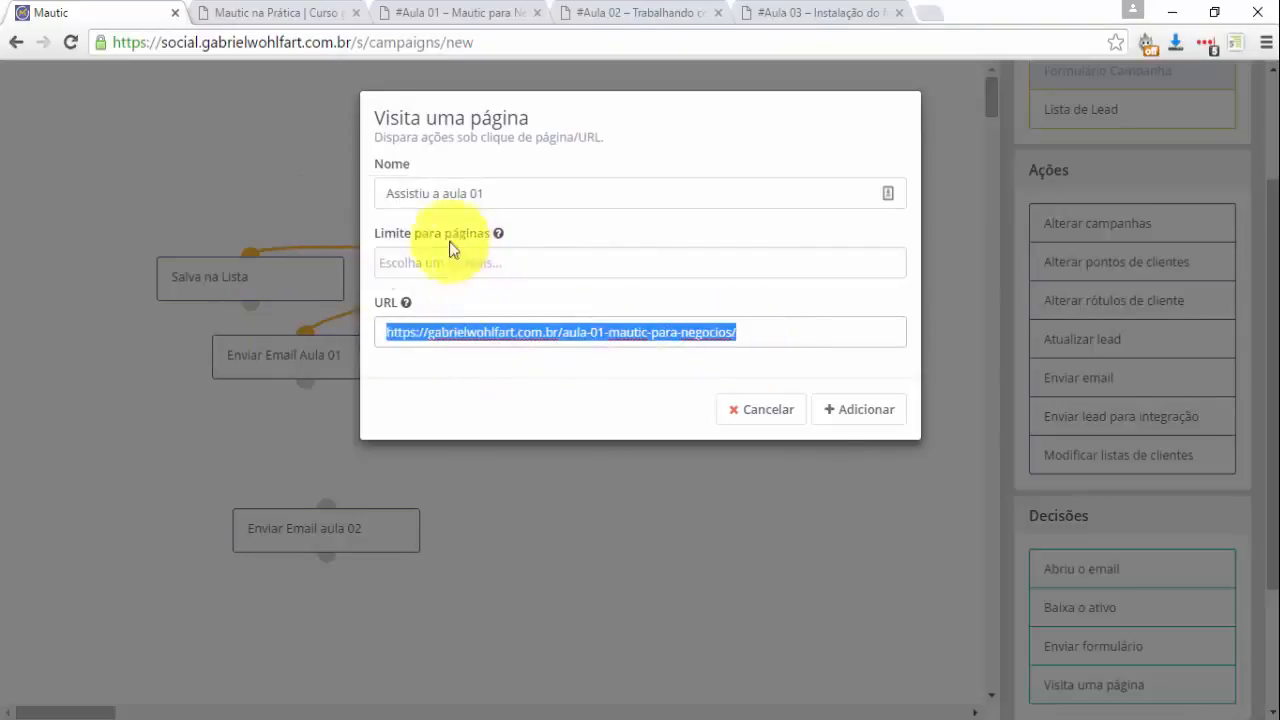
pyautogui.click(846, 412)
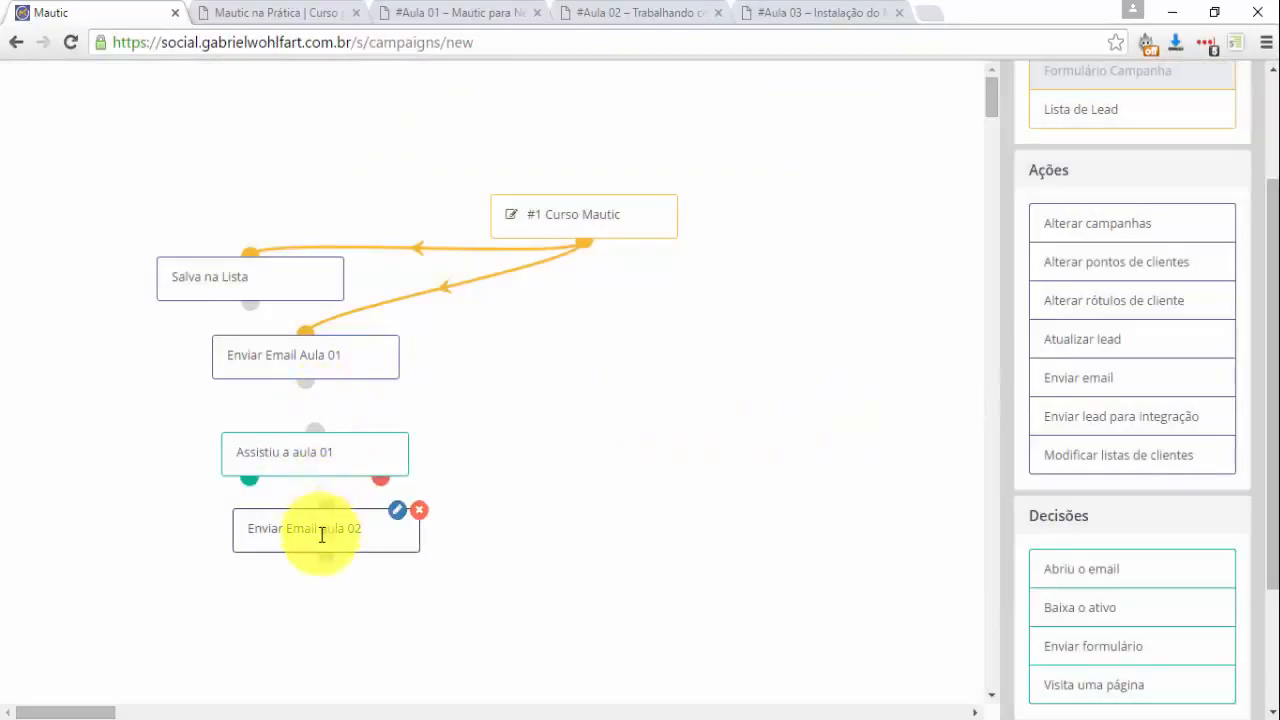
# Chain Enviar Email Aula 01 into Assistiu a aula 01, its yes path to Enviar Email aula 02.
pyautogui.moveTo(311, 557); pyautogui.dragTo(187, 562)
pyautogui.moveTo(230, 452); pyautogui.dragTo(157, 448)
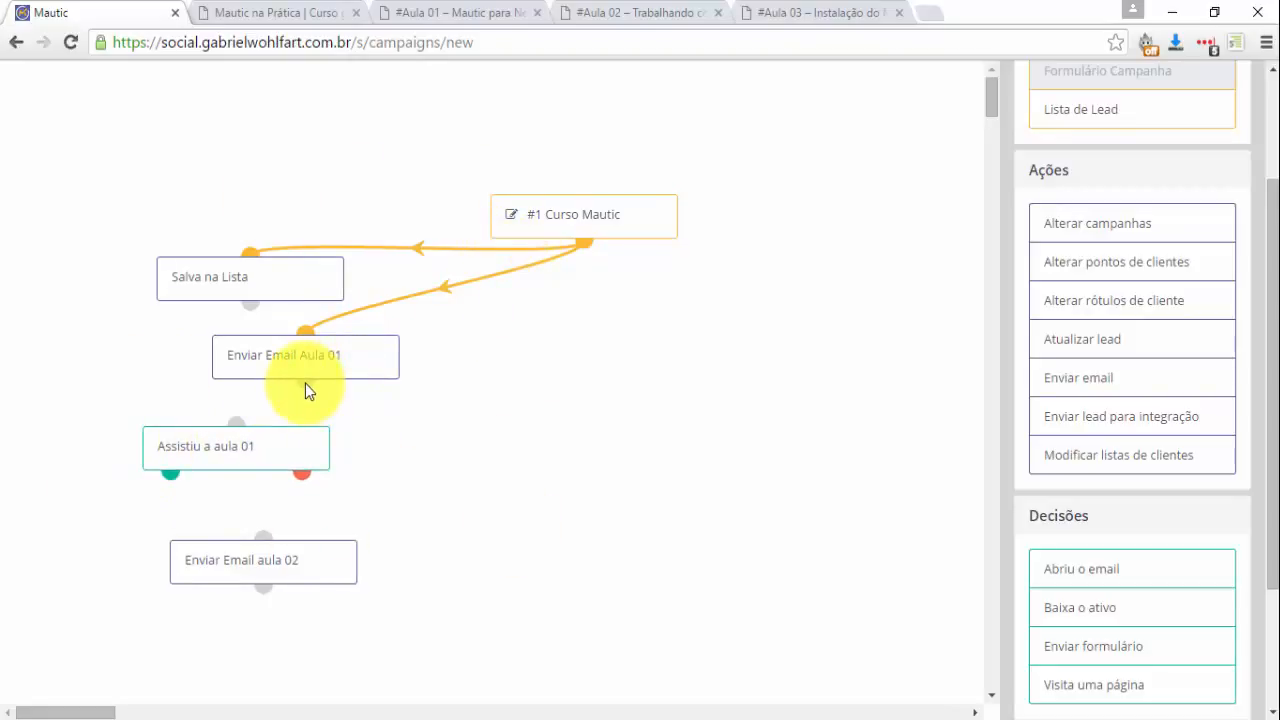
pyautogui.moveTo(301, 398); pyautogui.dragTo(234, 435)
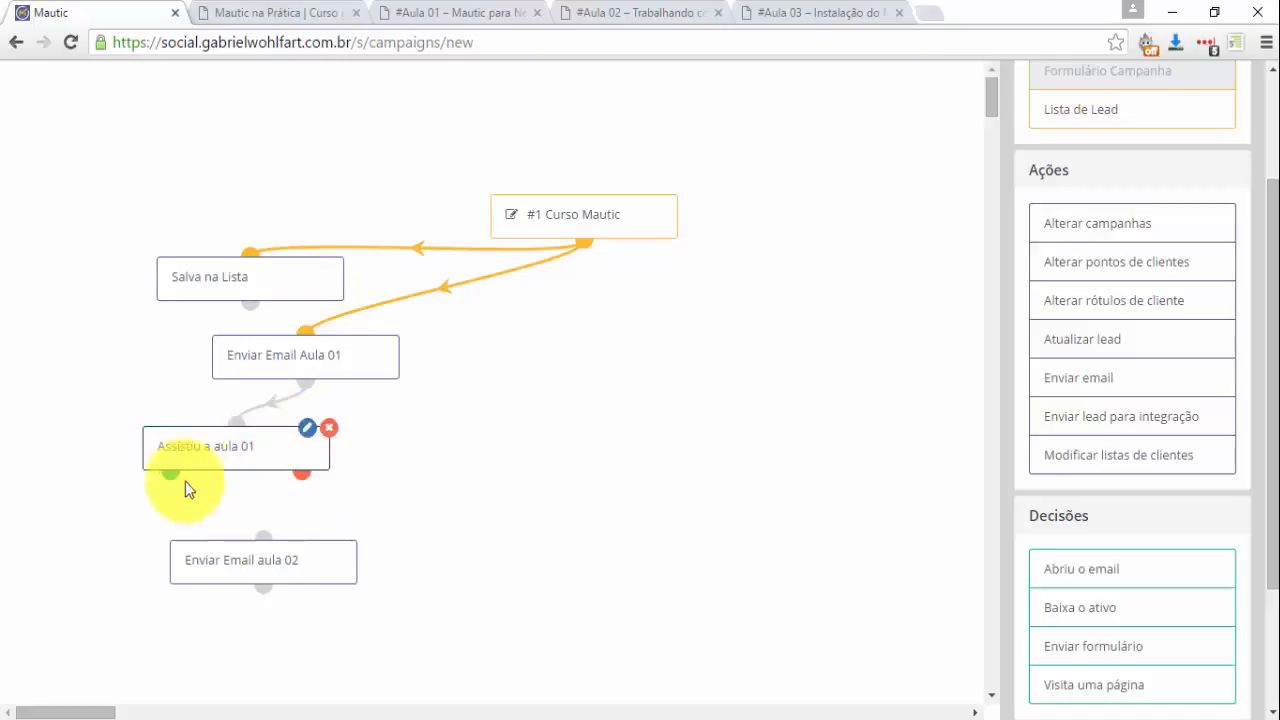
pyautogui.moveTo(266, 574); pyautogui.dragTo(183, 566)
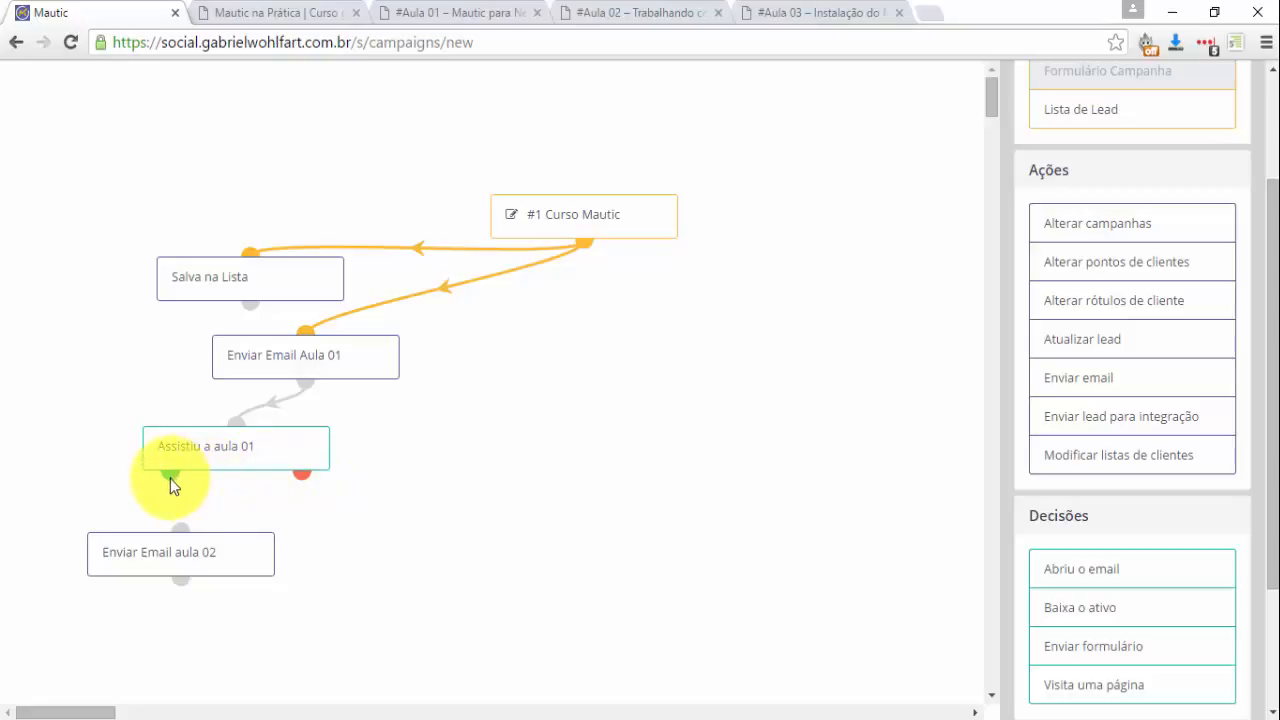
pyautogui.moveTo(170, 474); pyautogui.dragTo(182, 542)
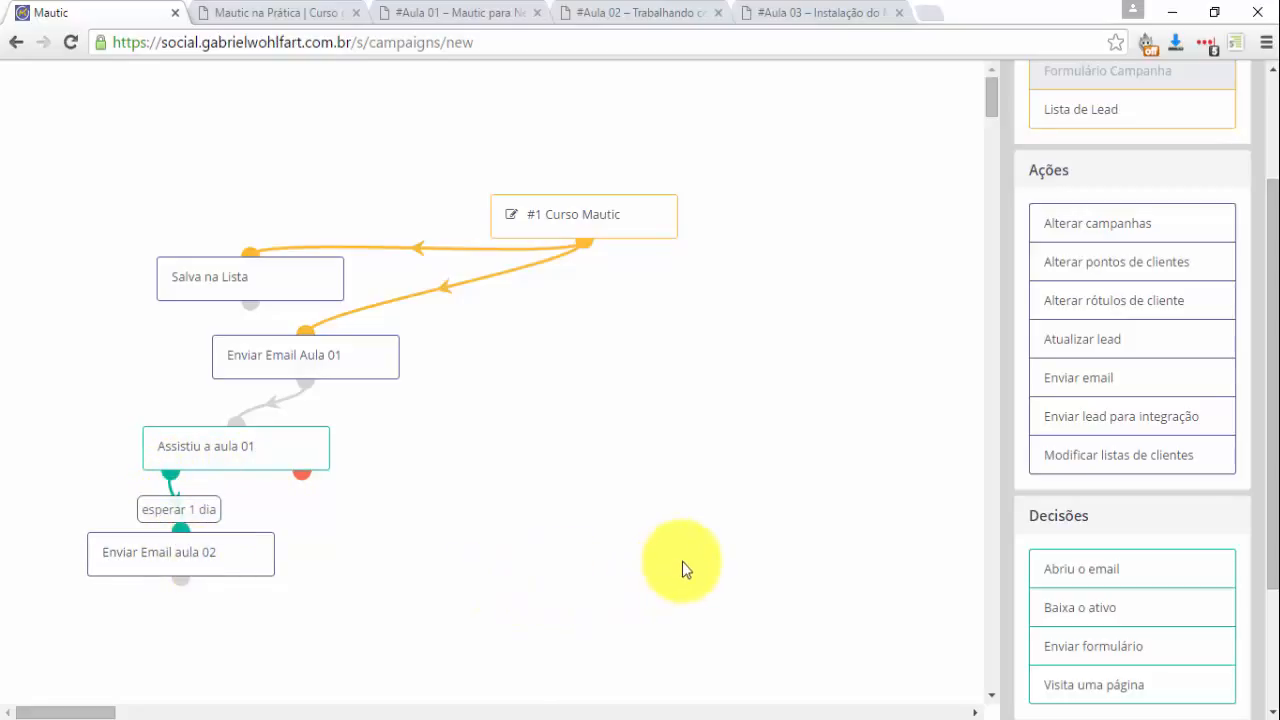
pyautogui.scroll(-3, 770, 582)
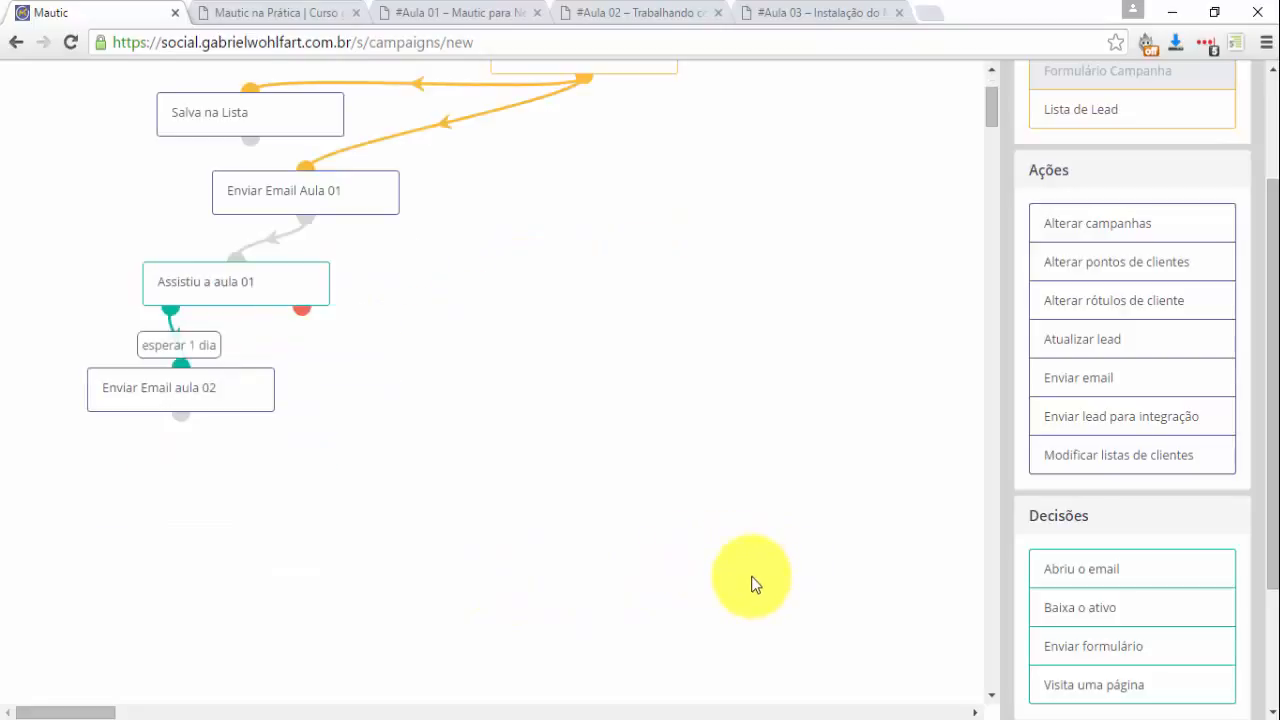
pyautogui.scroll(3, 754, 584)
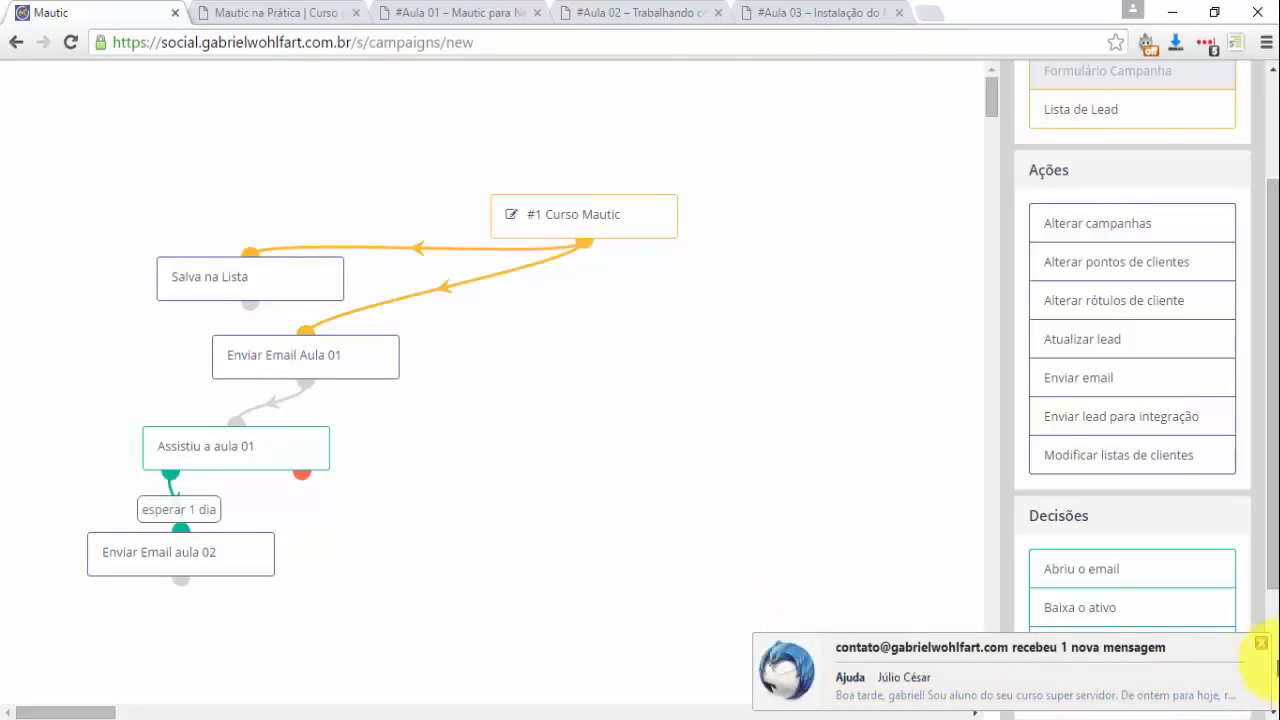
pyautogui.click(1261, 643)
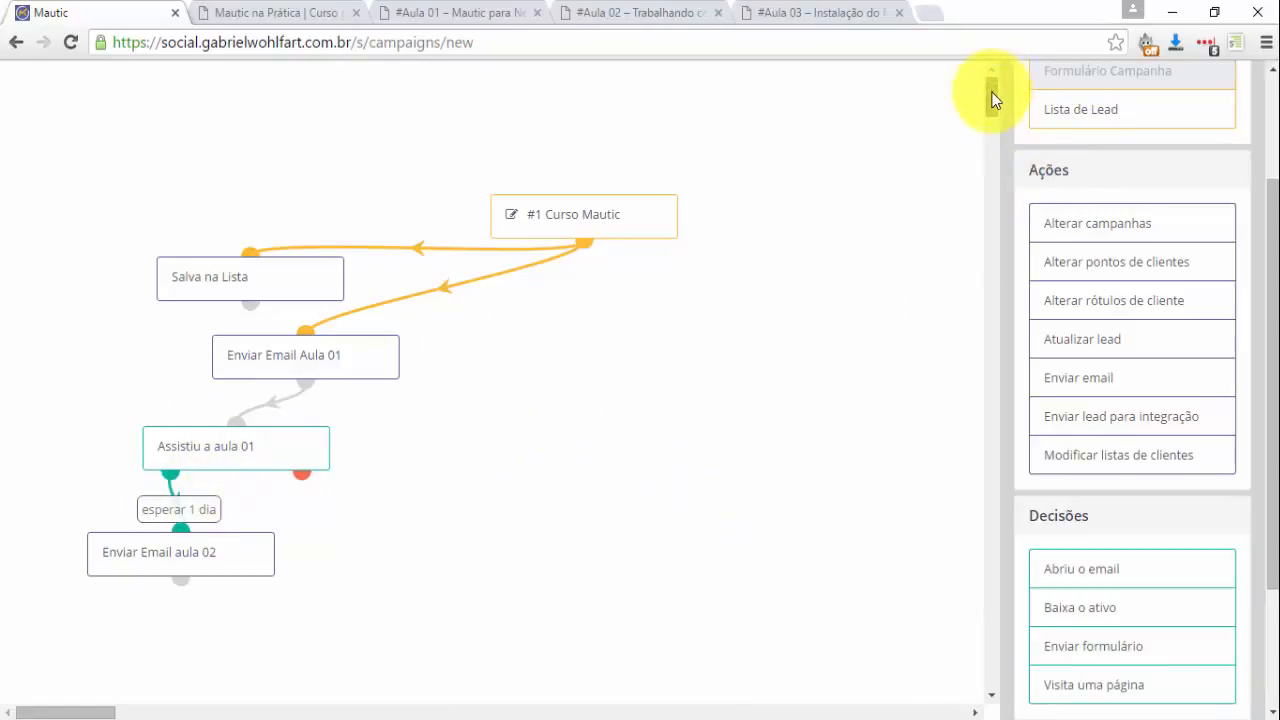
pyautogui.moveTo(993, 100); pyautogui.dragTo(991, 104)
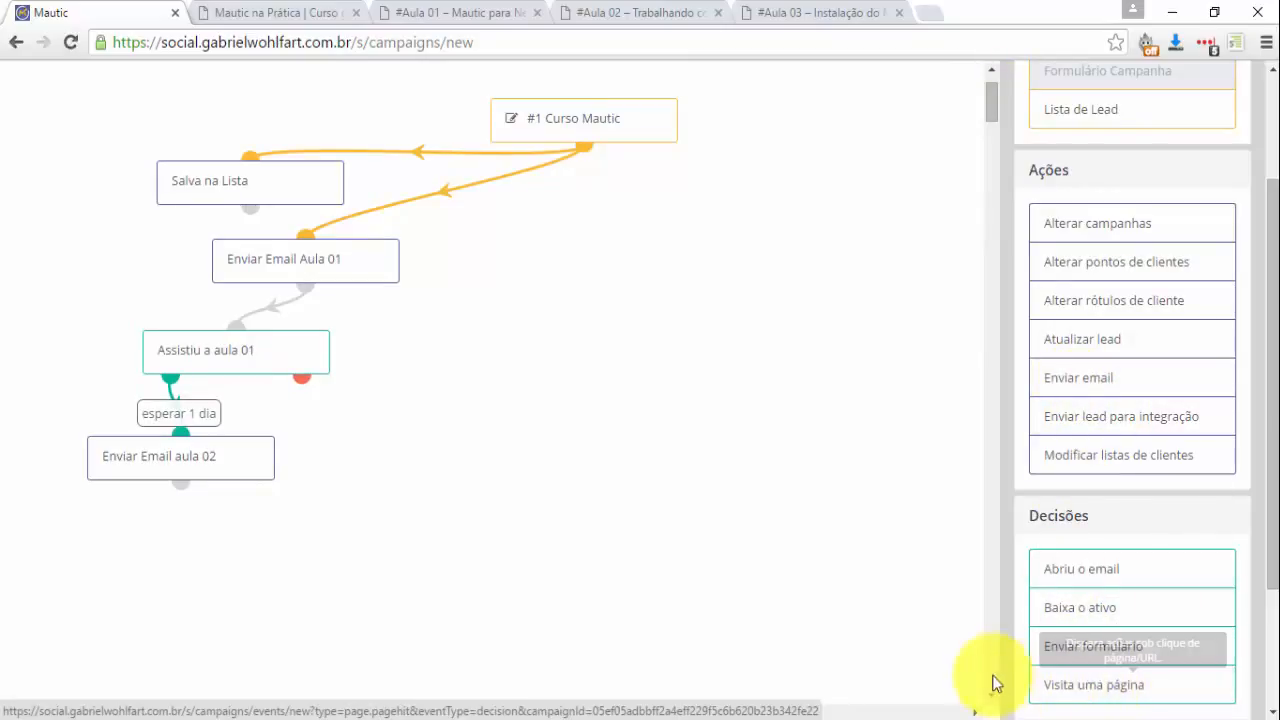
# Add decision 'Assistiu aula 02' with the aula-02-trabalhando-com-mautic URL beneath Enviar Email aula 02.
pyautogui.moveTo(993, 683); pyautogui.dragTo(193, 461)
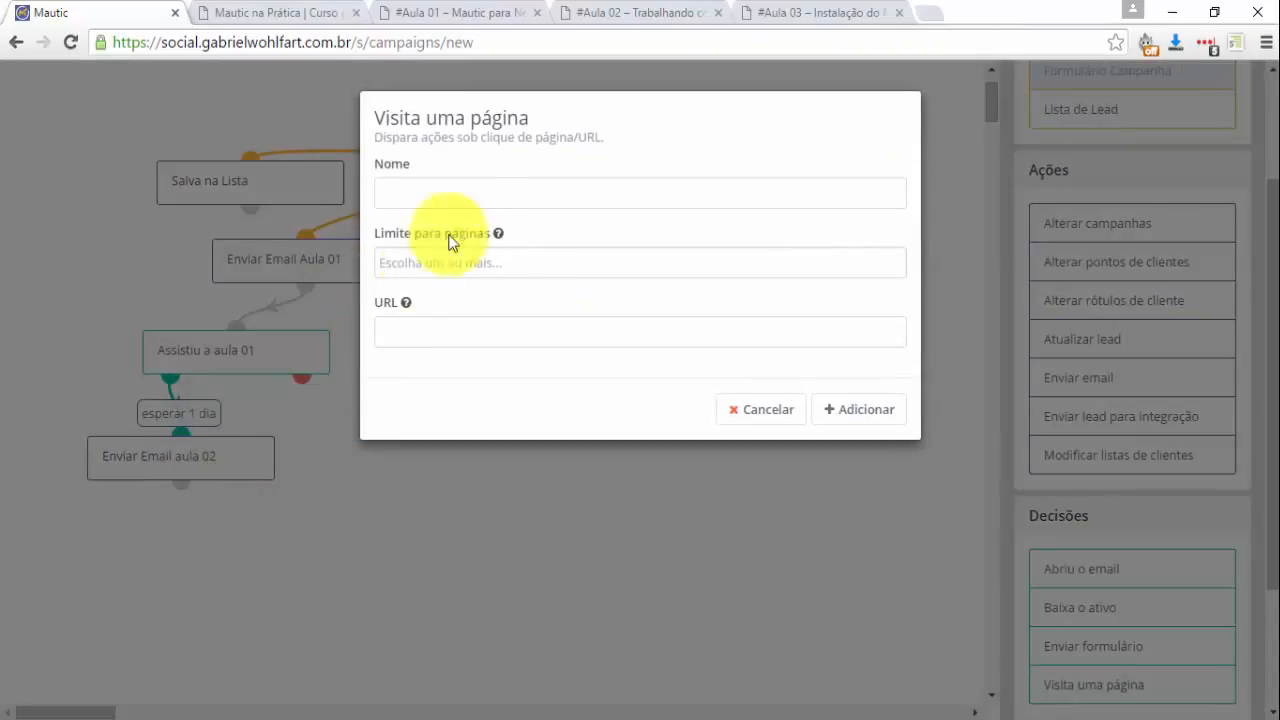
pyautogui.click(454, 203)
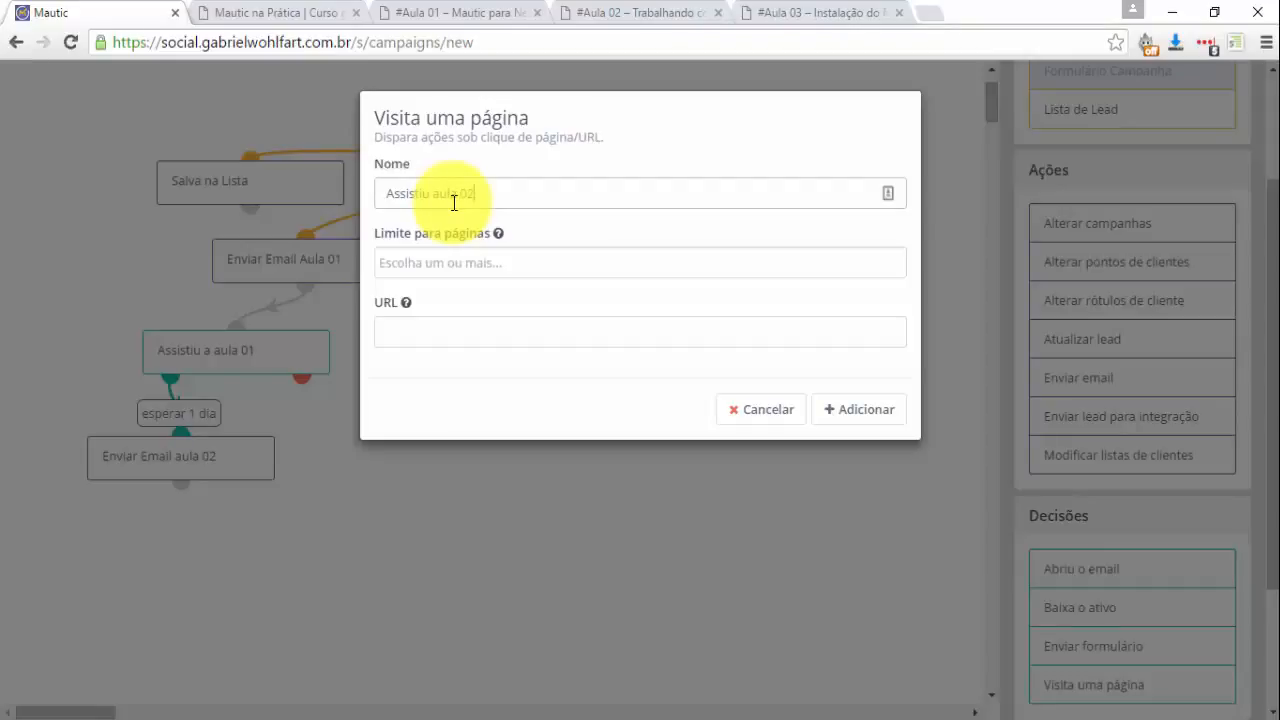
pyautogui.click(610, 12)
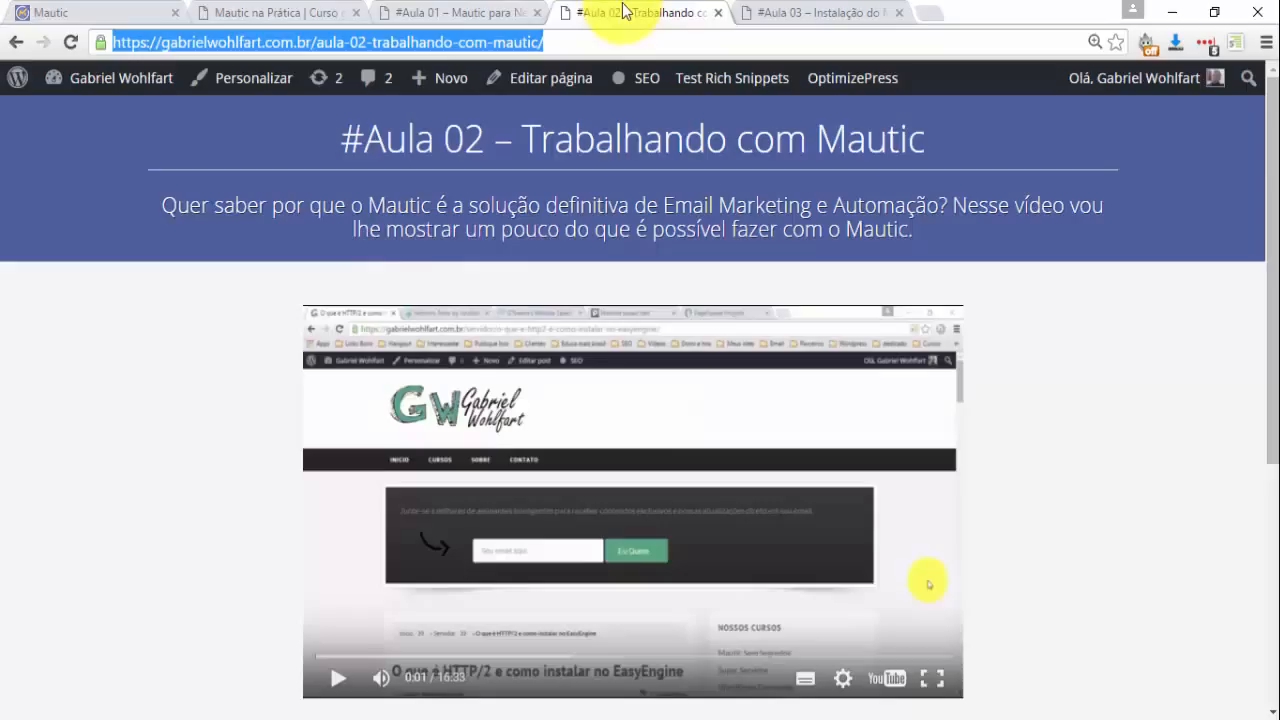
pyautogui.click(110, 13)
pyautogui.click(583, 340)
pyautogui.write('https://gabrielwohlfart.com.br/aula-02-trabalhando-com-mautic/')
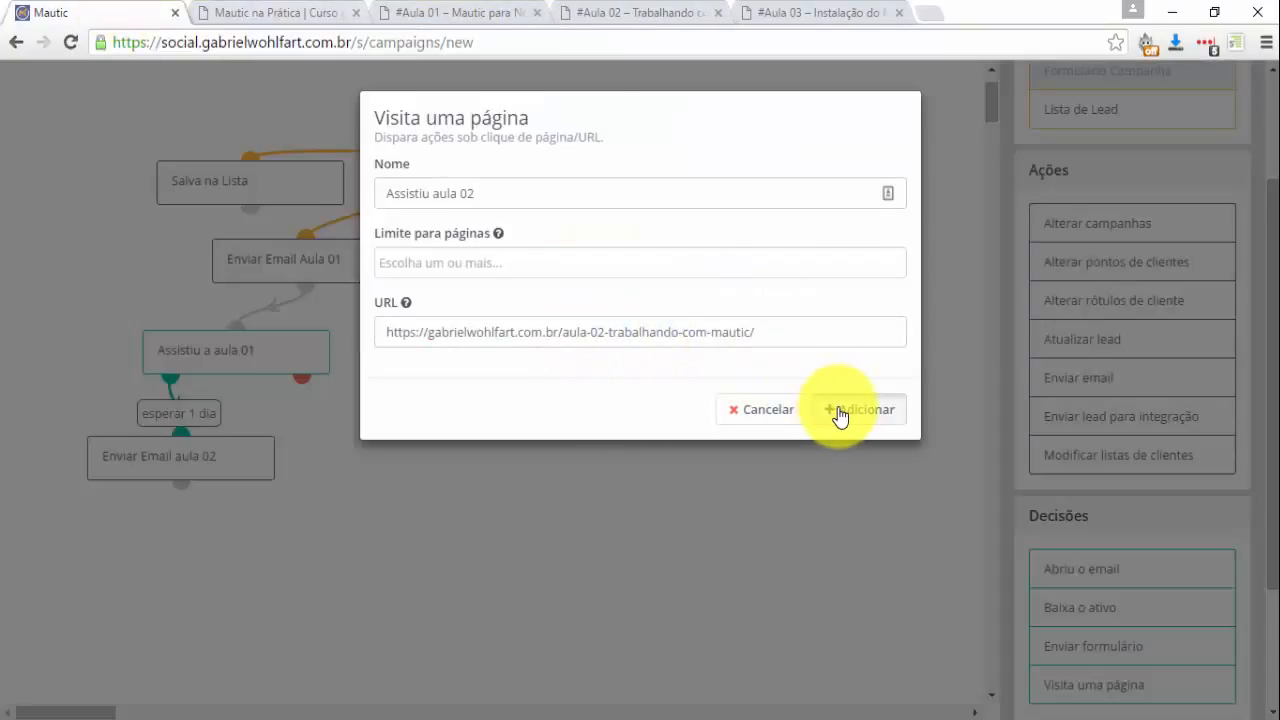
pyautogui.click(840, 411)
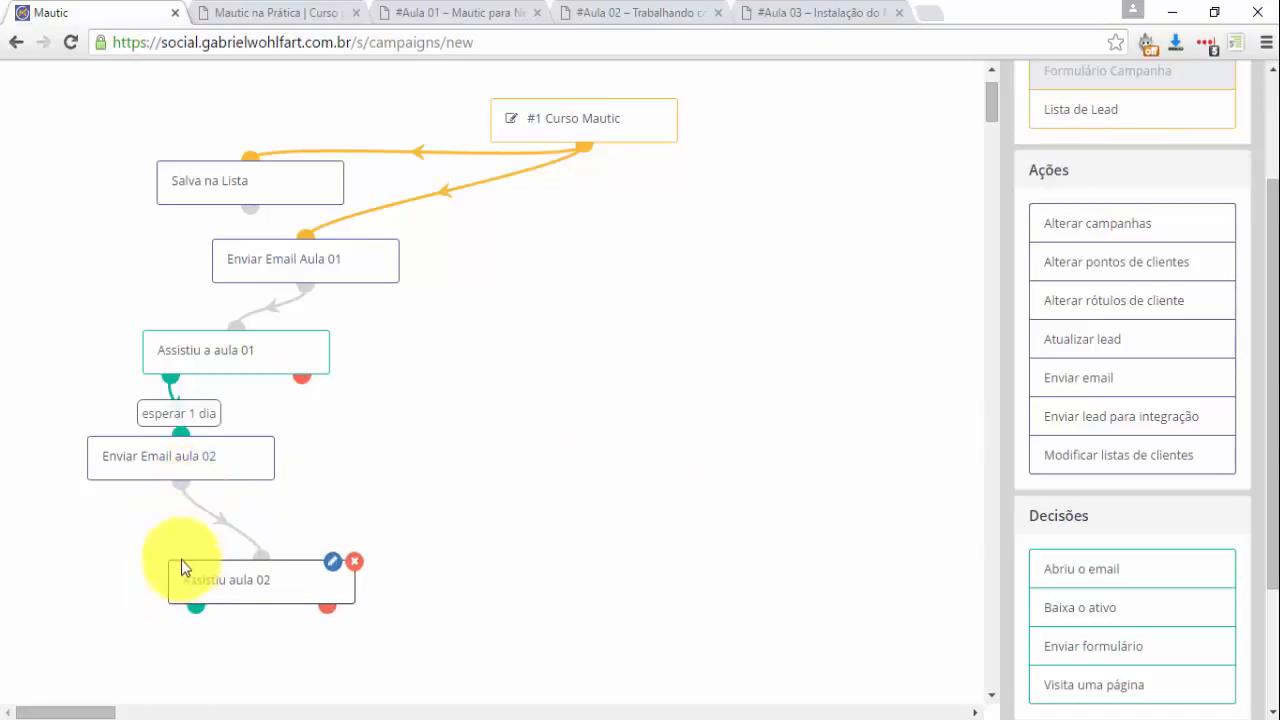
pyautogui.moveTo(181, 566); pyautogui.dragTo(103, 536)
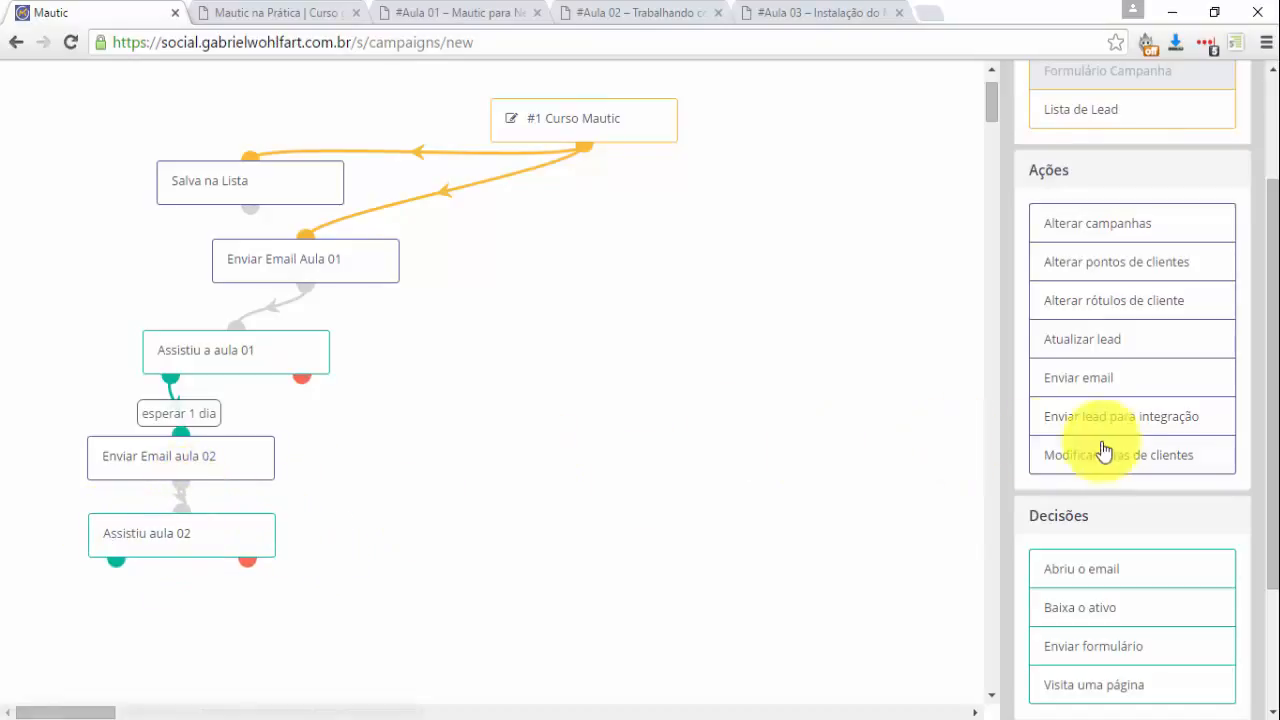
# Add 'Enviar email aula 03' waiting 1 day, sending the #Aula 03 – Mautic no Seu Super Servidor email.
pyautogui.moveTo(1064, 387); pyautogui.dragTo(127, 627)
pyautogui.click(476, 194)
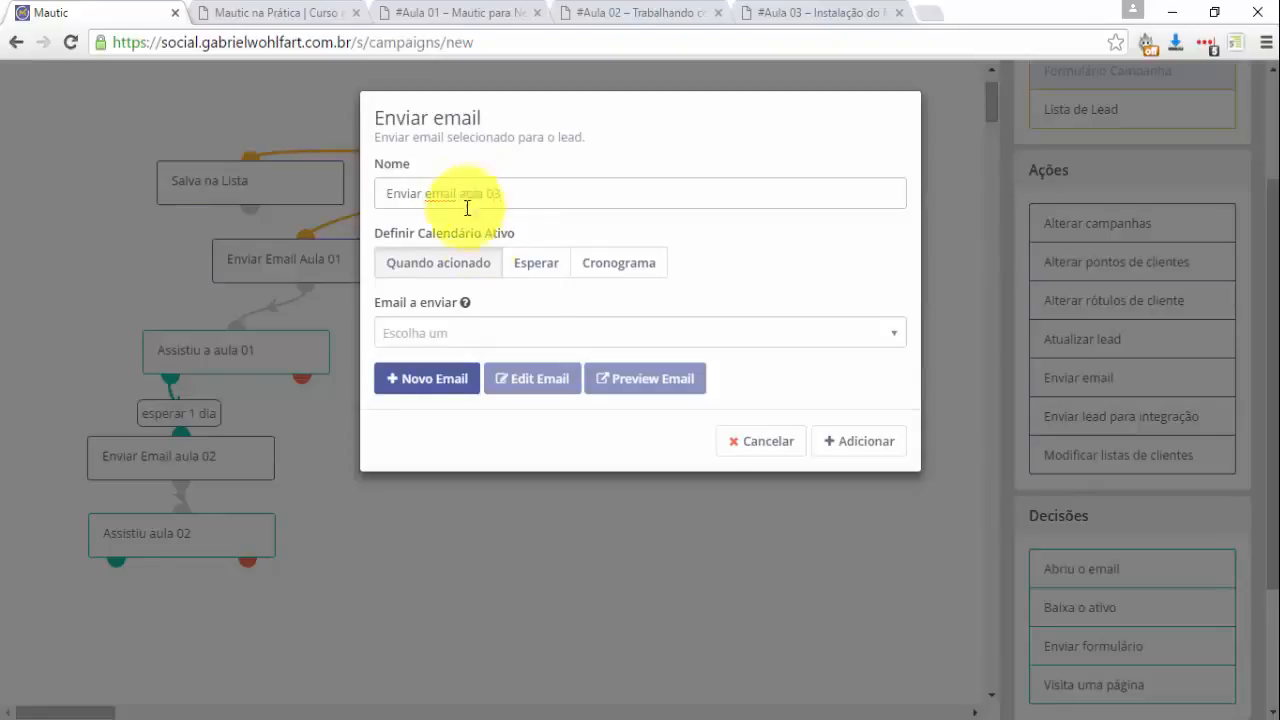
pyautogui.click(546, 272)
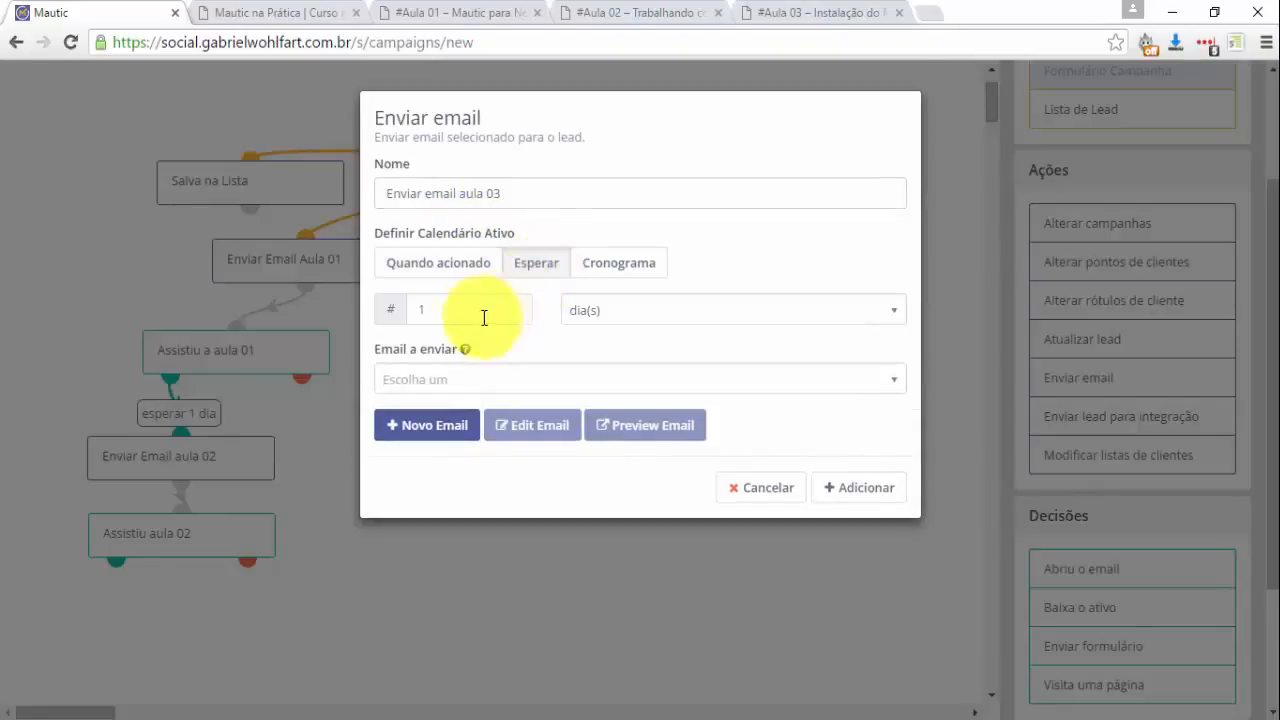
pyautogui.moveTo(486, 315); pyautogui.dragTo(377, 311)
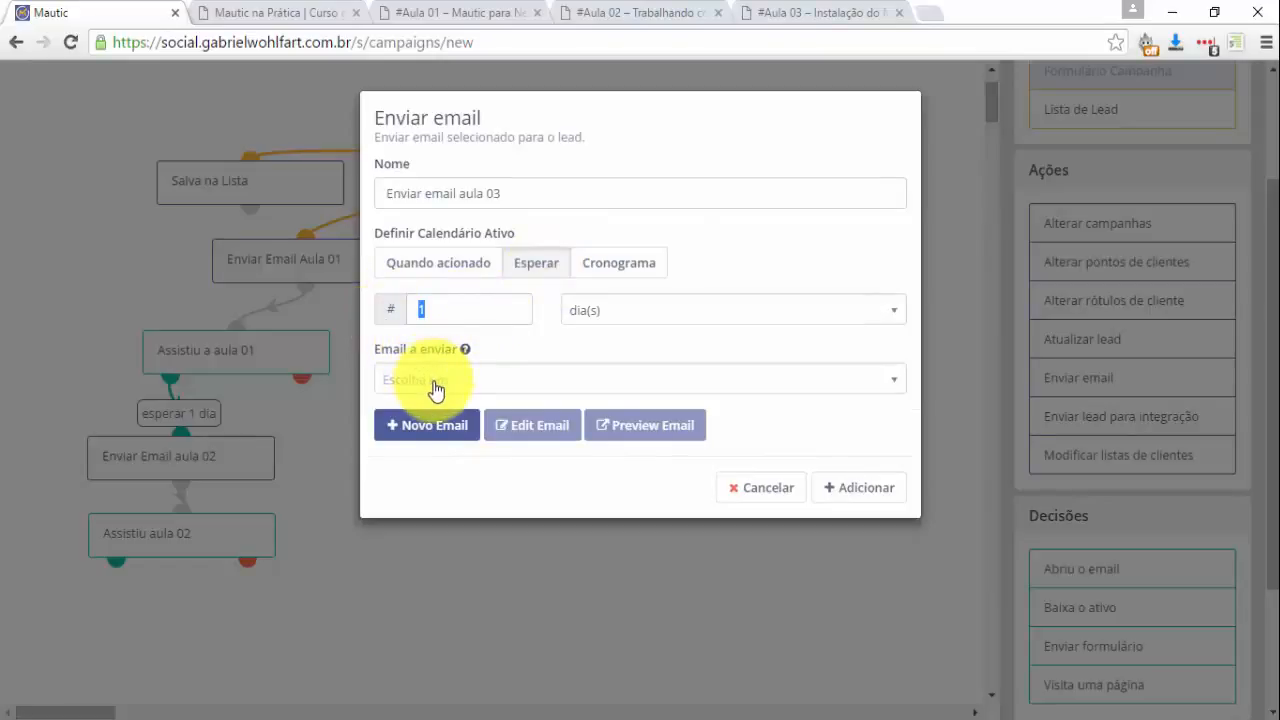
pyautogui.click(465, 383)
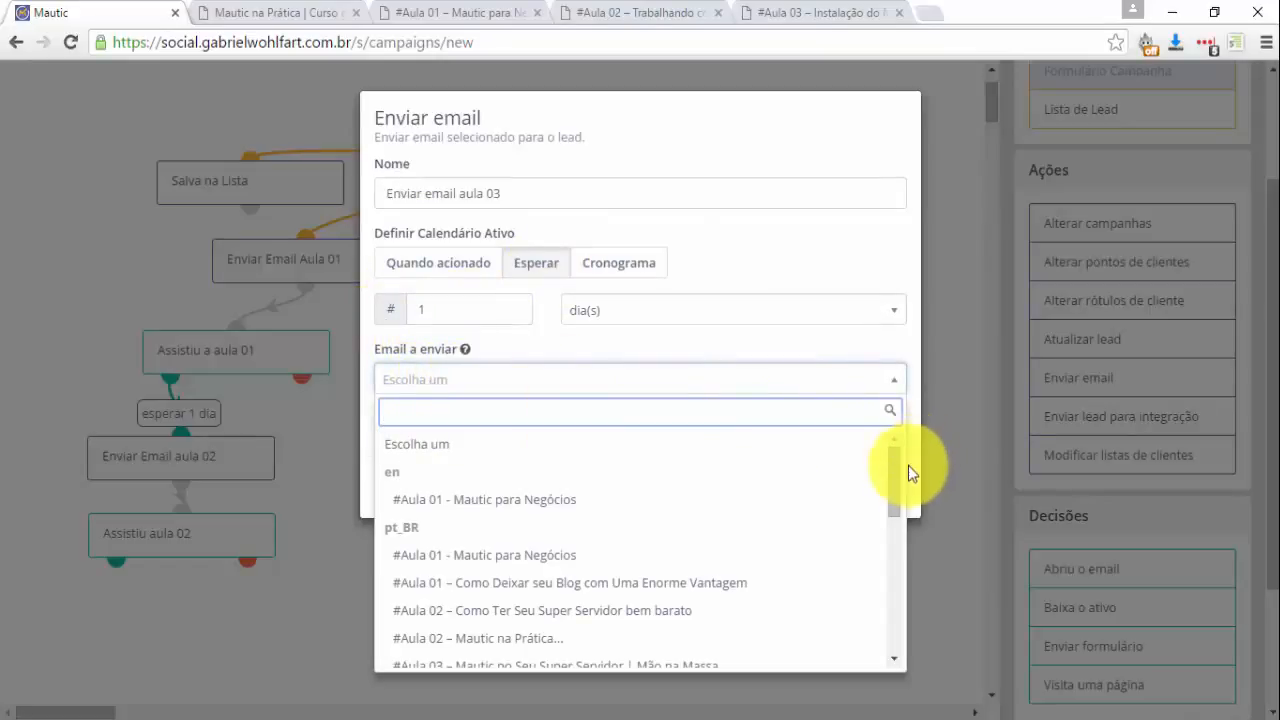
pyautogui.click(908, 472)
pyautogui.click(815, 383)
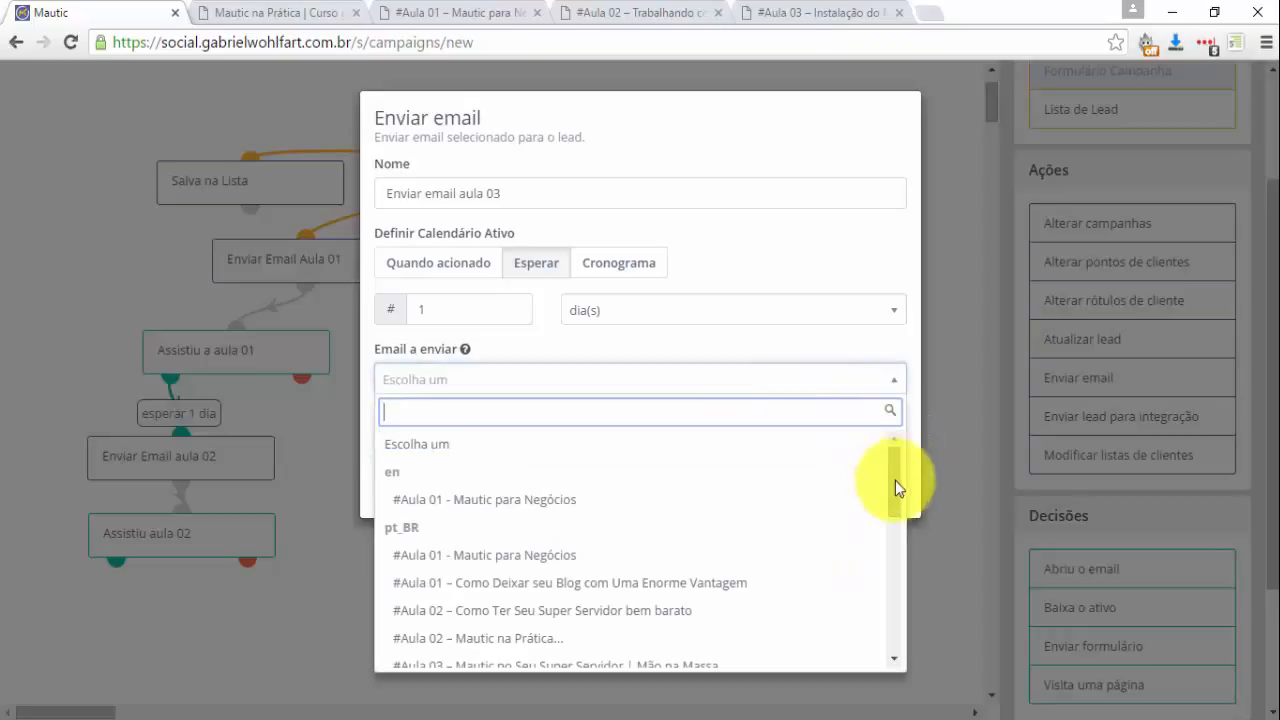
pyautogui.moveTo(895, 480); pyautogui.dragTo(882, 528)
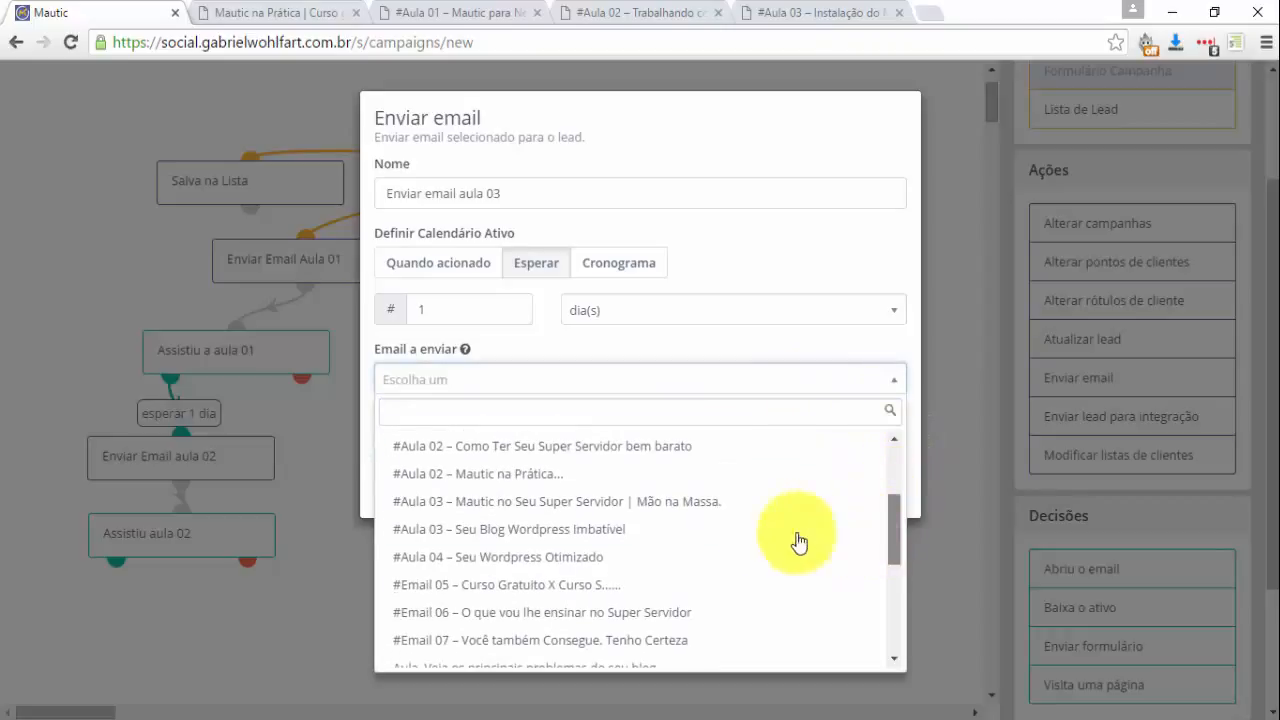
pyautogui.click(605, 511)
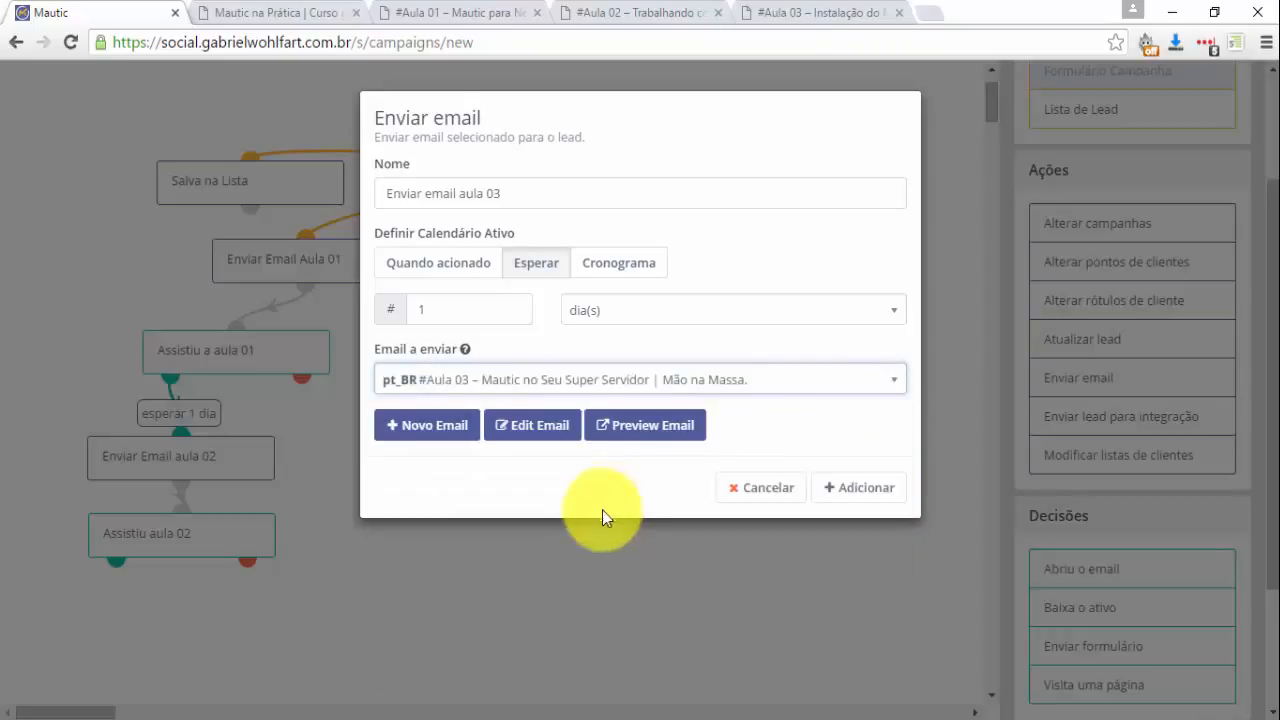
pyautogui.click(866, 498)
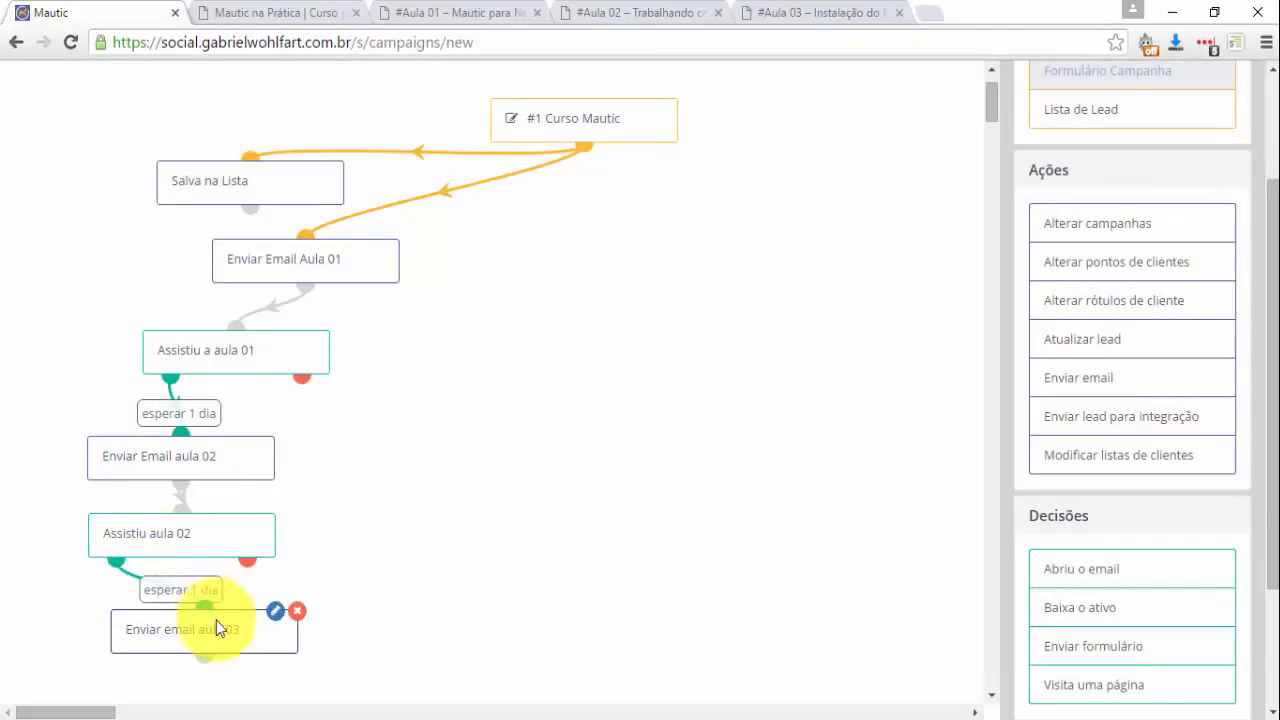
# Tidy the canvas layout and close the campaign builder.
pyautogui.scroll(-2, 125, 625)
pyautogui.moveTo(125, 625); pyautogui.dragTo(76, 447)
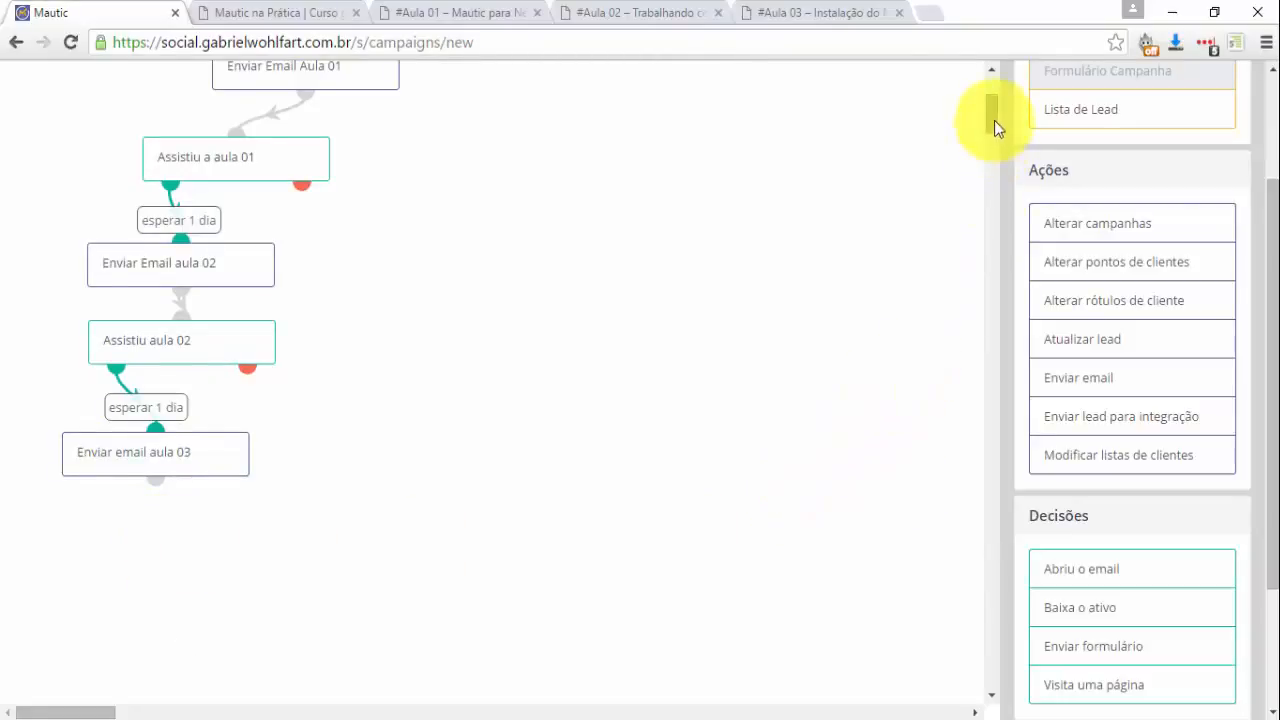
pyautogui.moveTo(994, 120); pyautogui.dragTo(993, 95)
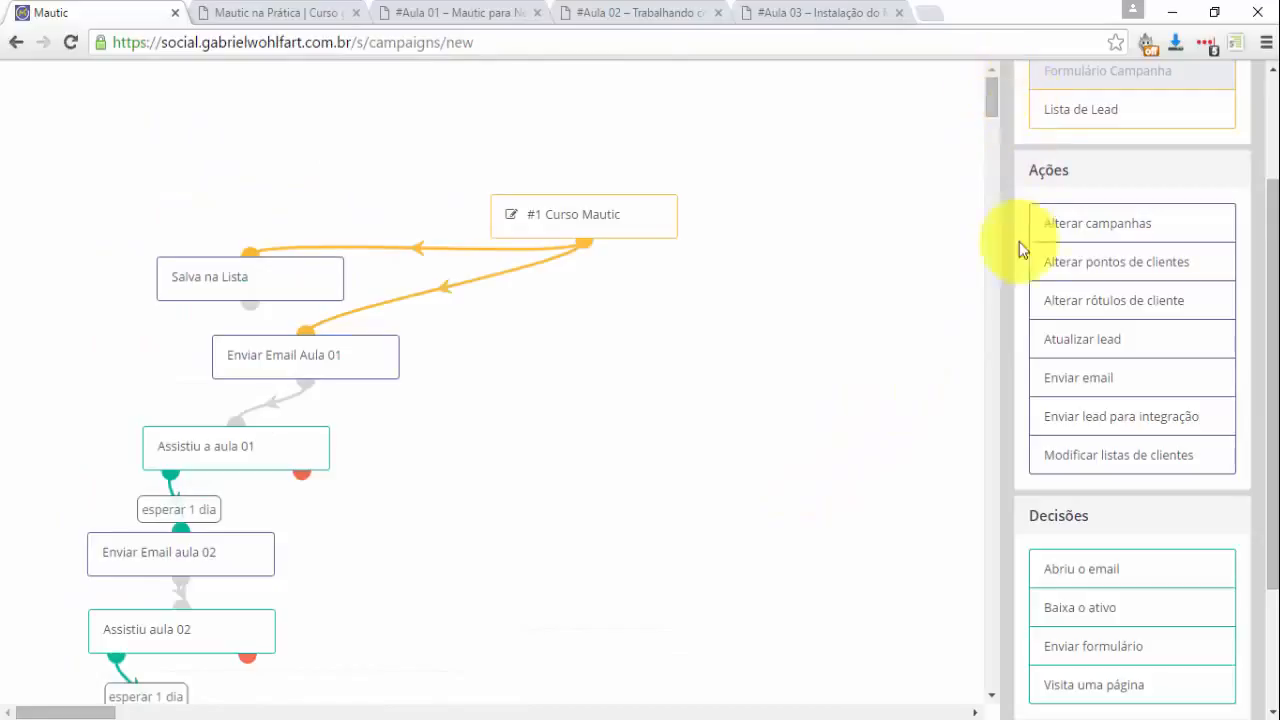
pyautogui.scroll(2, 1030, 230)
pyautogui.click(1115, 100)
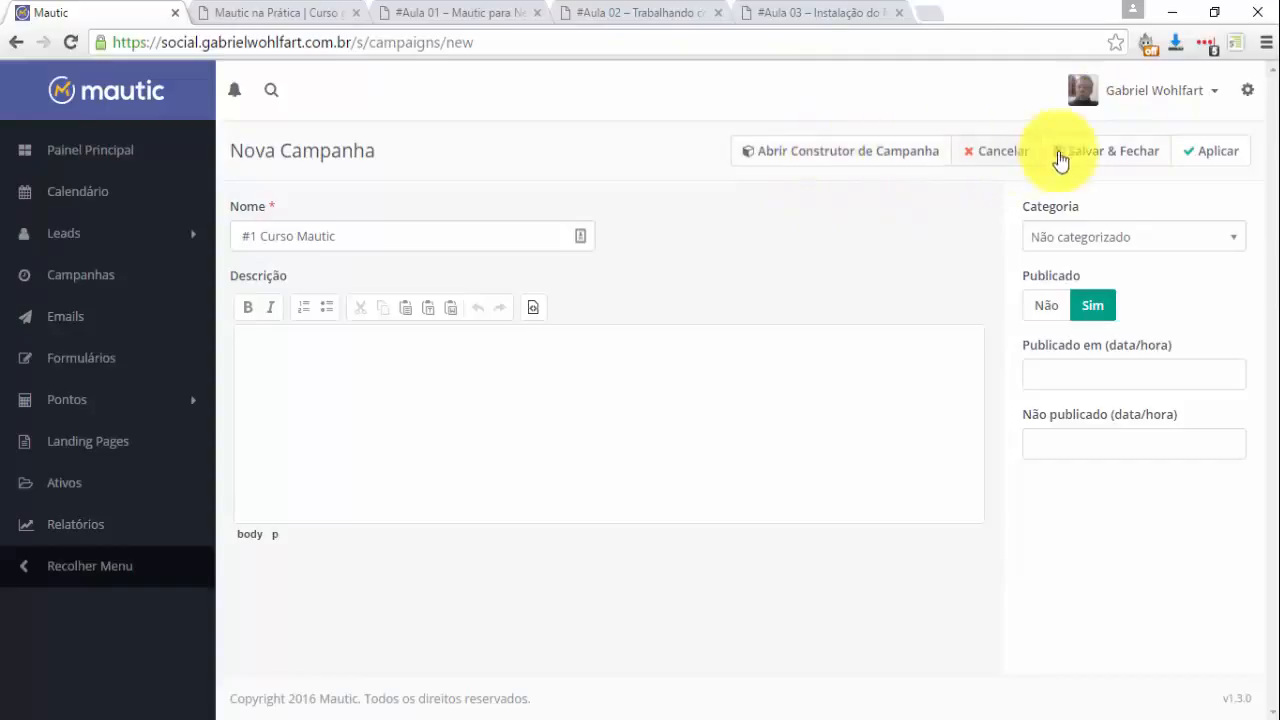
# Save the #1 Curso Mautic campaign, check the landing page, then reopen the campaign for editing.
pyautogui.click(1088, 157)
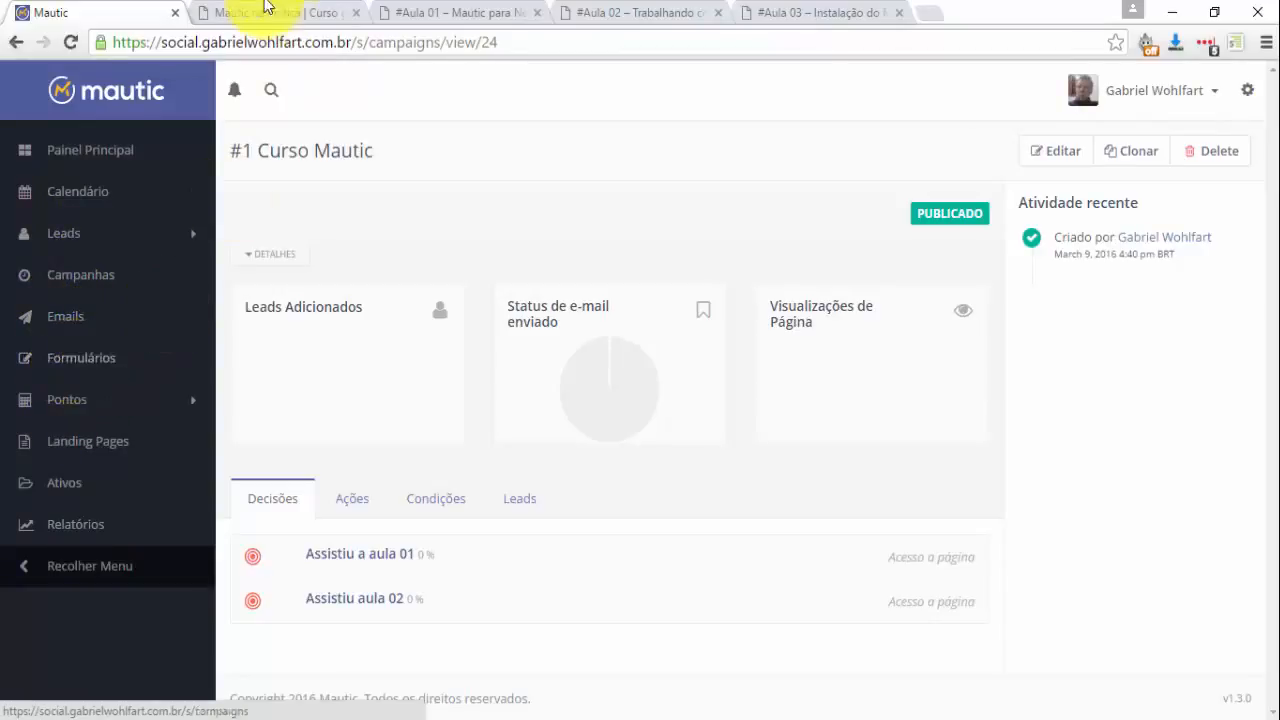
pyautogui.click(265, 12)
pyautogui.click(105, 10)
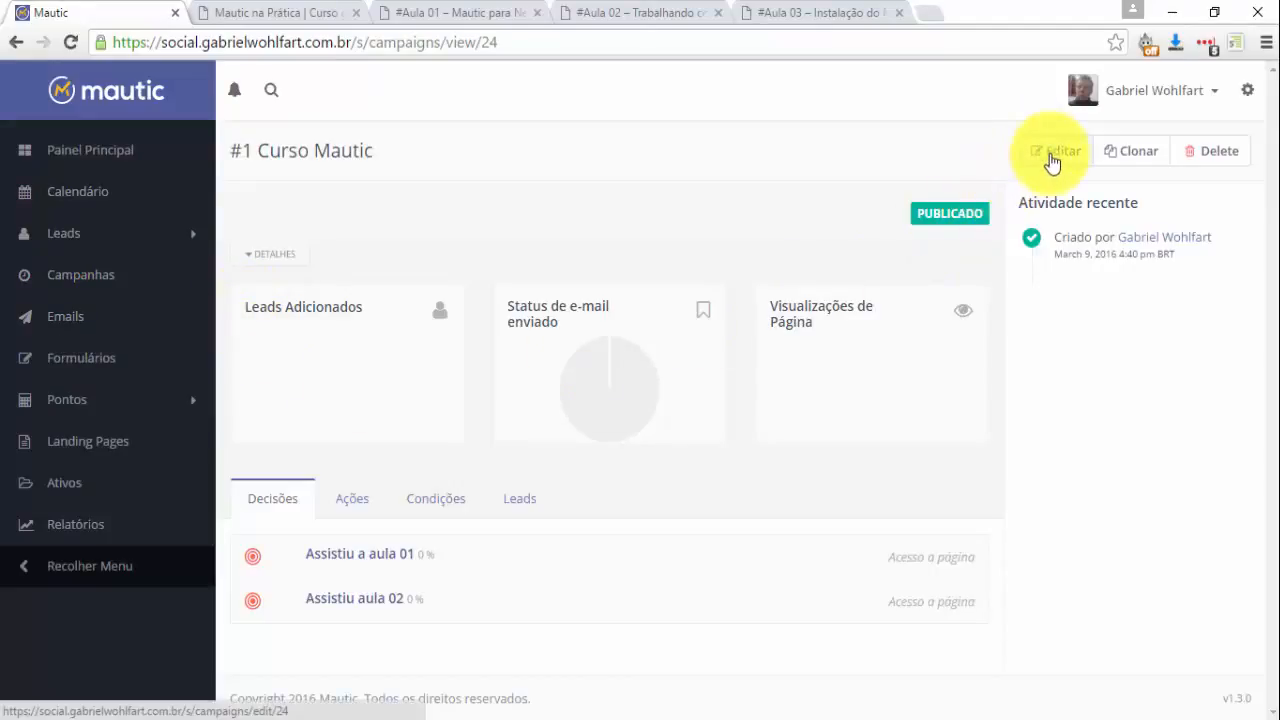
pyautogui.click(1052, 160)
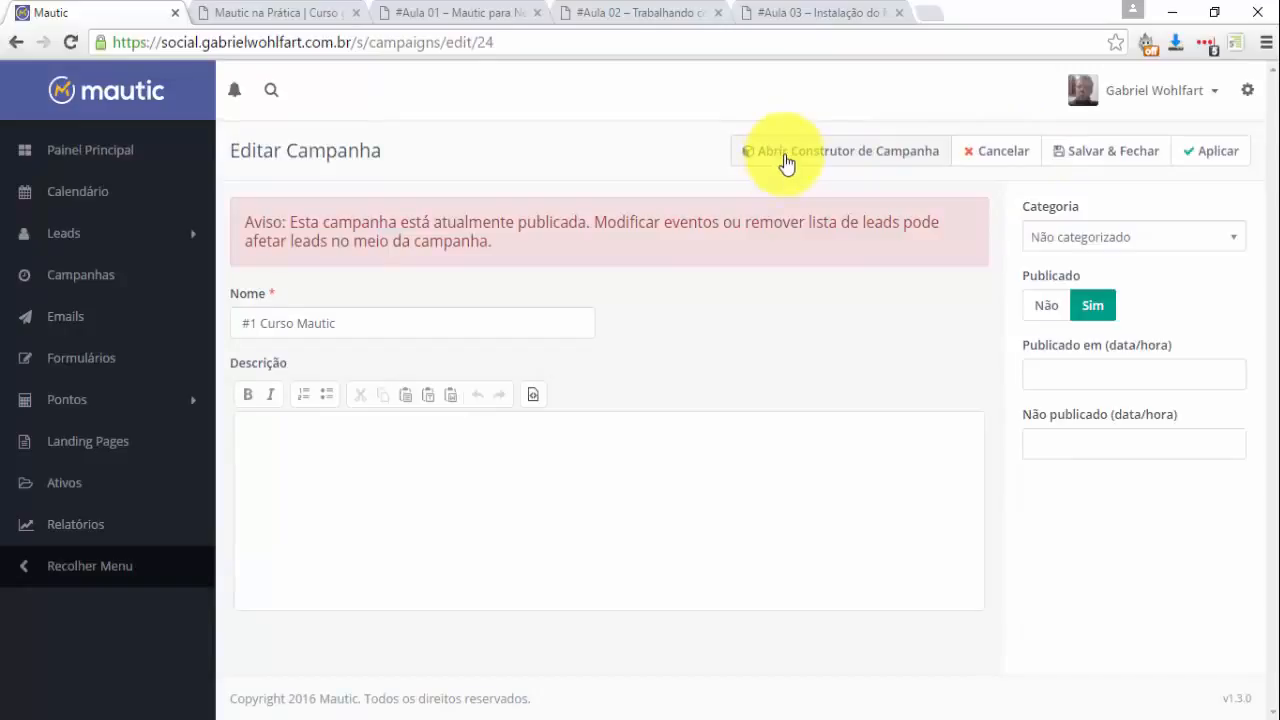
pyautogui.click(787, 160)
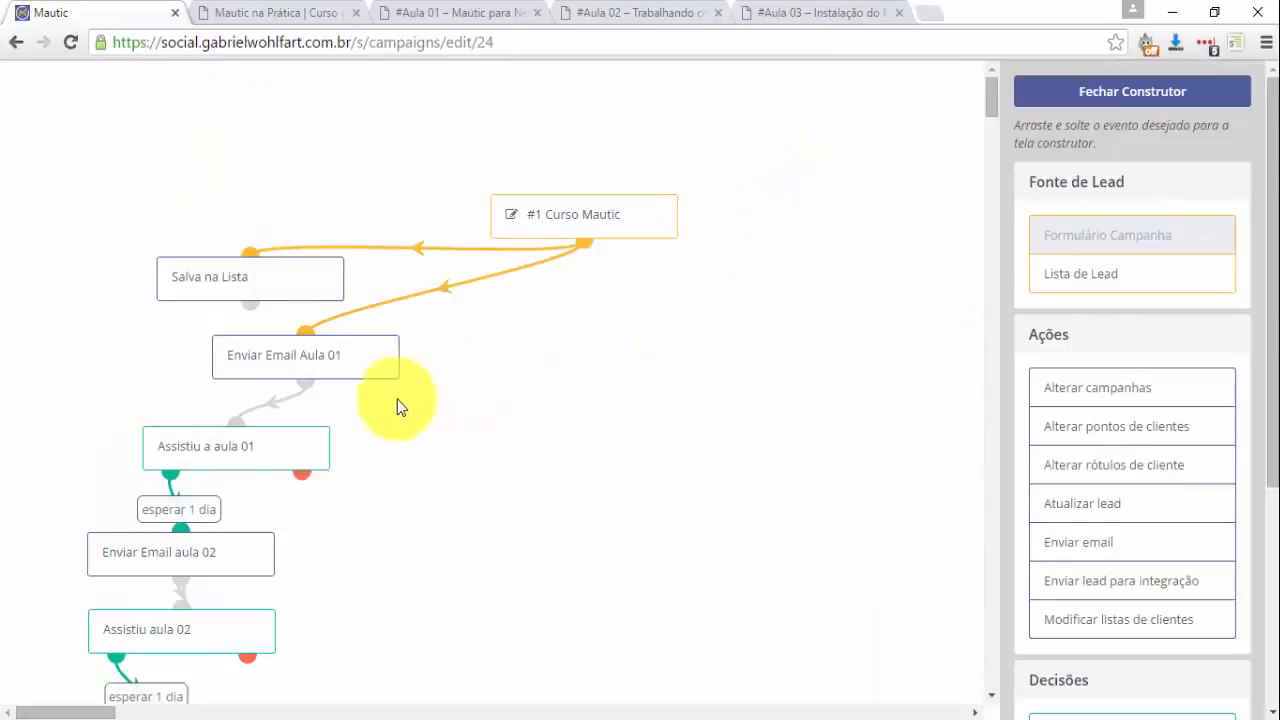
pyautogui.scroll(-2, 990, 100)
pyautogui.scroll(-1, 993, 113)
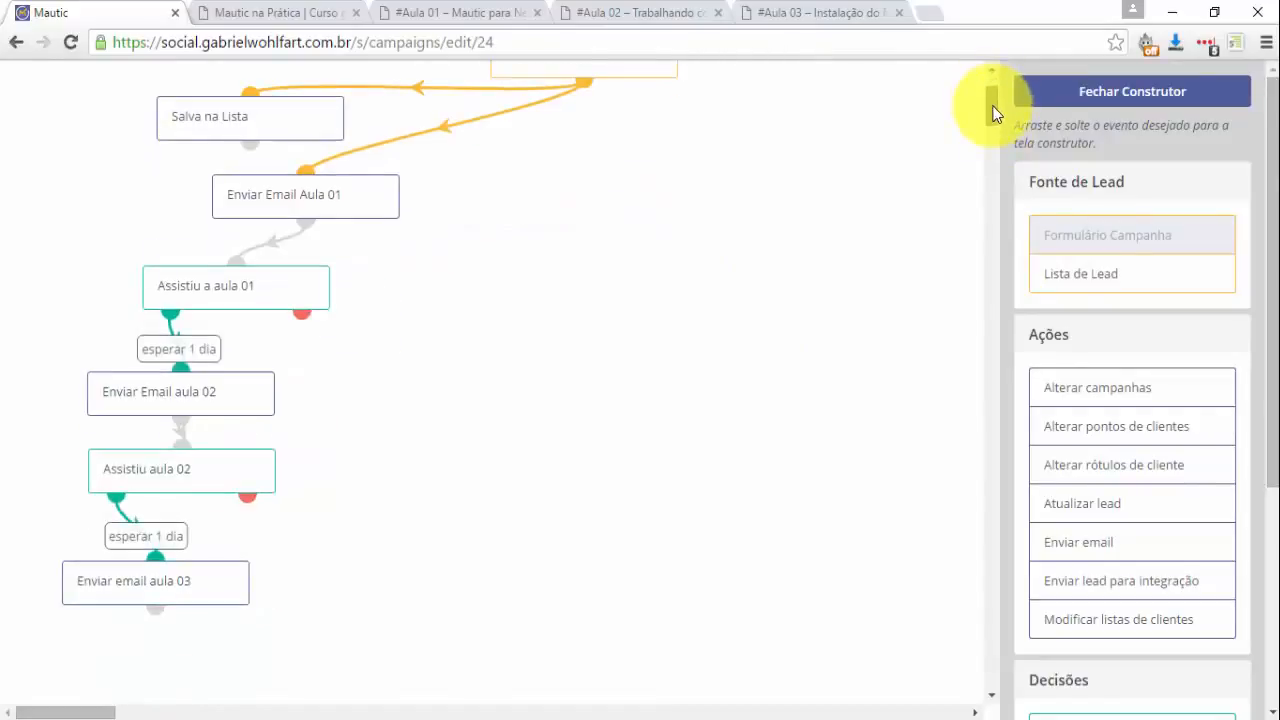
pyautogui.scroll(1, 993, 113)
pyautogui.moveTo(551, 71)
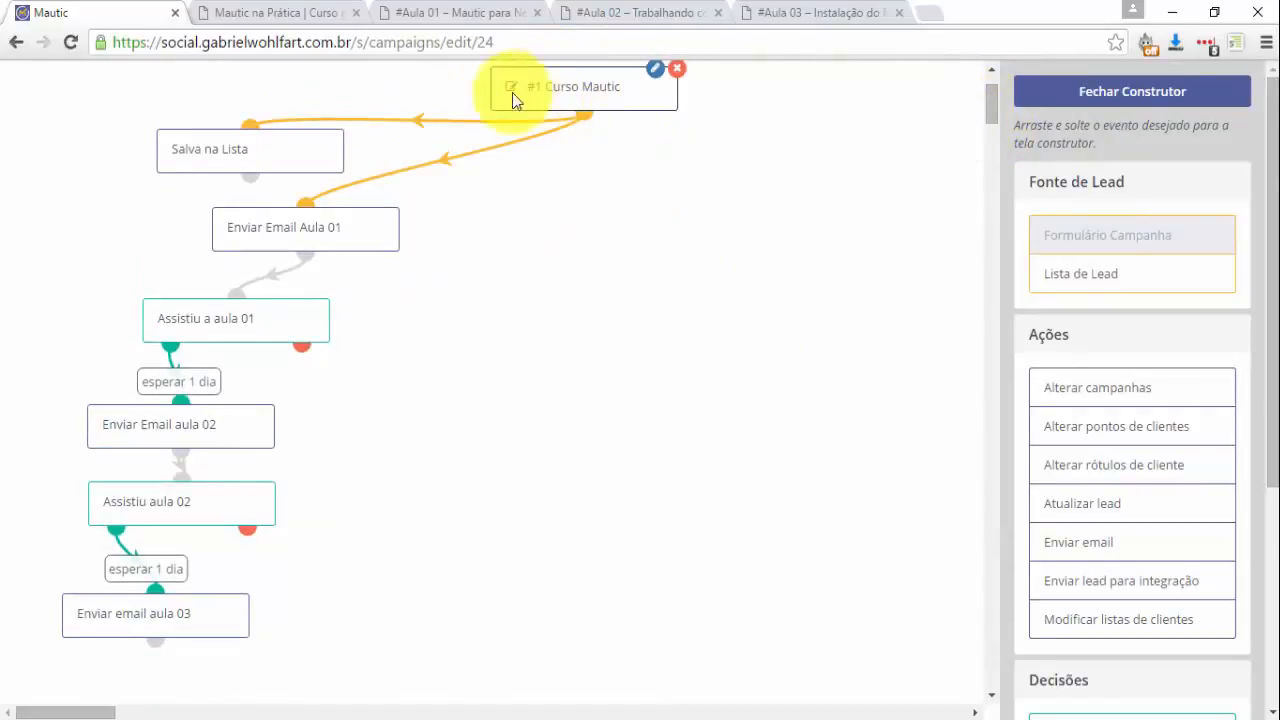
pyautogui.moveTo(336, 239)
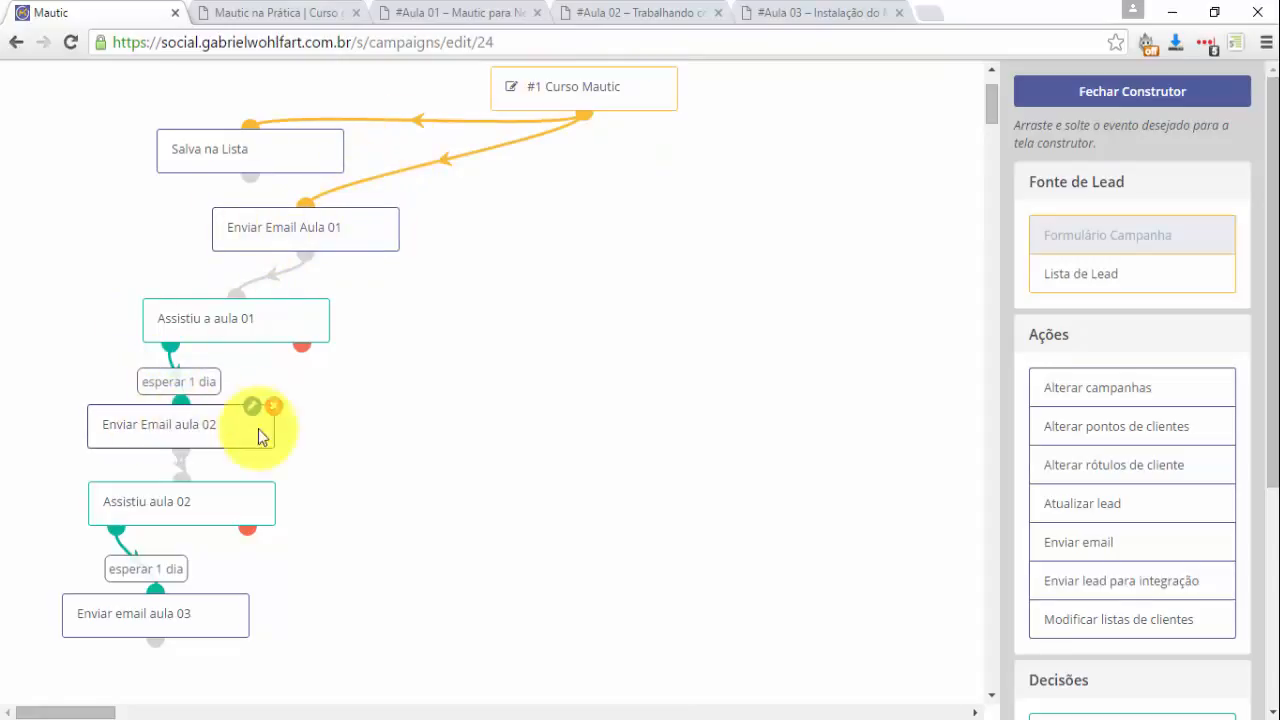
pyautogui.moveTo(126, 522)
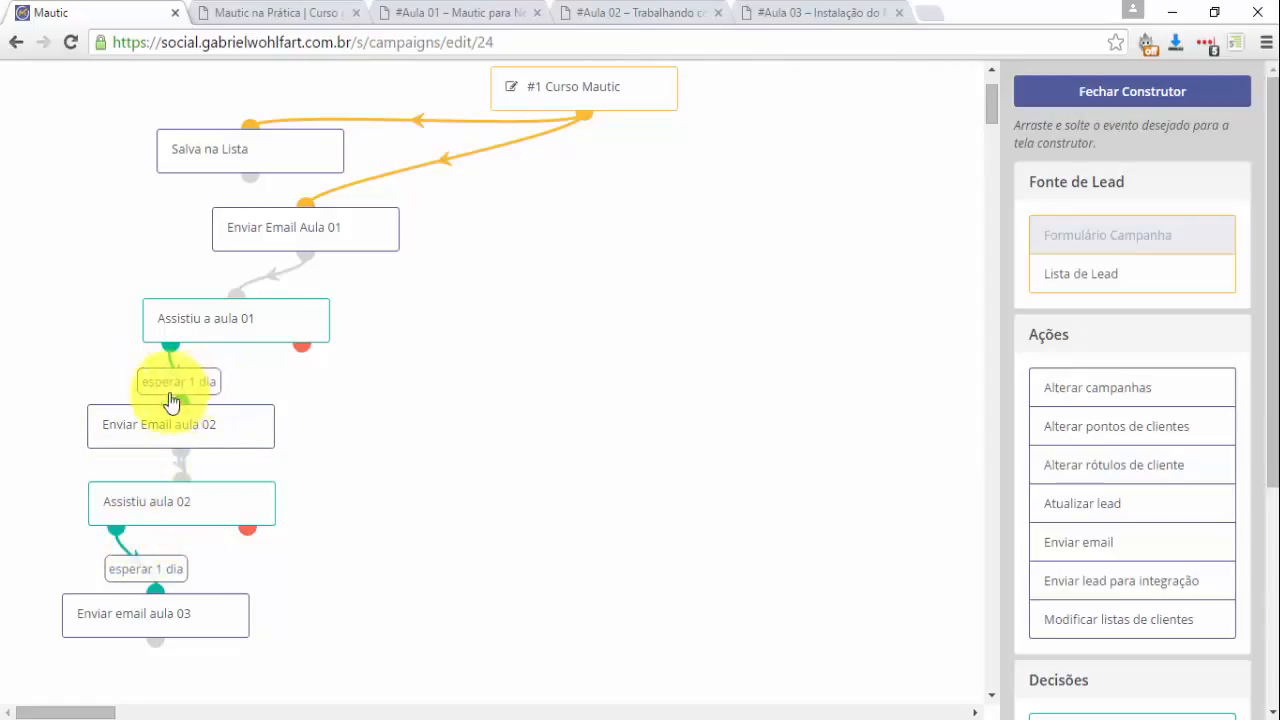
pyautogui.moveTo(166, 599)
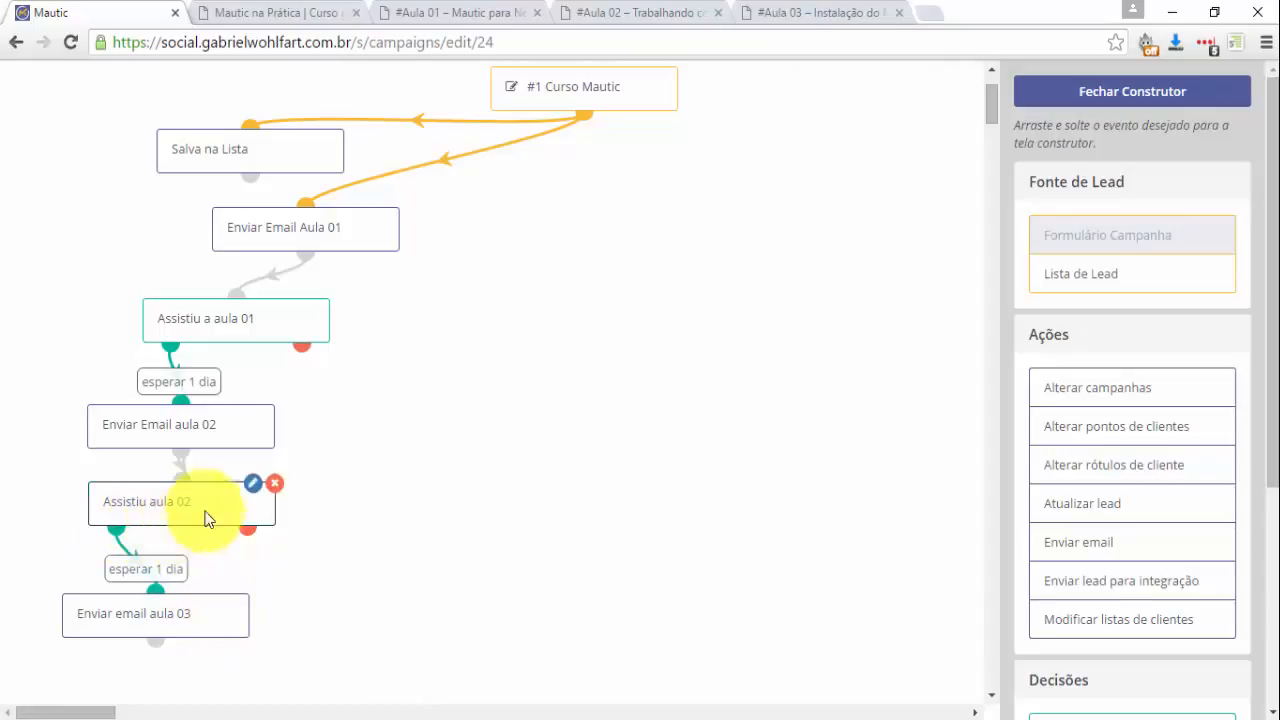
# Set the Enviar email aula 03 and aula 02 steps to 'Quando acionado', then close the builder.
pyautogui.click(228, 595)
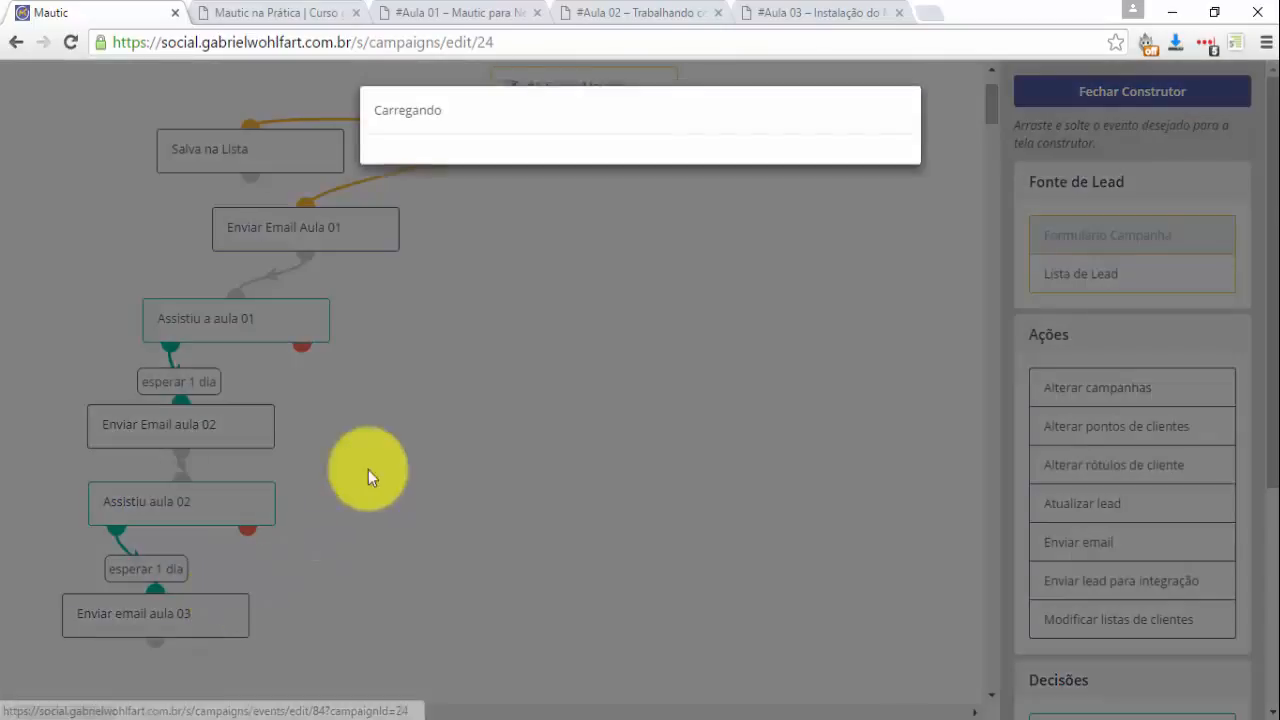
pyautogui.click(460, 265)
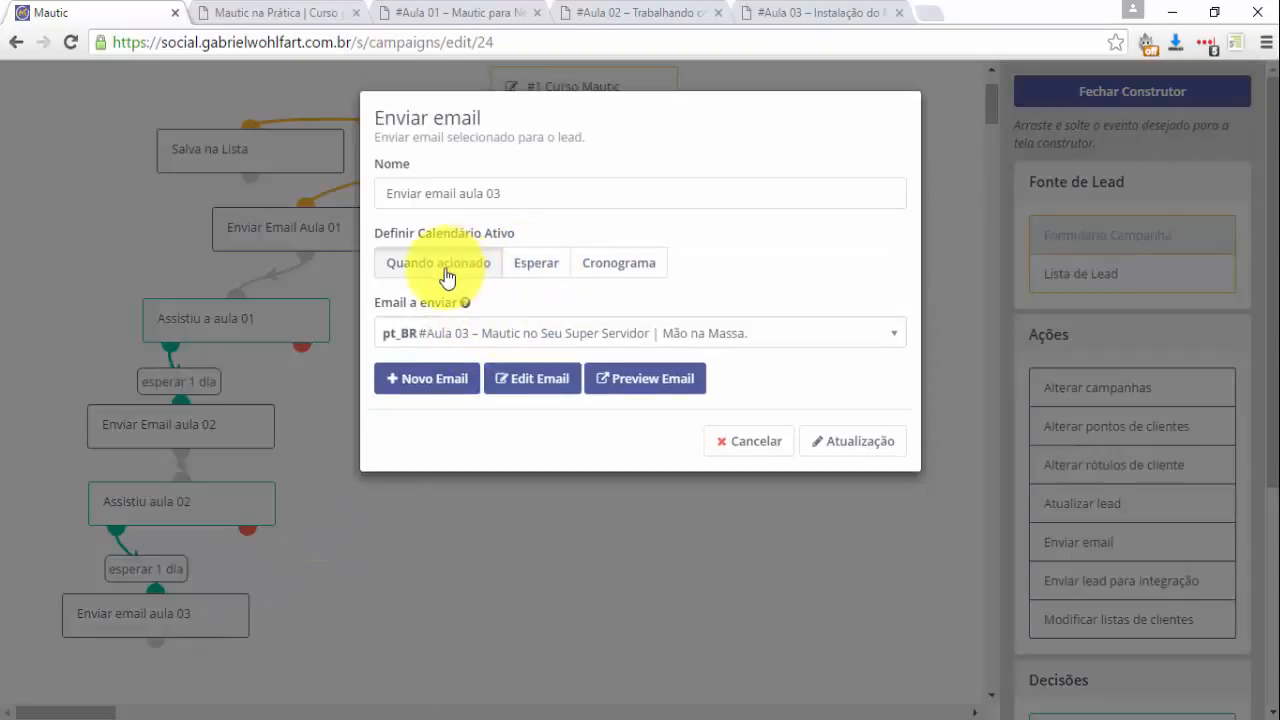
pyautogui.click(829, 441)
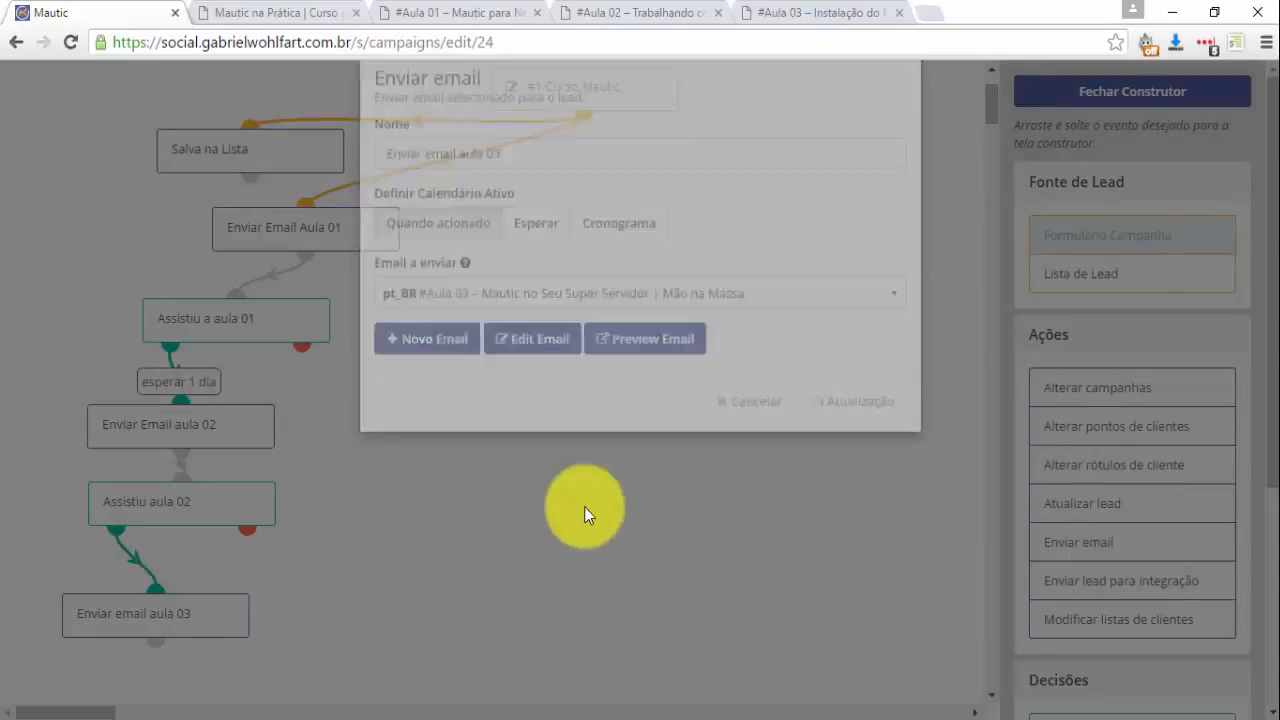
pyautogui.moveTo(243, 405)
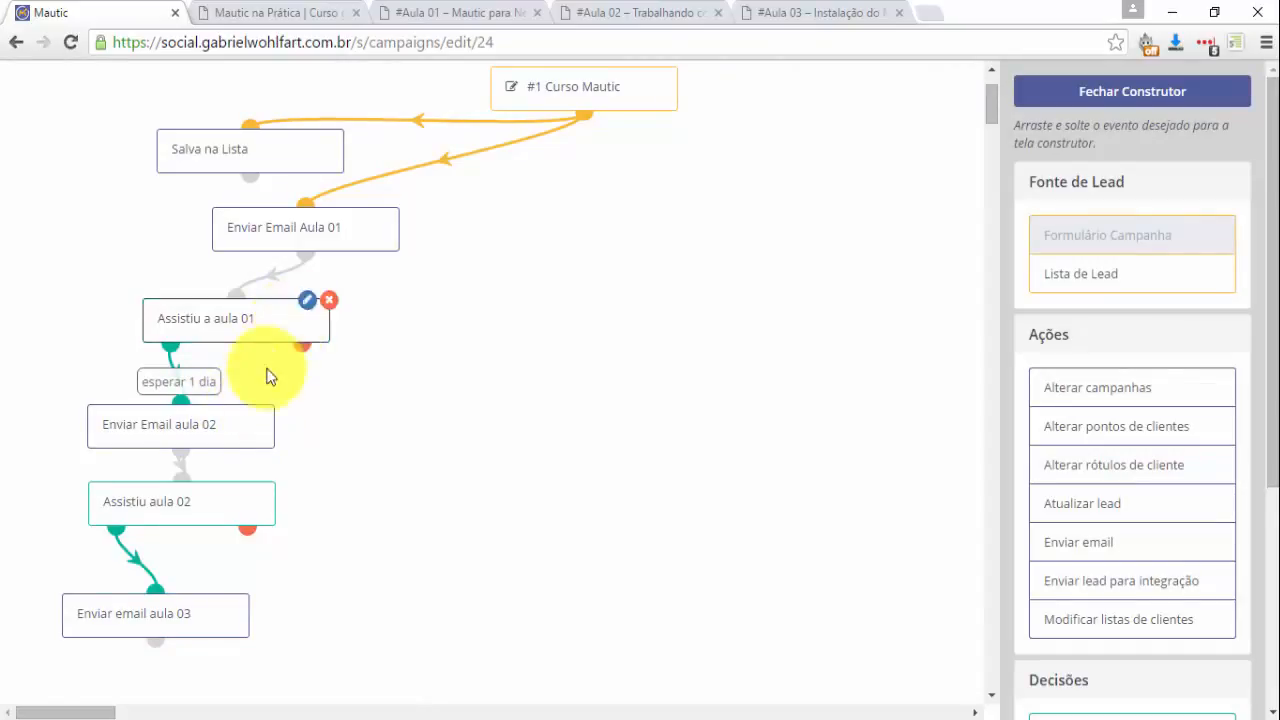
pyautogui.click(254, 414)
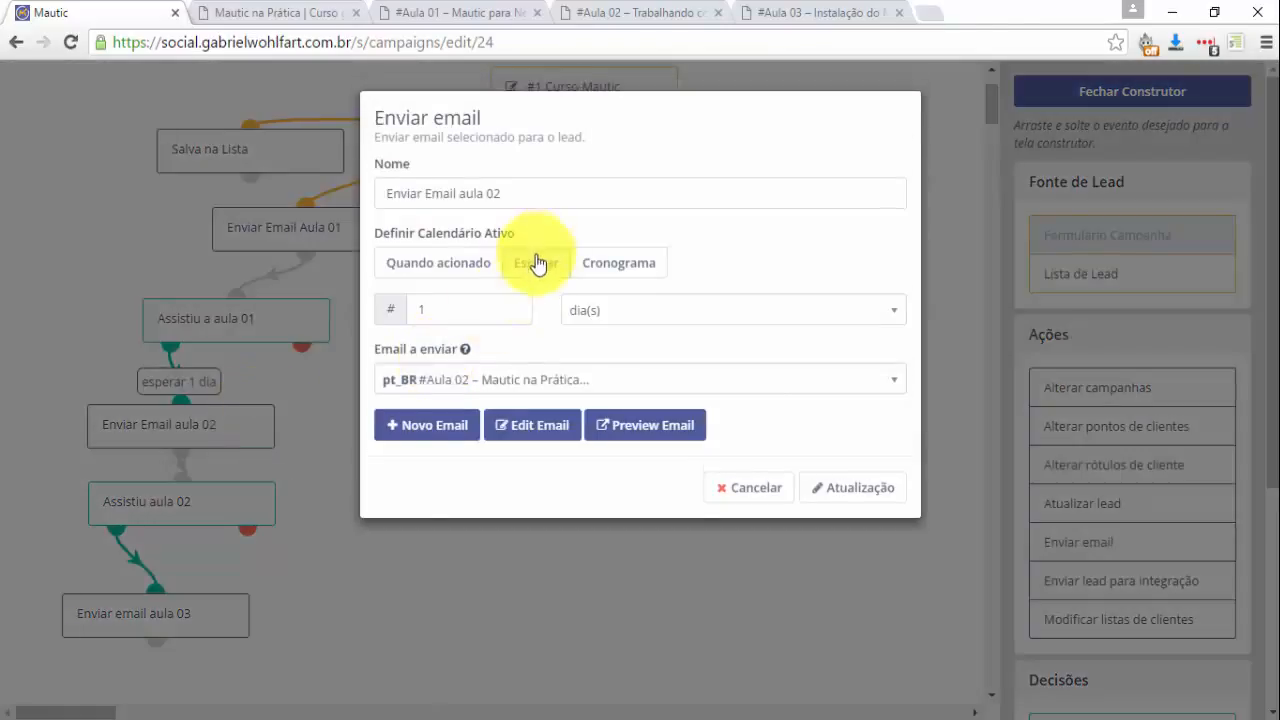
pyautogui.click(469, 270)
pyautogui.click(858, 443)
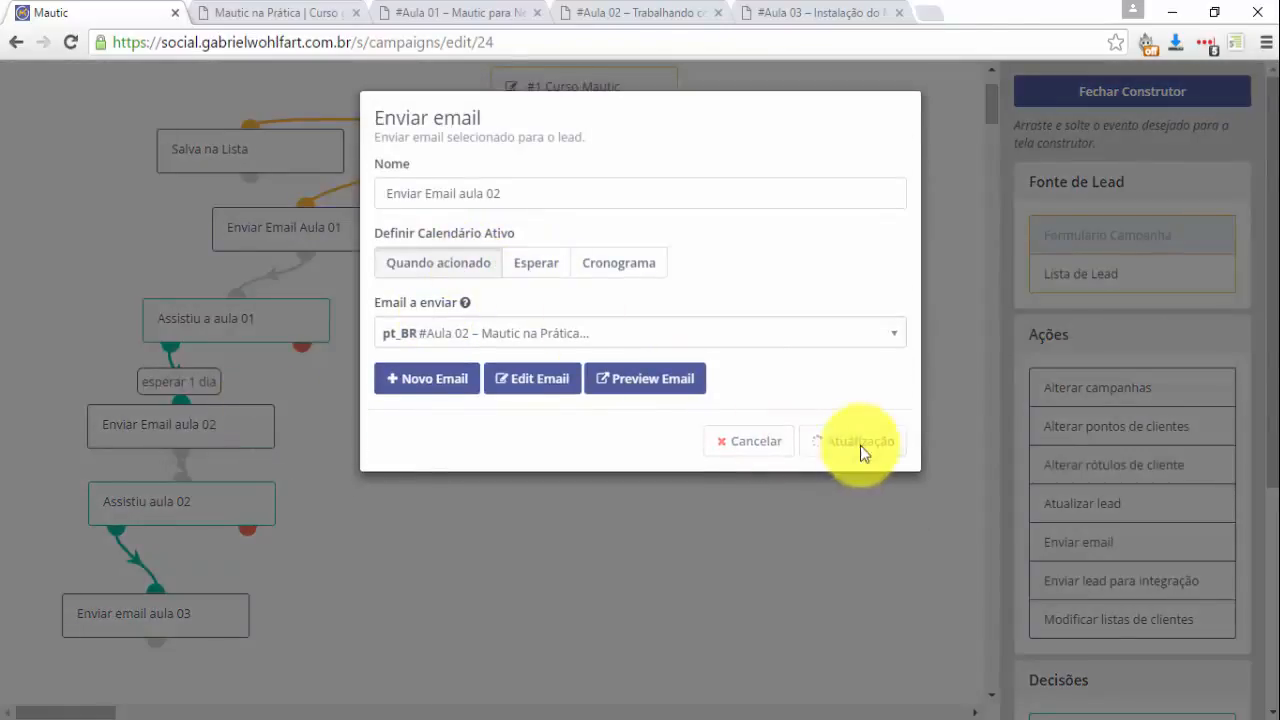
pyautogui.scroll(2, 307, 537)
pyautogui.scroll(-3, 330, 515)
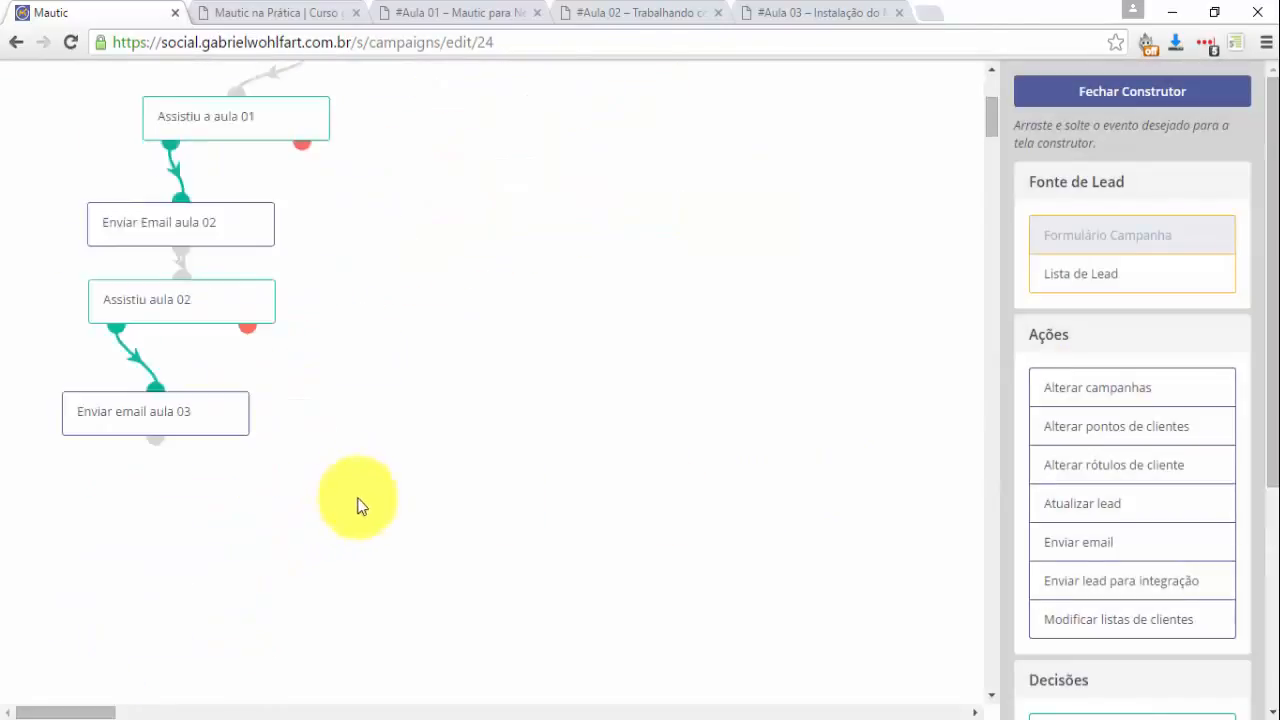
pyautogui.click(1103, 95)
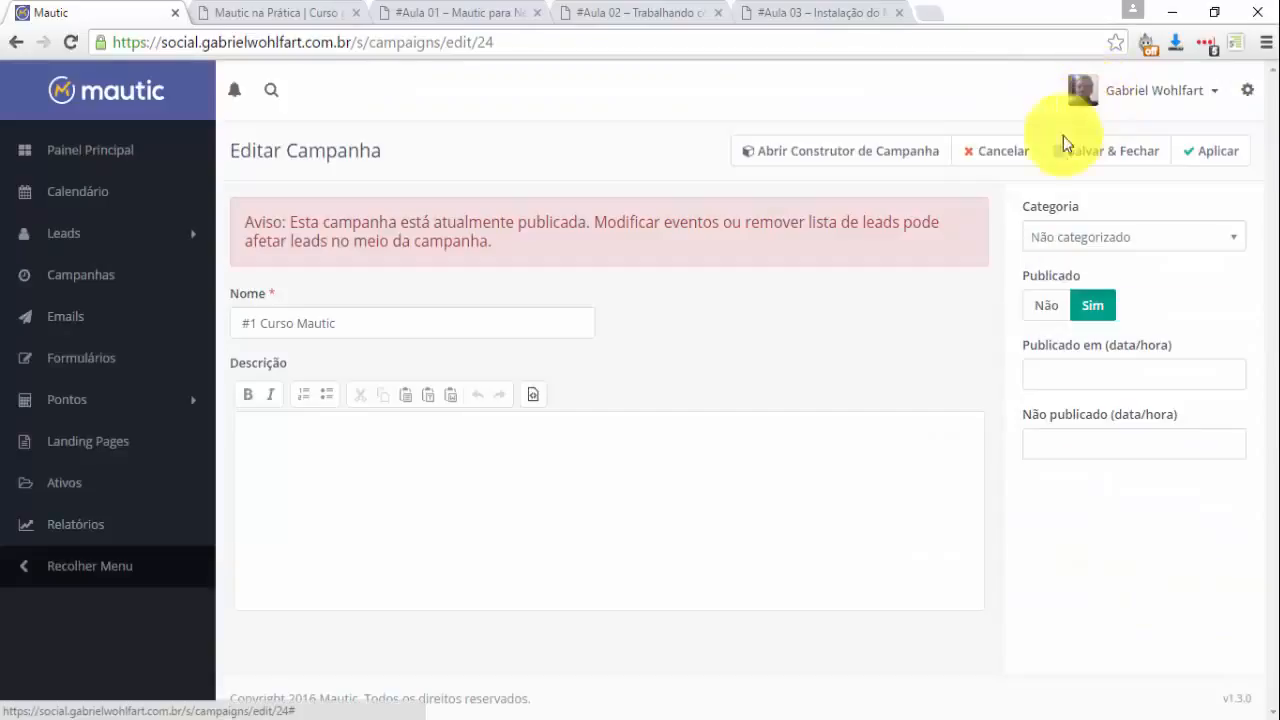
# Save and close the campaign, copy the course page URL, and switch to the Gmail browser.
pyautogui.click(1095, 155)
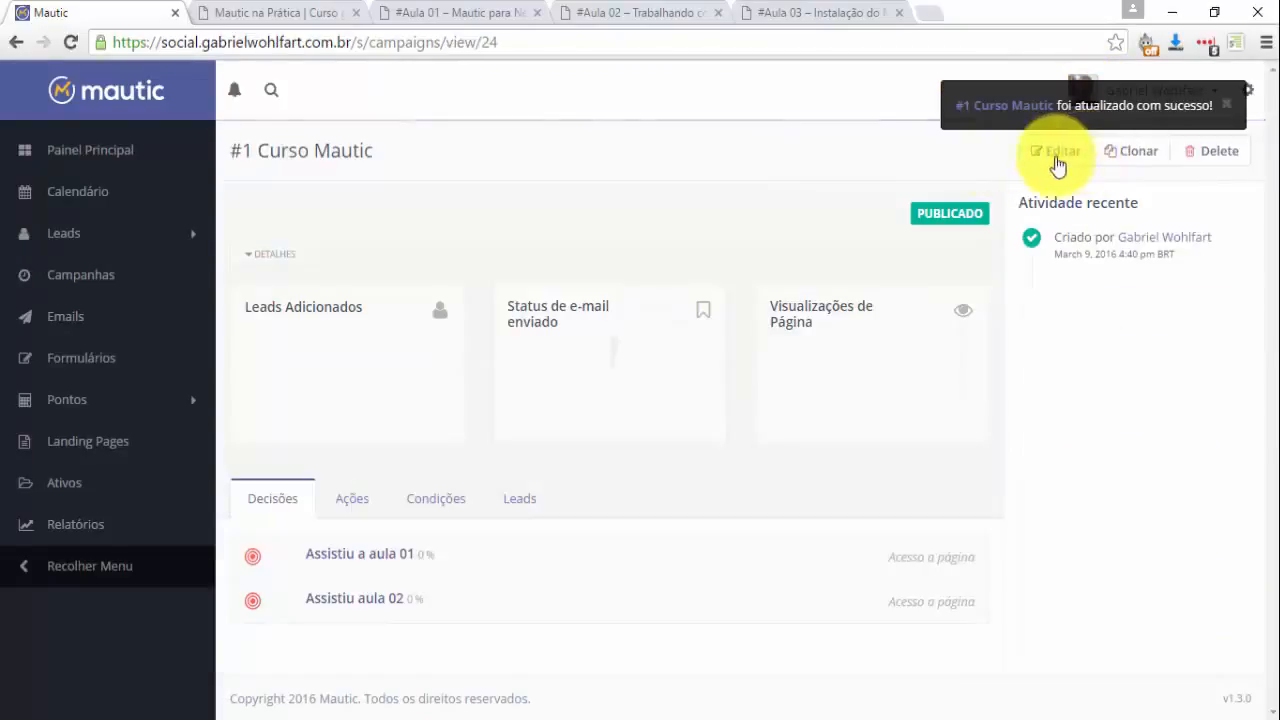
pyautogui.click(305, 13)
pyautogui.click(440, 38)
pyautogui.hotkey('ctrl', 'c')
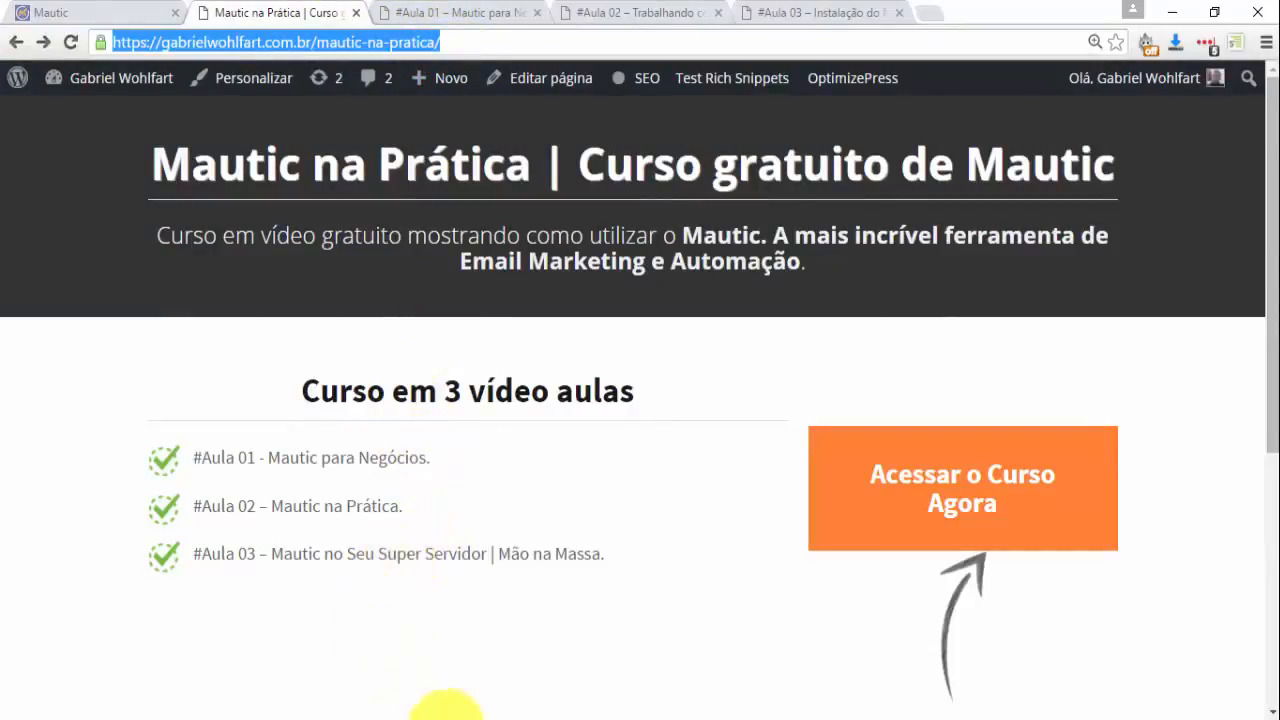
pyautogui.click(105, 12)
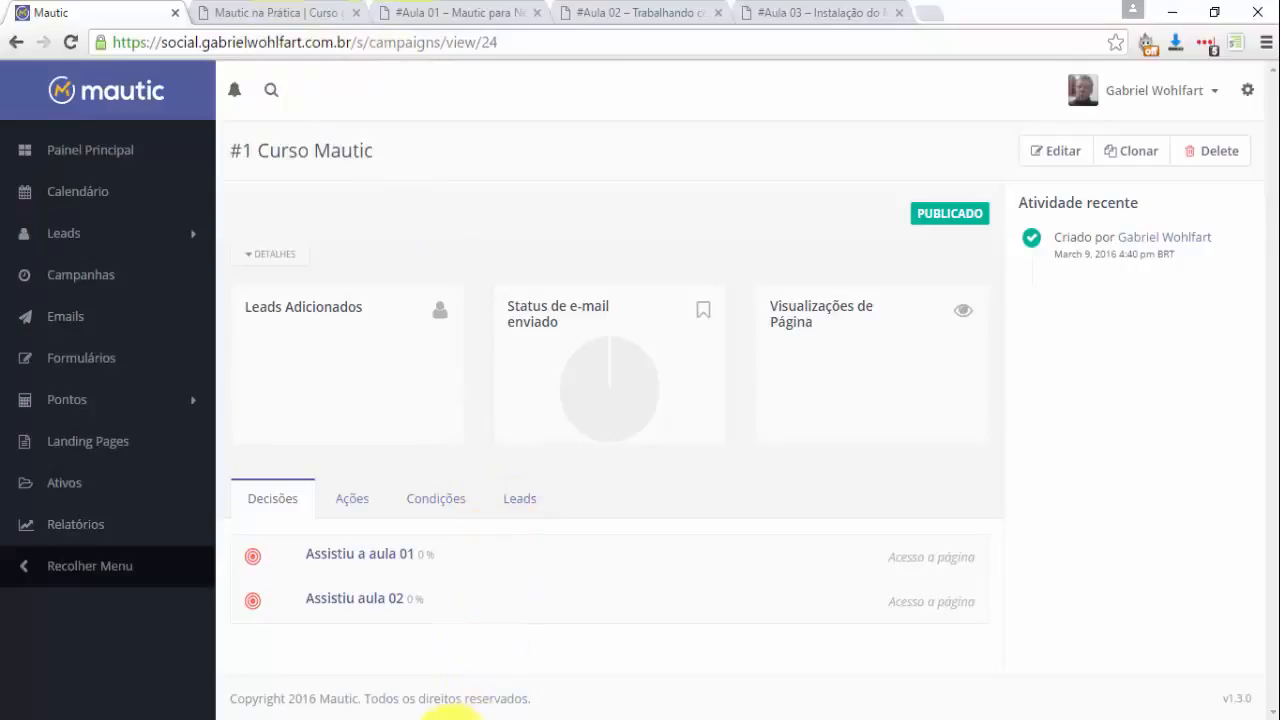
pyautogui.click(545, 43)
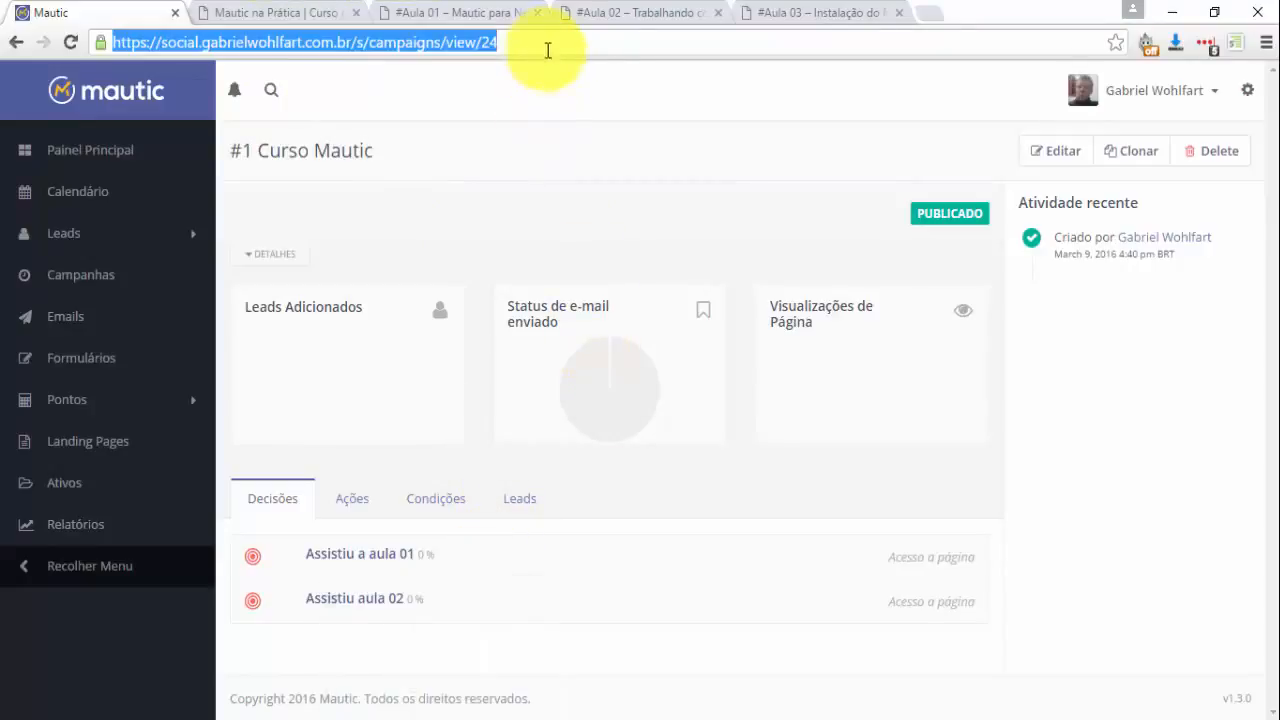
pyautogui.hotkey('alt', 'Tab')
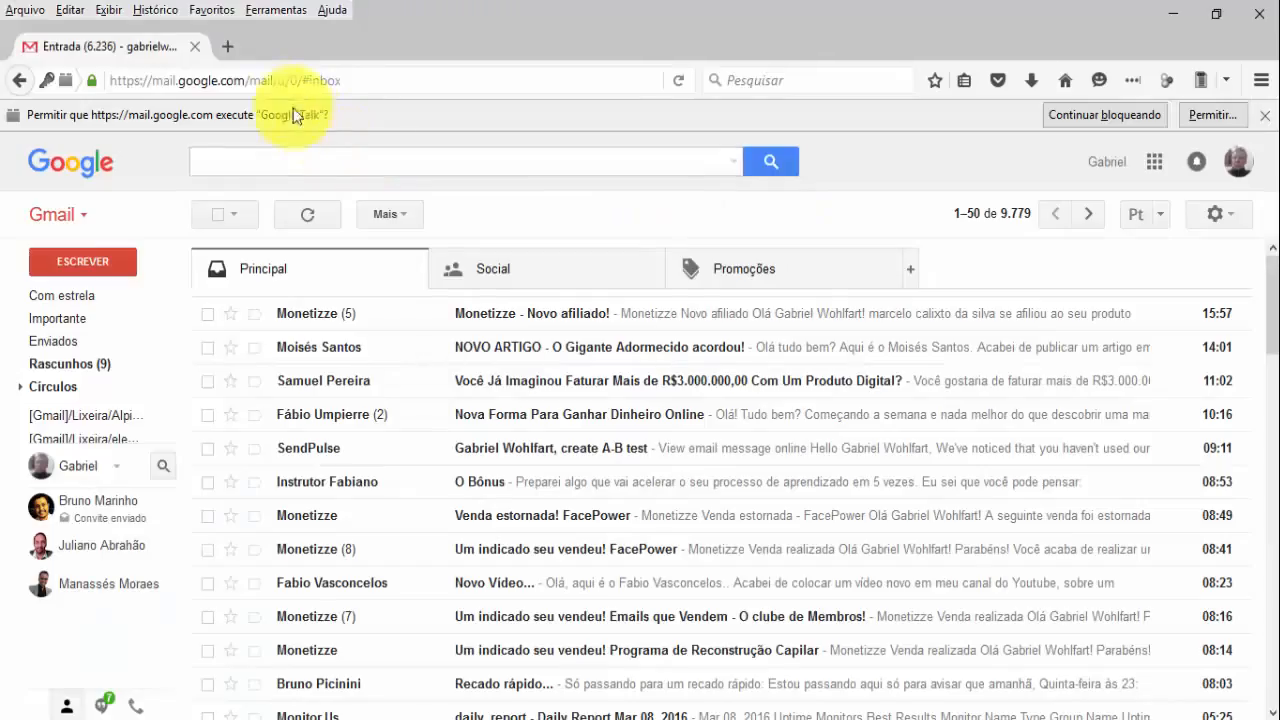
# Load the copied course landing page URL in a new tab.
pyautogui.click(228, 47)
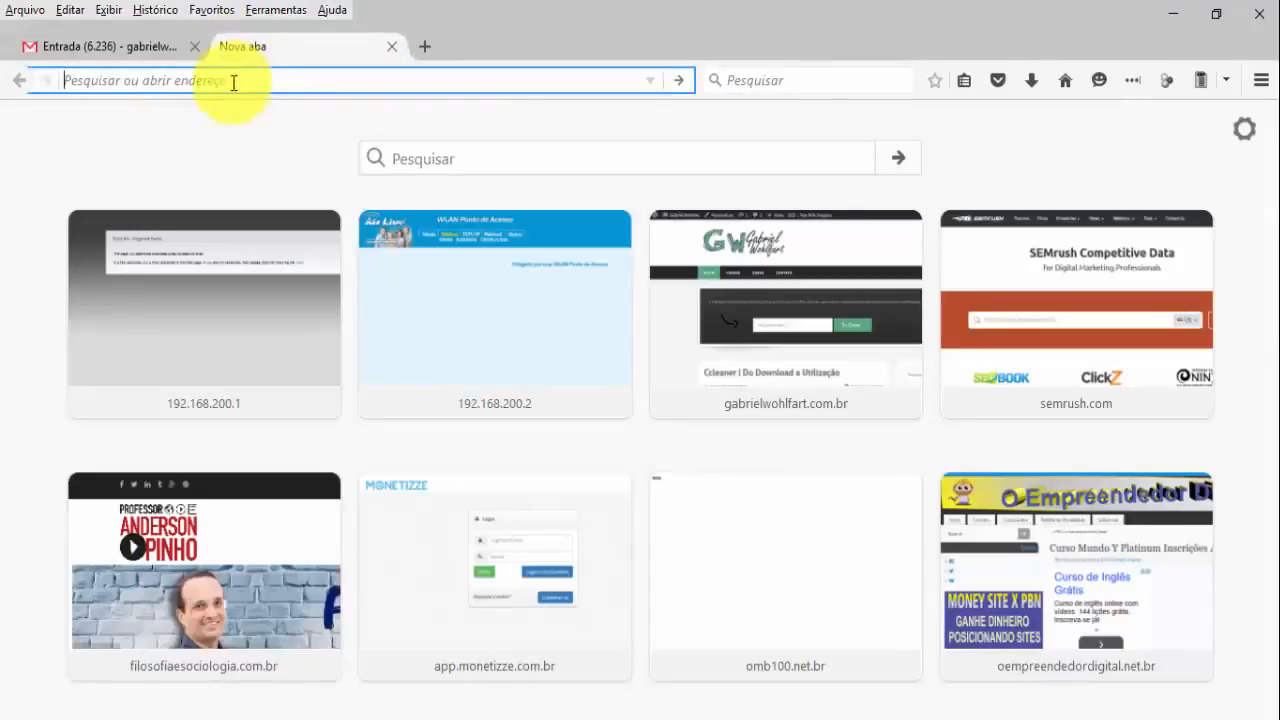
pyautogui.hotkey('ctrl', 'v')
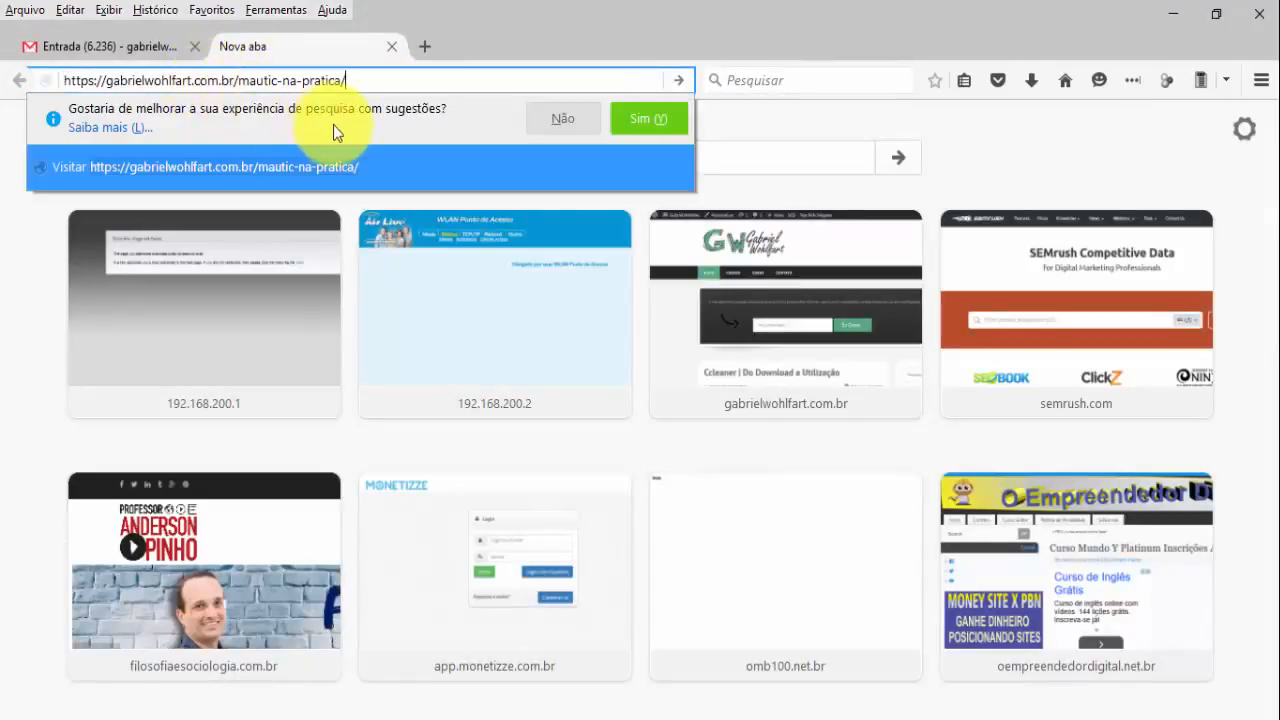
pyautogui.press('Return')
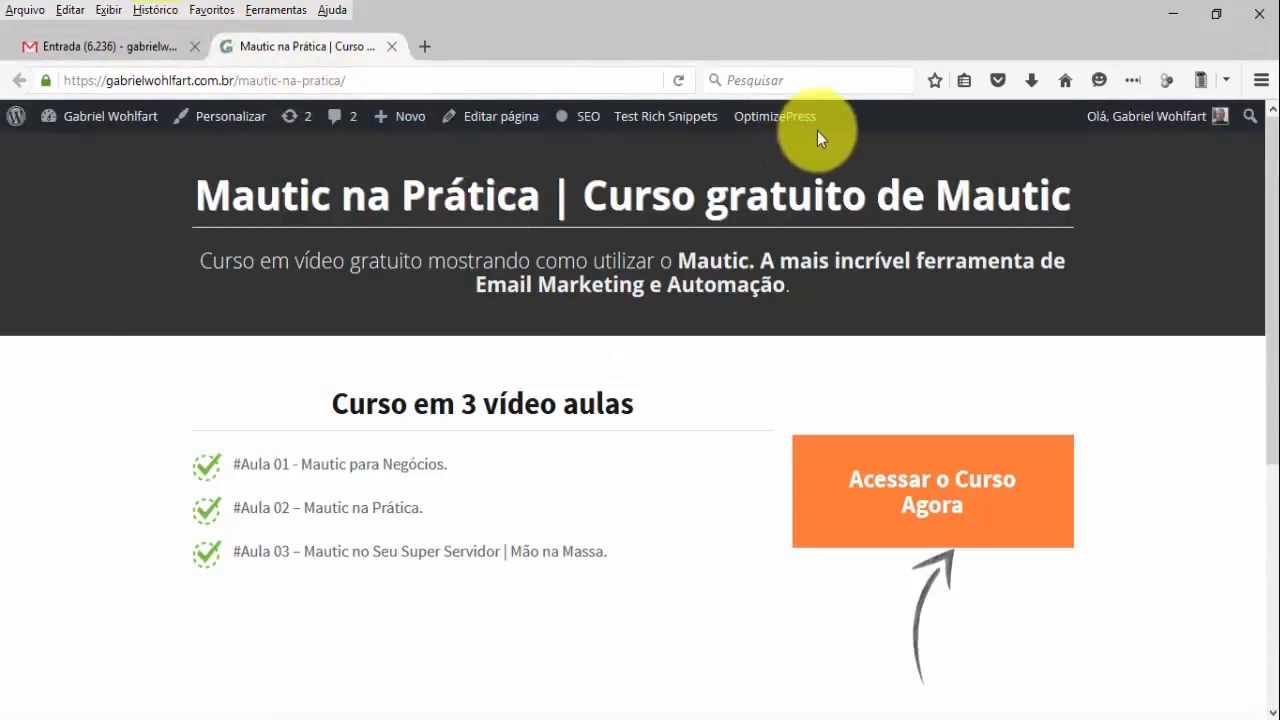
# Log out of WordPress via Sair and reload the course landing page as a visitor.
pyautogui.moveTo(1182, 142)
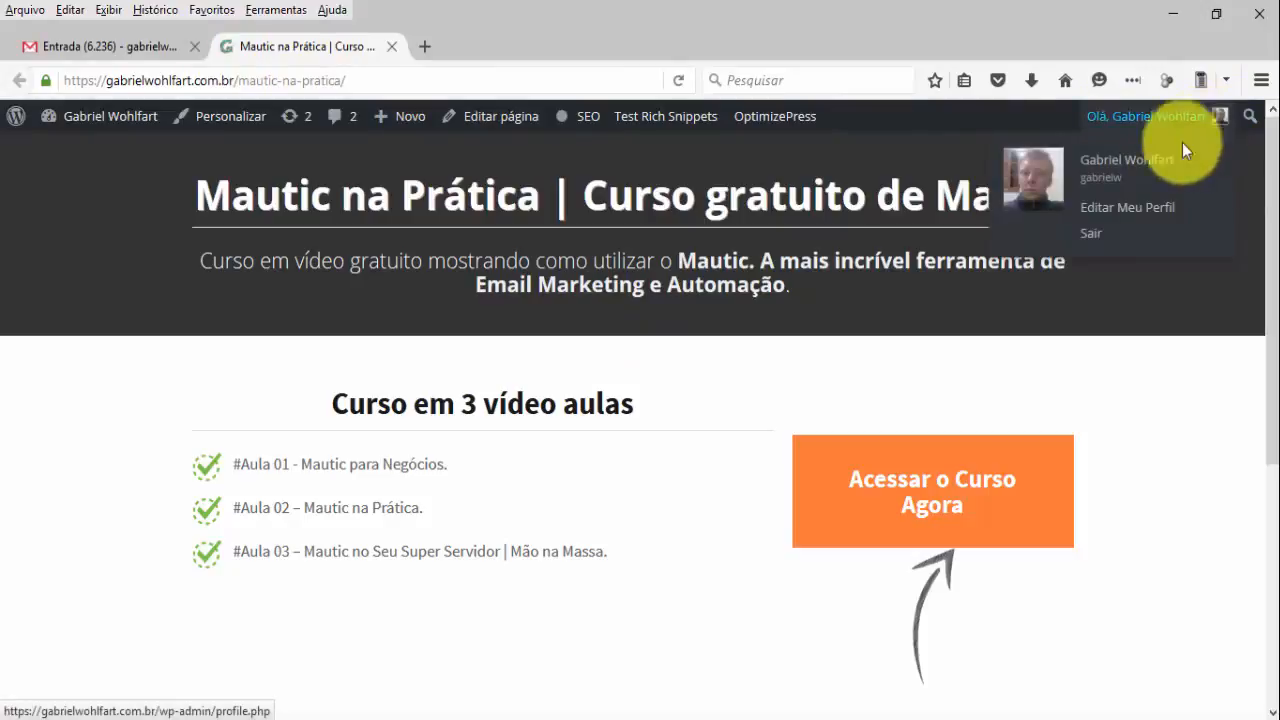
pyautogui.click(1092, 234)
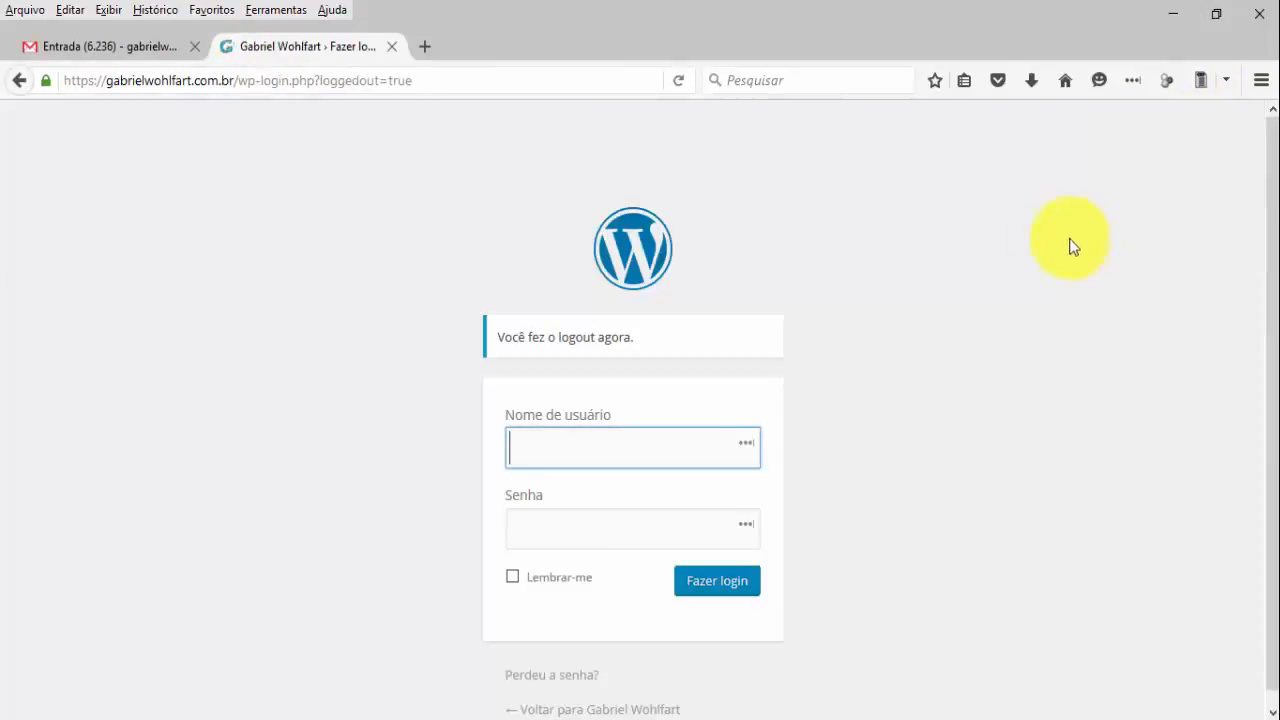
pyautogui.click(460, 82)
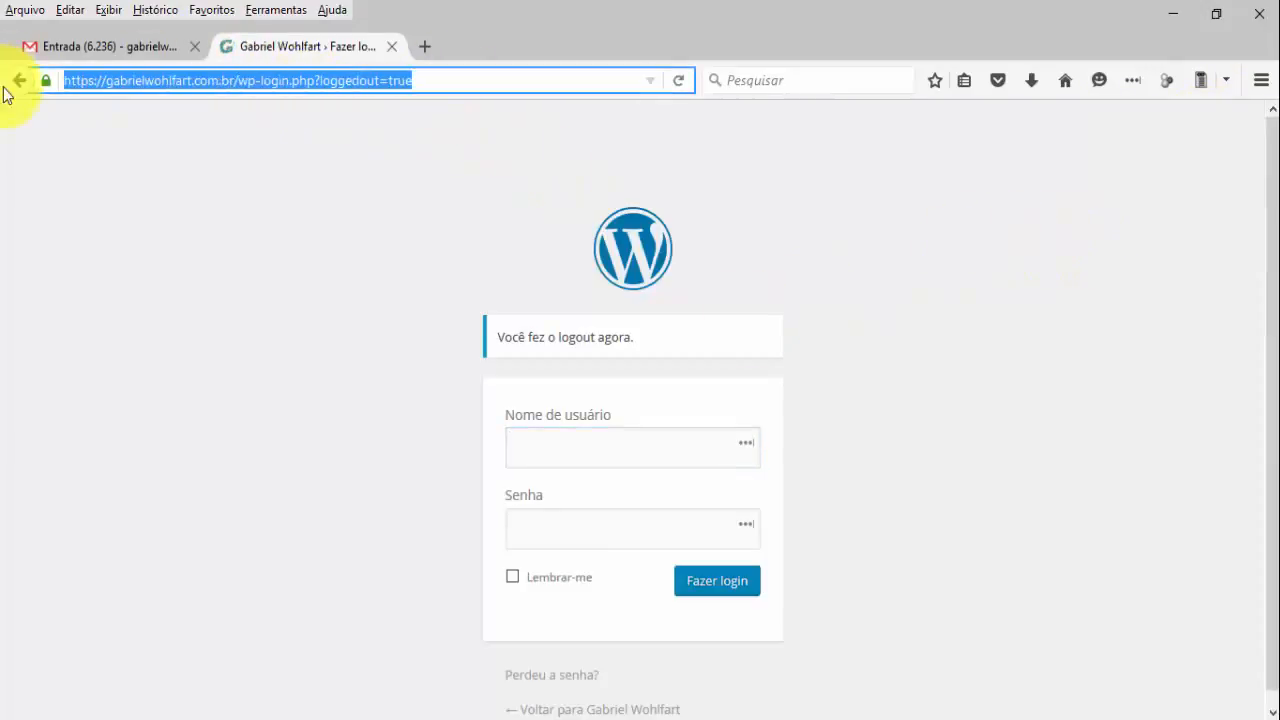
pyautogui.hotkey('ctrl', 'v')
pyautogui.press('Return')
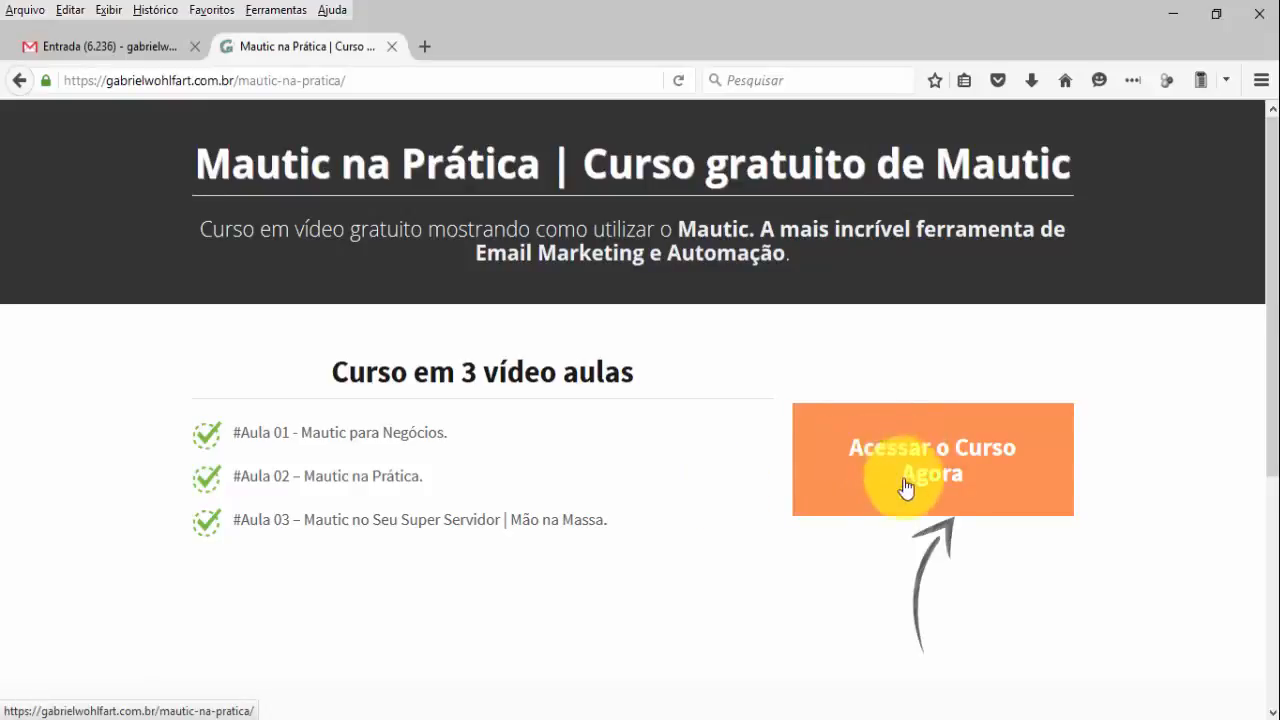
# Sign up through 'Acessar o Curso Agora' with the Gmail address and submit 'Eu Quero...'.
pyautogui.click(55, 48)
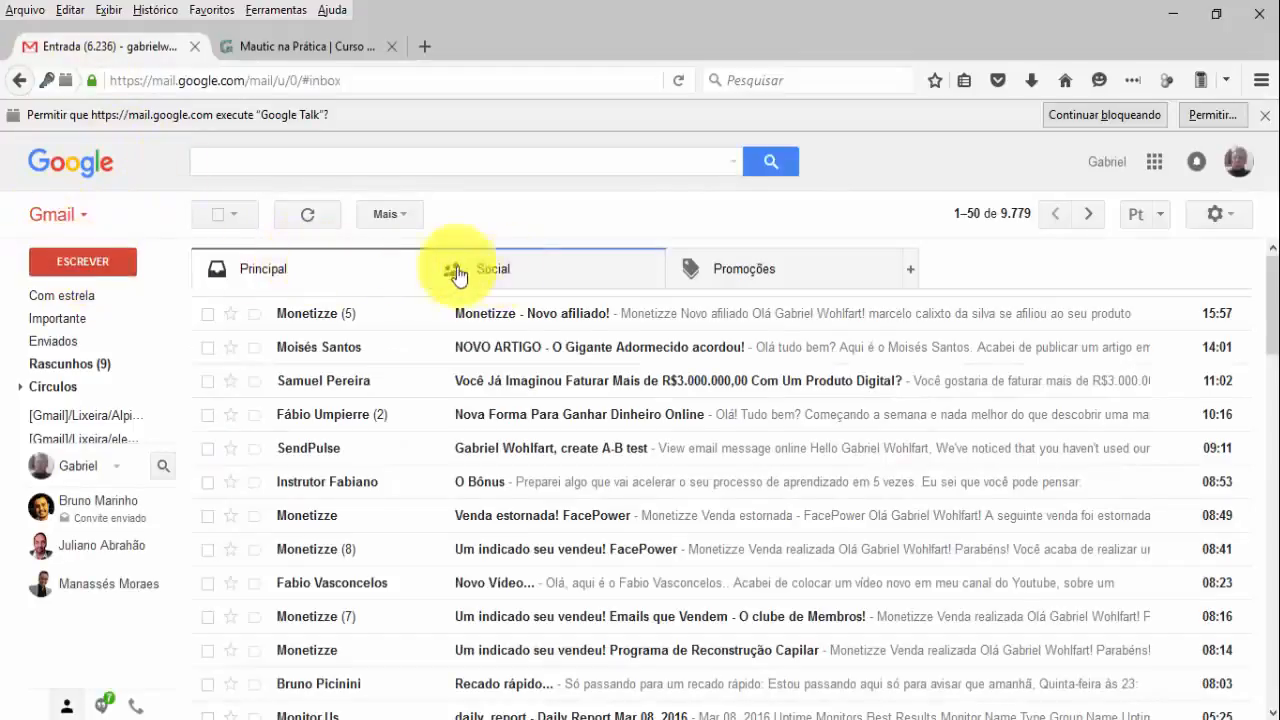
pyautogui.click(285, 50)
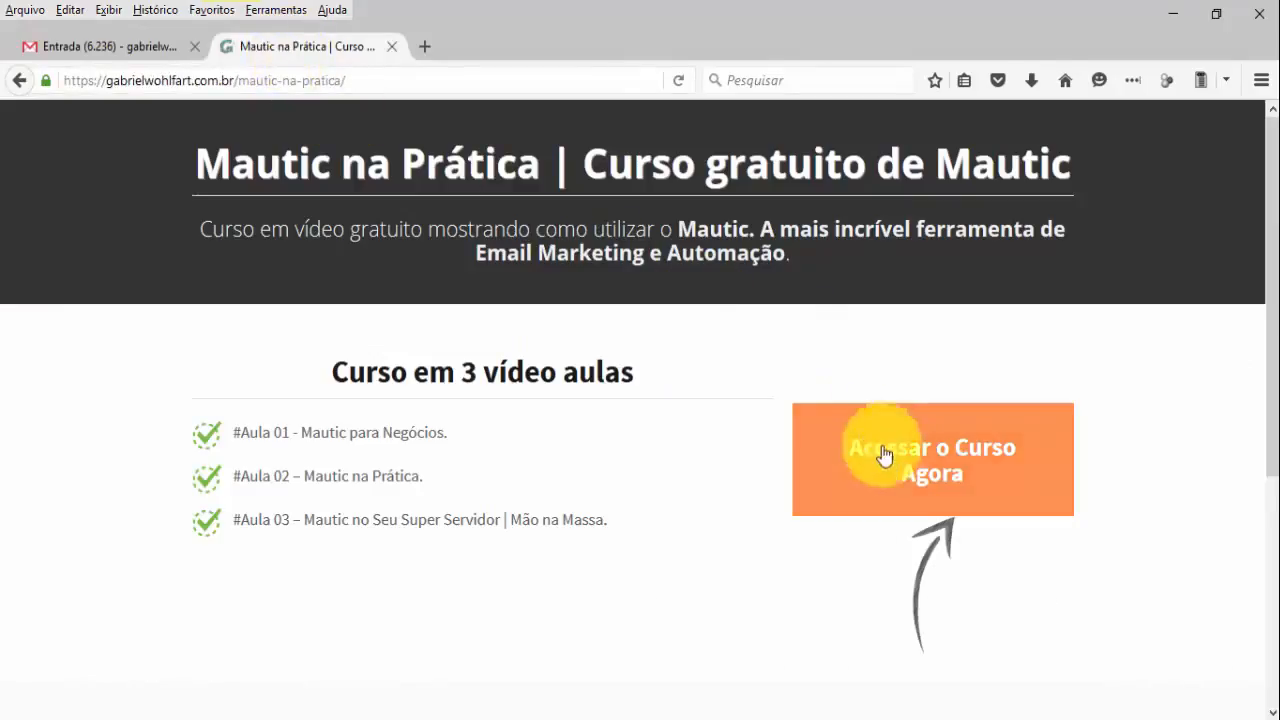
pyautogui.click(848, 456)
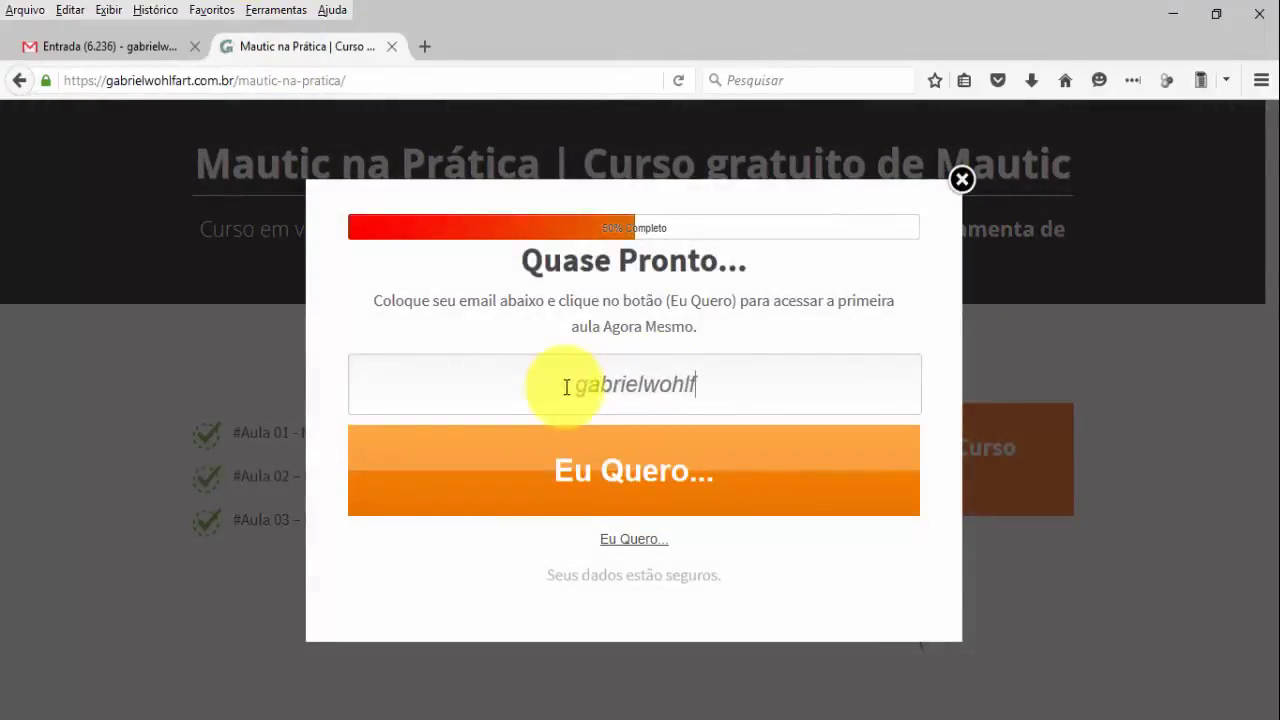
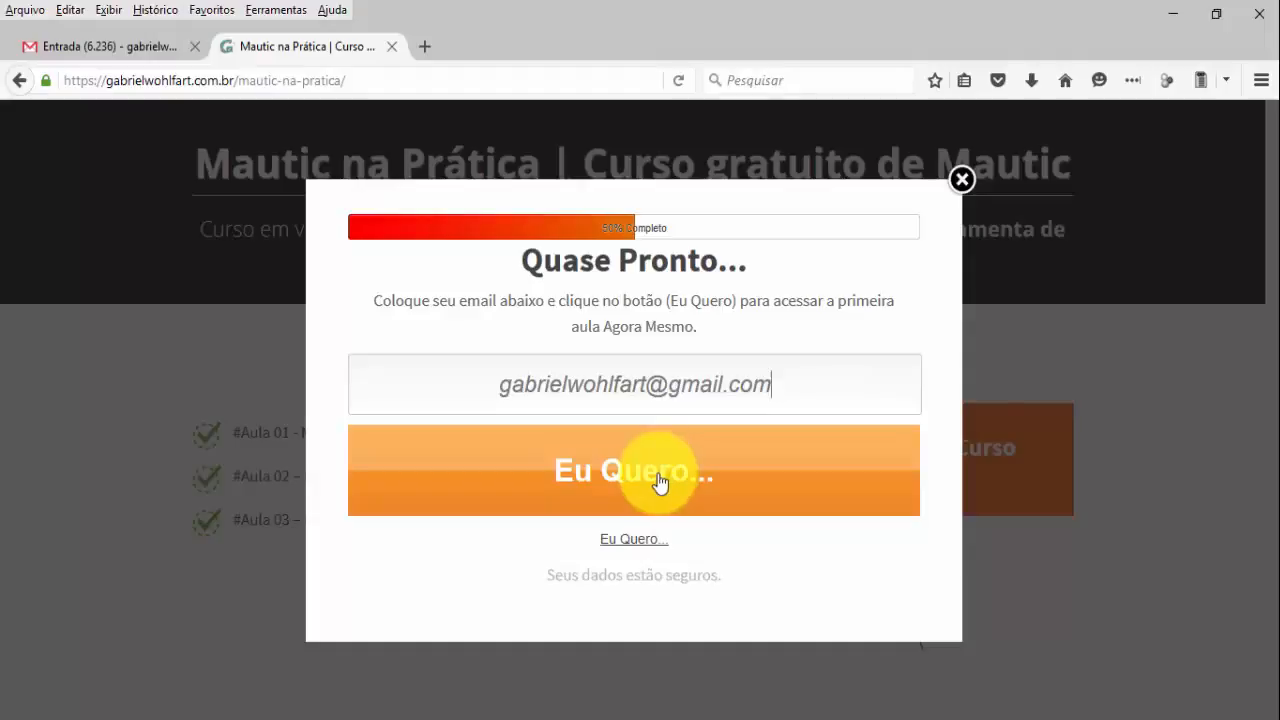
pyautogui.click(658, 478)
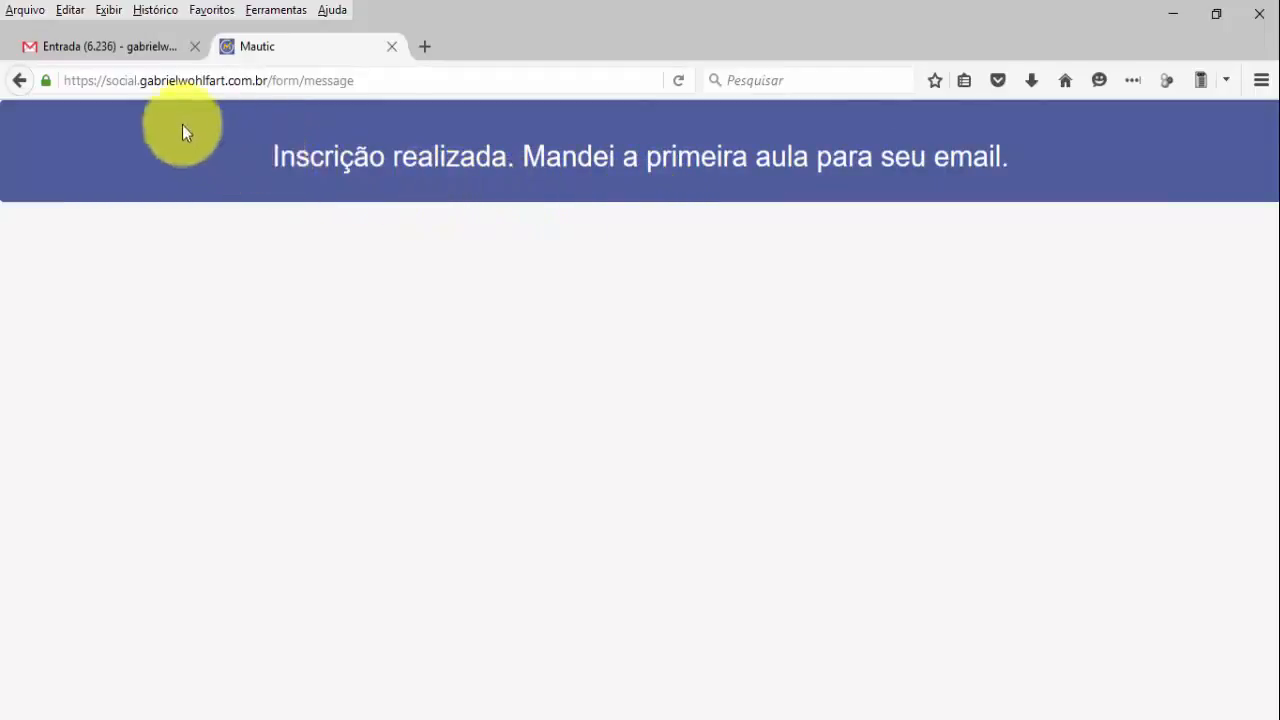
# Open the '#Aula 01 - Mautic para Negócios' email in the Gmail inbox.
pyautogui.click(93, 46)
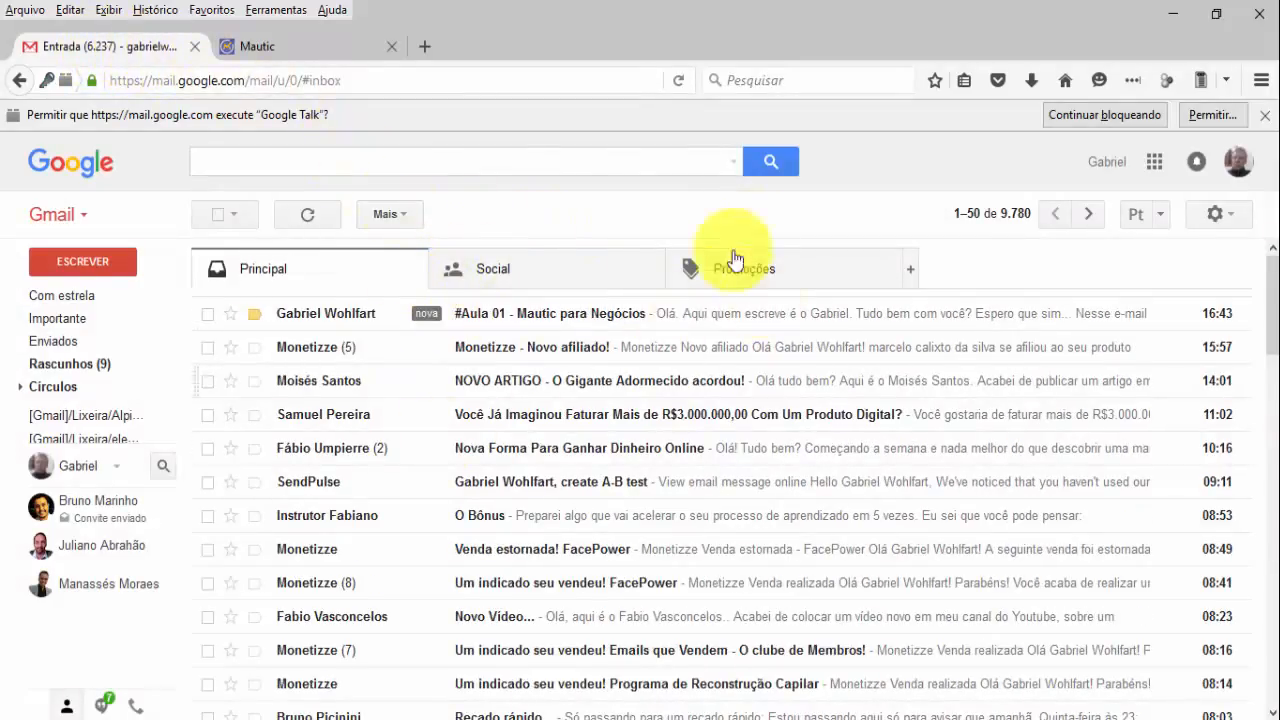
pyautogui.click(312, 324)
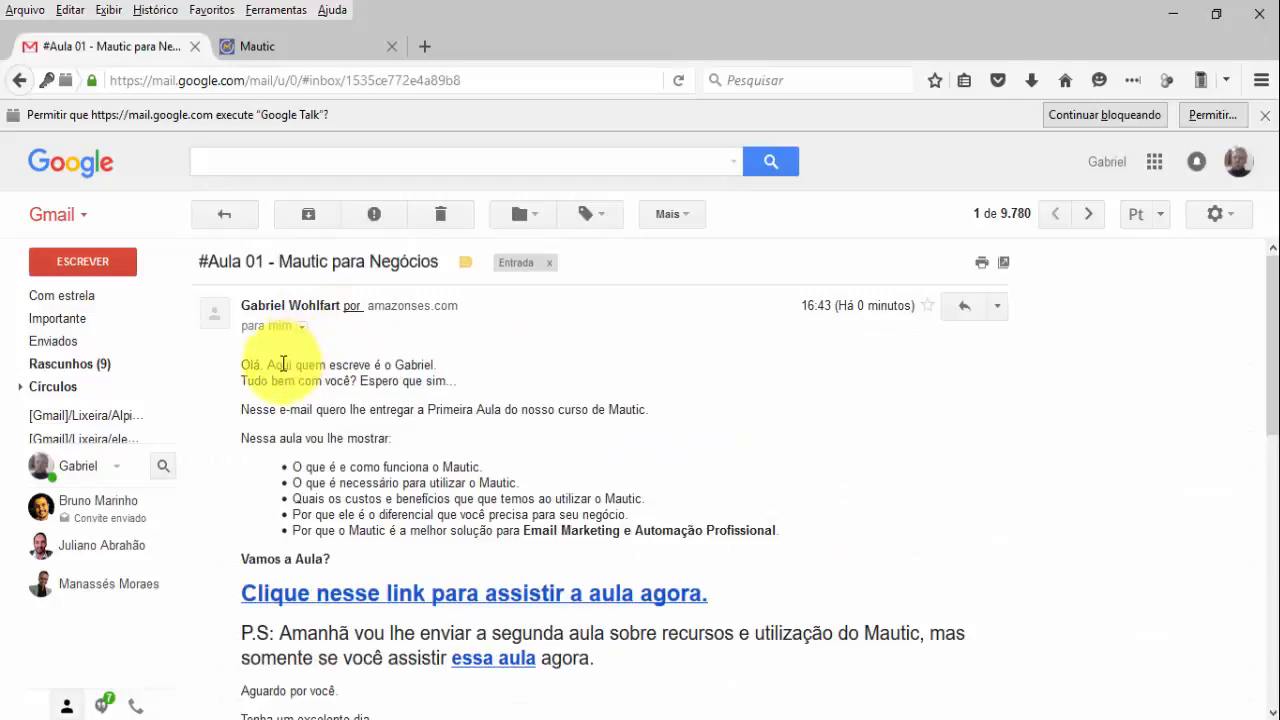
pyautogui.scroll(-2, 290, 365)
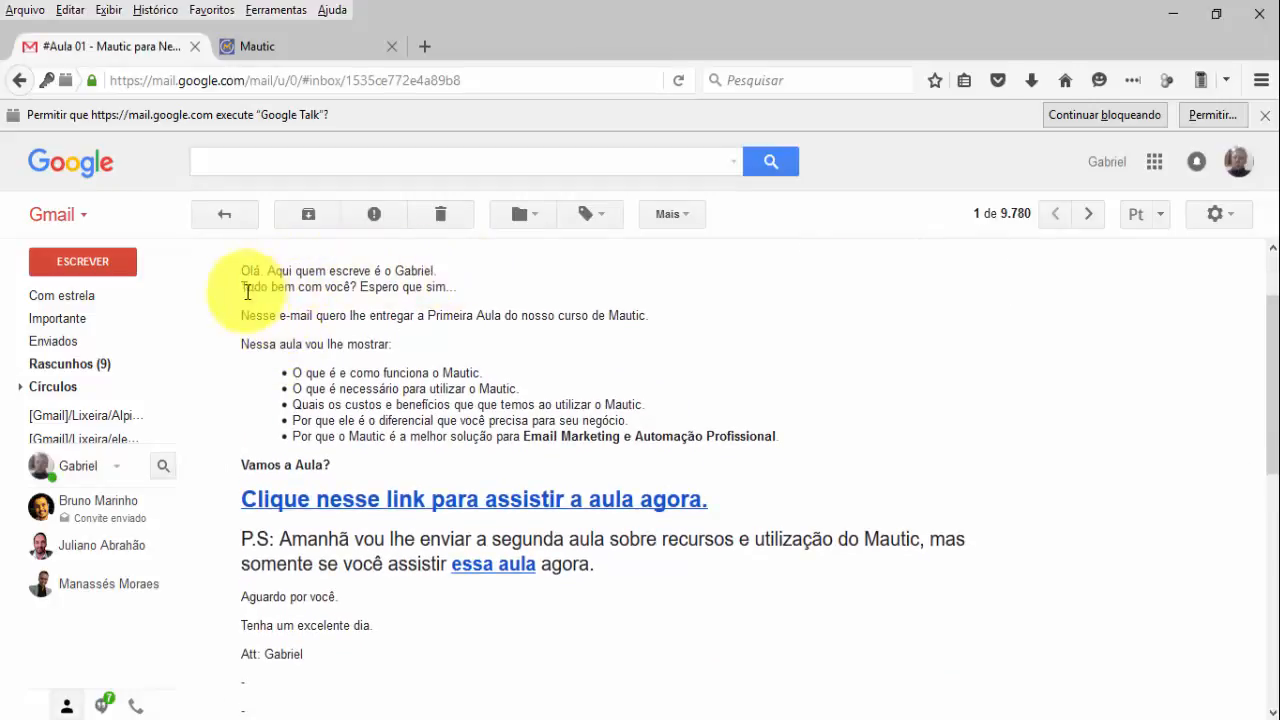
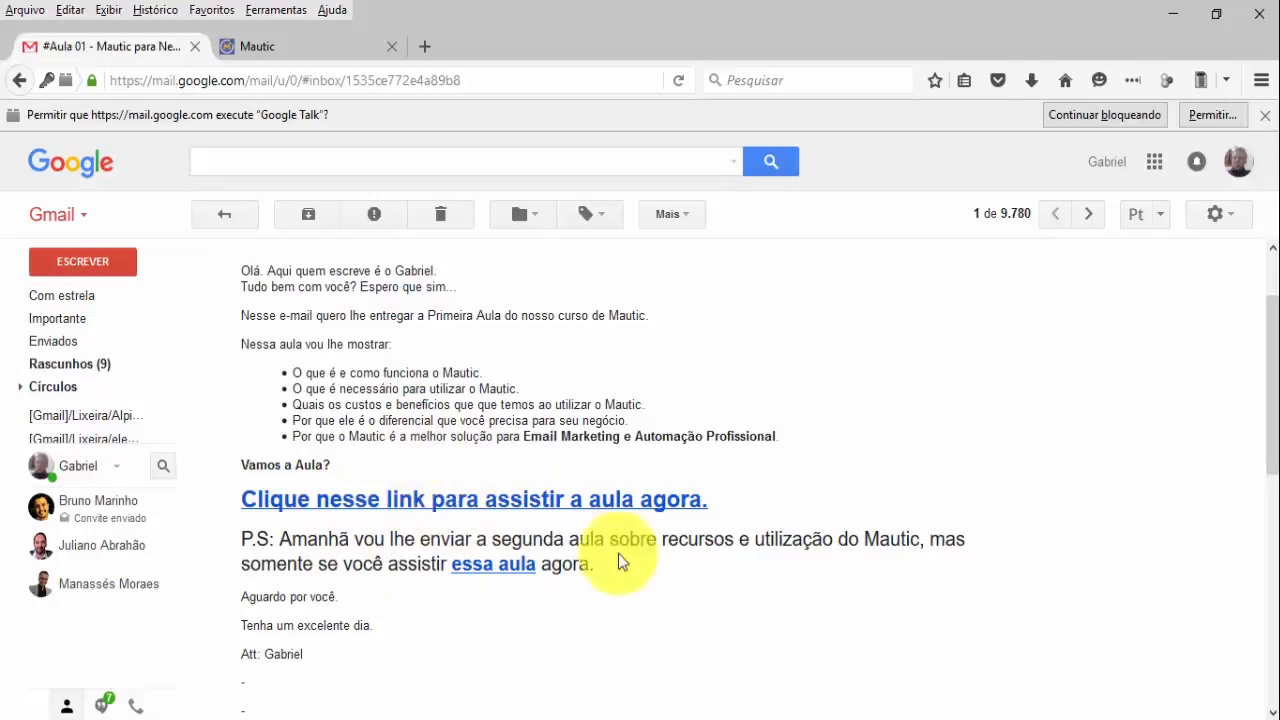
# Open the lesson 01 video page from the #Aula 01 email's link, then go back to the email.
pyautogui.click(470, 513)
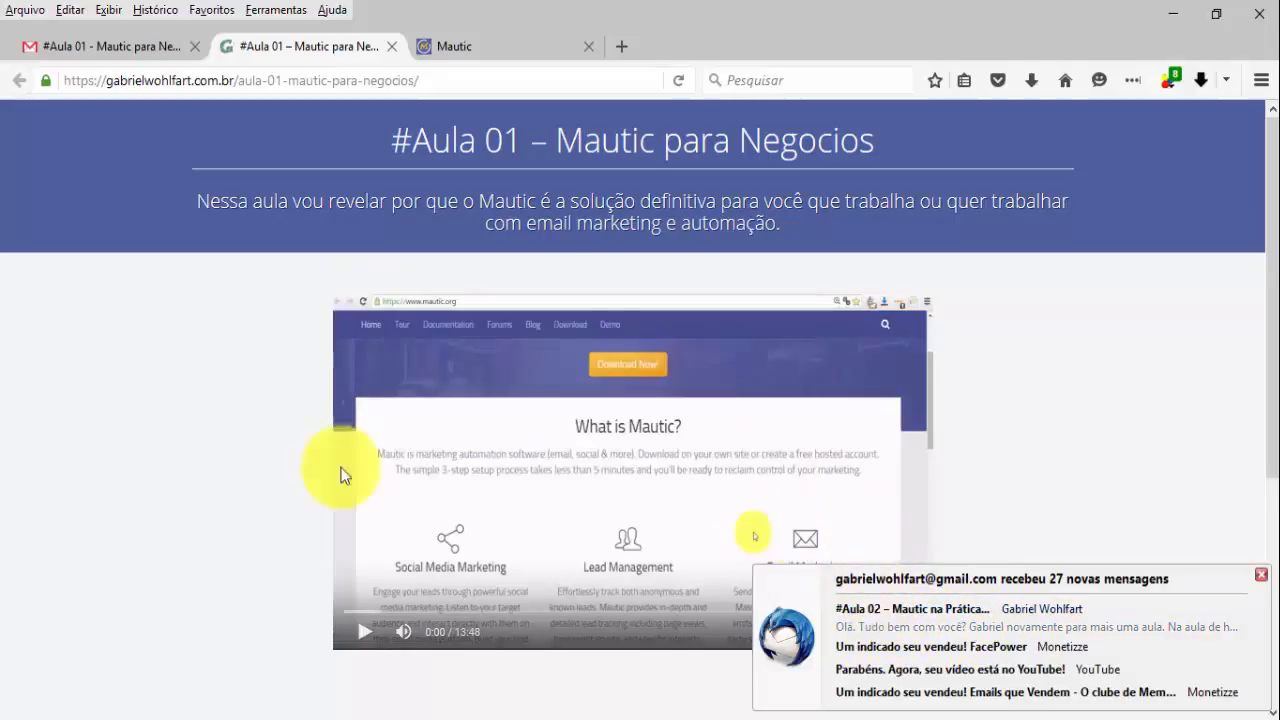
pyautogui.click(90, 46)
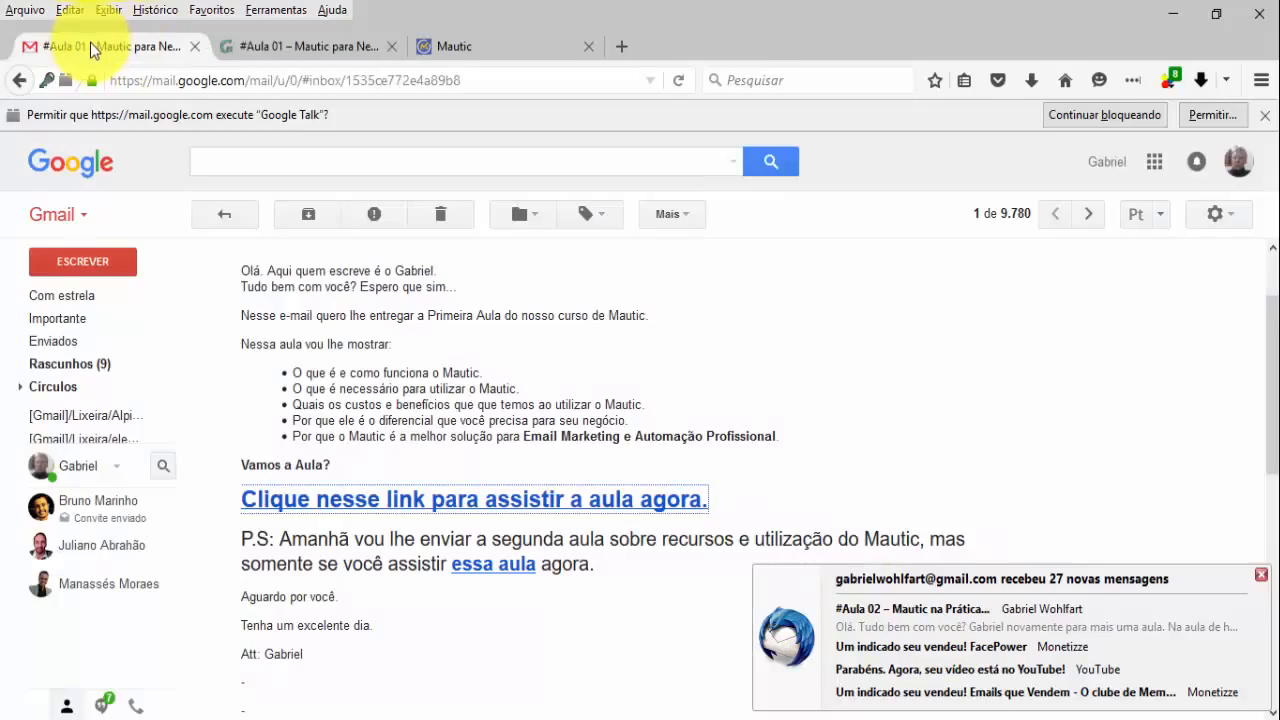
pyautogui.moveTo(63, 291)
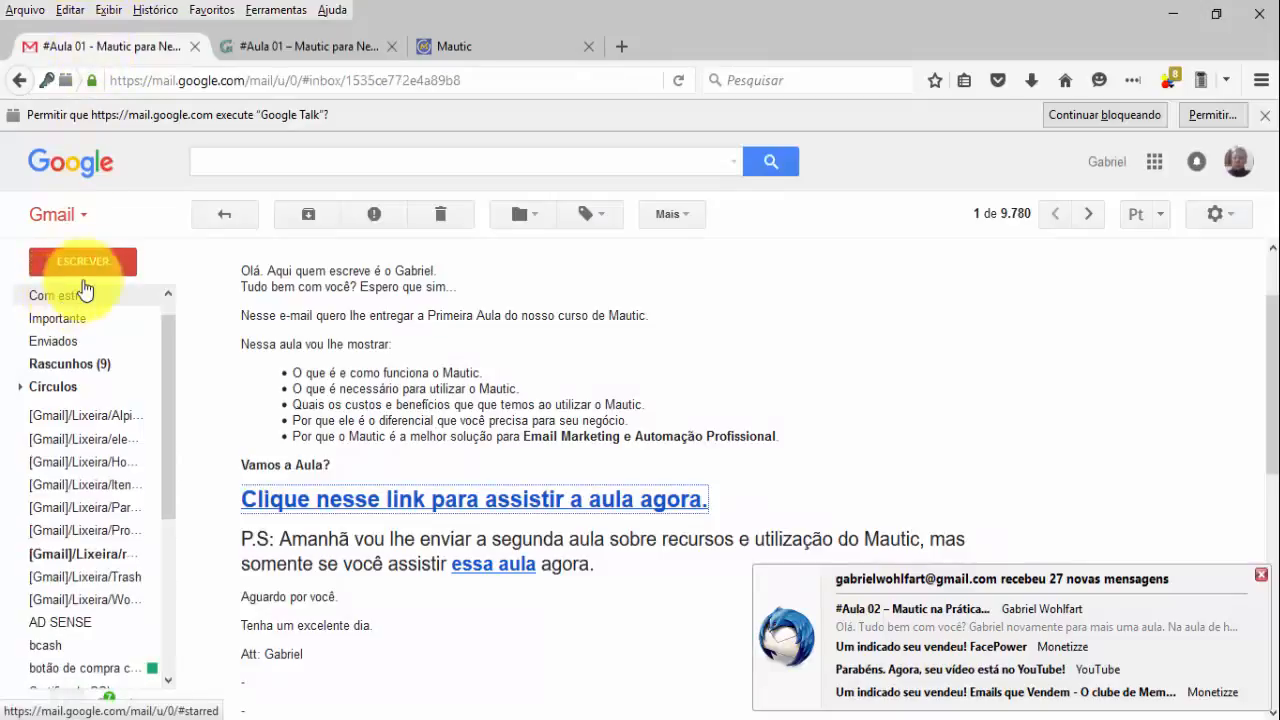
# Open the '#Aula 02 – Mautic na Prática' email and launch its lesson 02 page, then return to Gmail.
pyautogui.click(226, 214)
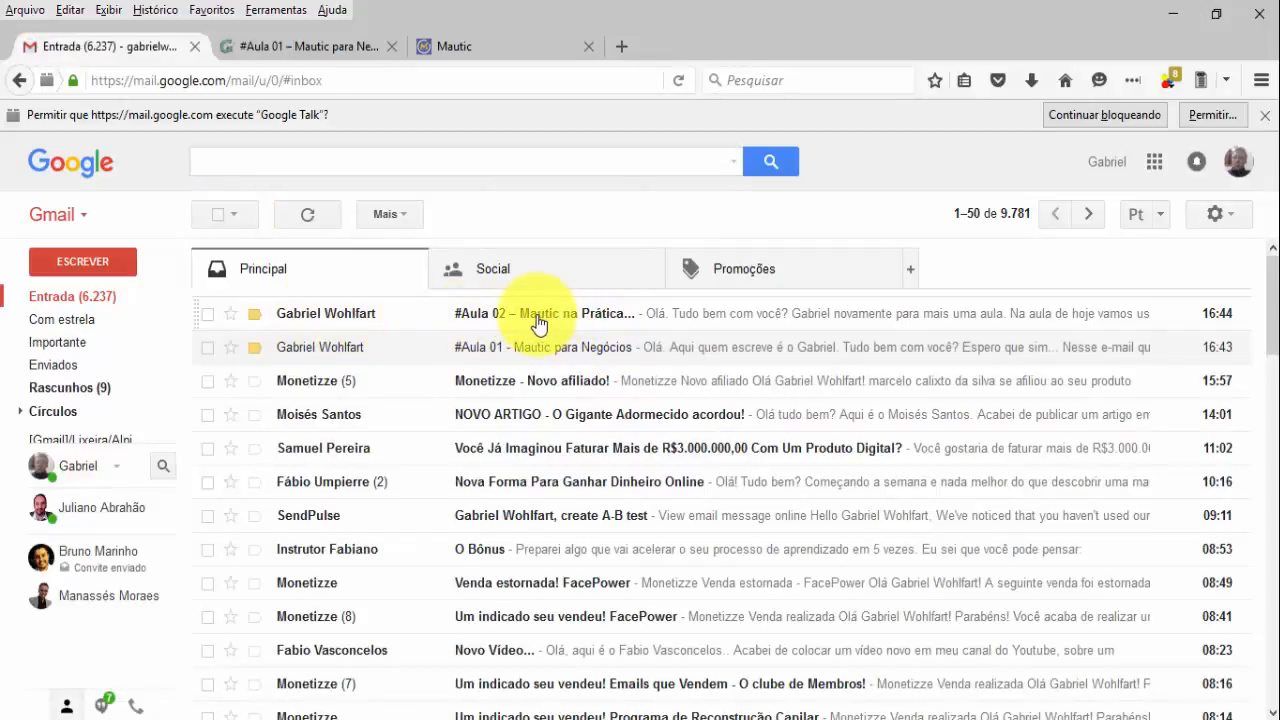
pyautogui.click(340, 318)
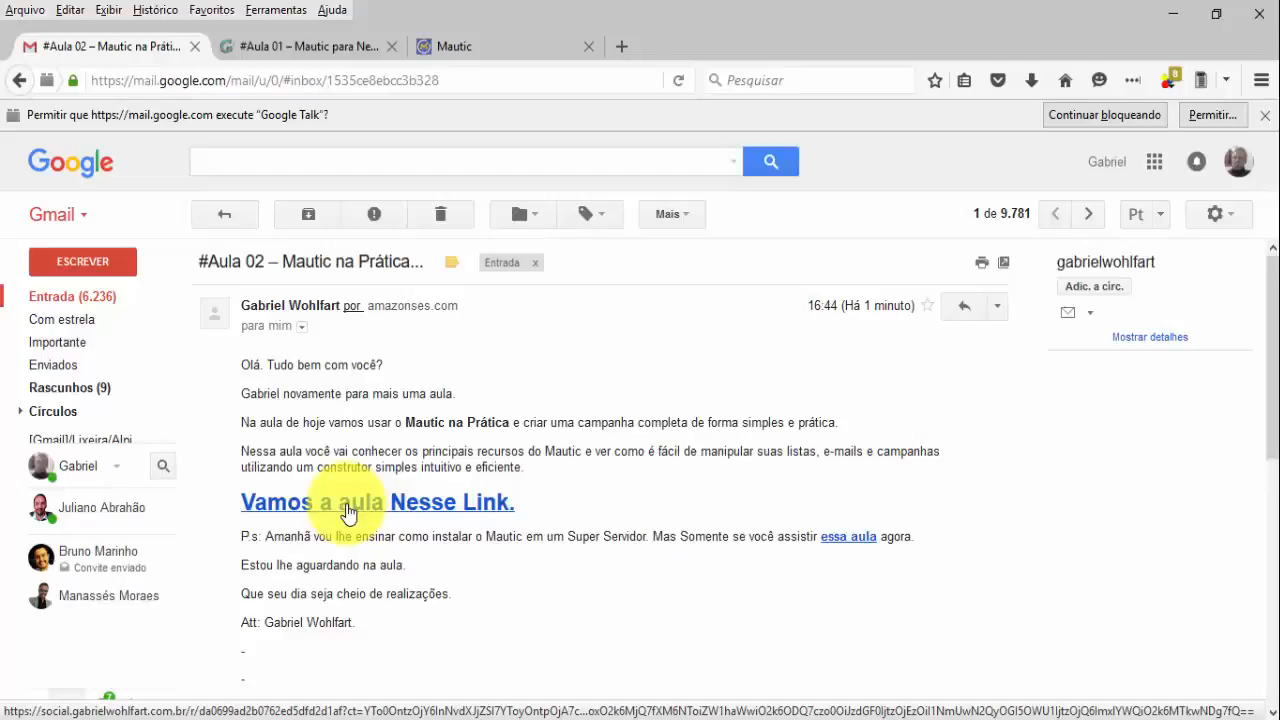
pyautogui.click(350, 512)
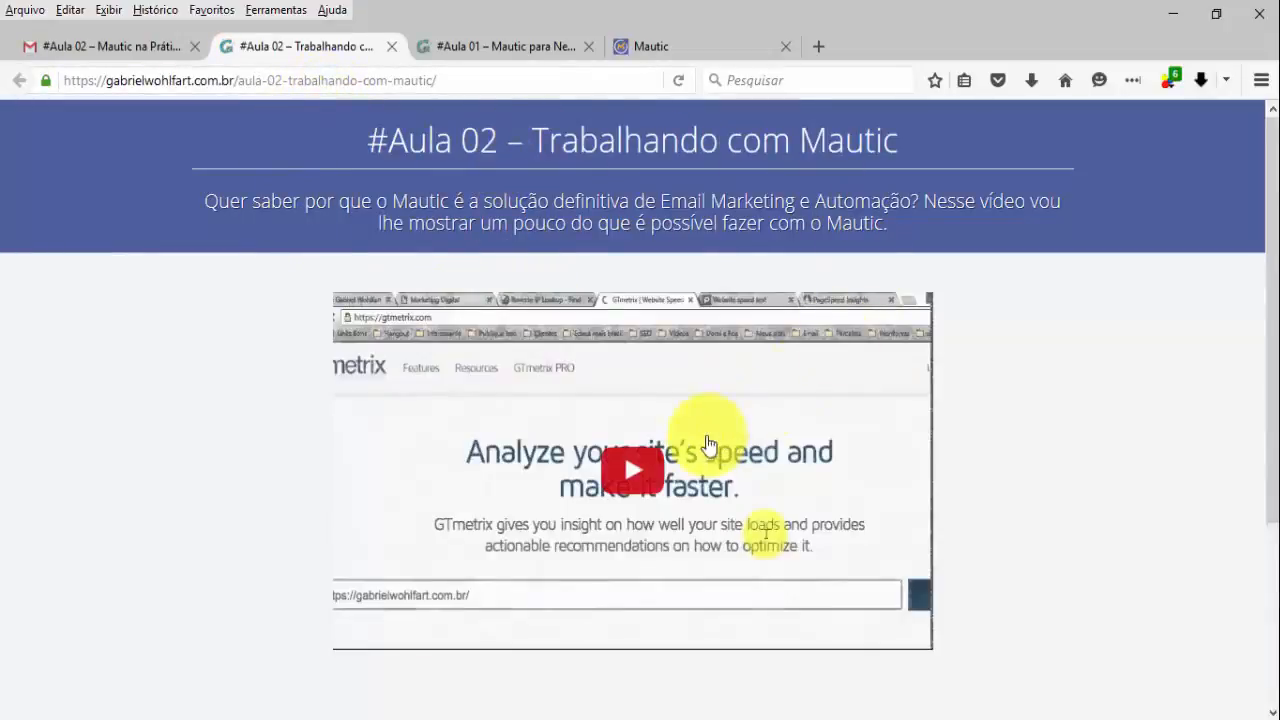
pyautogui.scroll(-4, 523, 366)
pyautogui.scroll(2, 480, 318)
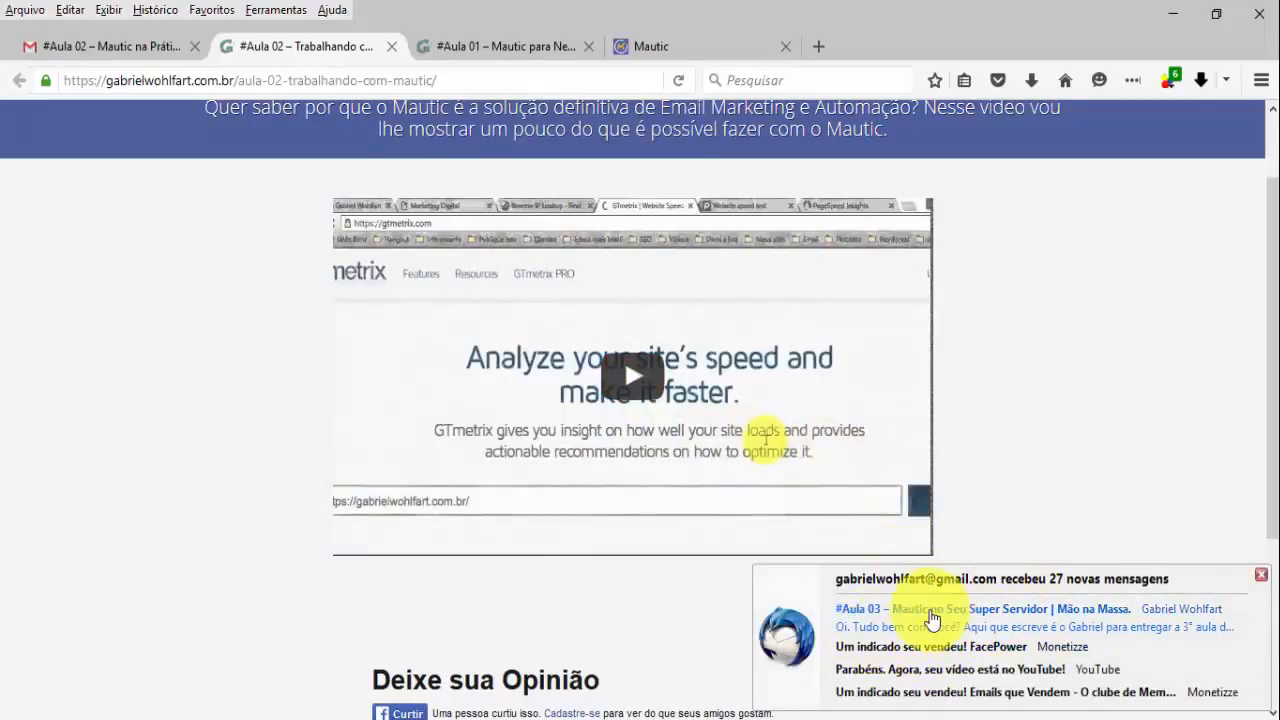
pyautogui.click(91, 44)
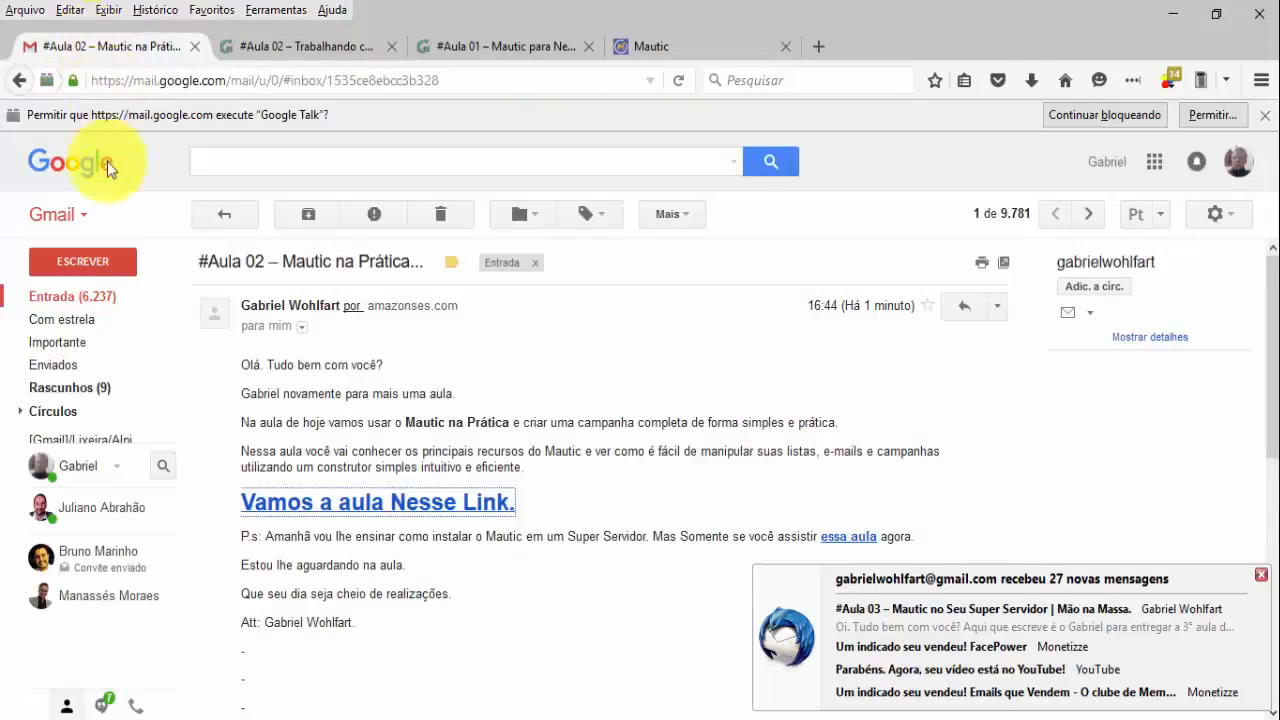
# Open the new #Aula 03 email and follow its link to the 'Instalação do Mautic' lesson page.
pyautogui.click(219, 216)
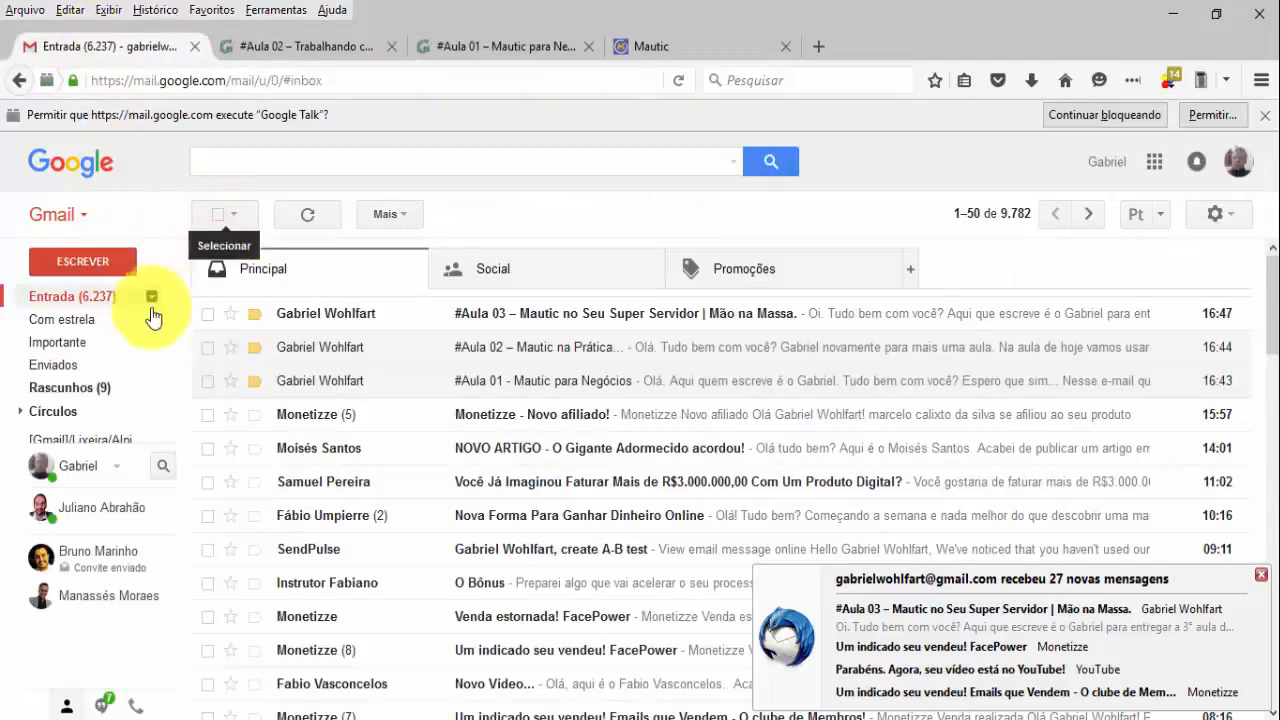
pyautogui.click(345, 318)
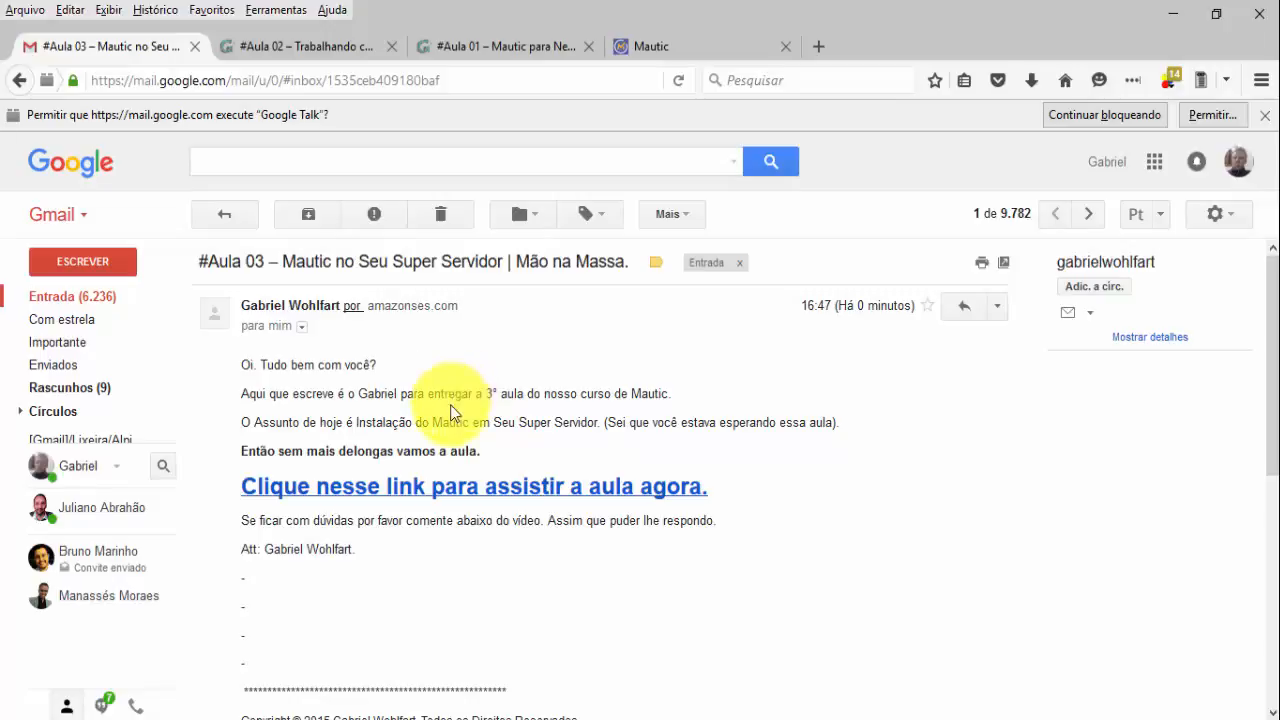
pyautogui.click(382, 494)
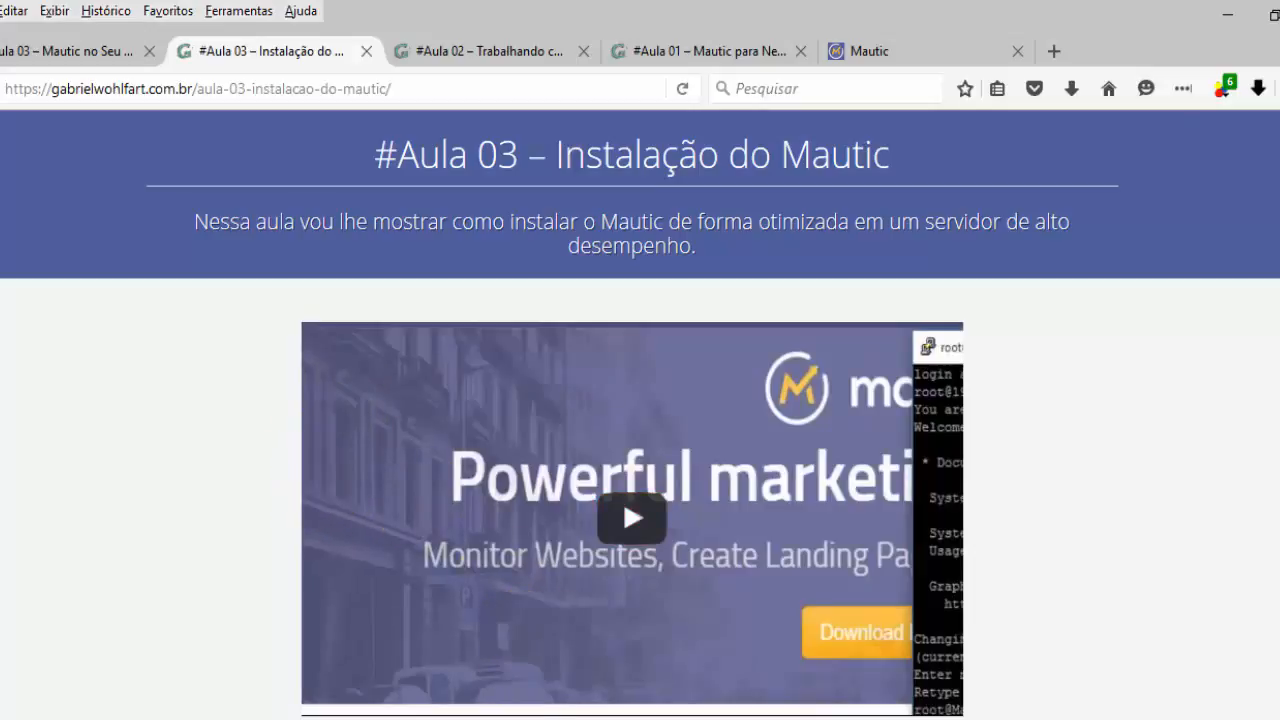
# In the campaign builder, make 'Enviar email aula 02' wait 1 day before sending.
pyautogui.moveTo(567, 719)
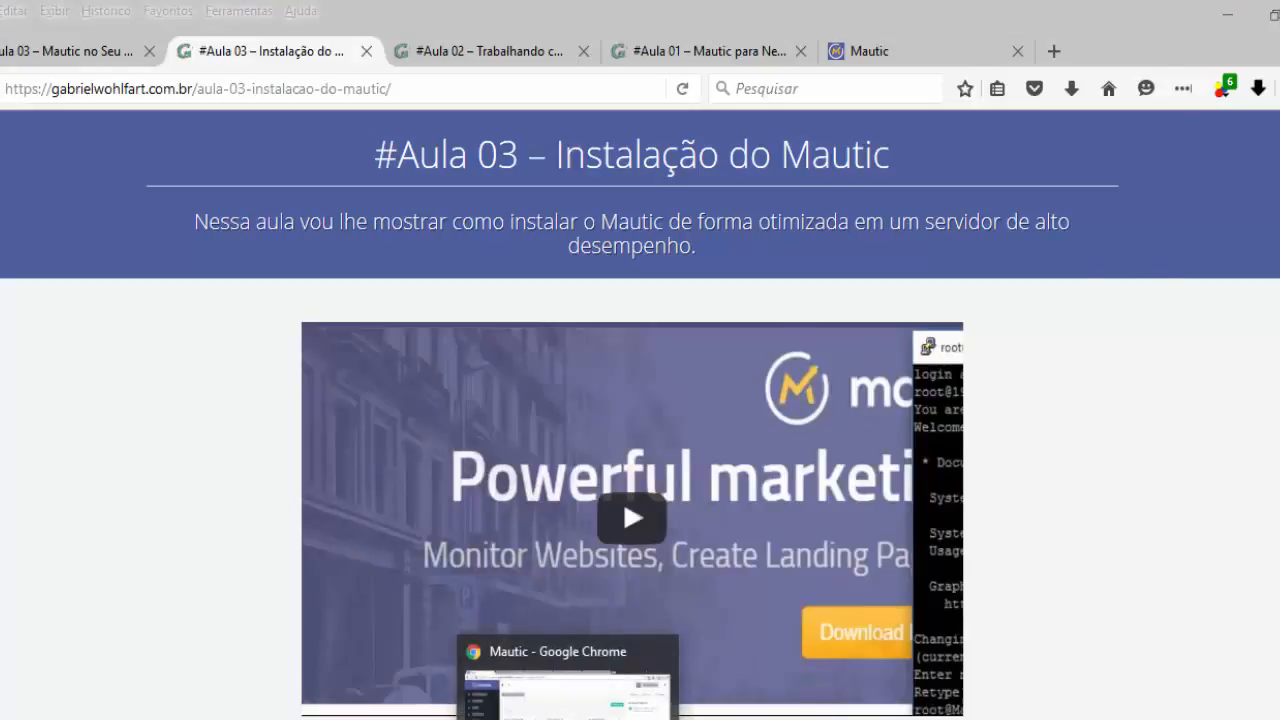
pyautogui.click(560, 700)
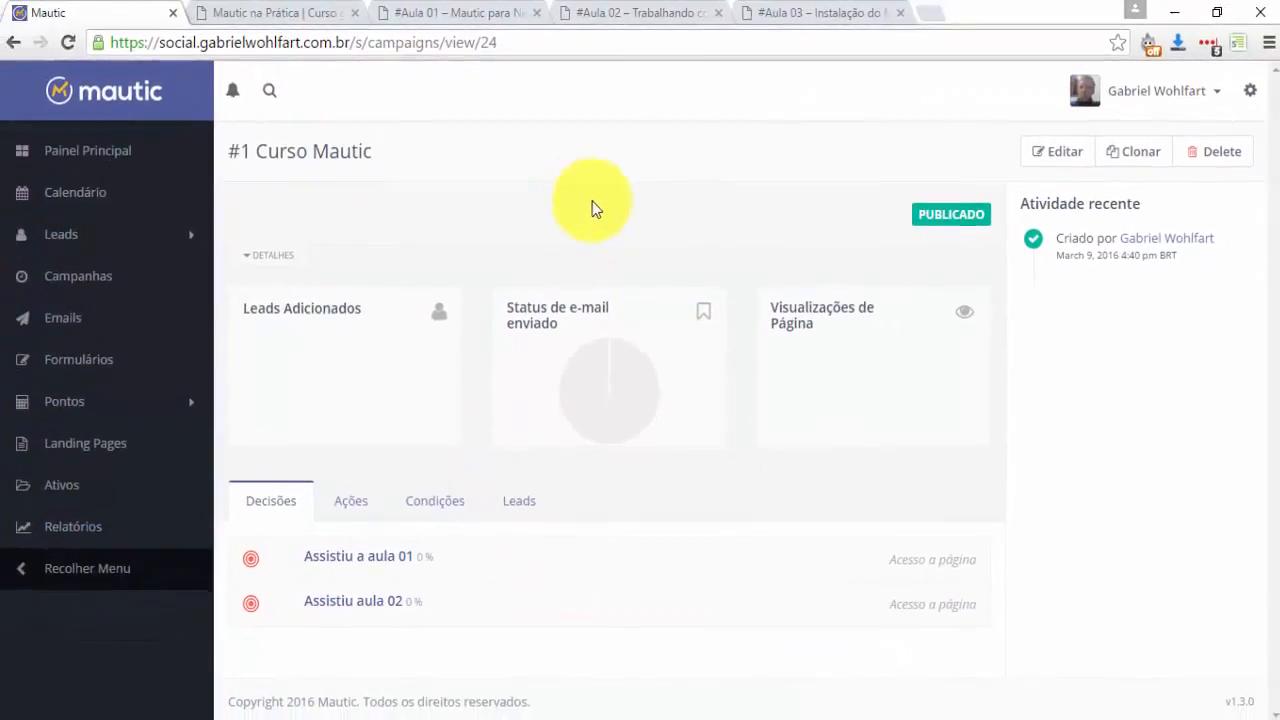
pyautogui.click(1060, 157)
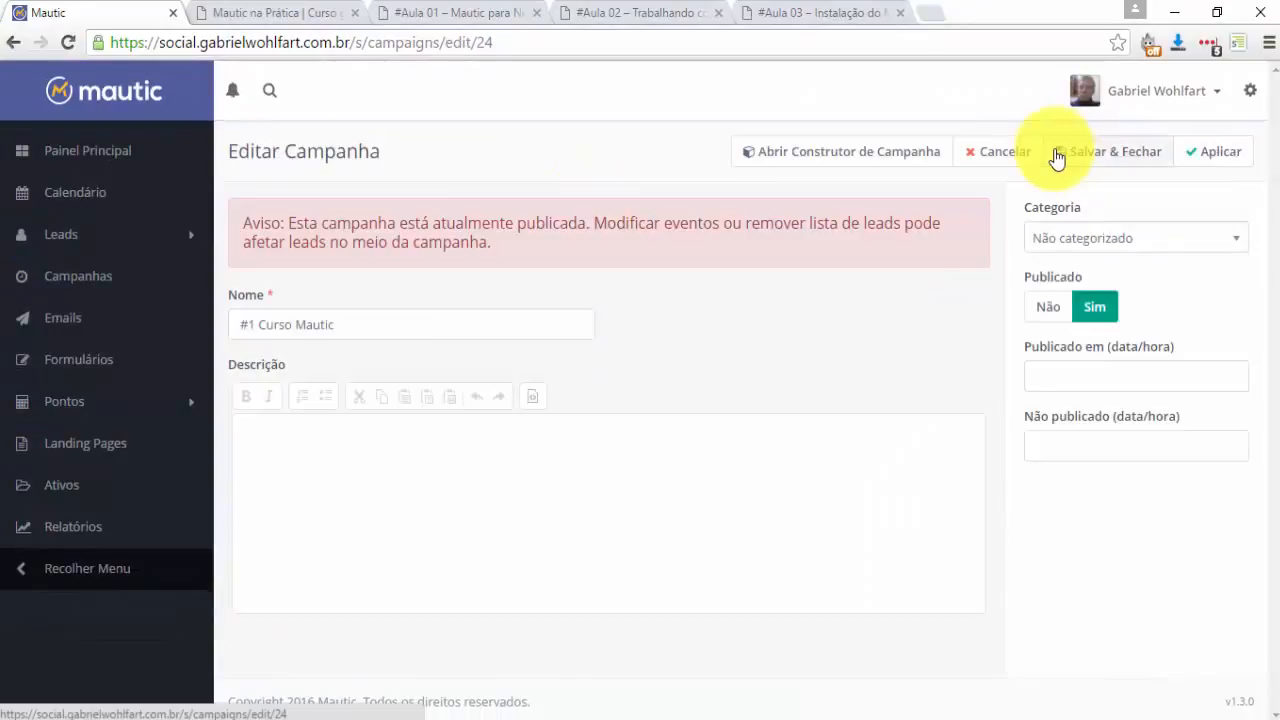
pyautogui.click(843, 157)
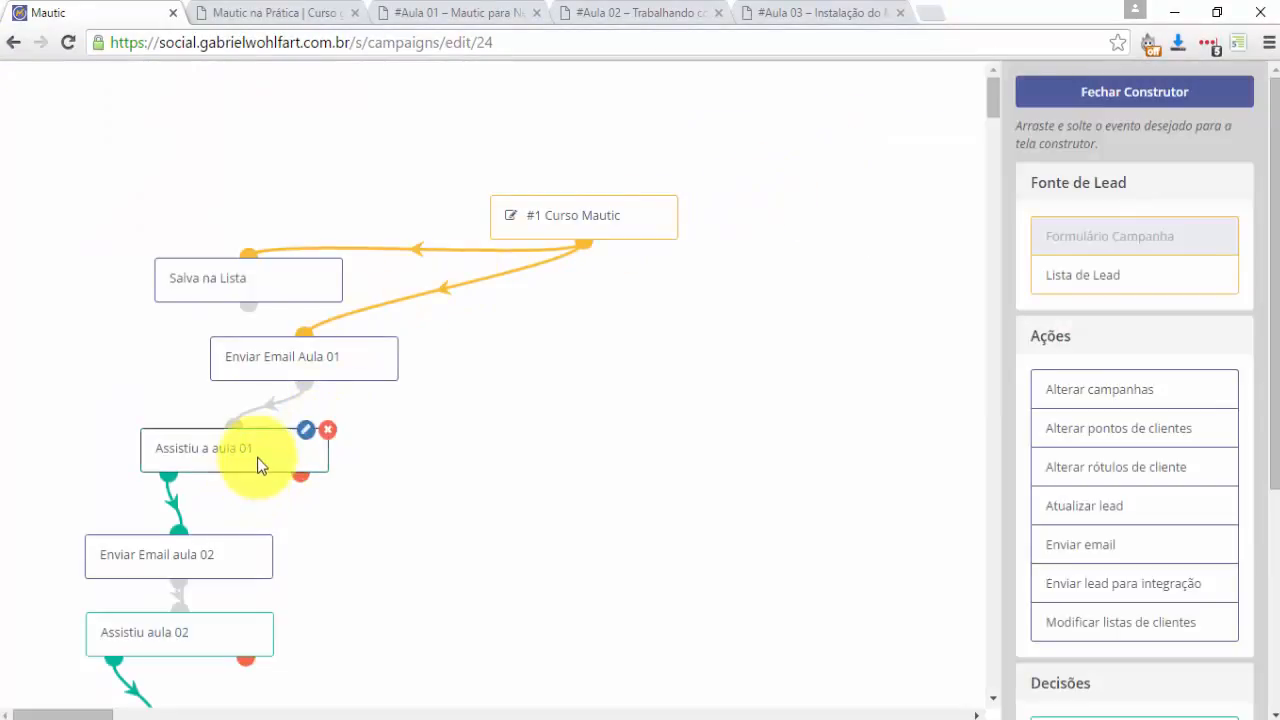
pyautogui.scroll(-2, 320, 412)
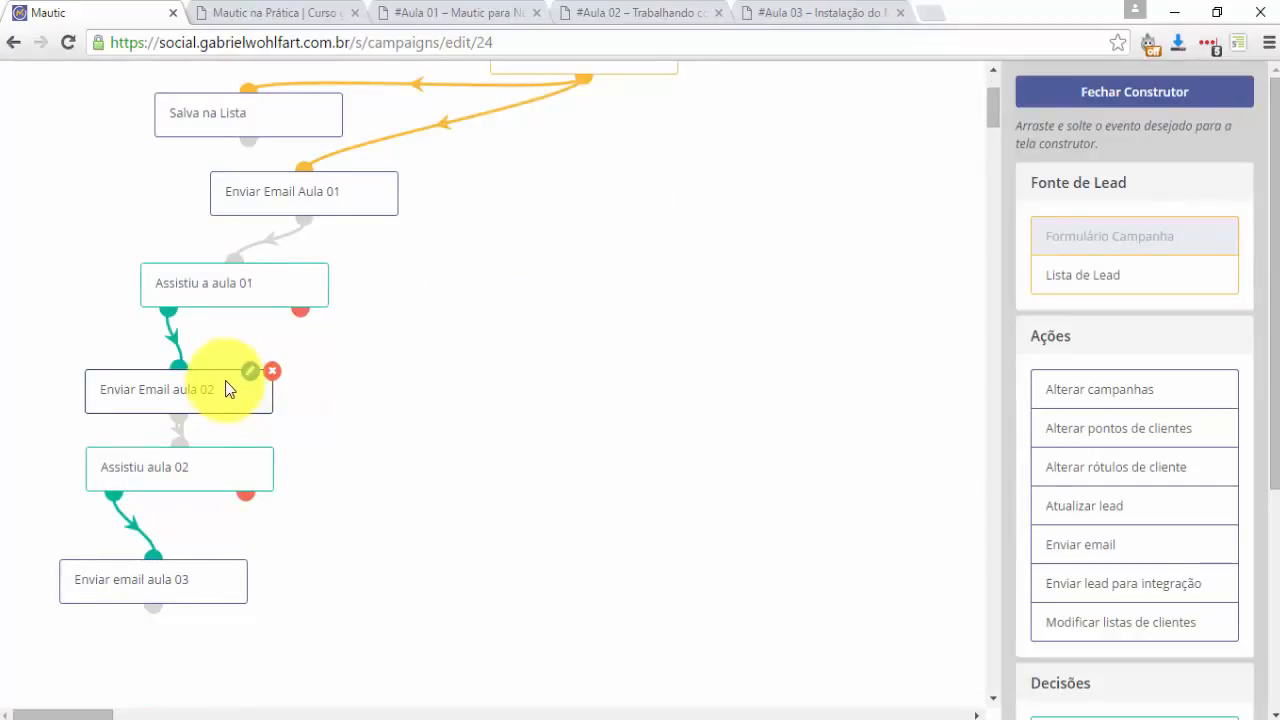
pyautogui.click(253, 372)
pyautogui.click(530, 283)
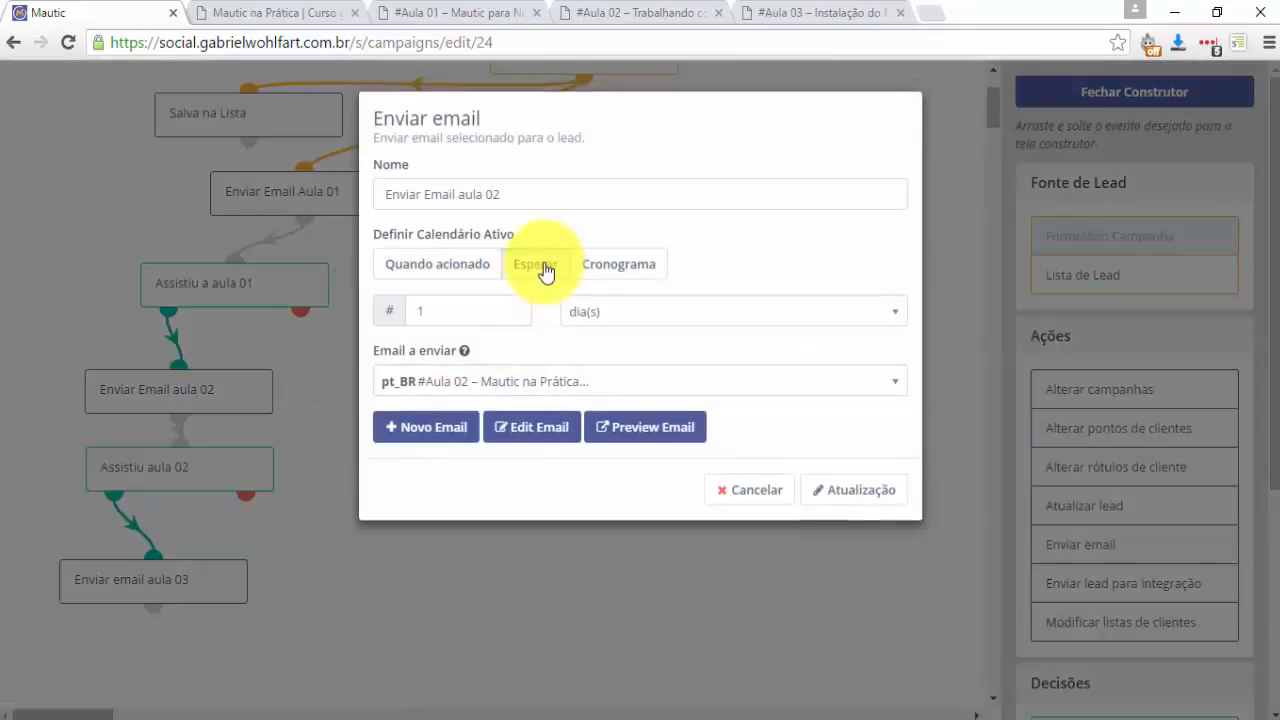
pyautogui.click(829, 490)
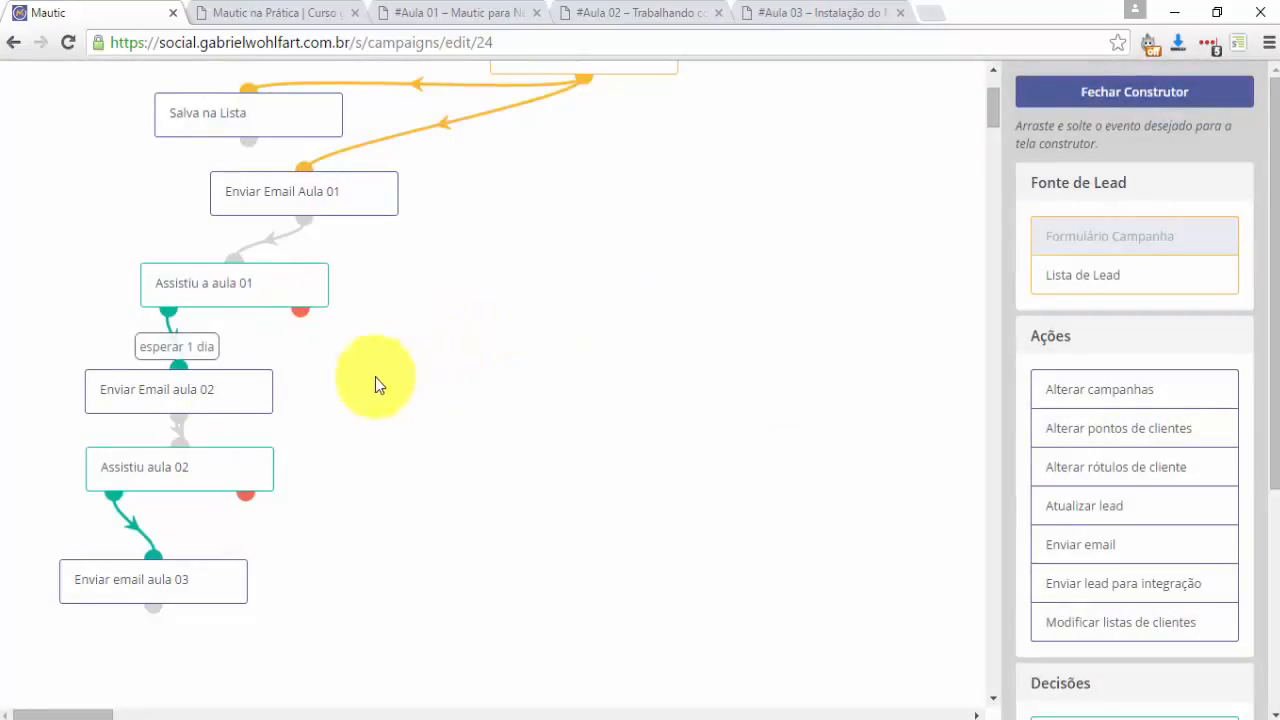
# Check the 'Assistiu aula 02' decision, then set a 1-day wait on 'Enviar email aula 03'.
pyautogui.moveTo(230, 477)
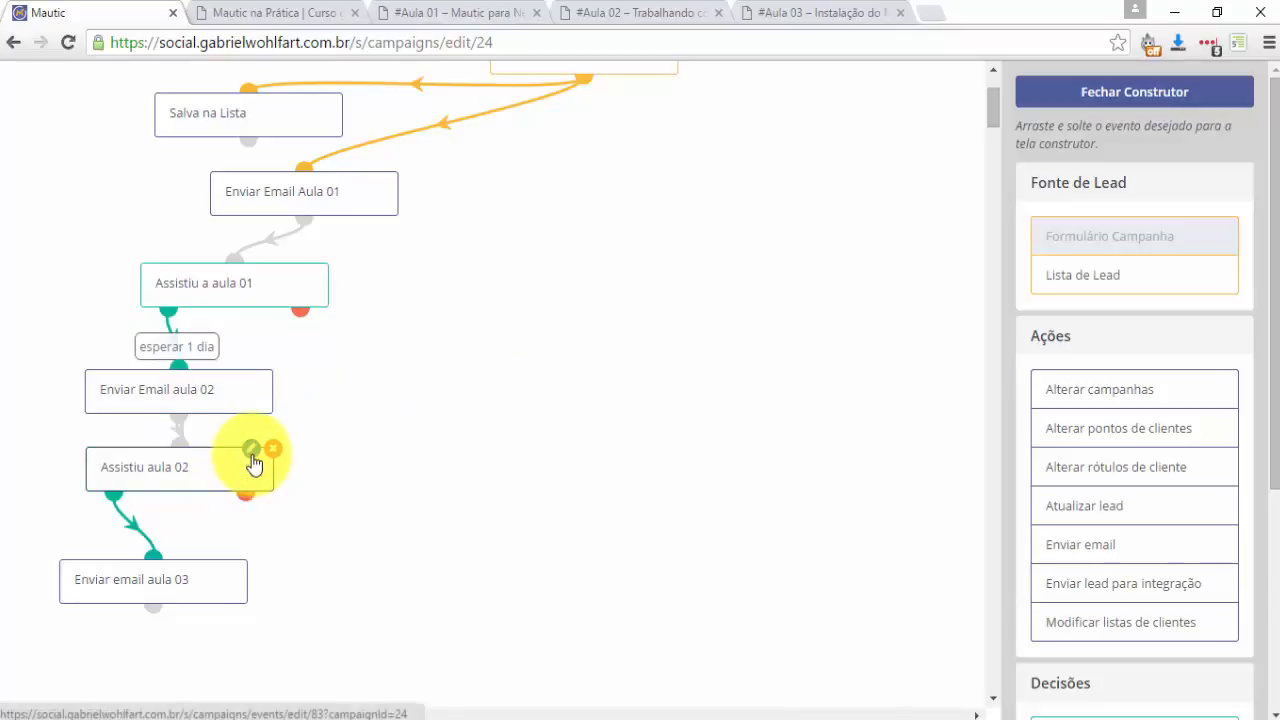
pyautogui.click(251, 451)
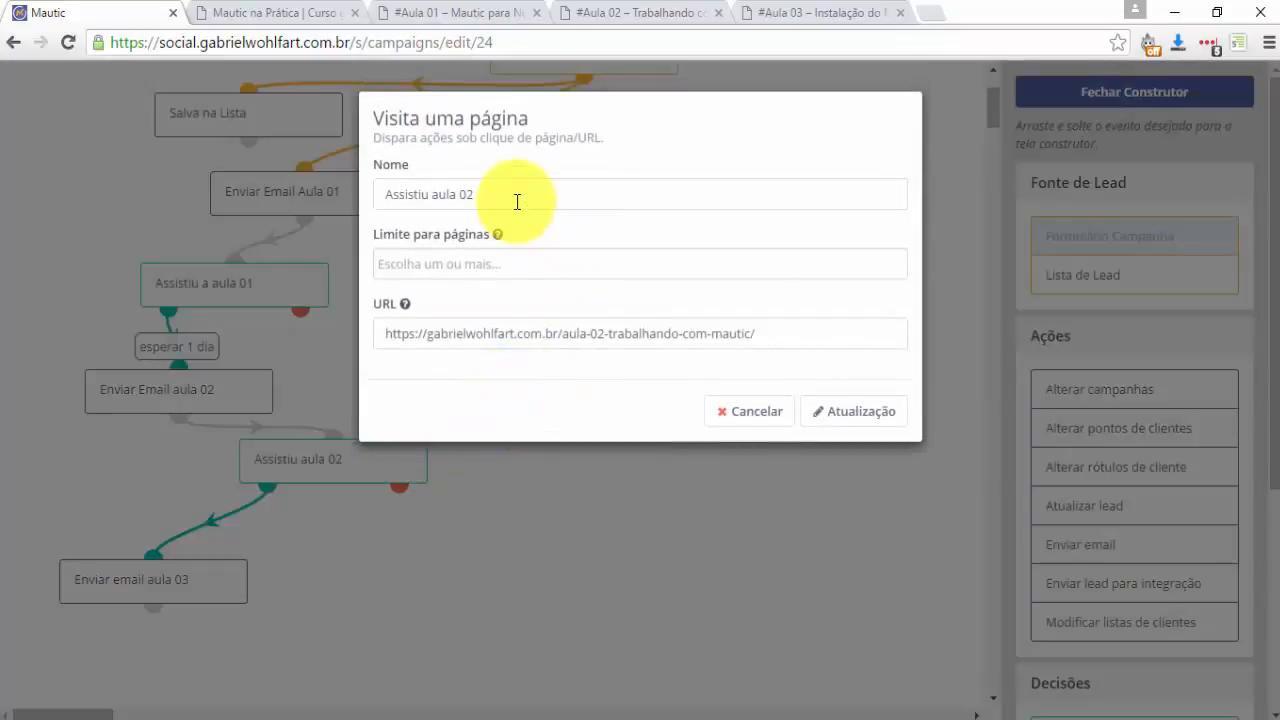
pyautogui.click(752, 411)
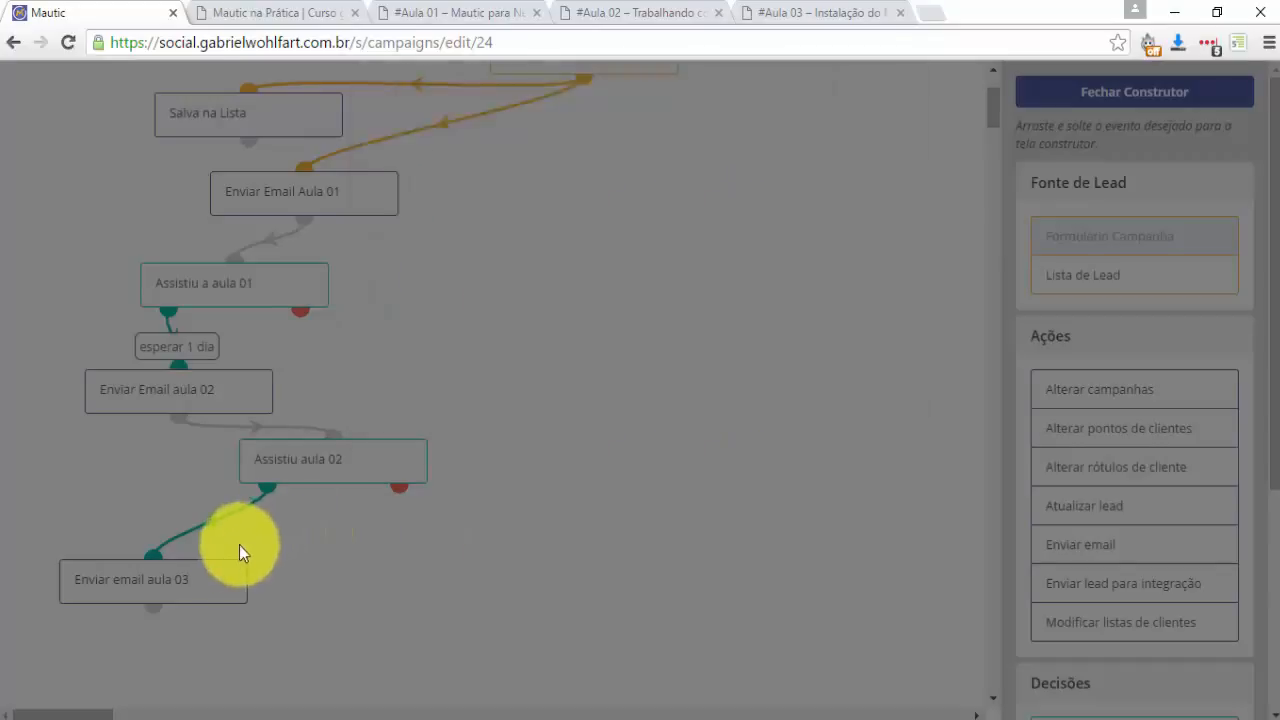
pyautogui.click(225, 561)
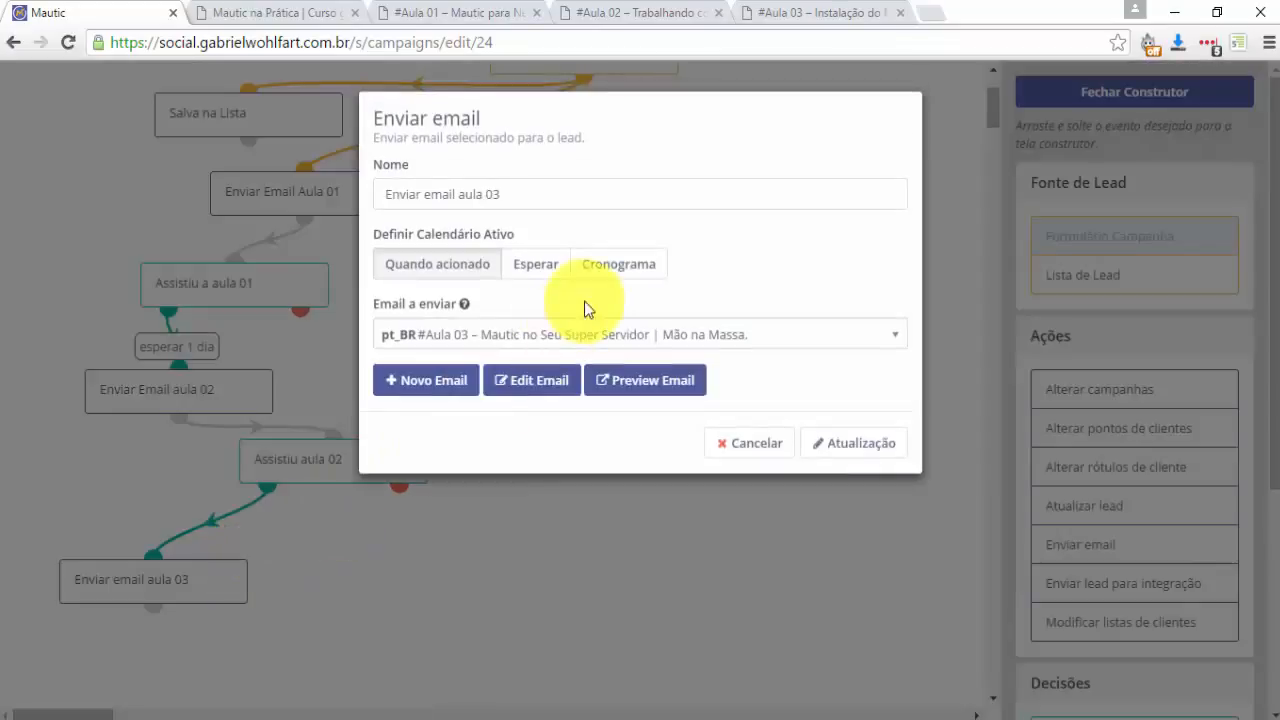
pyautogui.click(548, 270)
pyautogui.doubleClick(466, 311)
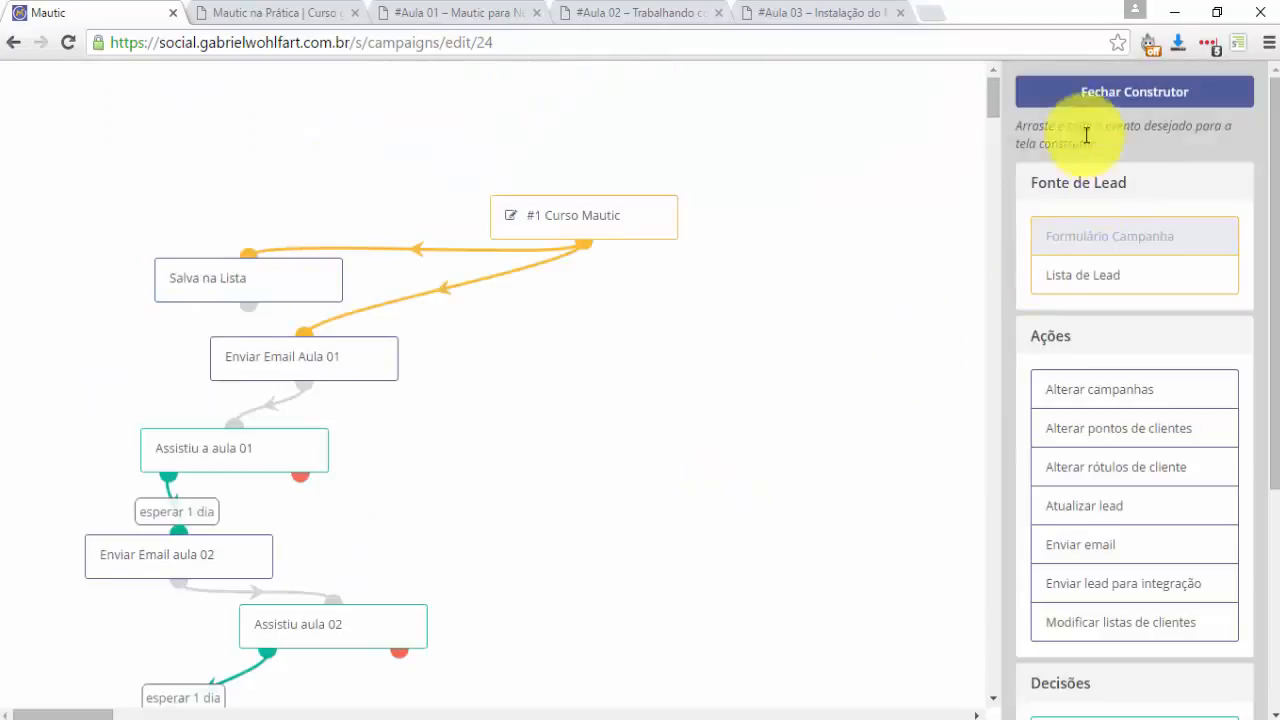
pyautogui.click(1090, 91)
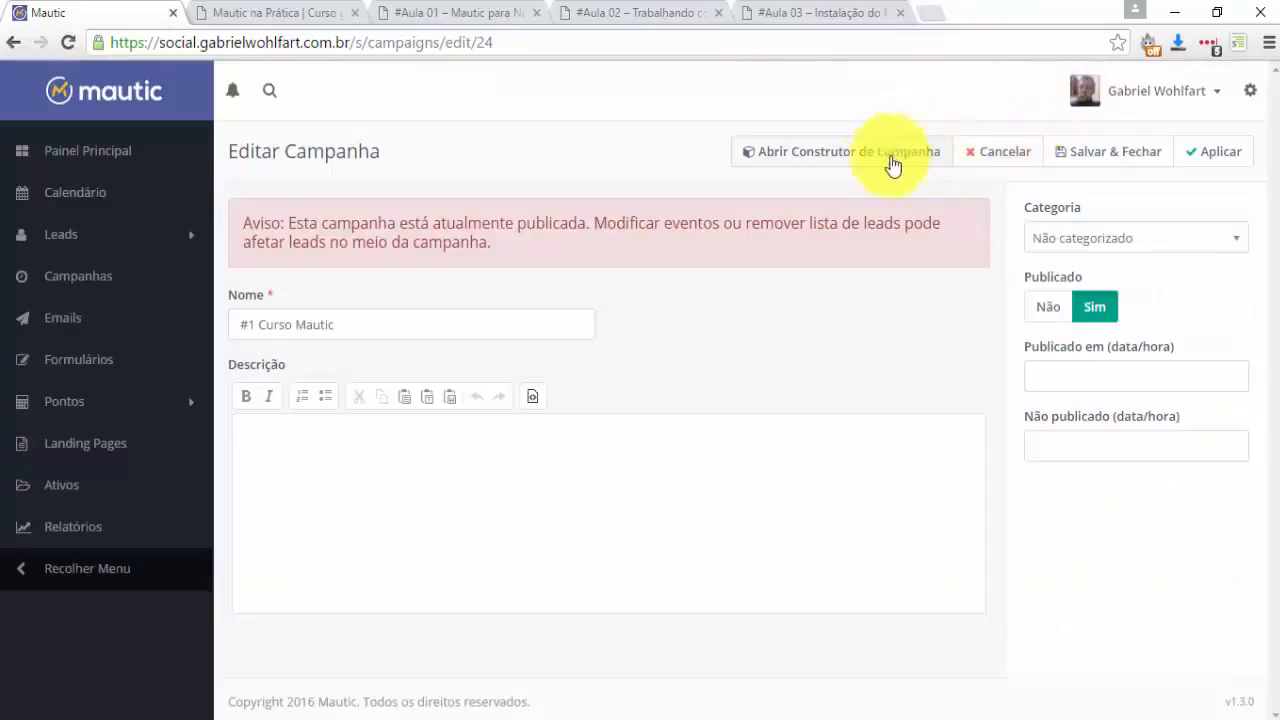
# Save and close the #1 Curso Mautic campaign, then expand Leads in the sidebar.
pyautogui.click(1096, 158)
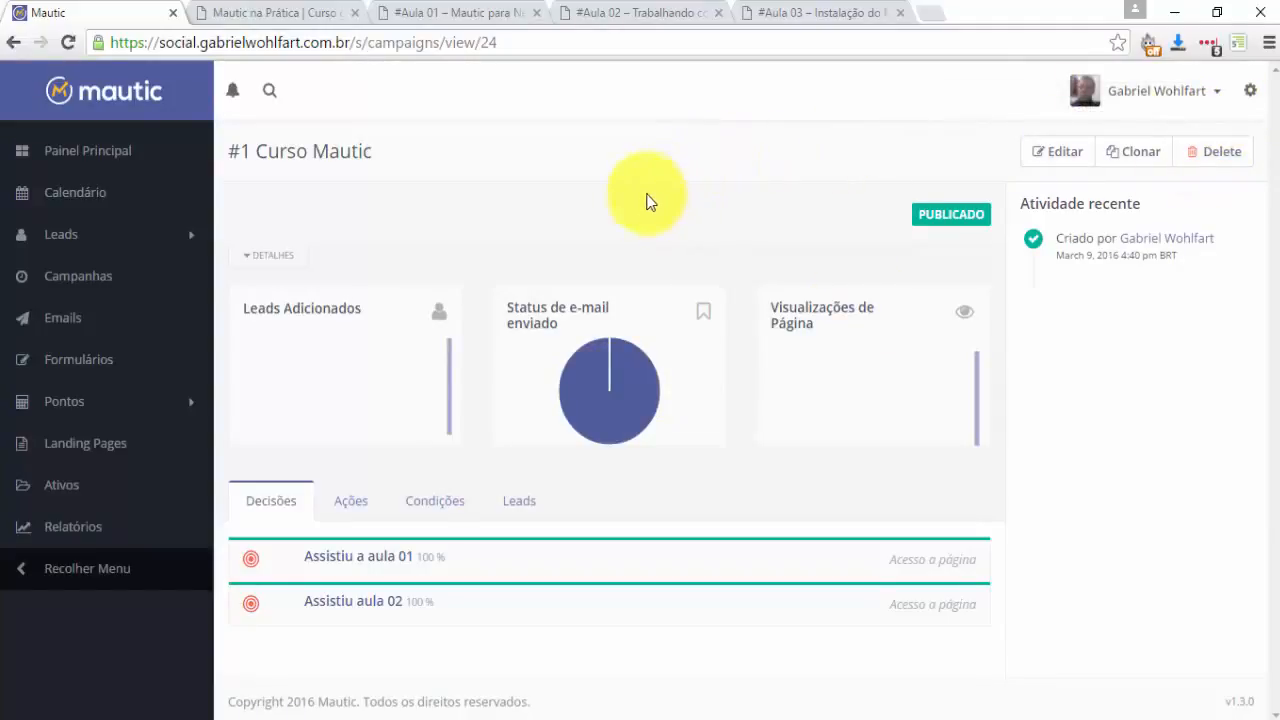
pyautogui.click(56, 233)
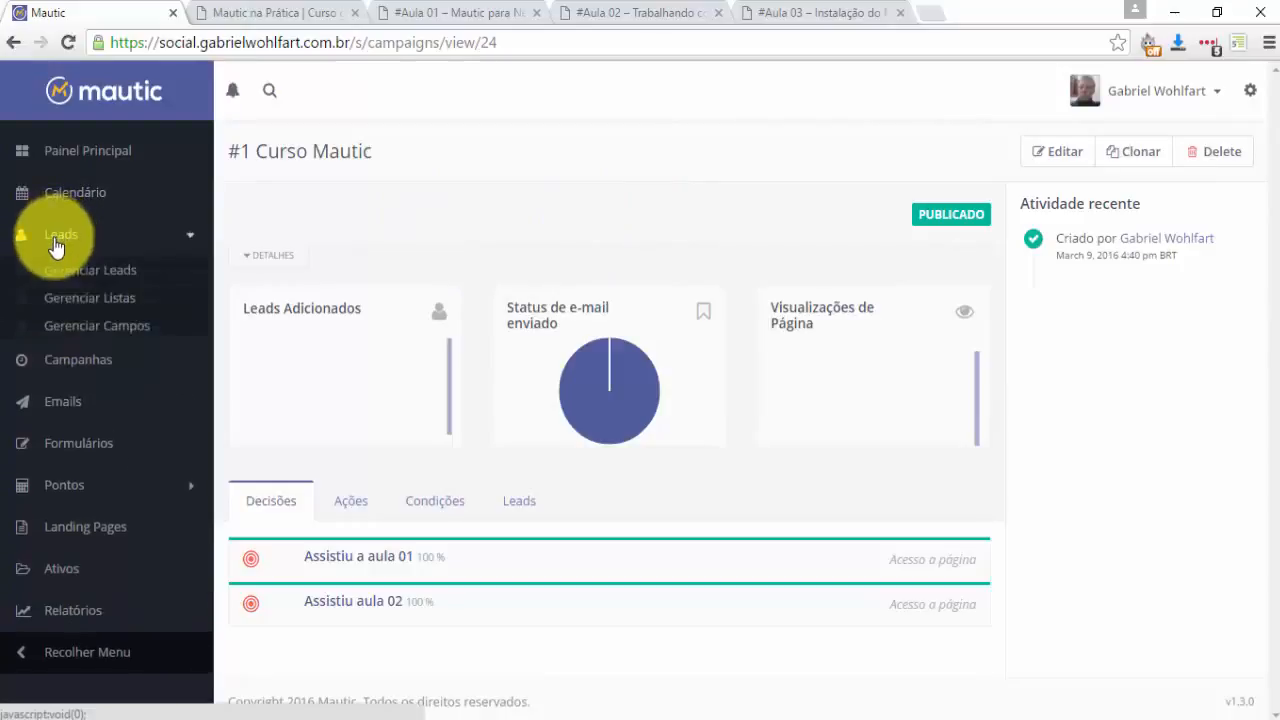
# View the single lead in the #1 Curso Mautic list from Gerenciar Listas.
pyautogui.click(63, 300)
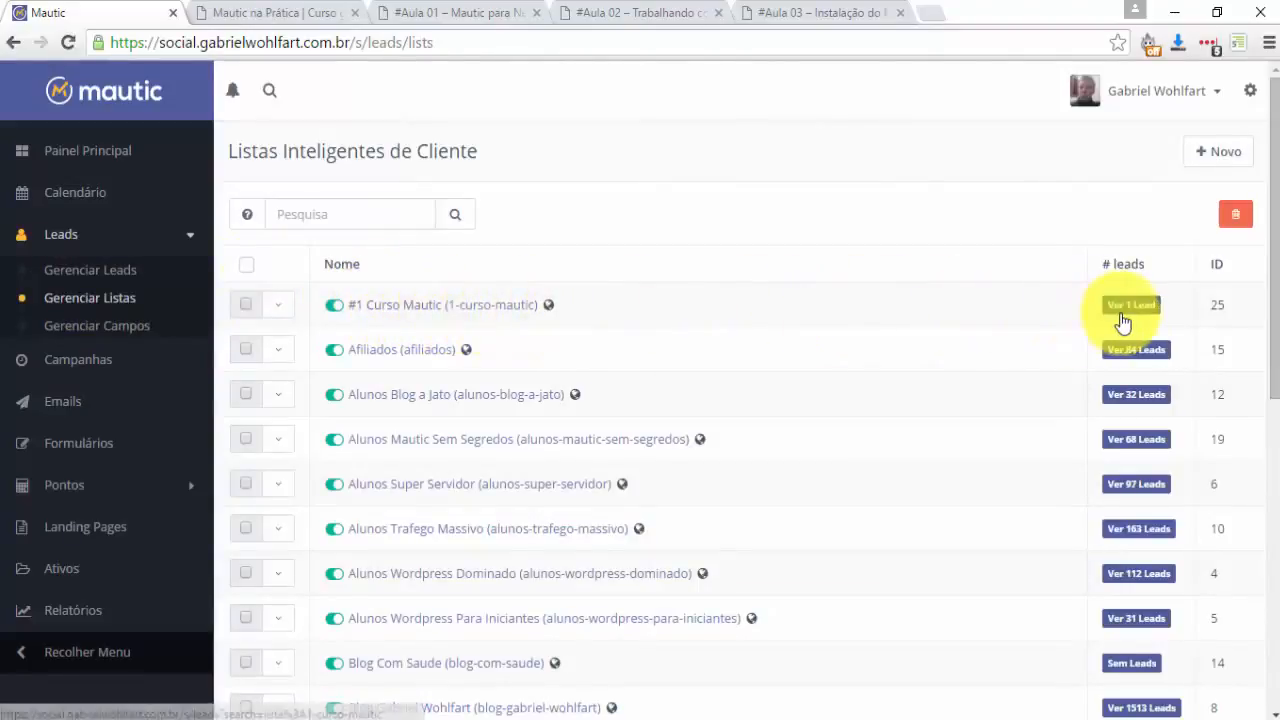
pyautogui.click(1127, 305)
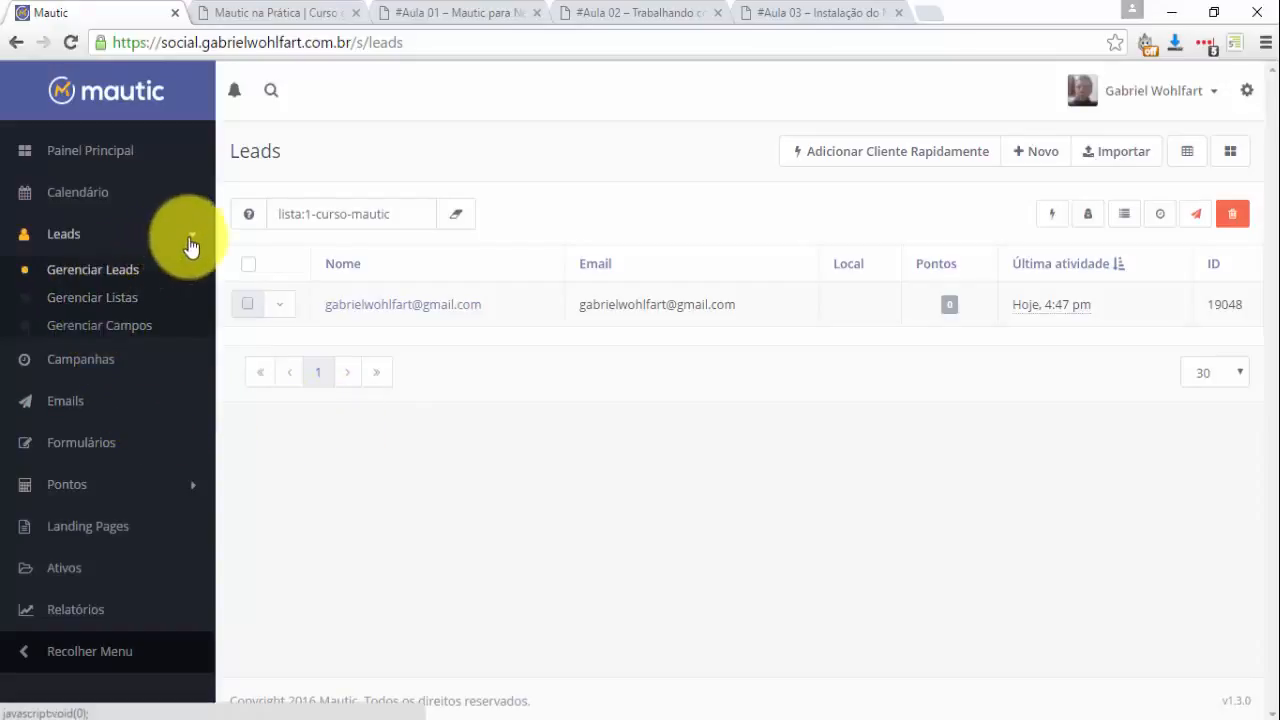
pyautogui.click(157, 248)
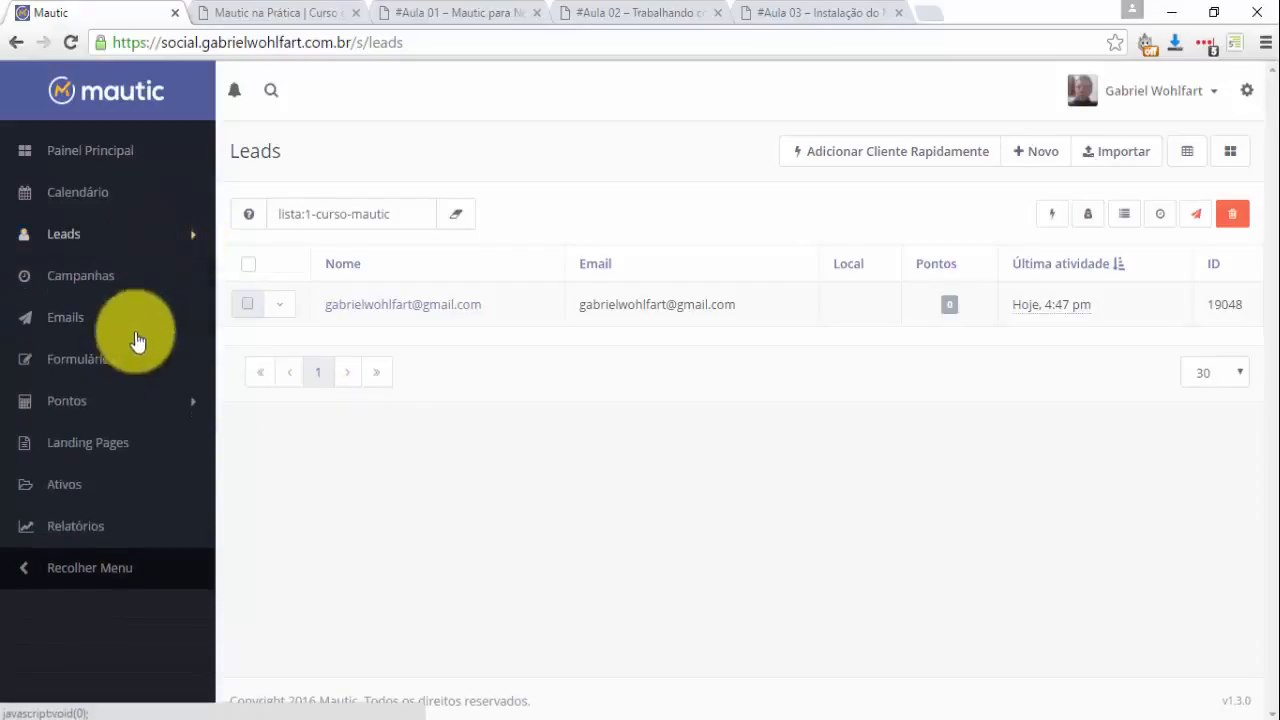